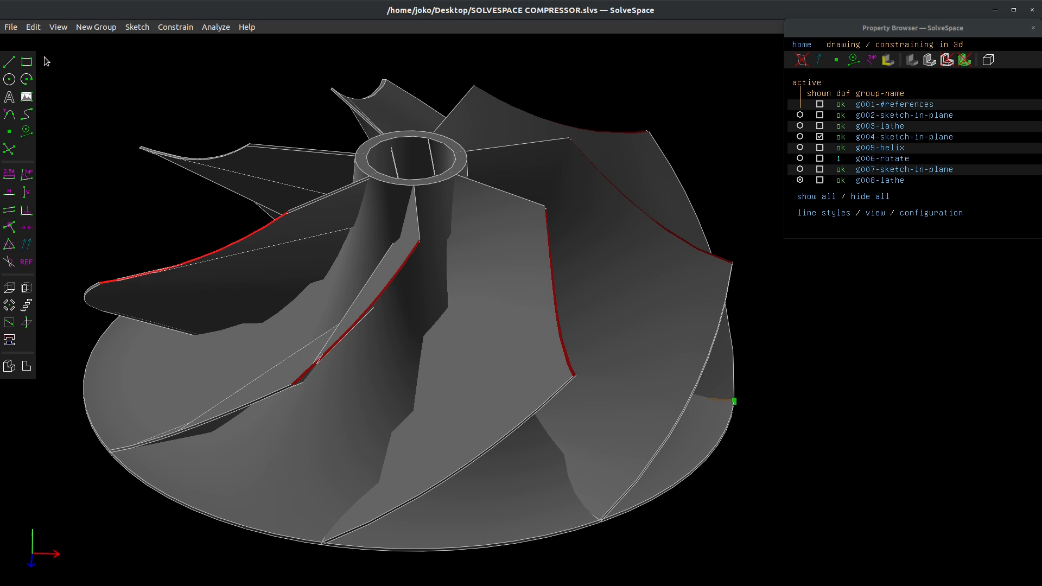
In a new sketch, draw a baseline about 143 mm from the origin, an 11 mm vertical edge and a 20 mm line back, deleting the extra segment.
left_click(8, 26)
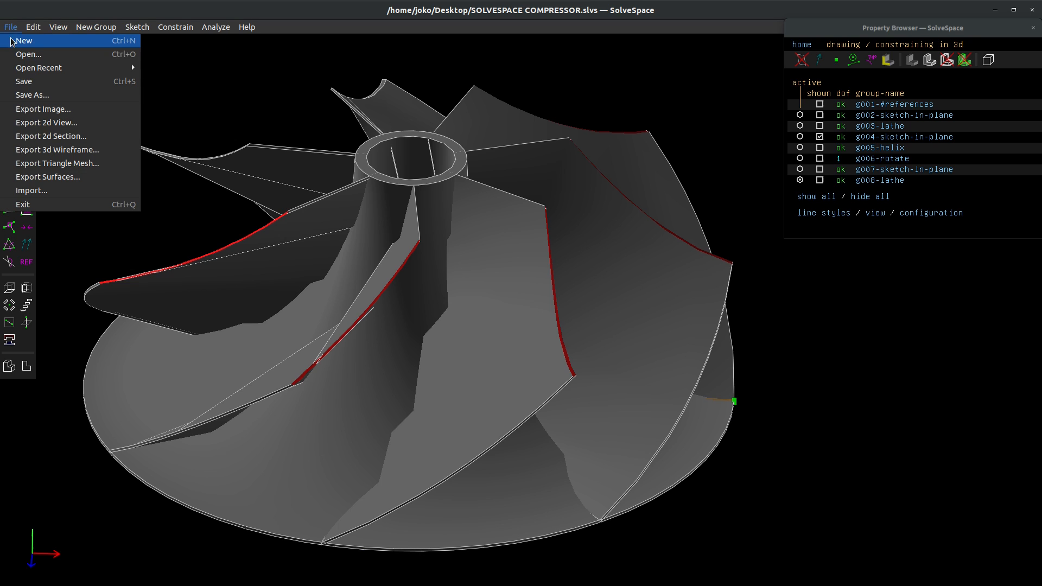
left_click(49, 43)
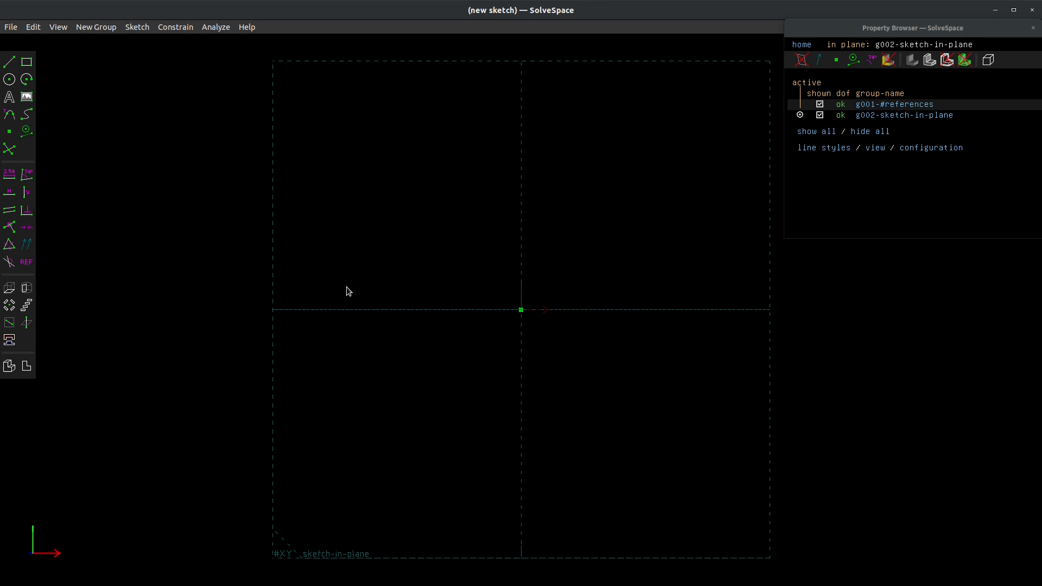
left_click(14, 59)
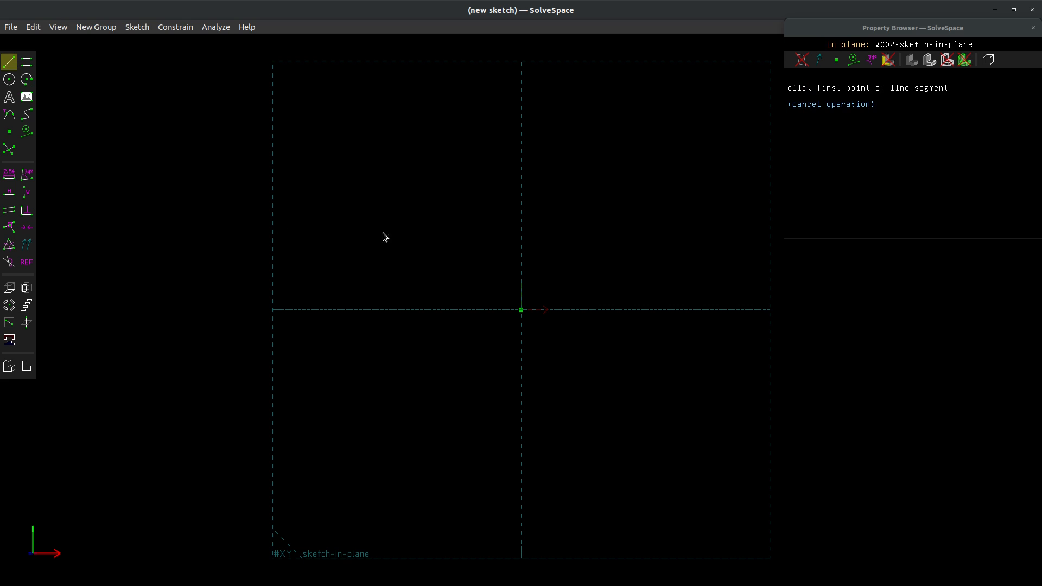
left_click(521, 310)
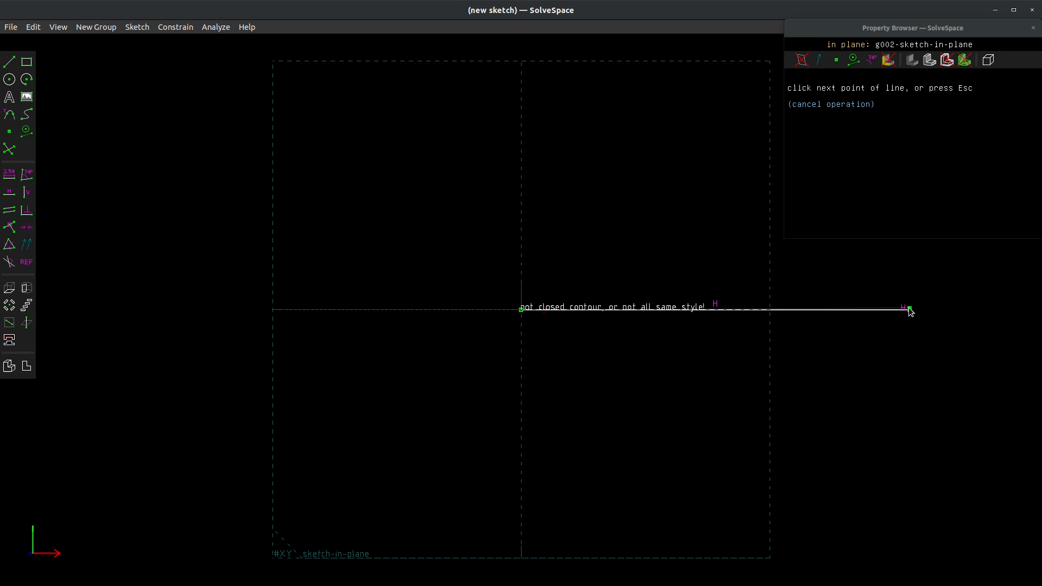
left_click(909, 310)
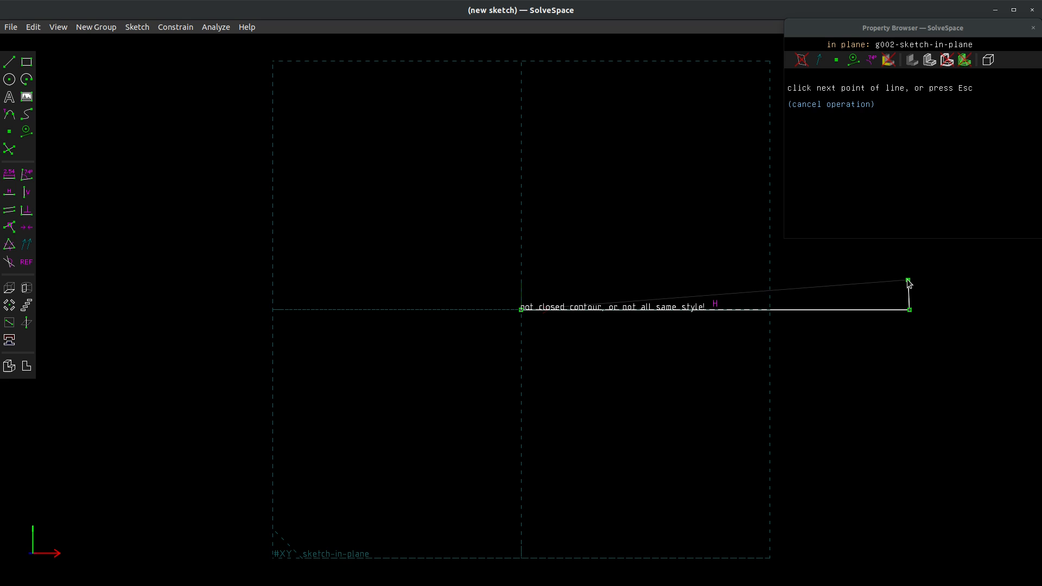
left_click(910, 280)
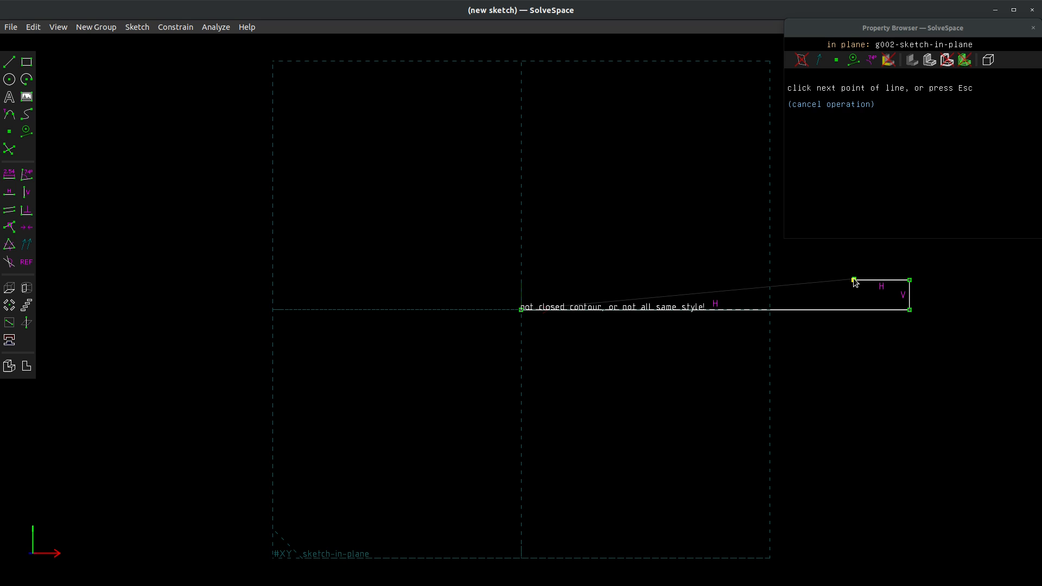
left_click(854, 280)
left_click(656, 205)
key("Escape")
left_click(704, 226)
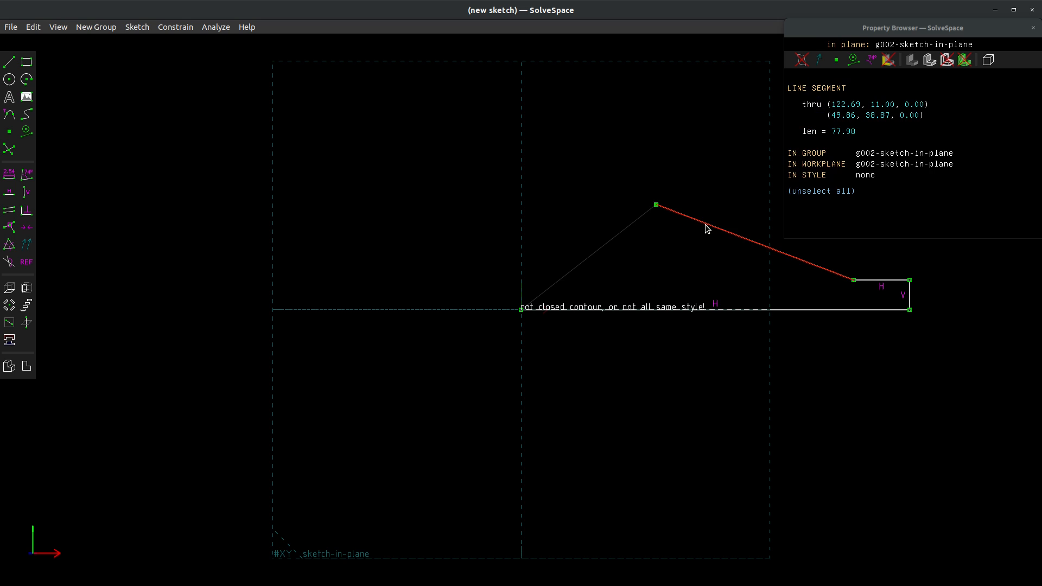
key("Delete")
Draw a vertical line about 80 mm long up from the origin and delete the stray segment at its upper end.
left_click(16, 57)
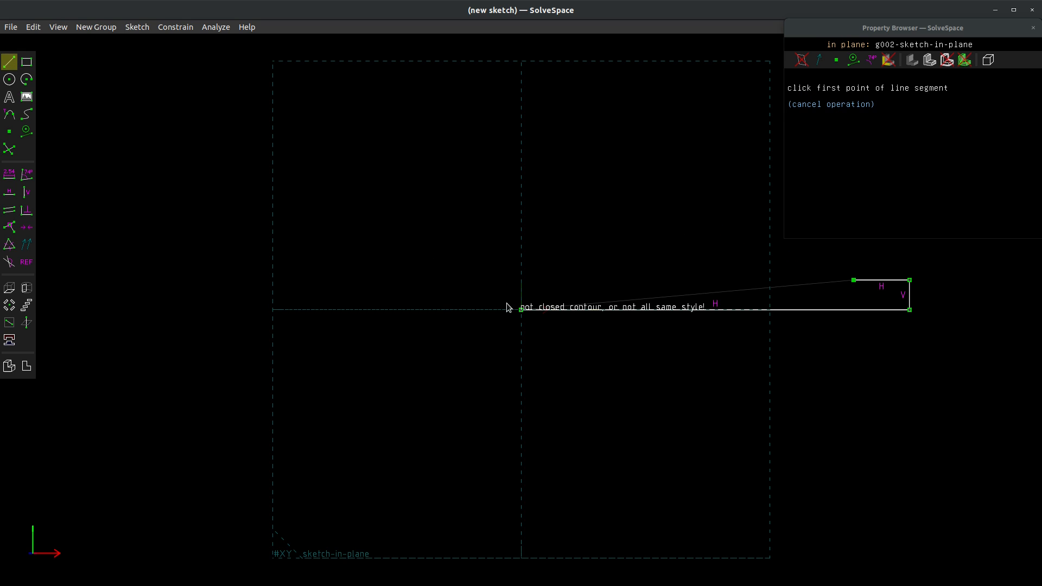
left_click(521, 309)
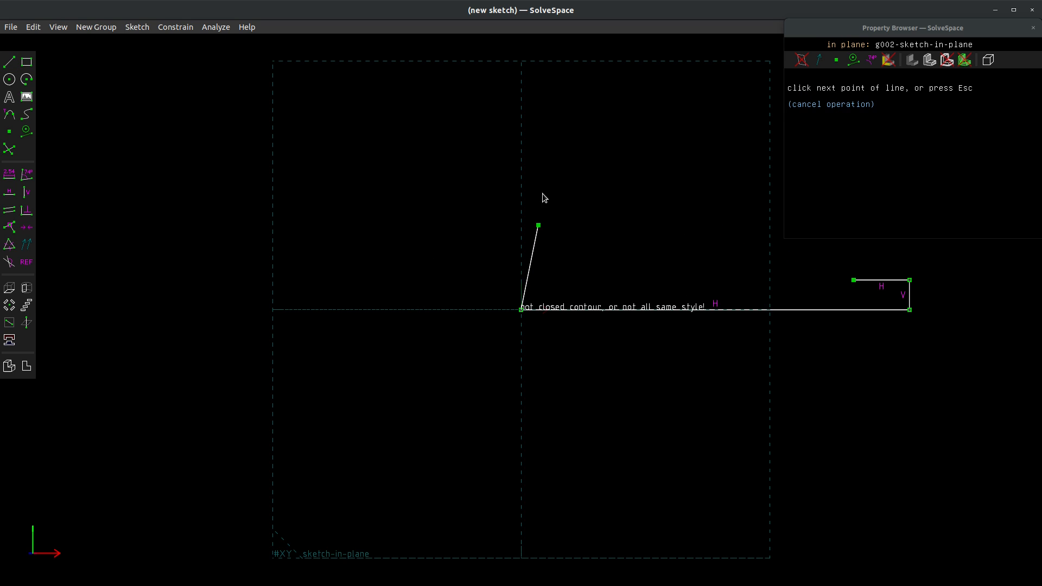
left_click(521, 93)
key("Escape")
scroll(520, 96, "down", 5)
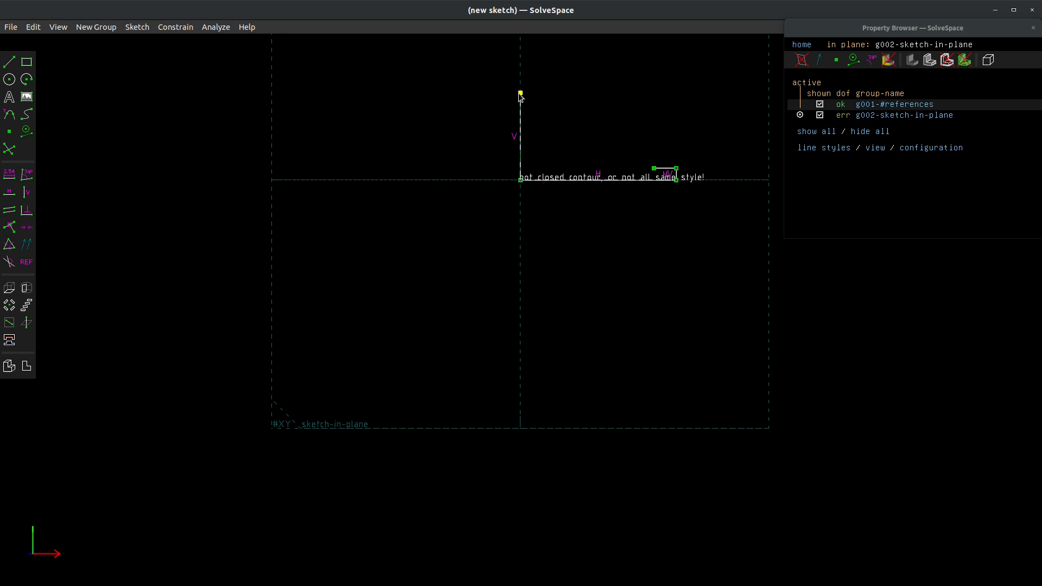
scroll(522, 94, "up", 15)
left_click(586, 54)
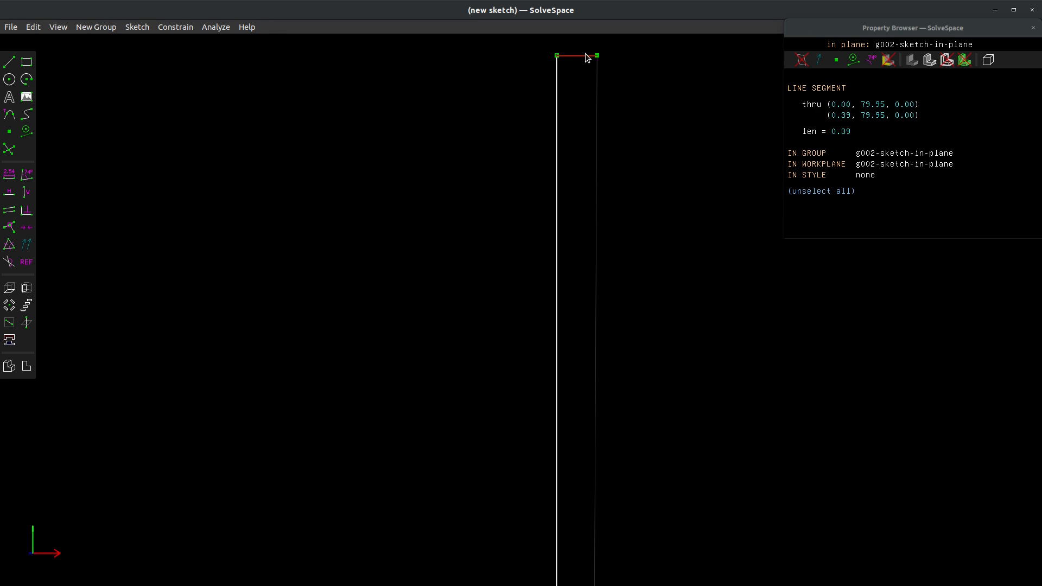
key("Delete")
scroll(574, 95, "down", 10)
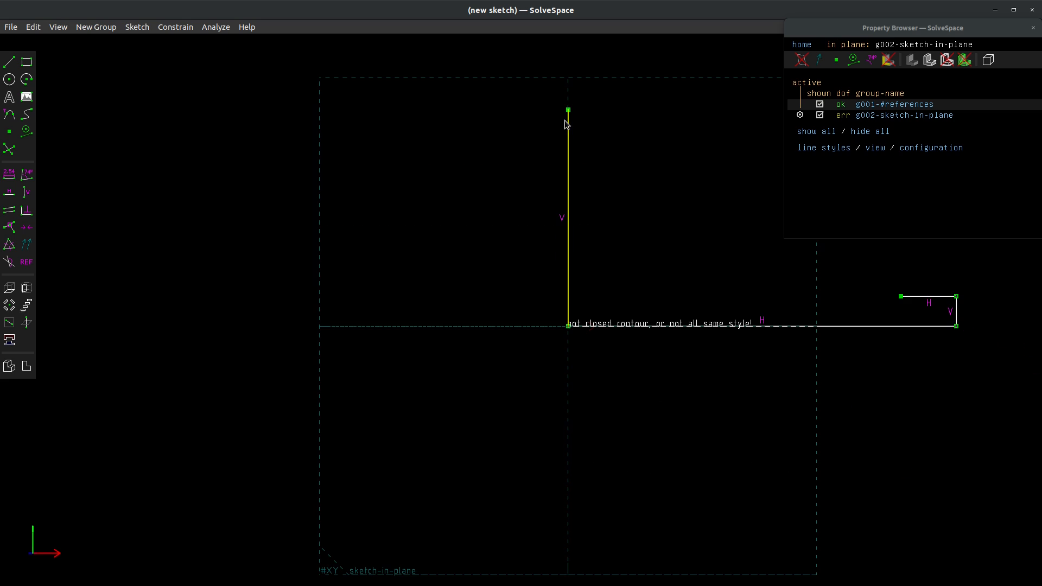
Draw a short horizontal line outward from the vertical line's upper end, delete the leftover segment and align the view to the workplane.
middle_click_drag(649, 276, 553, 271)
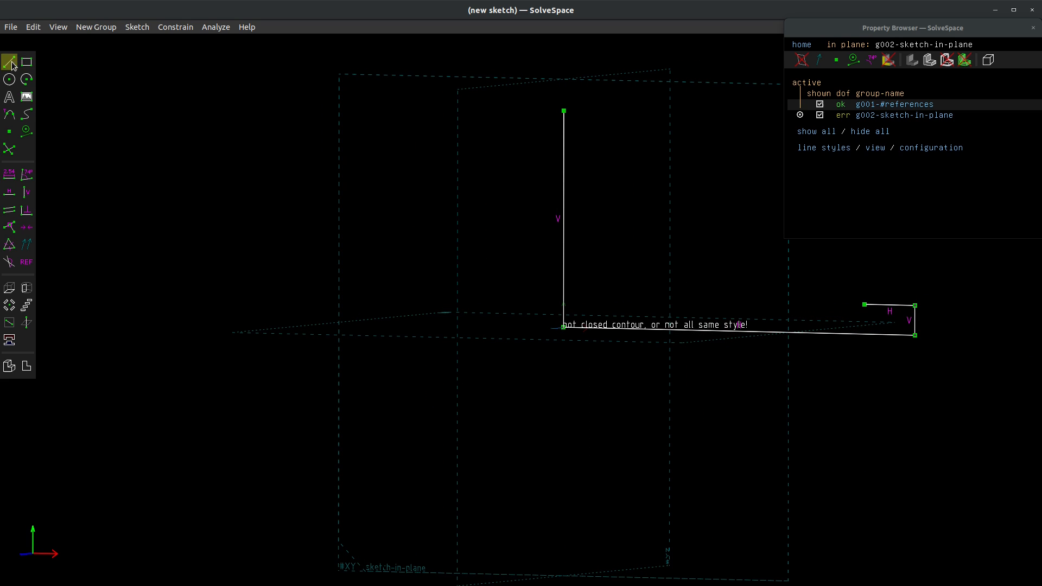
left_click(9, 62)
left_click(563, 111)
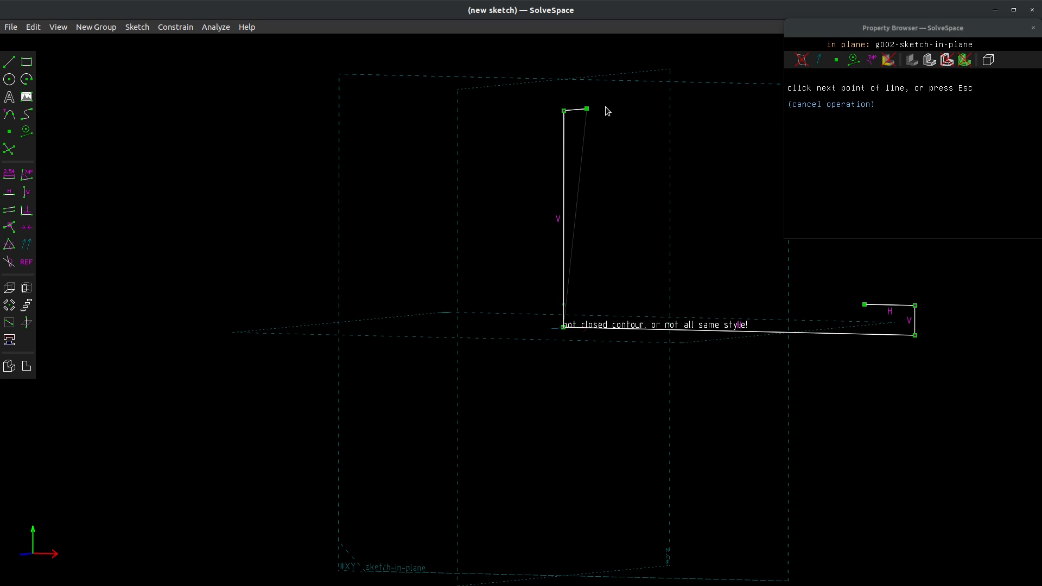
key("Escape")
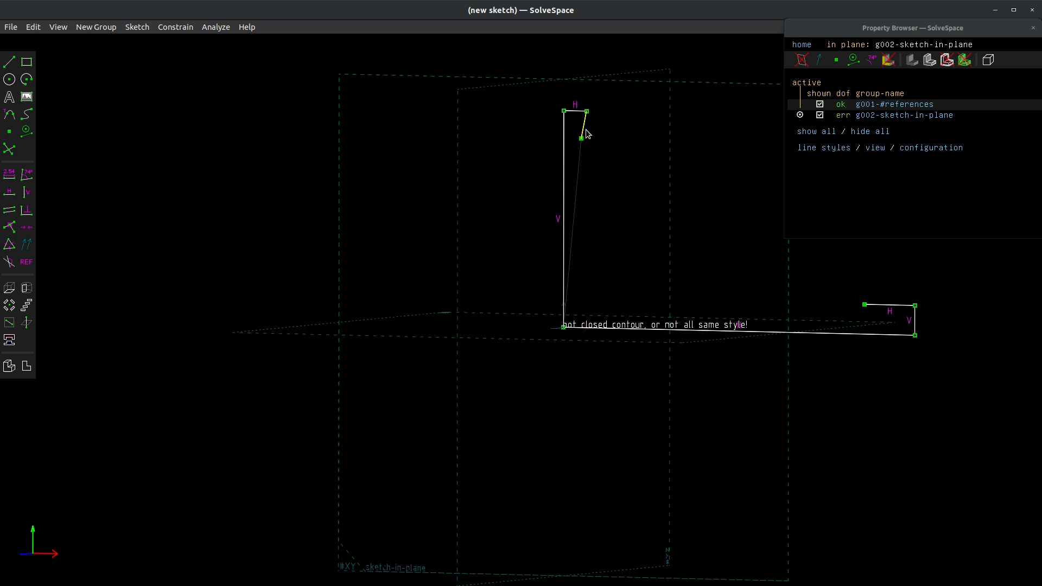
left_click(586, 129)
key("Delete")
key("w")
scroll(502, 120, "up", 2)
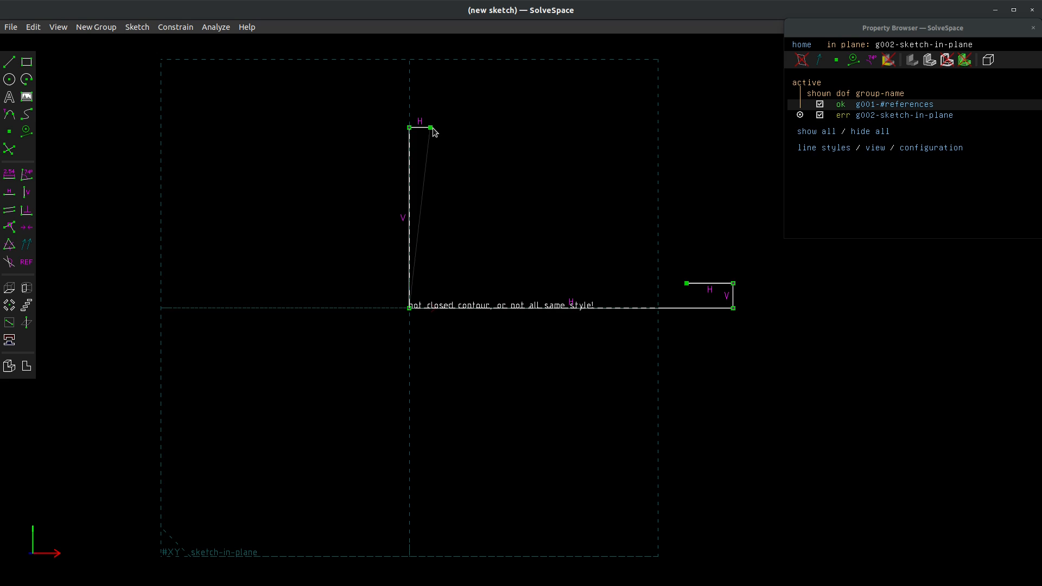
Dimension the vertical axis line at 152.4 mm and place the dimension on the outer side of the profile.
left_click(409, 171)
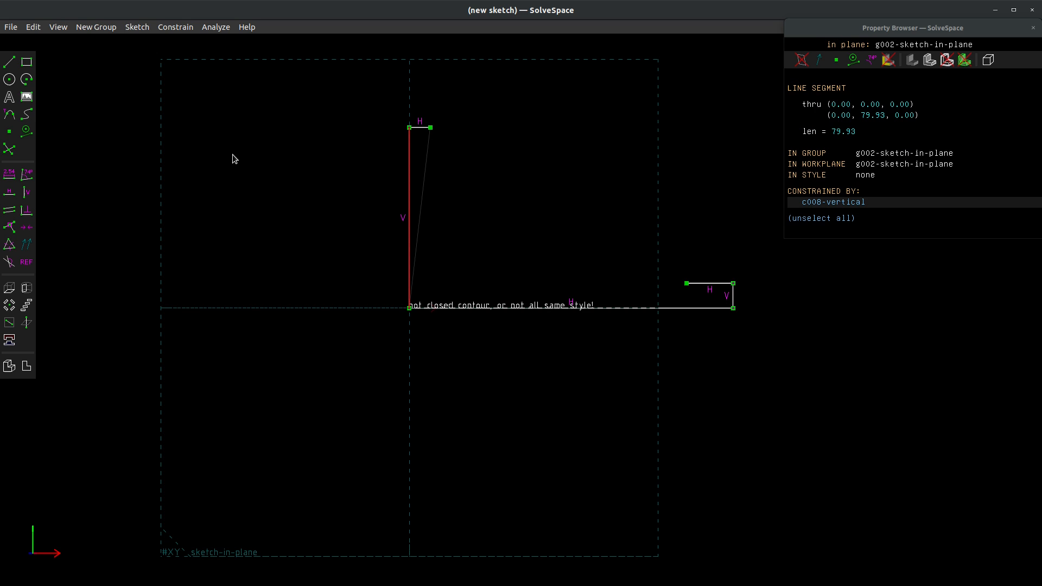
left_click(7, 179)
double_click(439, 216)
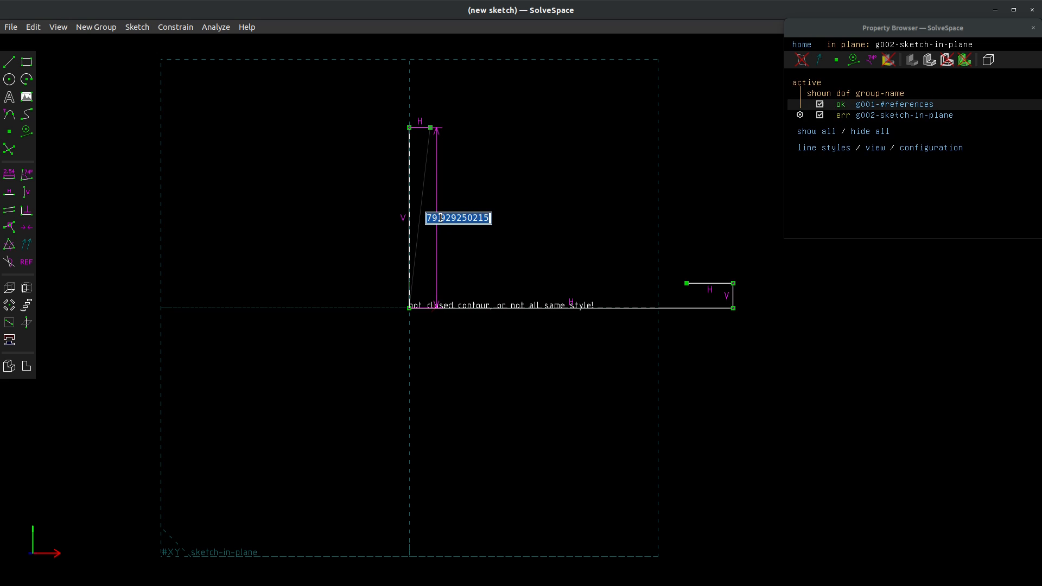
type("152.4")
key("Return")
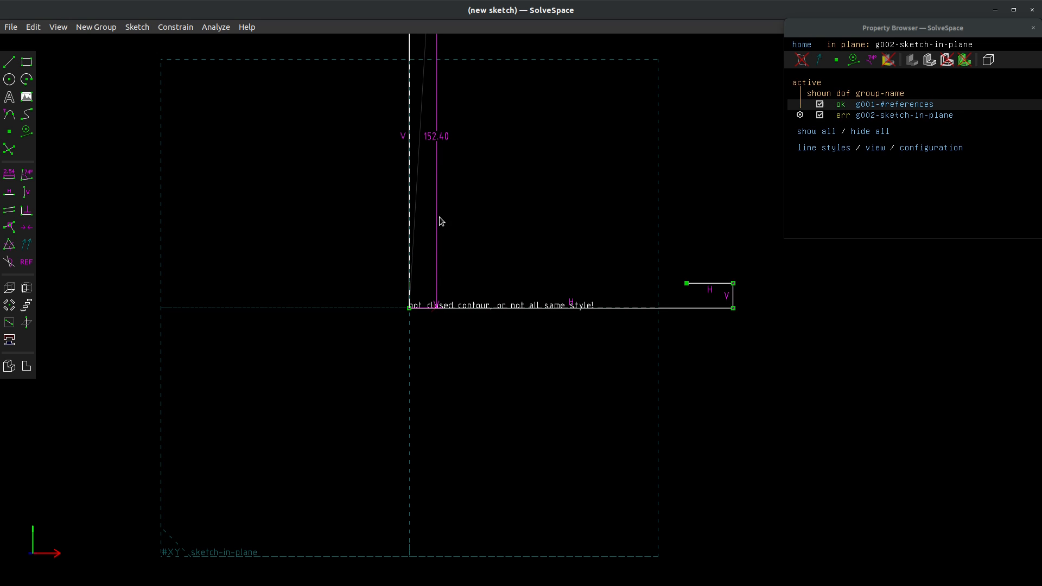
scroll(390, 268, "down", 3)
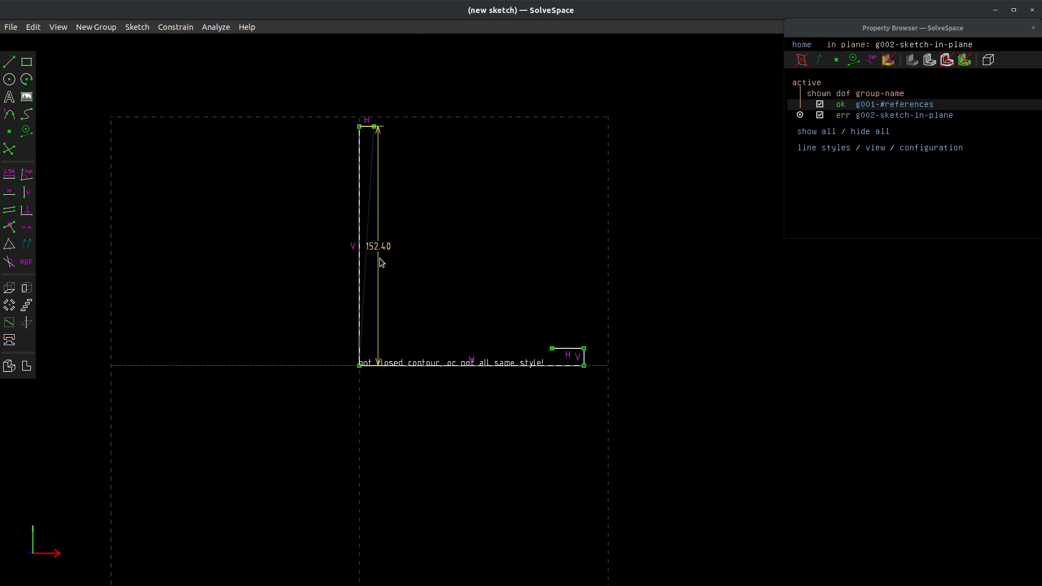
left_click_drag(378, 249, 325, 245)
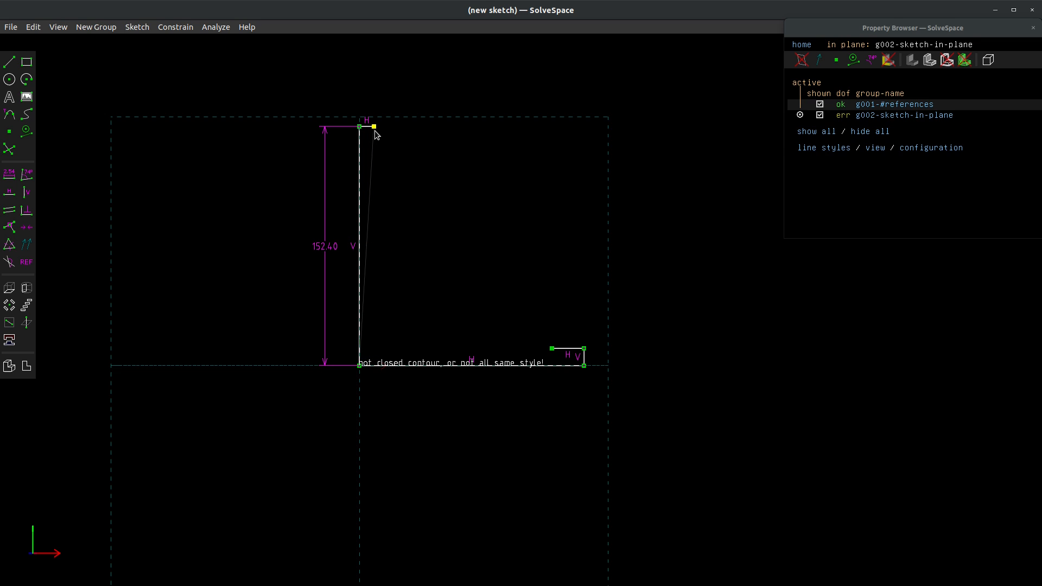
Lengthen the upper horizontal line to about 20 mm and draw a concave arc in the space between the two open line ends.
left_click_drag(375, 131, 390, 131)
left_click(26, 79)
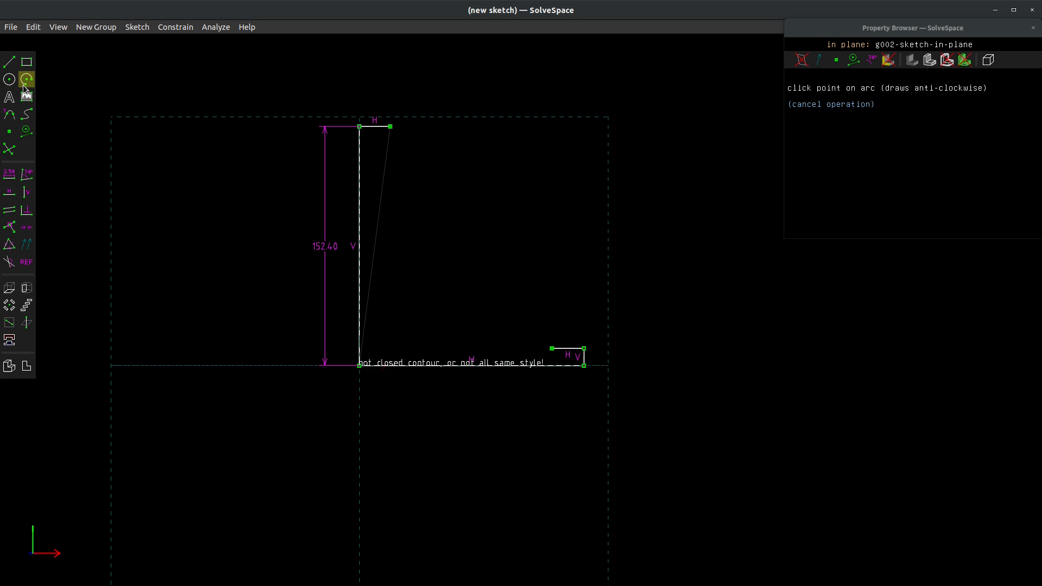
left_click(449, 221)
left_click(507, 282)
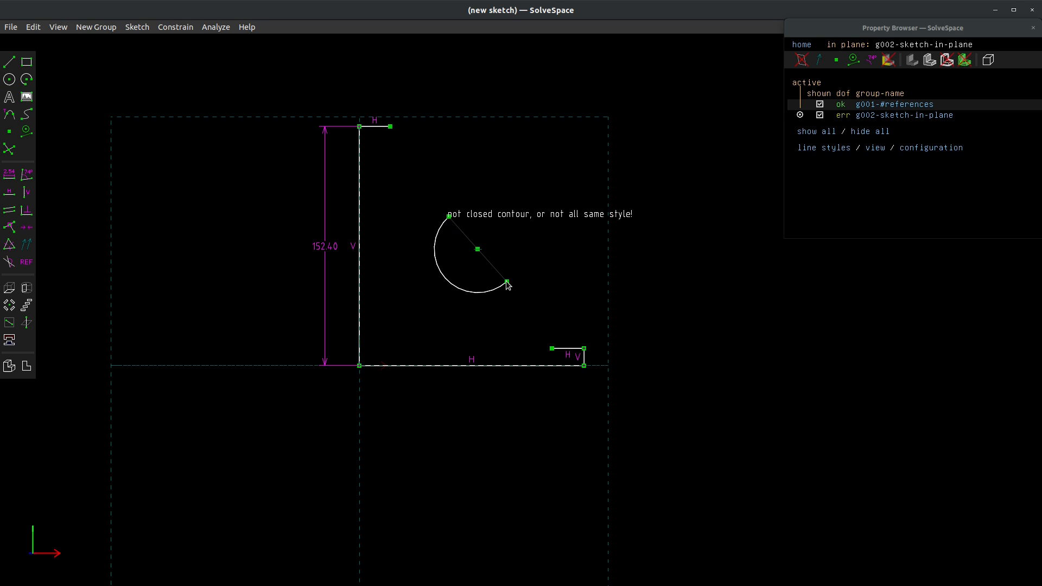
Make the arc's endpoints coincident with the free ends of the upper and lower short horizontal lines to close the profile.
left_click(448, 216)
left_click(390, 127)
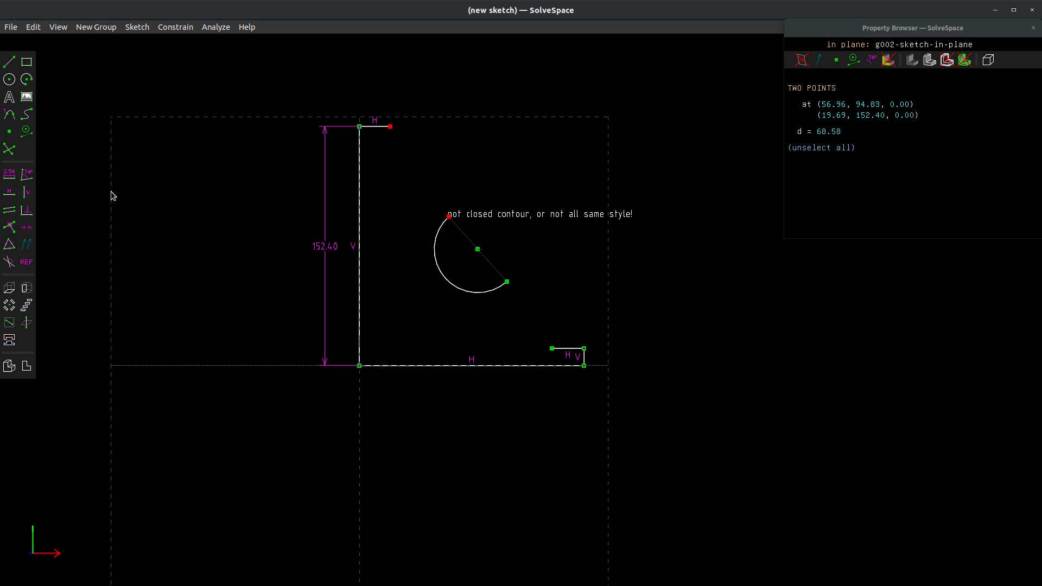
left_click(10, 227)
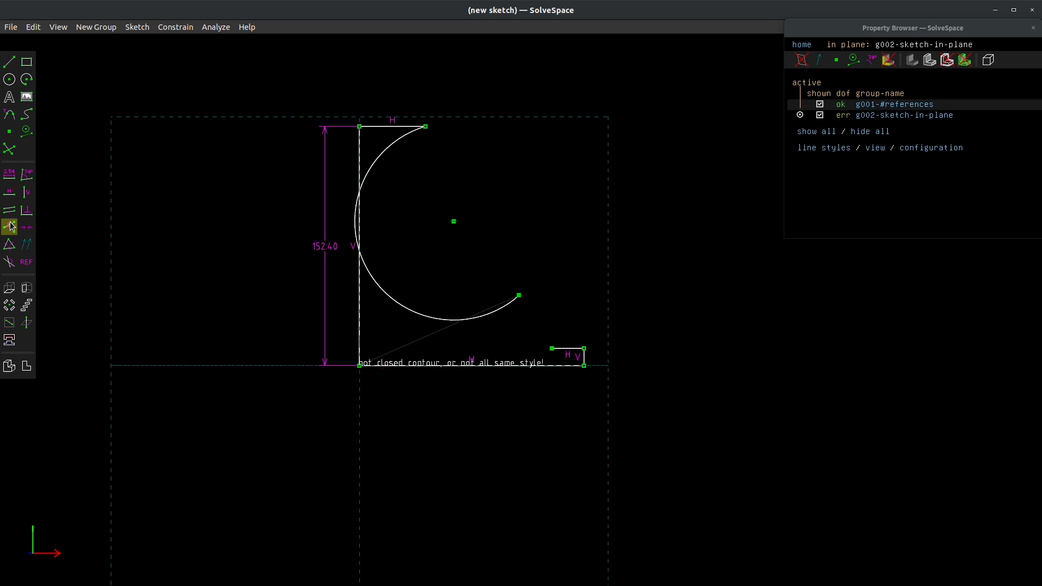
left_click(519, 295)
left_click(552, 348)
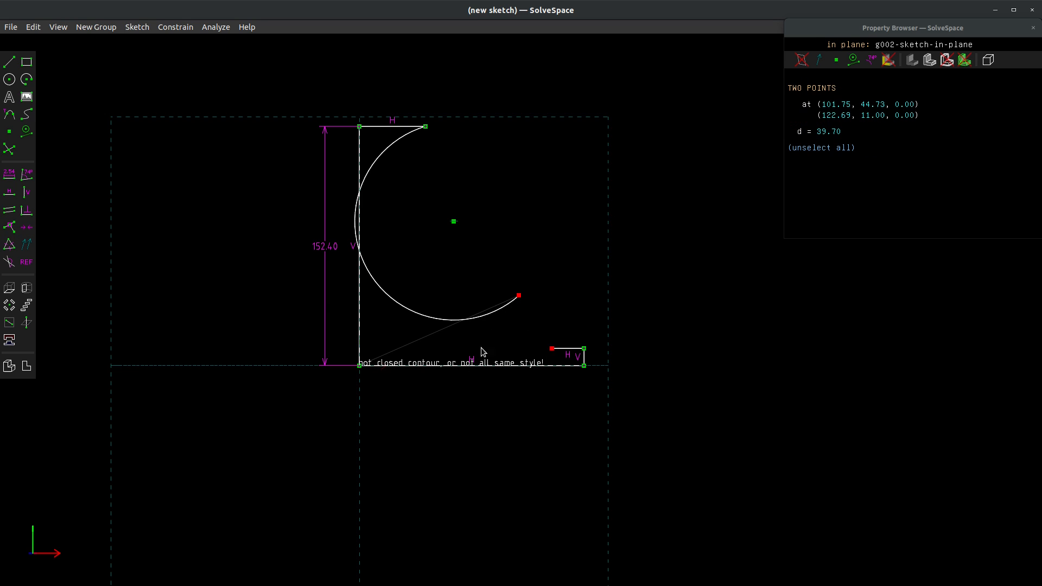
left_click(9, 227)
Constrain the arc's center vertically with its lower endpoint and horizontally with its upper endpoint.
left_click(532, 333)
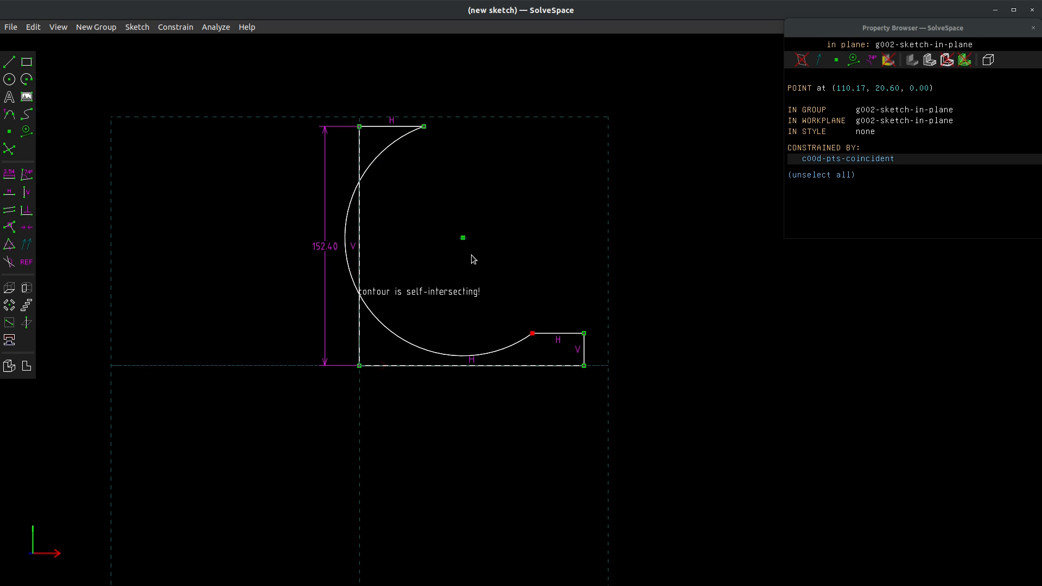
left_click(463, 237)
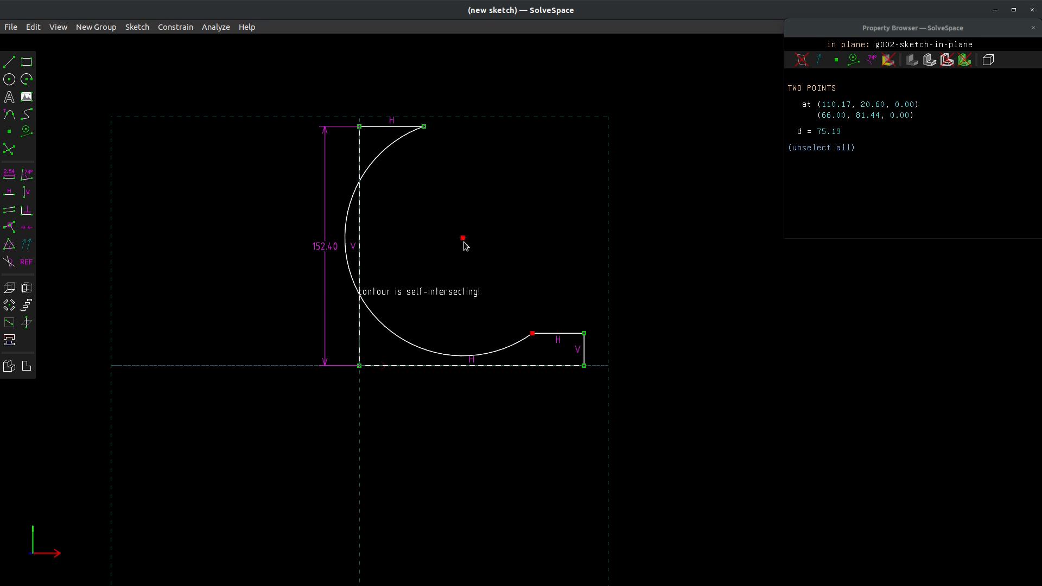
left_click(27, 192)
left_click(508, 216)
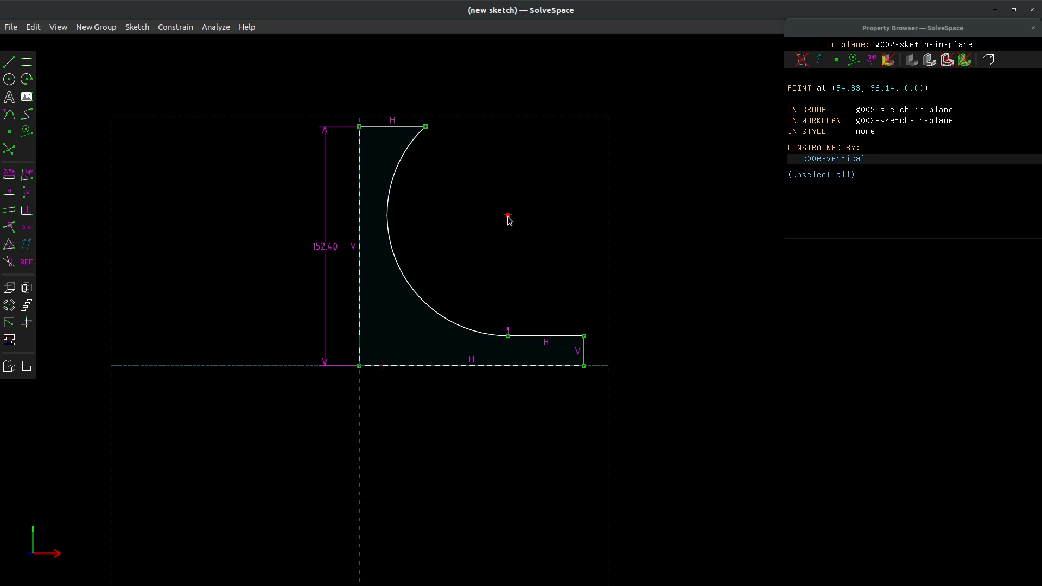
left_click(433, 129)
left_click(9, 192)
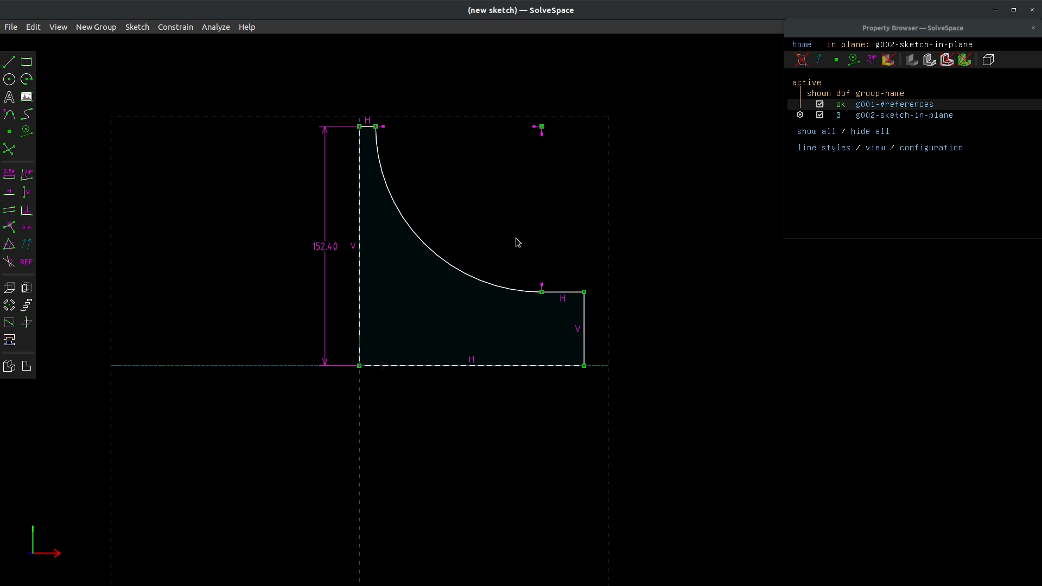
Dimension the short vertical edge at the outer end of the base at 1.59 mm.
left_click(588, 316)
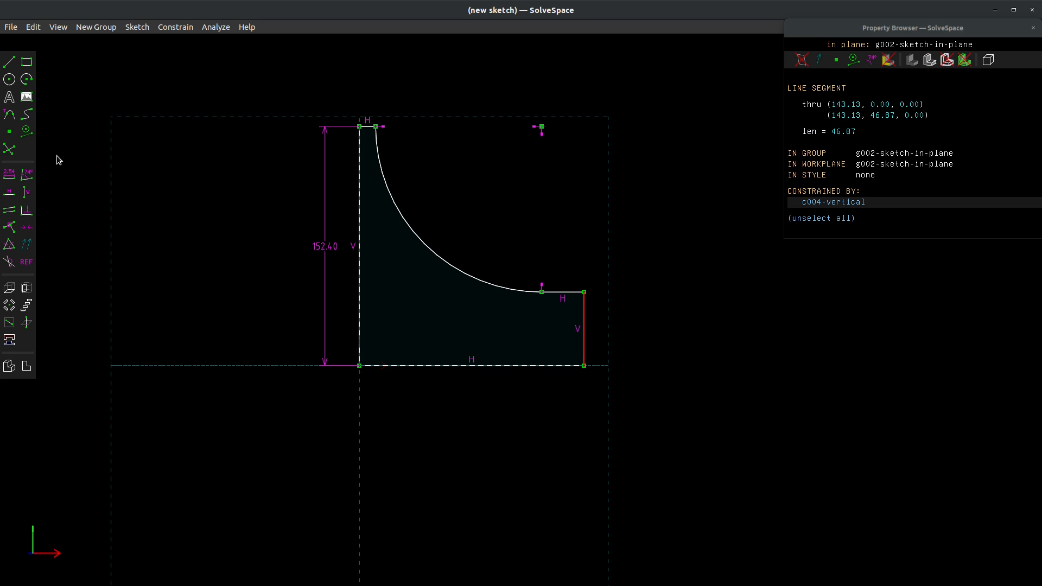
left_click(13, 177)
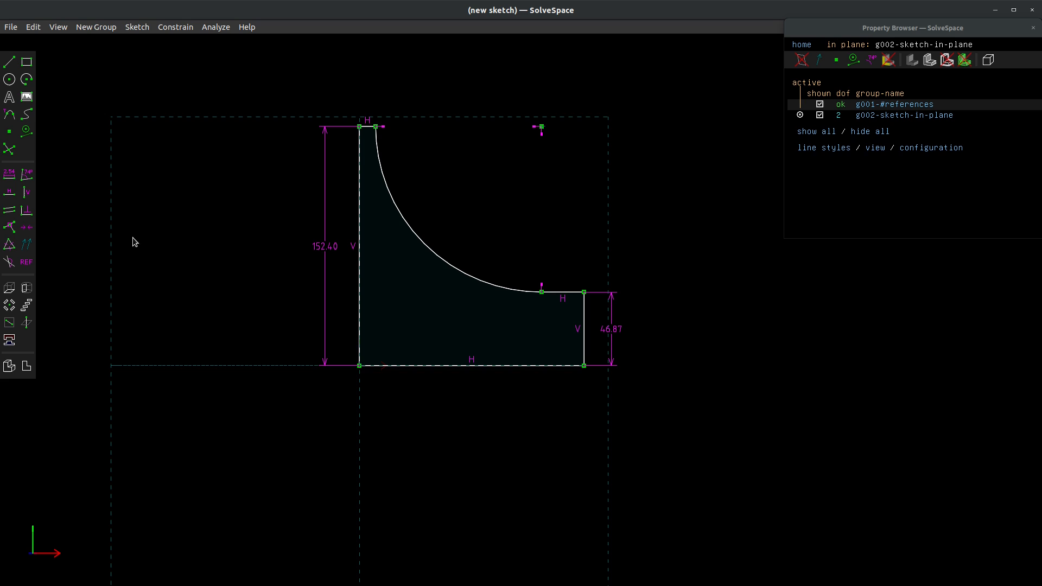
double_click(608, 337)
type("1.59")
key("Return")
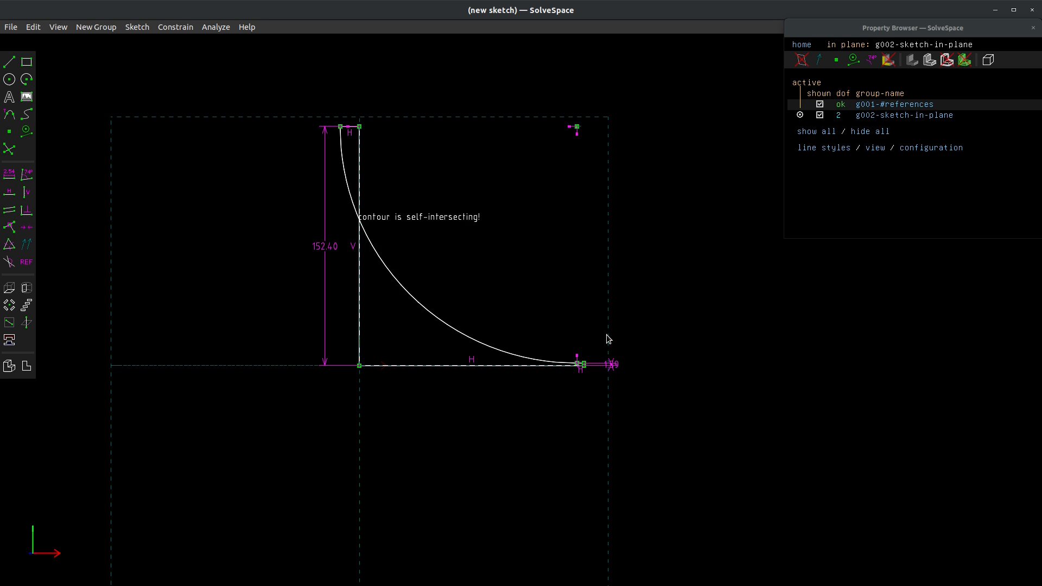
Try to move the short top edge to the other side of the vertical line by dimensioning it at -6.35 mm.
scroll(355, 130, "up", 3)
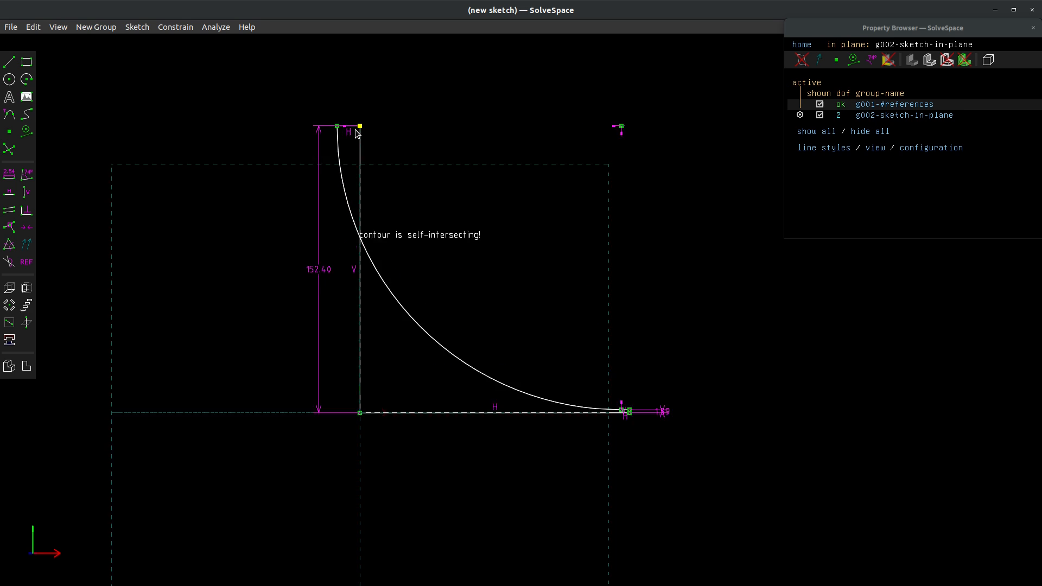
left_click(348, 127)
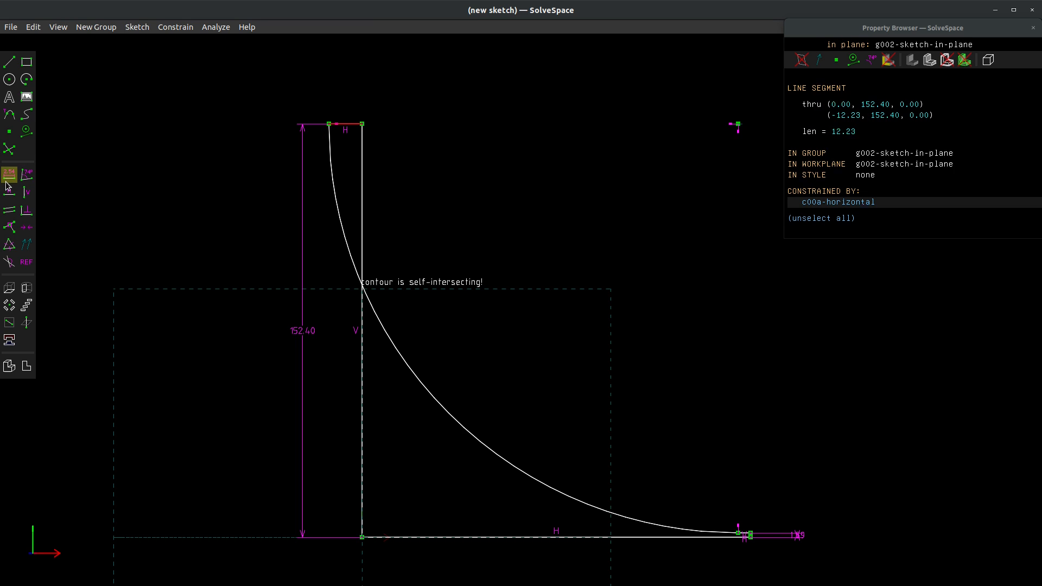
left_click(9, 173)
left_click(347, 97)
double_click(349, 98)
left_click(349, 97)
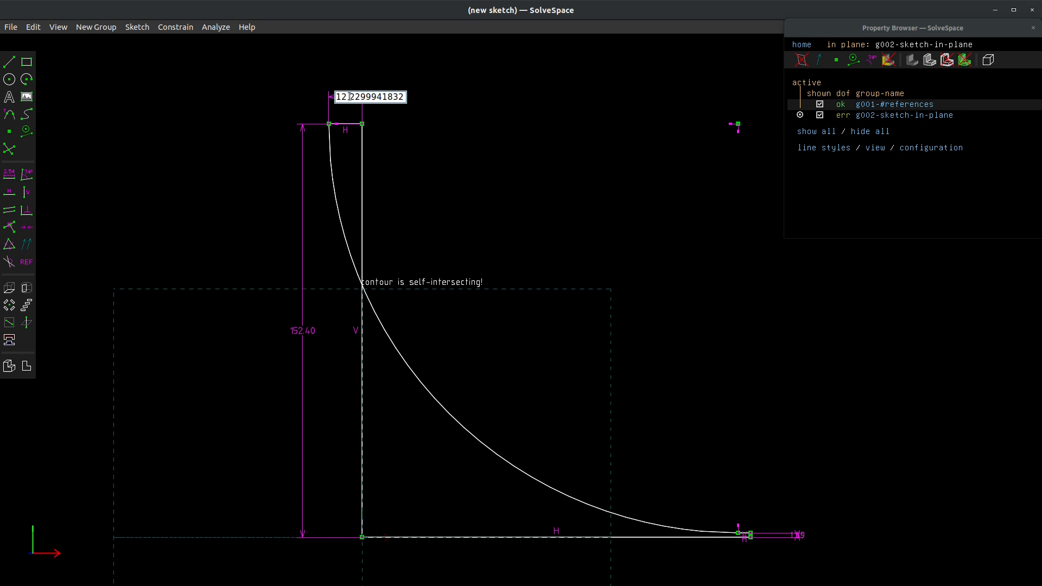
double_click(350, 96)
type("-6.35")
key("Return")
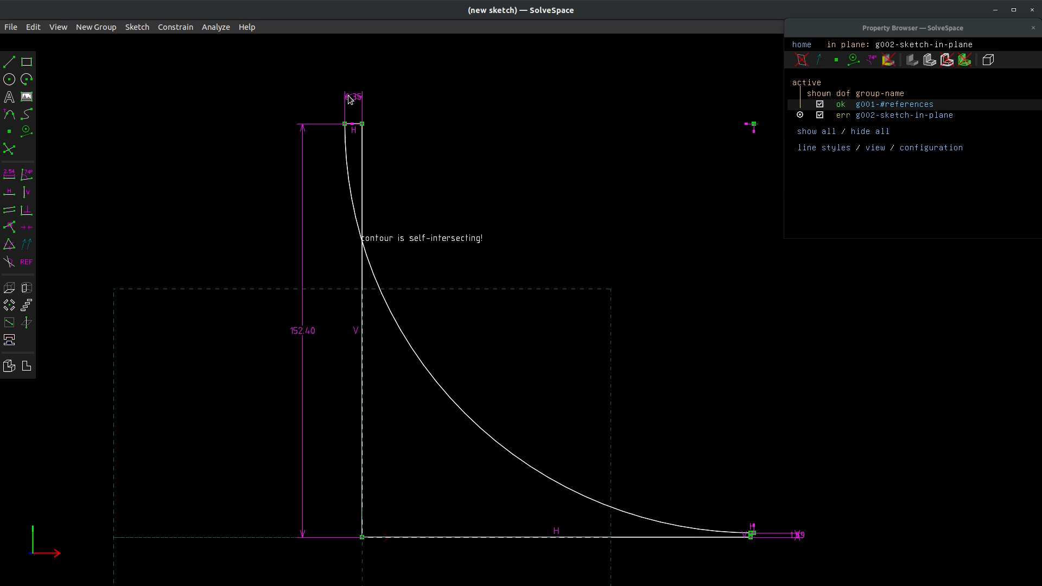
Delete the length dimension on the profile's short top edge.
double_click(349, 98)
left_click(362, 97)
key("Return")
left_click(361, 96)
key("Delete")
Move the top edge's free end across the vertical line toward the base's outer end and dimension that edge at 6.35 mm.
left_click_drag(348, 132, 412, 126)
left_click(371, 128)
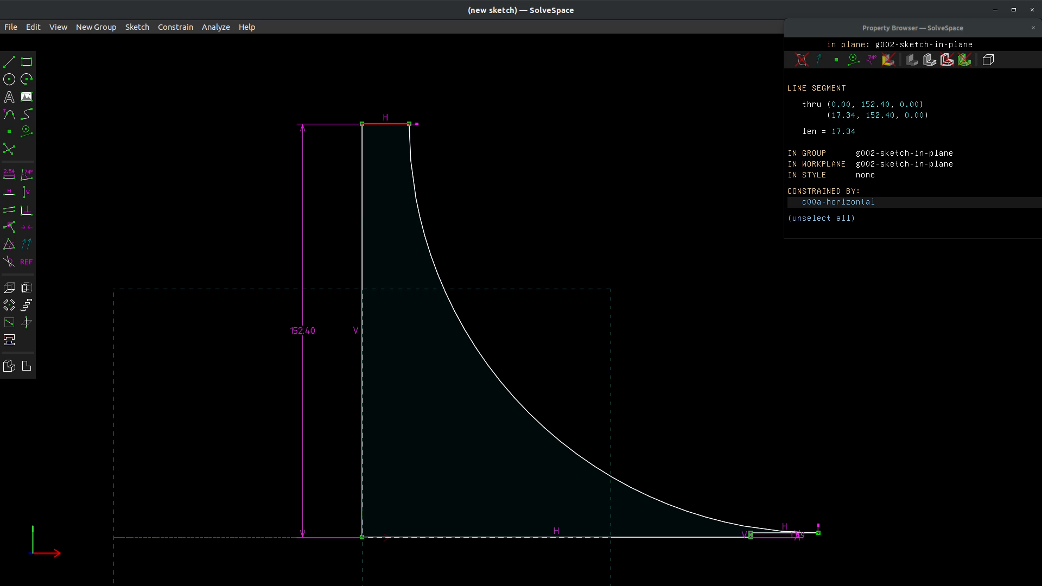
left_click(9, 174)
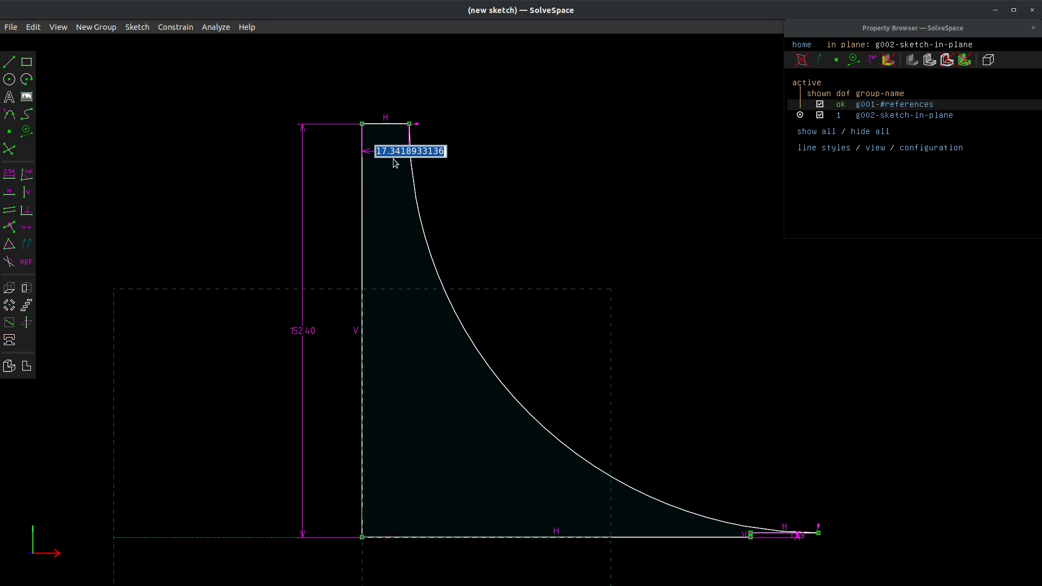
type("6.35")
key("Return")
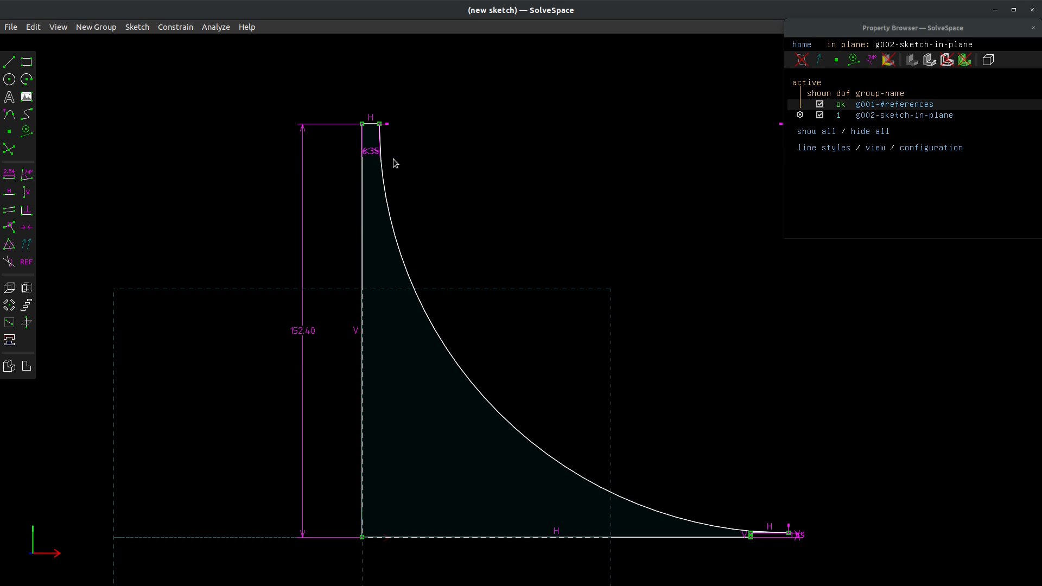
Examine the sketch group's requests and constraints to find what leaves the profile under-constrained.
scroll(393, 158, "down", 3)
scroll(572, 340, "up", 1)
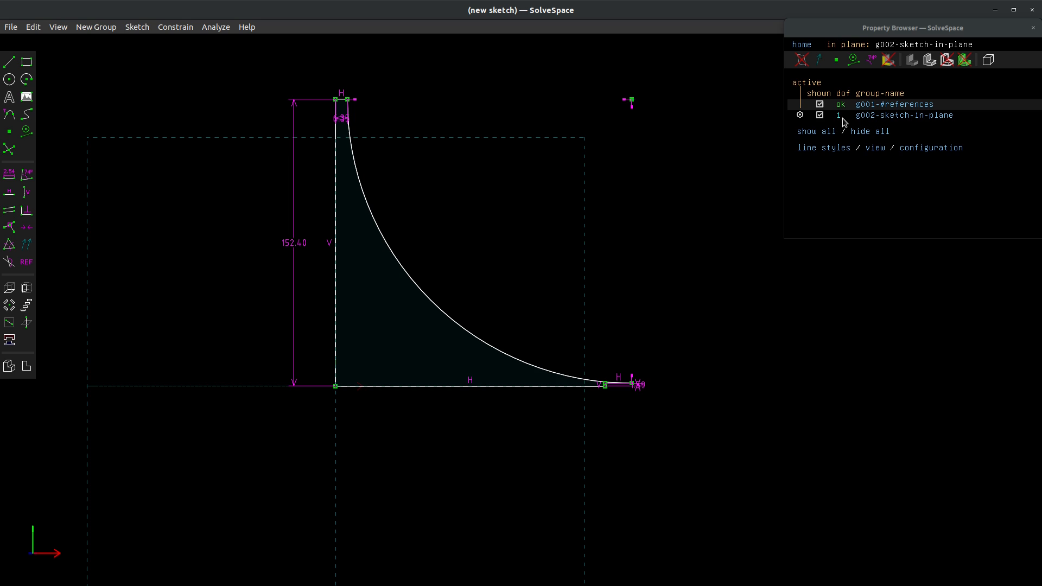
left_click(868, 116)
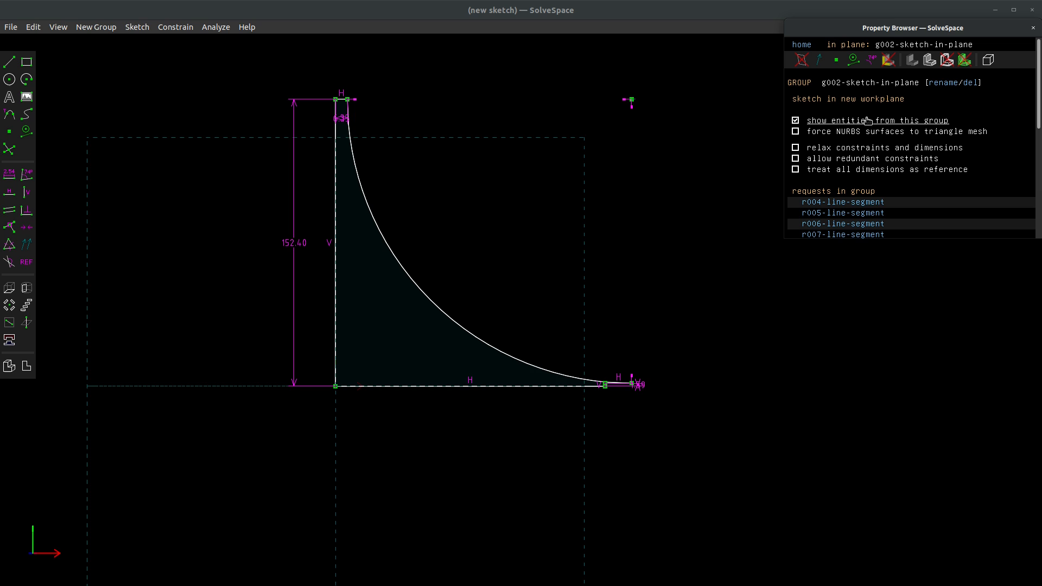
left_click(796, 134)
scroll(803, 144, "down", 5)
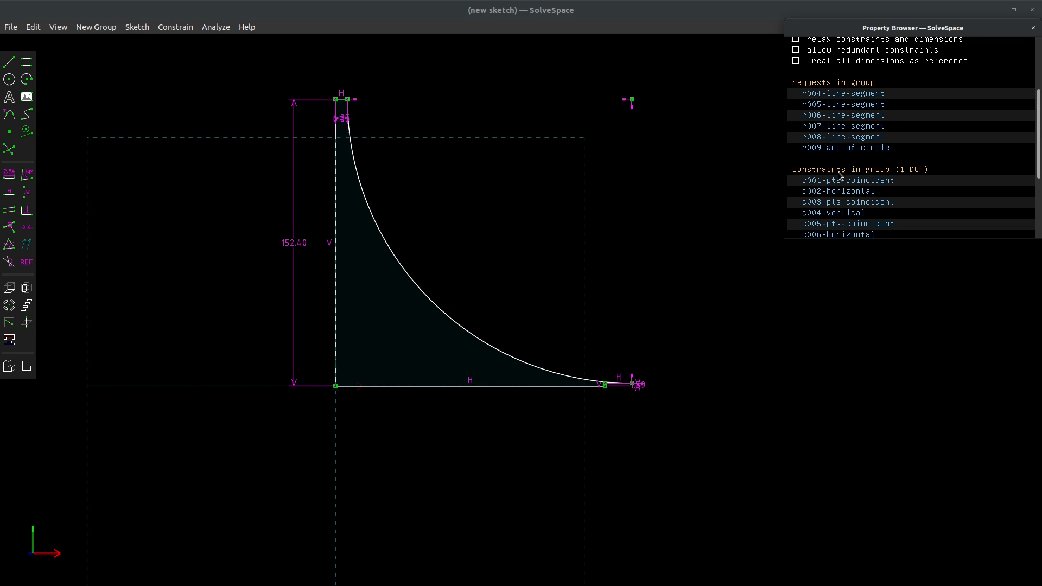
scroll(842, 210, "down", 4)
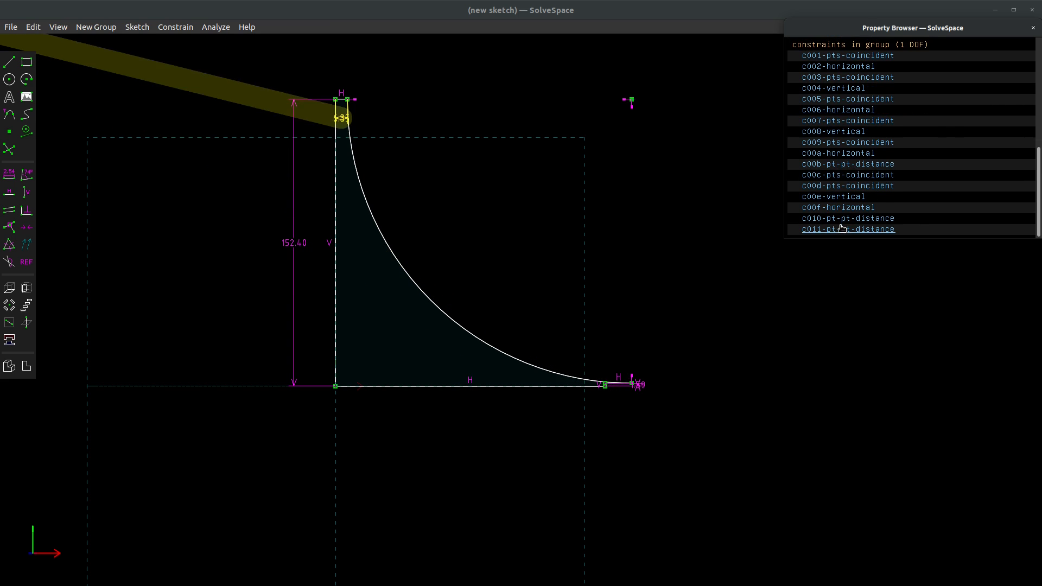
scroll(852, 210, "up", 7)
scroll(859, 211, "down", 5)
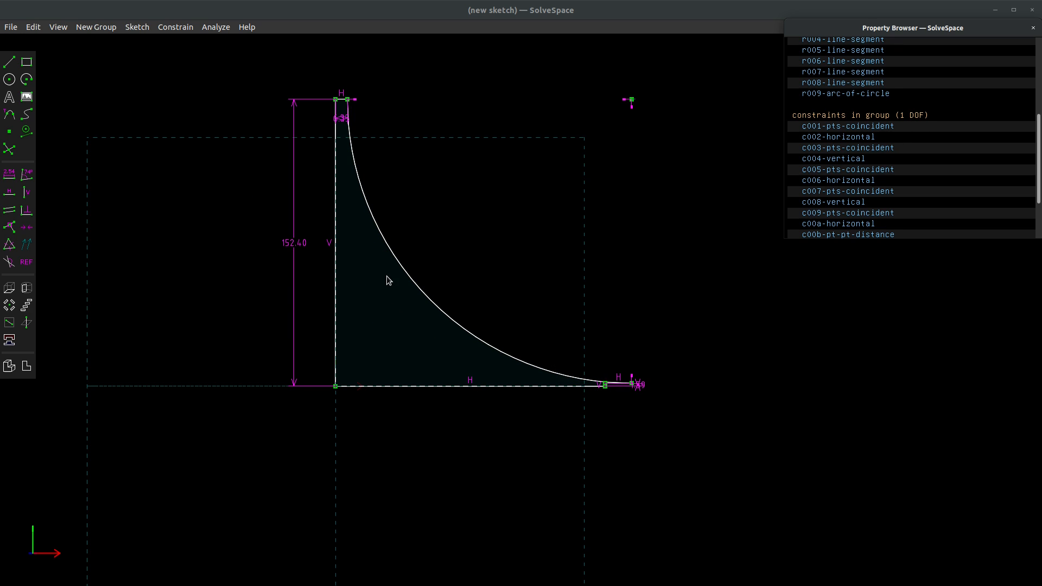
Move the base's outer corner about 7.4 mm beyond the arc's lower endpoint so the short edges no longer fold back.
scroll(624, 380, "up", 7)
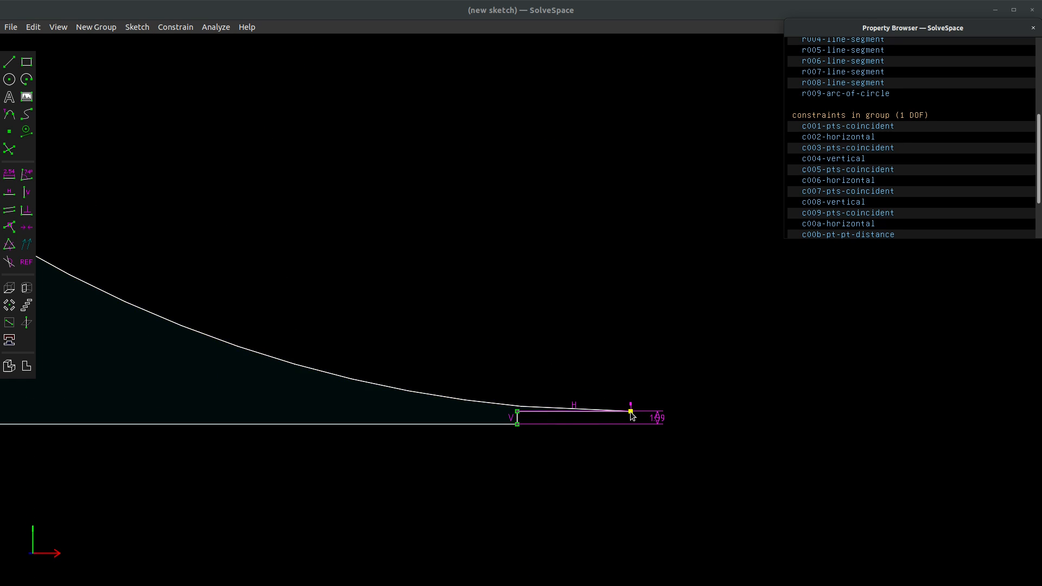
scroll(631, 415, "up", 5)
left_click(624, 411)
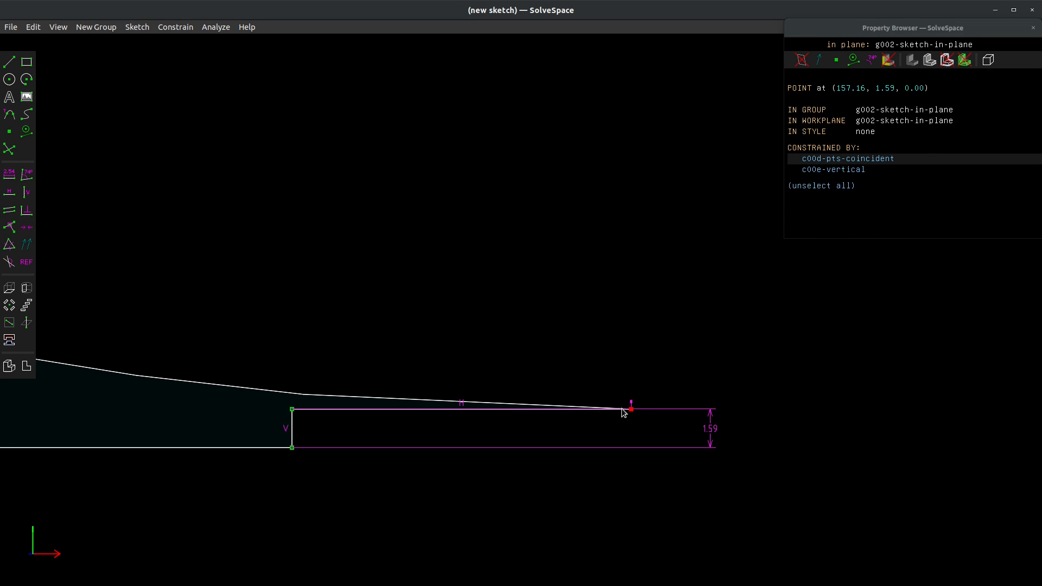
key("Escape")
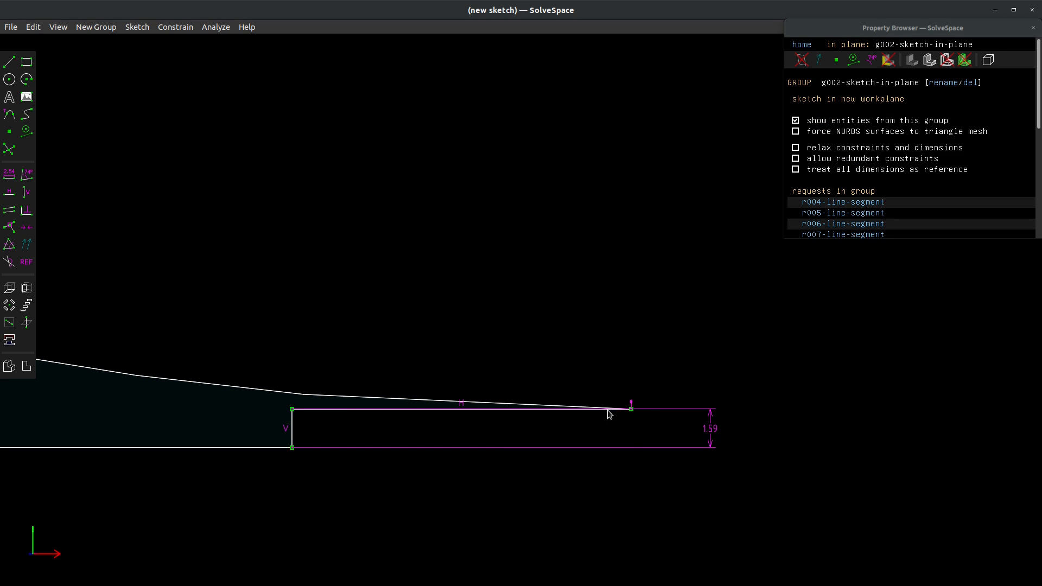
mouse_move(294, 449)
left_mouse_down()
mouse_move(604, 461)
mouse_move(809, 451)
left_mouse_up()
scroll(666, 394, "down", 5)
Dimension the short horizontal edge between the arc's lower endpoint and the outer vertical edge at 2 mm.
left_click(673, 401)
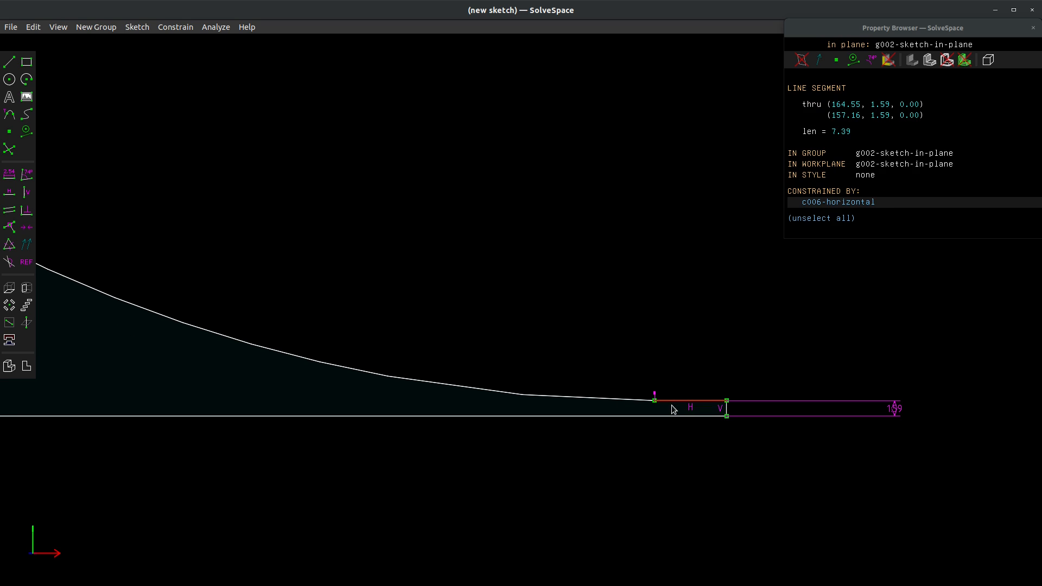
left_click(9, 173)
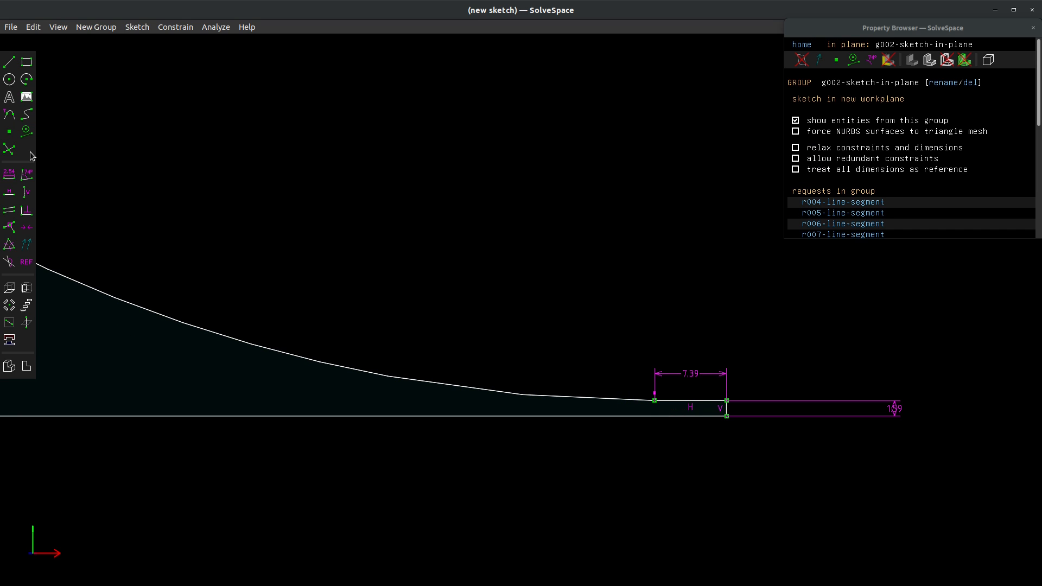
double_click(691, 378)
type("2")
key("Return")
scroll(759, 426, "down", 10)
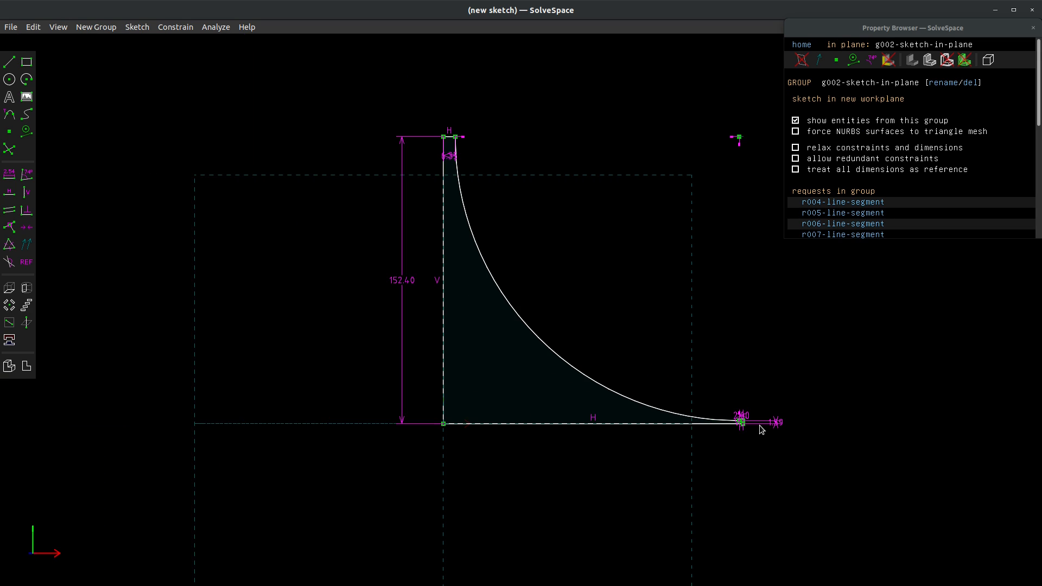
scroll(695, 279, "up", 1)
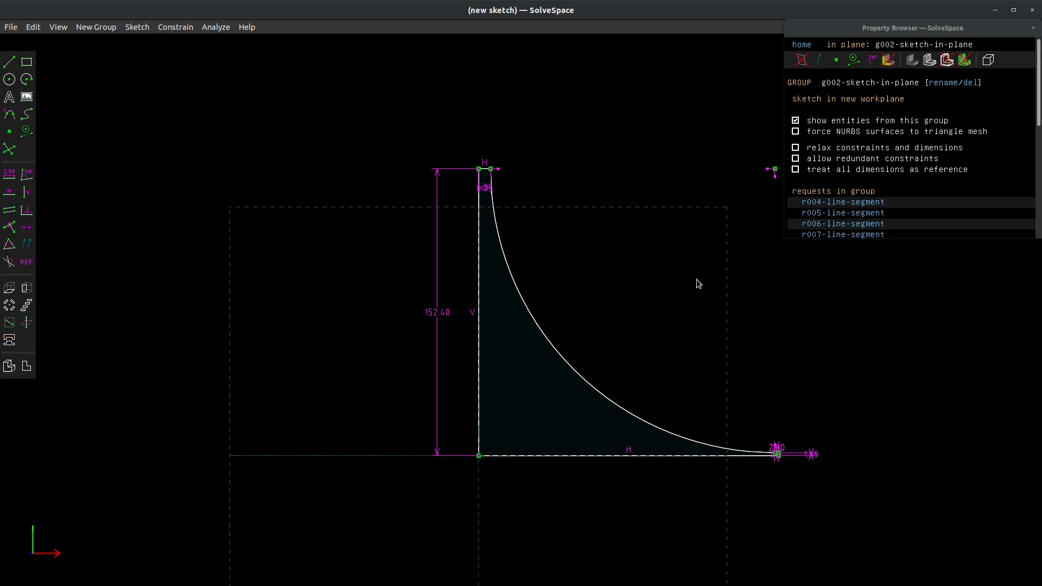
Check the sketch group's degrees of freedom in the group overview and inspect the profile's corner at the origin.
left_click(802, 46)
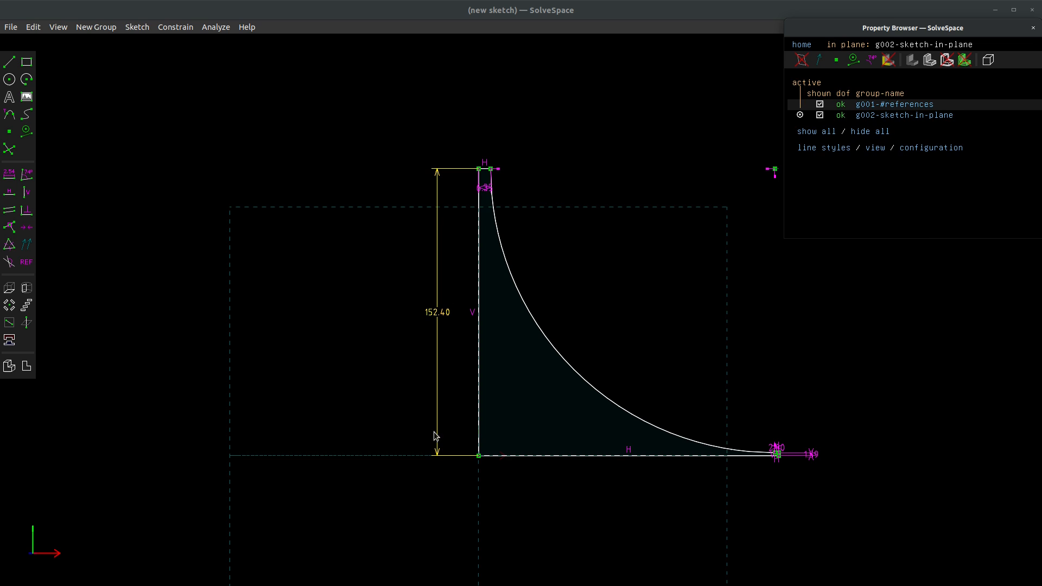
scroll(431, 482, "up", 2)
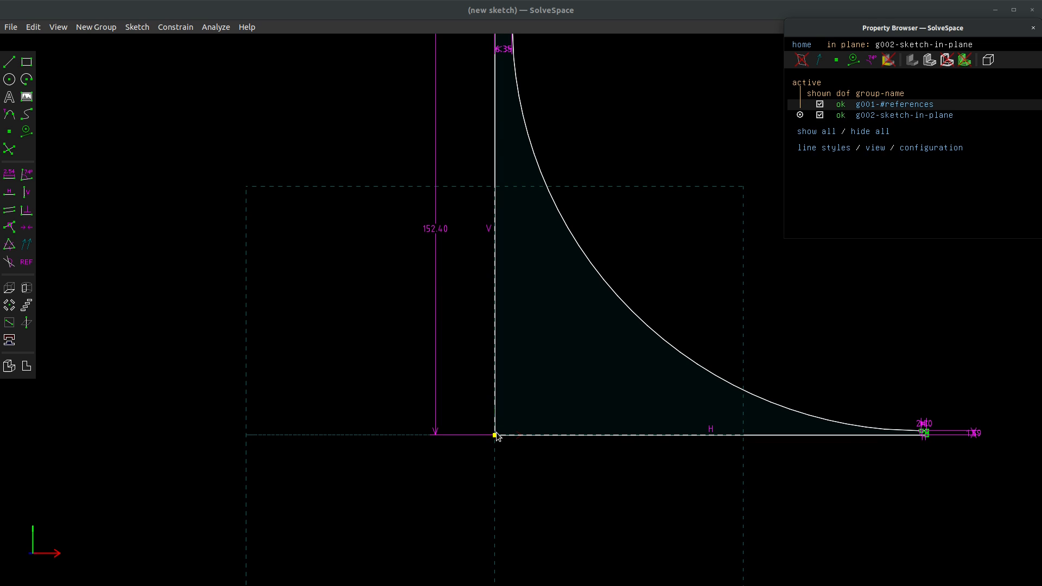
scroll(496, 434, "down", 3)
scroll(496, 434, "up", 4)
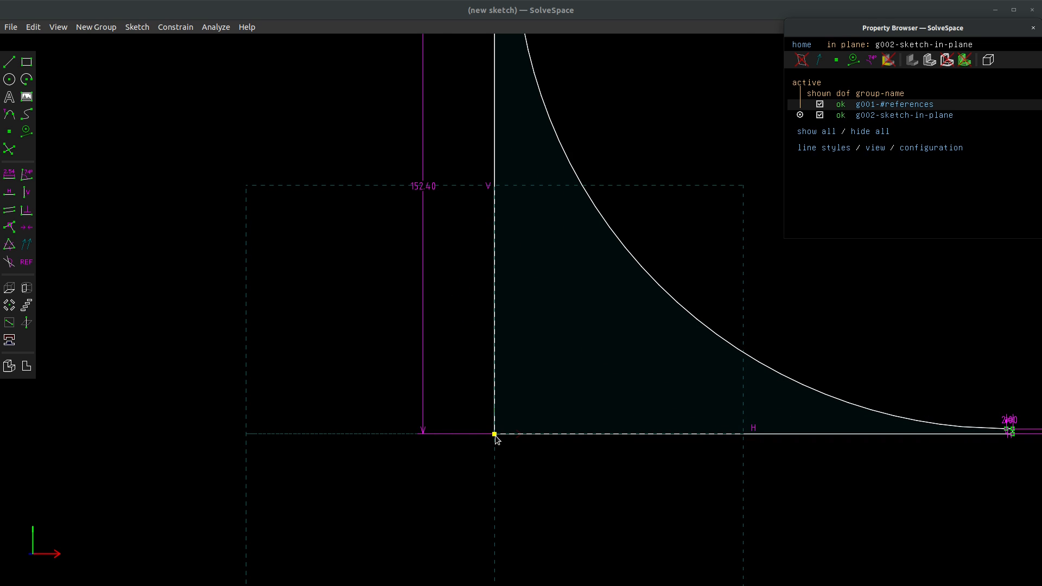
scroll(496, 436, "up", 2)
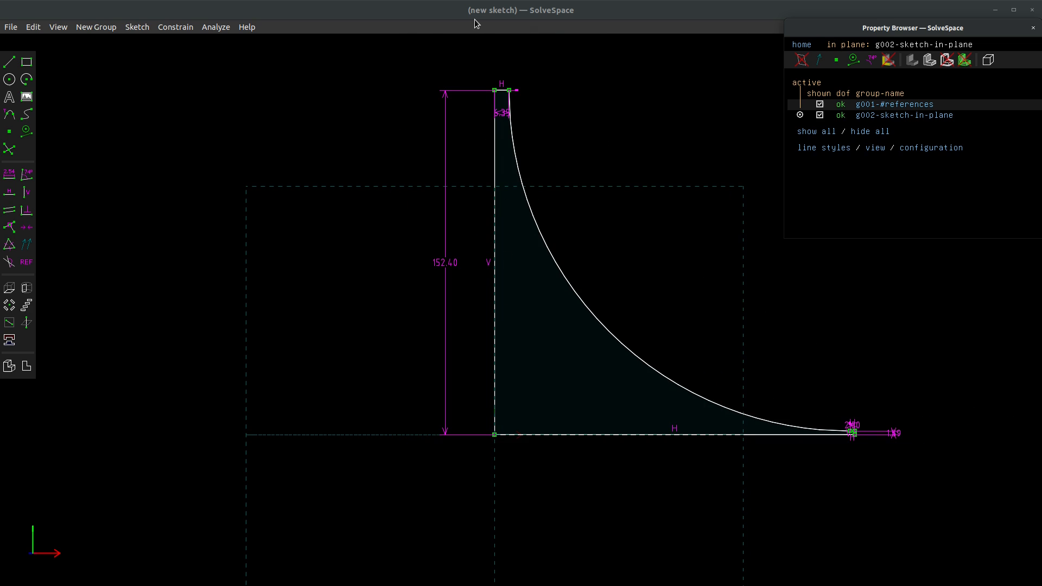
scroll(483, 90, "up", 1)
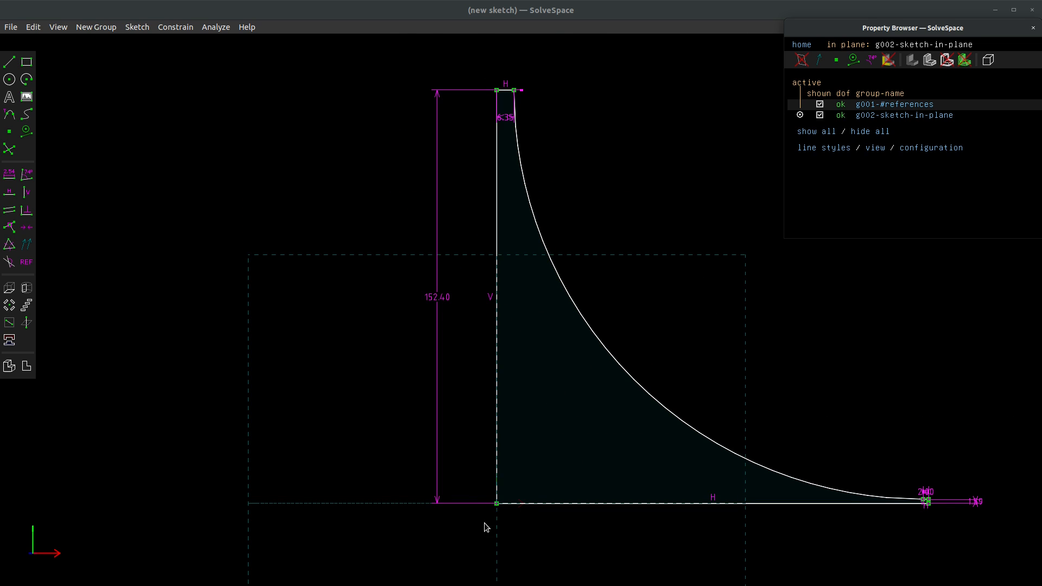
left_click(516, 501)
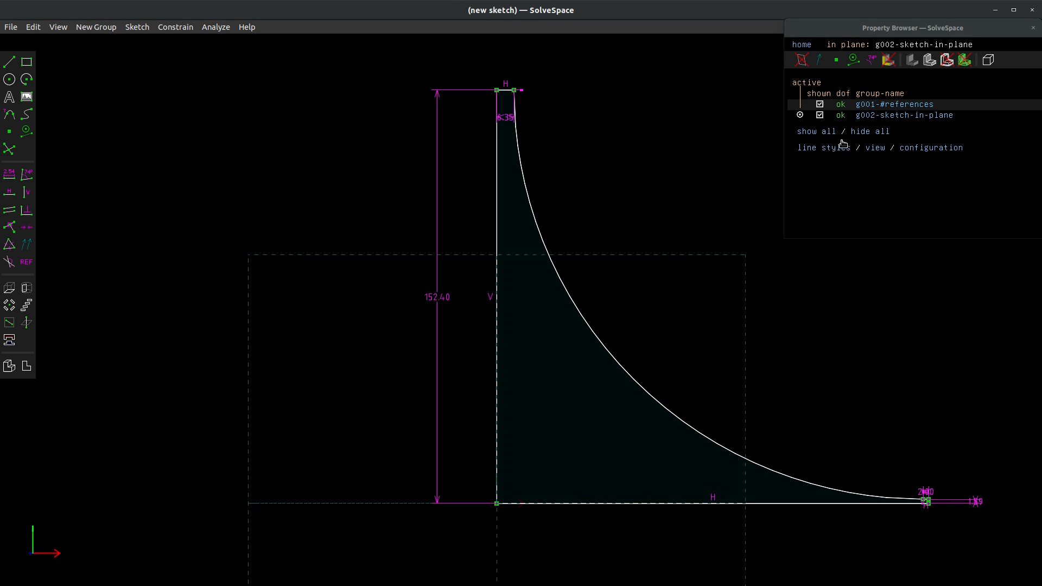
Inspect the sketch's coincident constraints c001 and c007 to identify which one ties the profile to the origin.
left_click(867, 115)
scroll(853, 166, "down", 3)
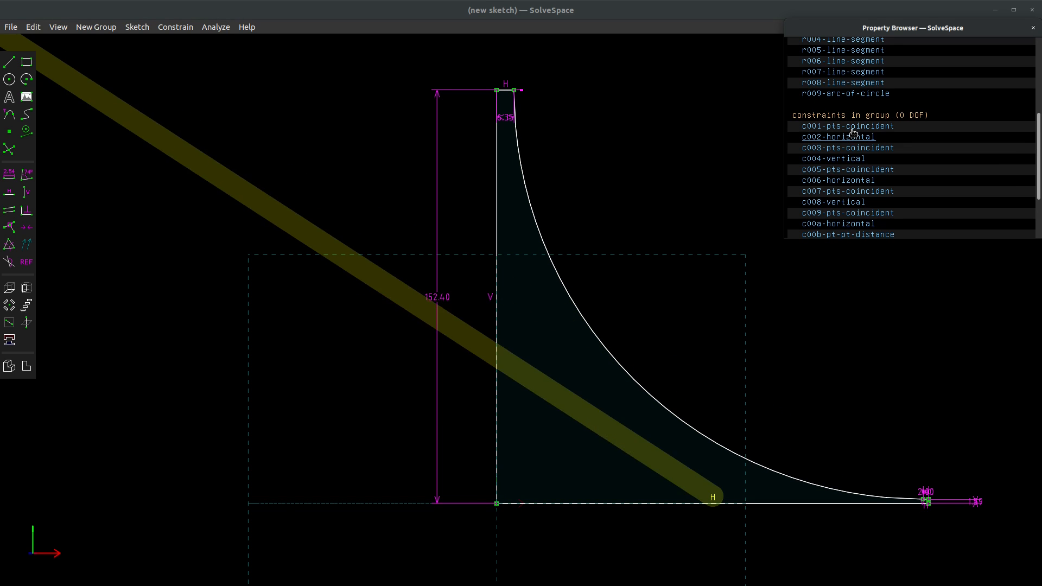
left_click(821, 128)
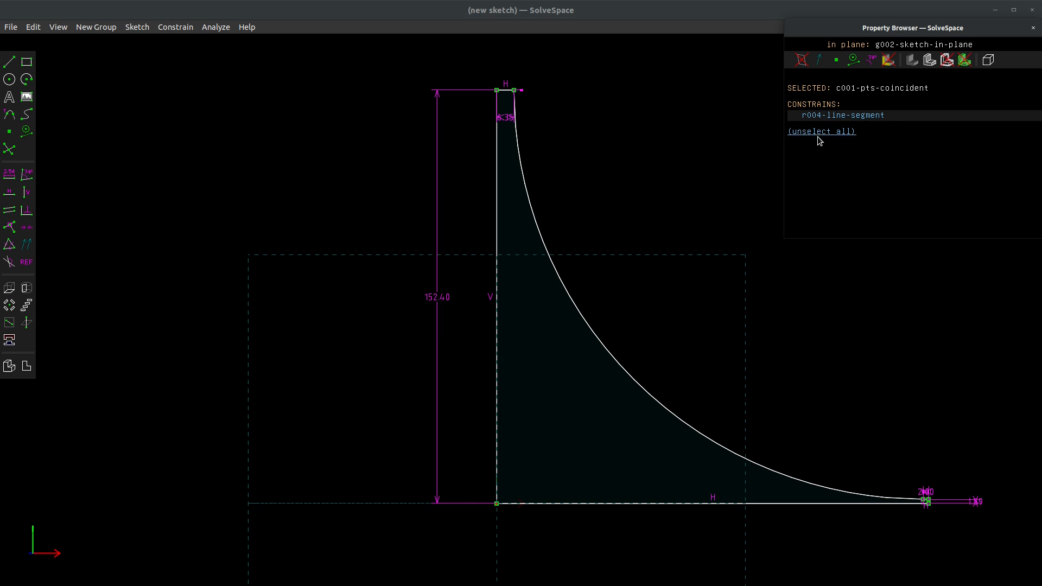
left_click(817, 137)
scroll(812, 185, "down", 5)
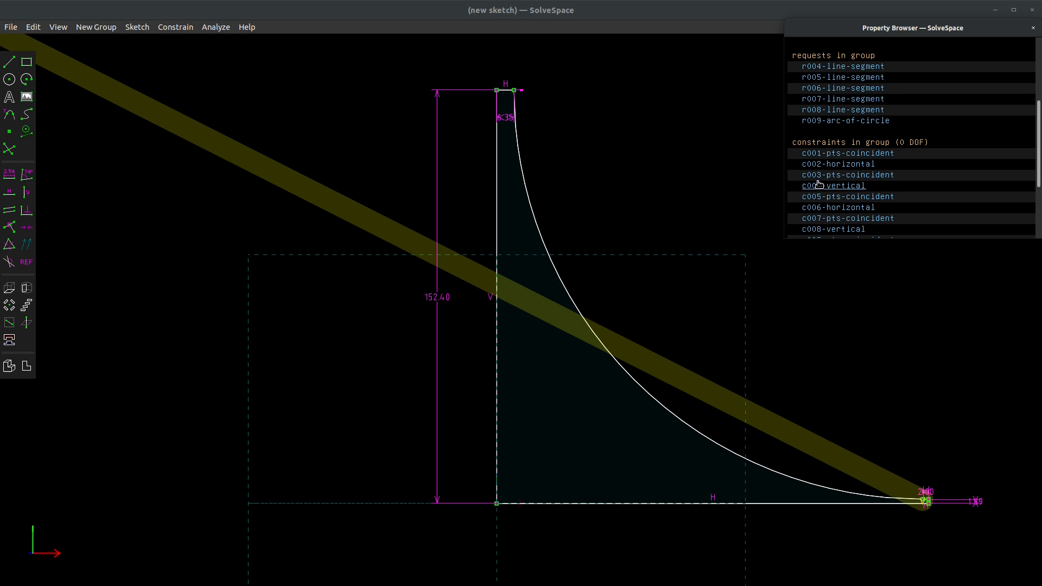
left_click(818, 219)
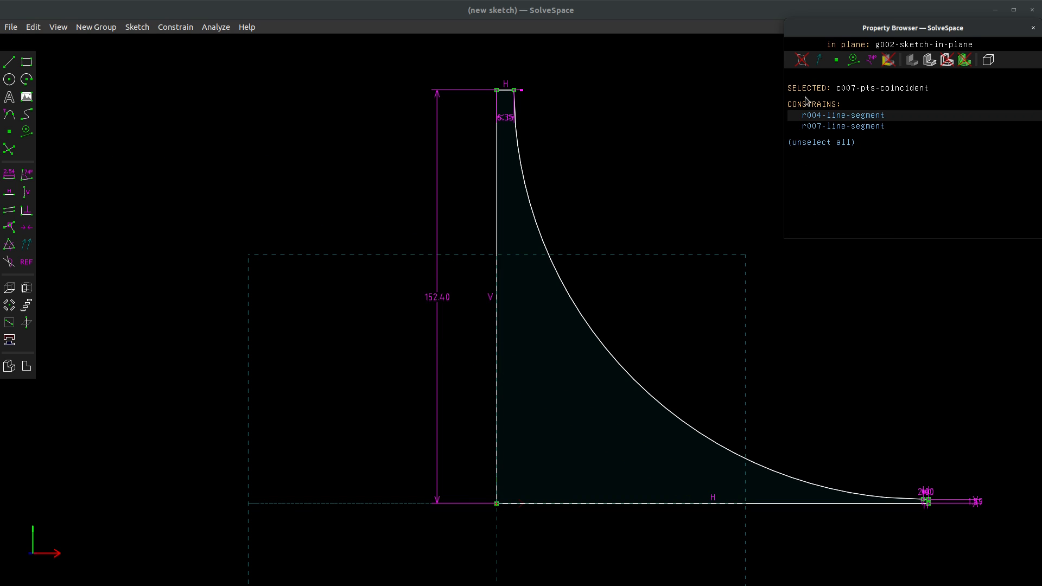
left_click(836, 143)
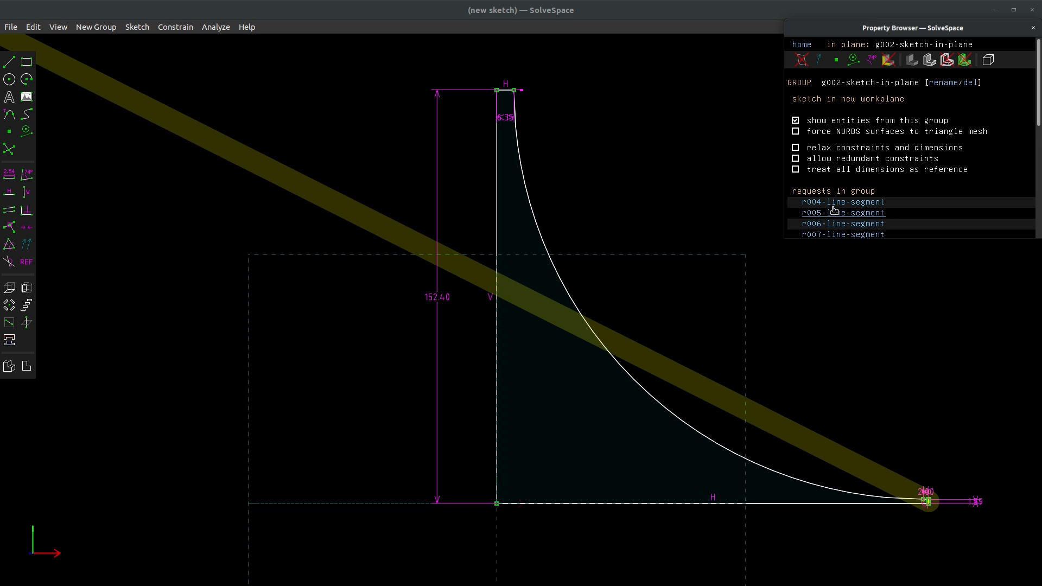
Delete coincident constraint c001, which anchors the profile's lower inner corner to the origin.
scroll(838, 211, "down", 5)
left_click(840, 127)
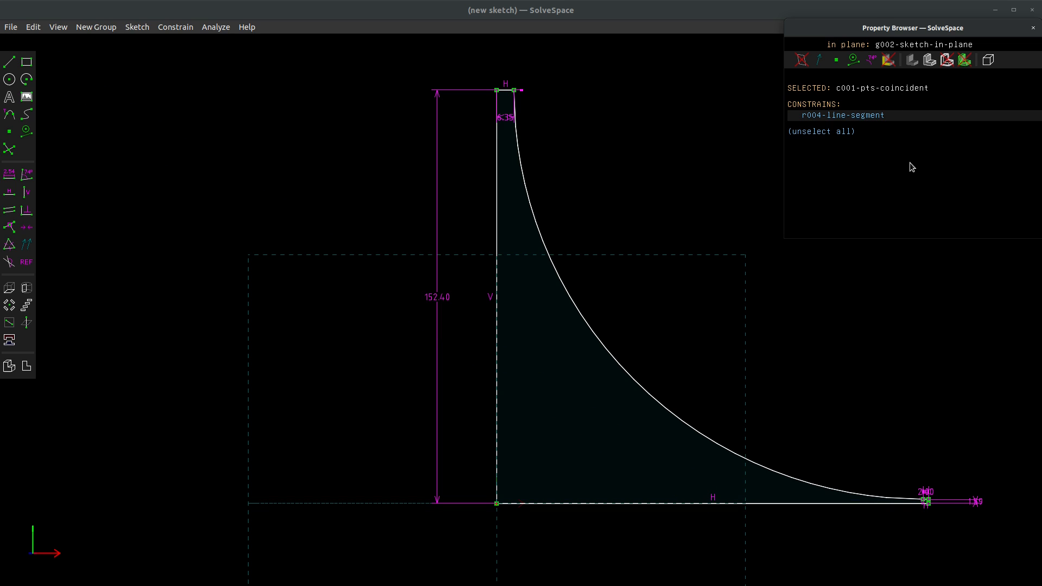
key("Escape")
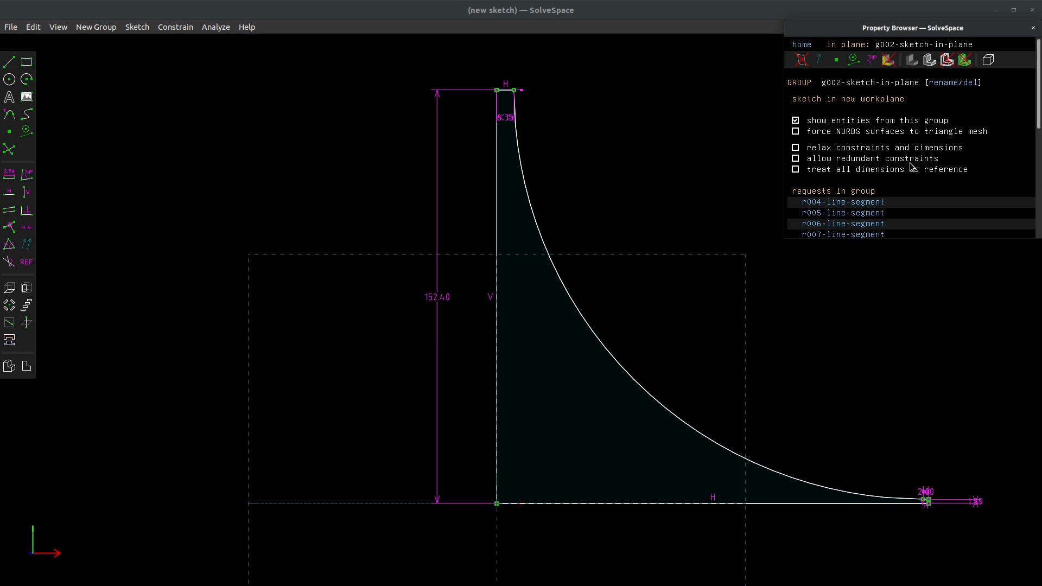
Pull the profile off the origin, delete the top edge's 6.35 mm dimension and move the vertical edge to the arc's inner side.
mouse_move(501, 95)
left_mouse_down()
mouse_move(558, 98)
mouse_move(504, 108)
mouse_move(594, 102)
mouse_move(570, 107)
left_mouse_up()
left_click(568, 107)
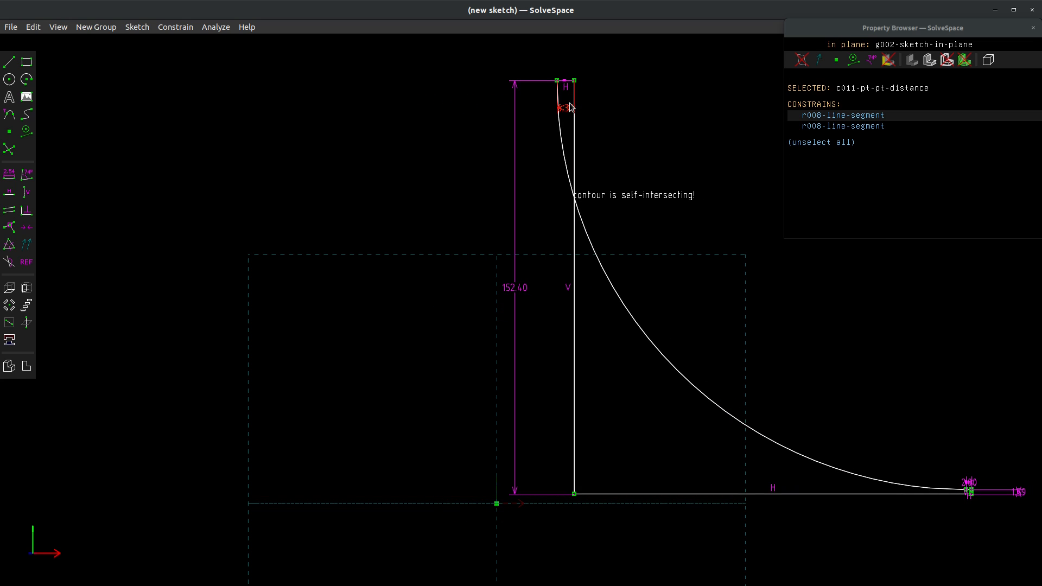
key("Delete")
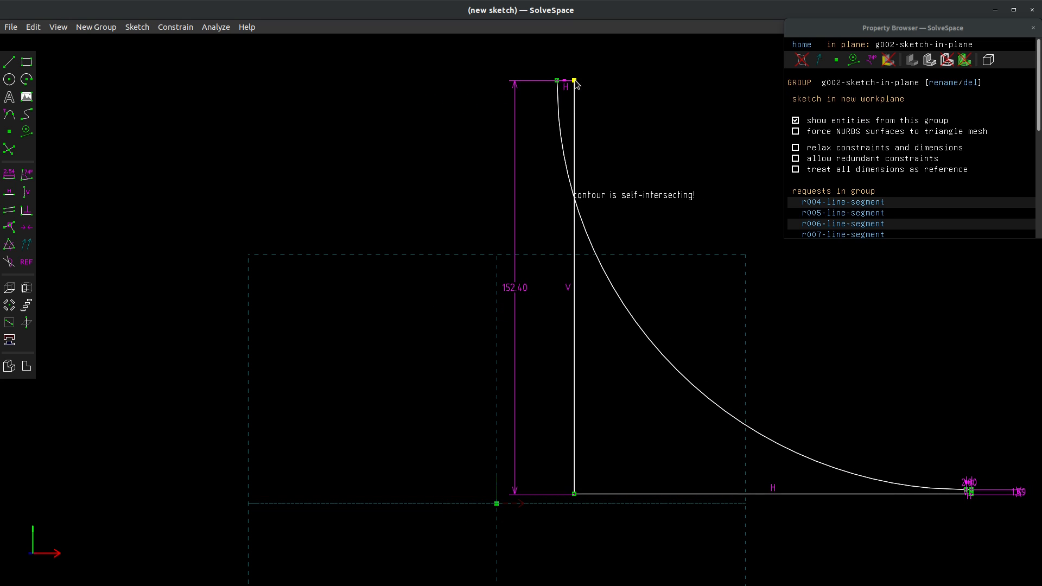
mouse_move(574, 82)
left_mouse_down()
mouse_move(536, 89)
mouse_move(528, 76)
left_mouse_up()
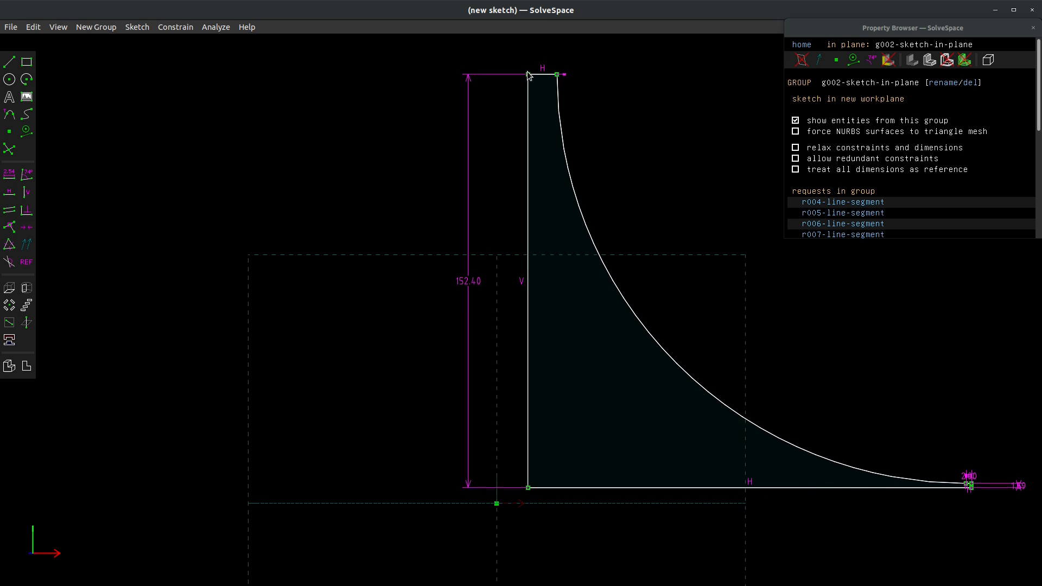
Dimension the profile's short top edge and set its length to 6.35 mm.
left_click(541, 74)
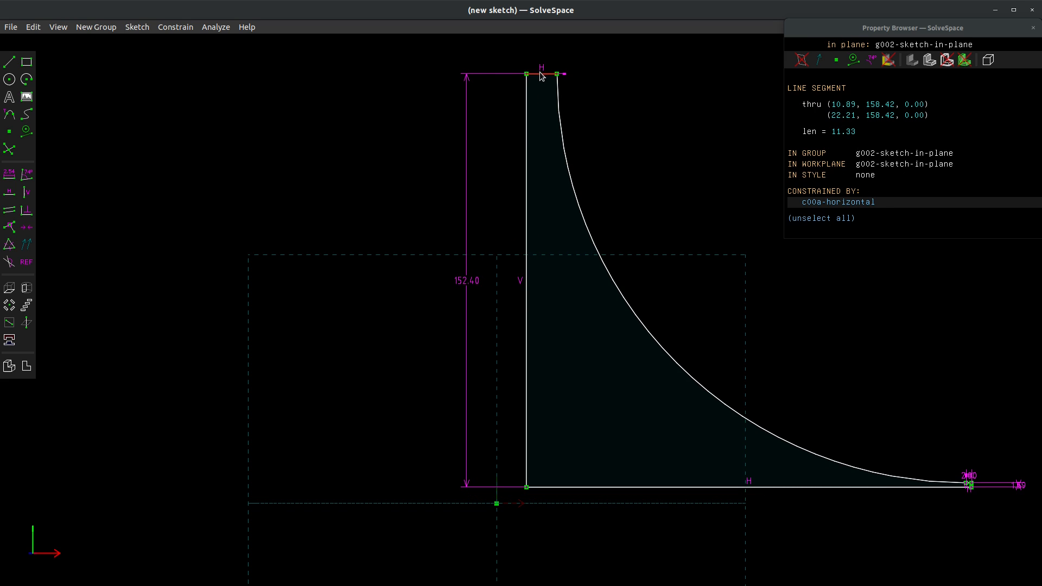
left_click(8, 173)
double_click(542, 101)
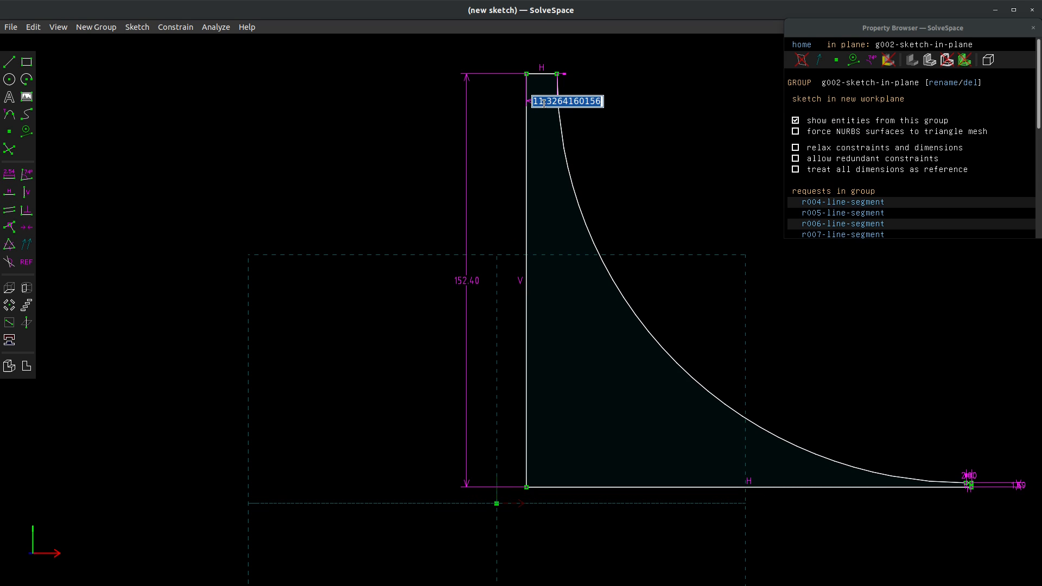
type("6.35")
key("Return")
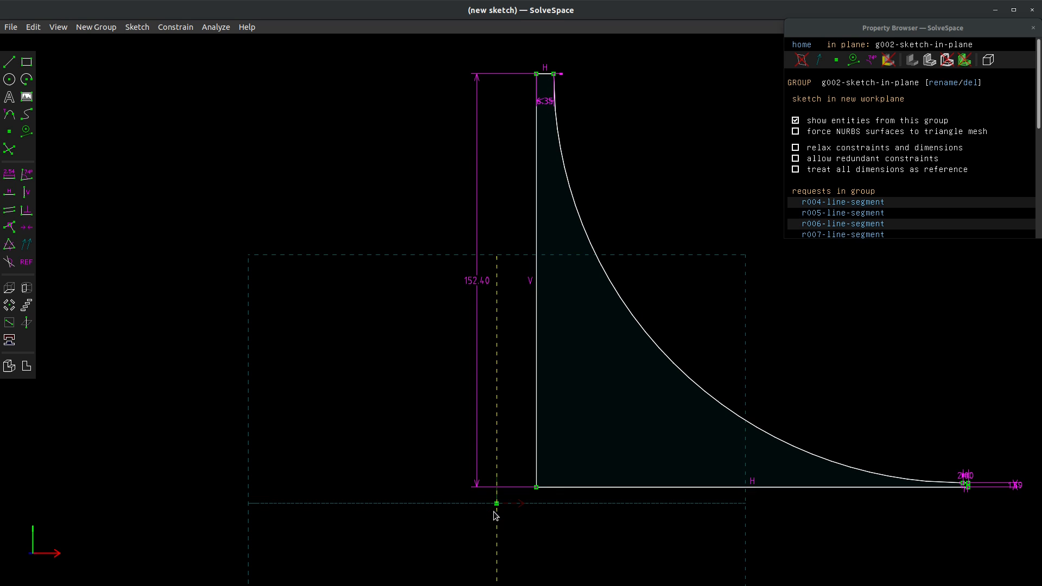
Constrain the profile's lower inner corner to lie horizontally level with the origin.
left_click(536, 487)
left_click(496, 504)
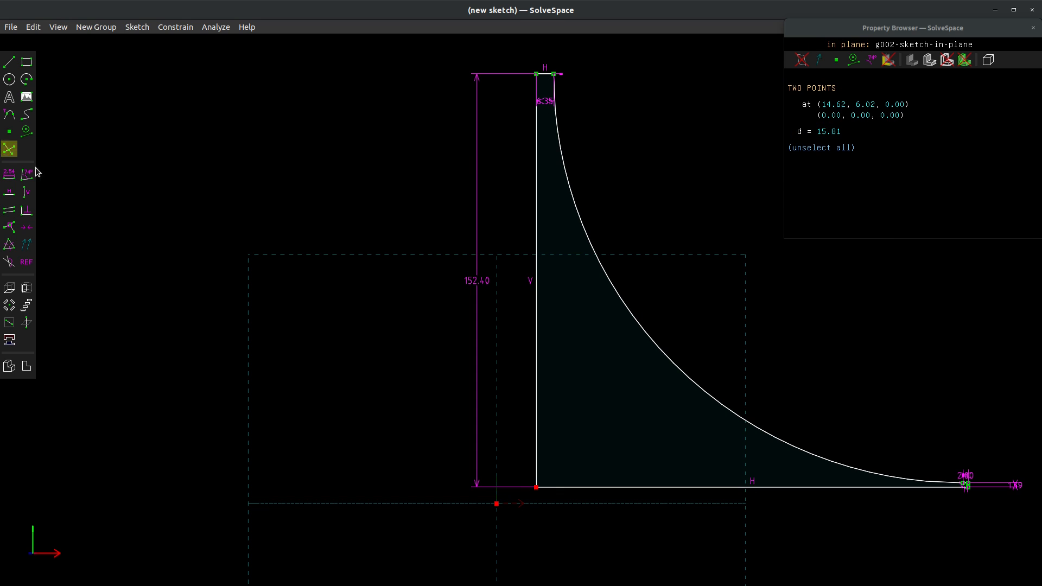
left_click(9, 192)
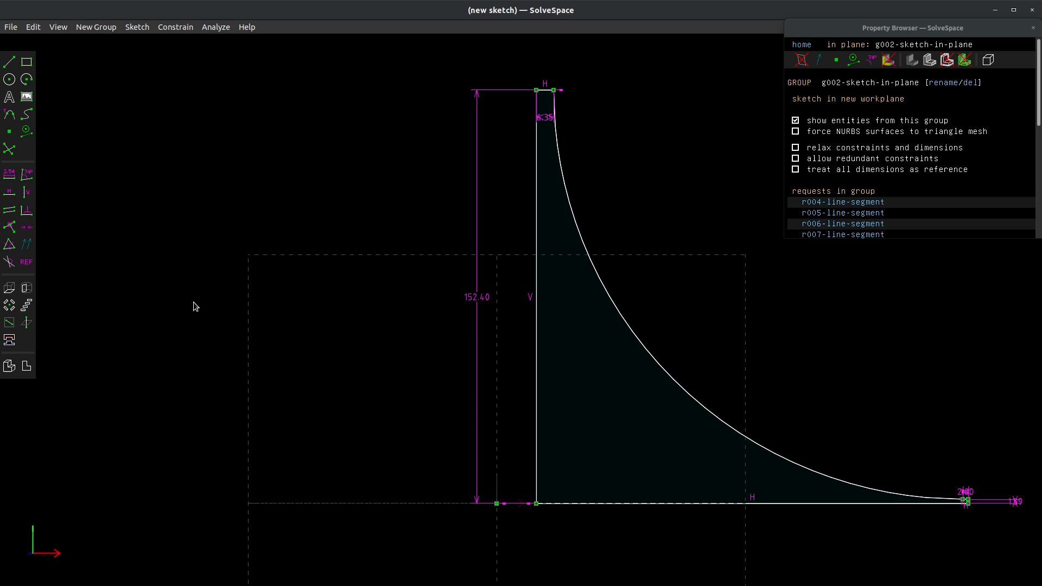
left_click(497, 504)
left_click(536, 504)
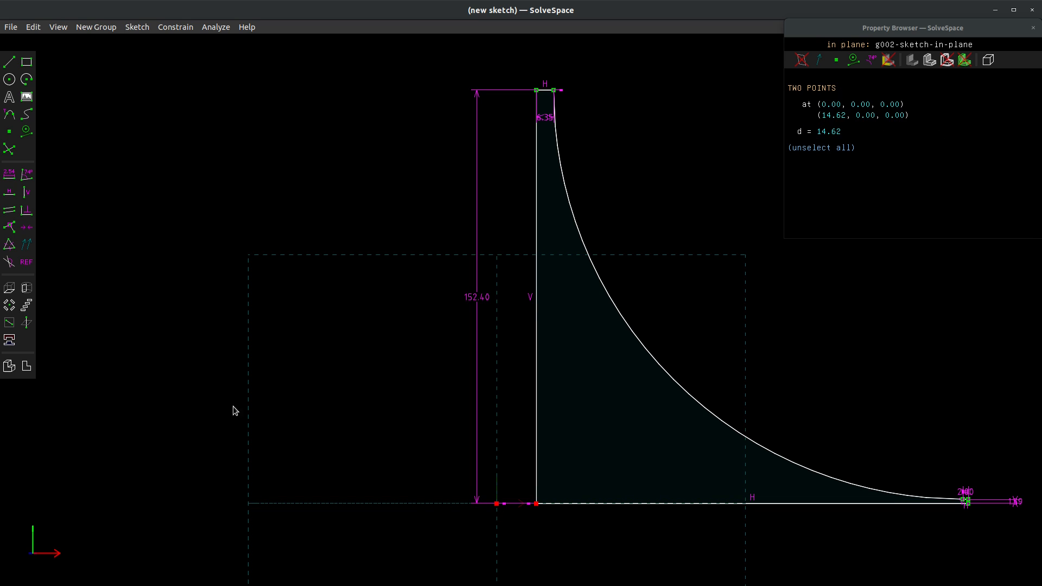
left_click(6, 177)
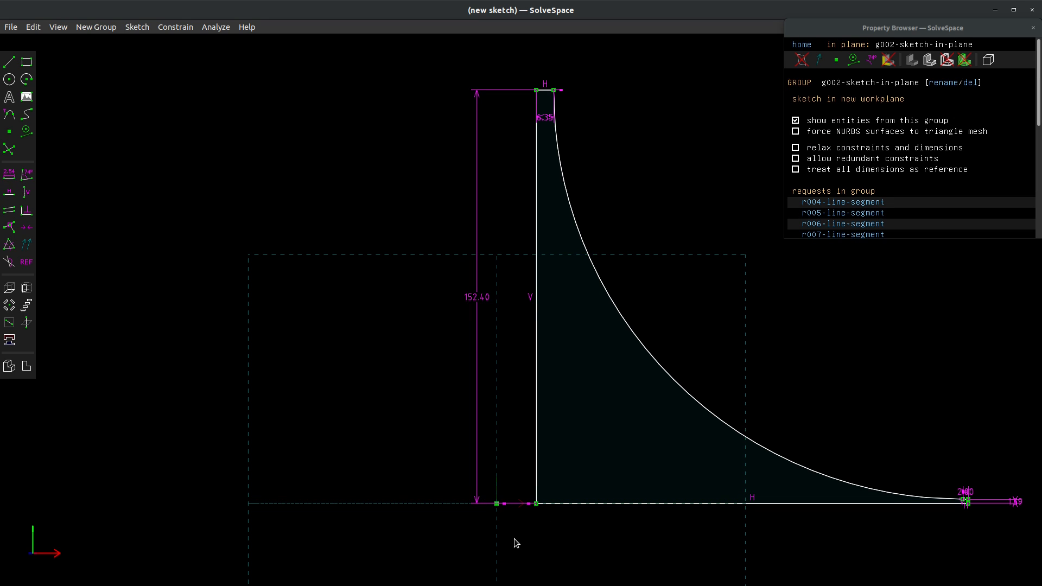
Dimension the distance between the origin and the profile's lower inner corner and set it to 25.4 mm.
left_click(496, 504)
left_click(536, 503)
left_click(13, 179)
double_click(526, 531)
type("25.4")
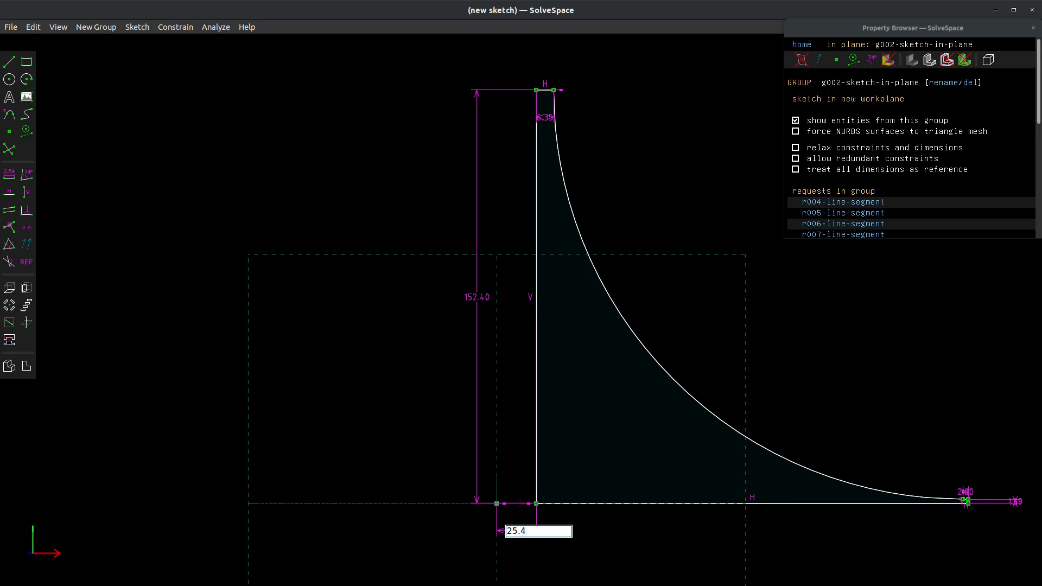
key("Return")
Check the sketch group's degrees of freedom and examine the offset profile and the origin's axes in 3D.
scroll(842, 182, "down", 5)
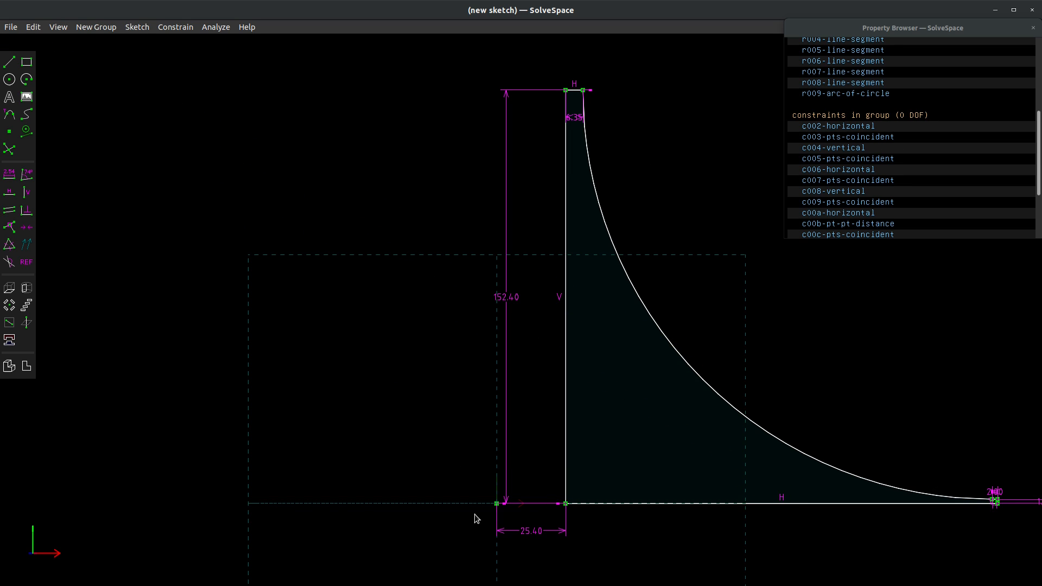
scroll(465, 423, "down", 2)
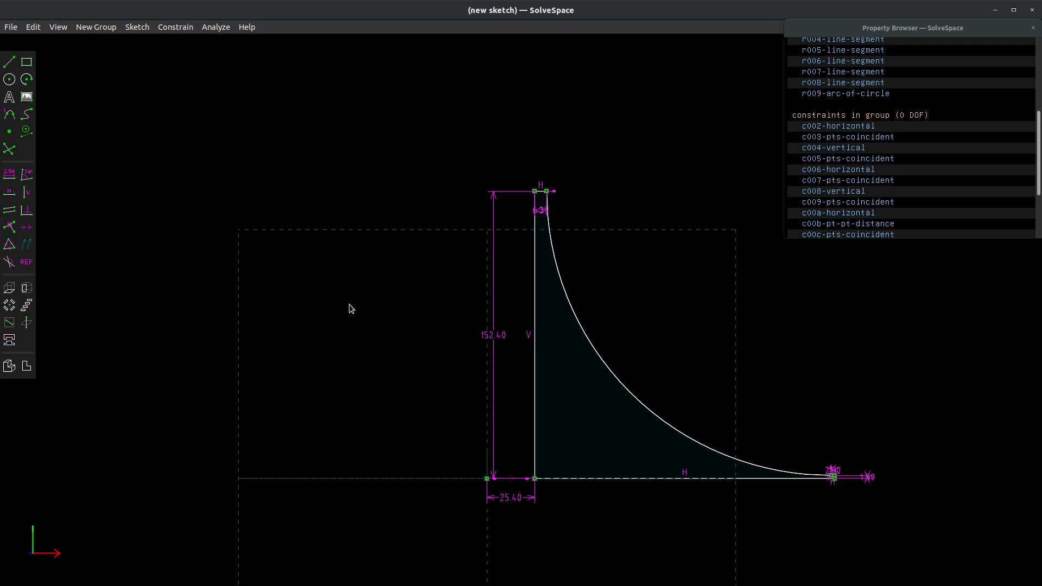
scroll(496, 491, "up", 3)
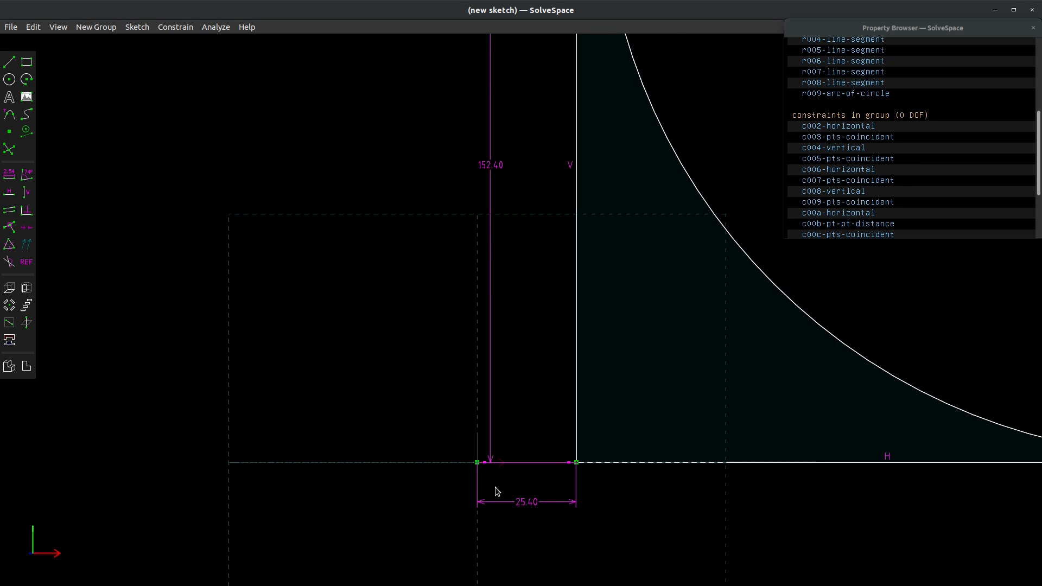
scroll(496, 491, "up", 3)
mouse_move(662, 454)
middle_mouse_down()
mouse_move(606, 507)
mouse_move(632, 519)
mouse_move(626, 512)
middle_mouse_up()
scroll(565, 483, "down", 2)
scroll(572, 426, "down", 1)
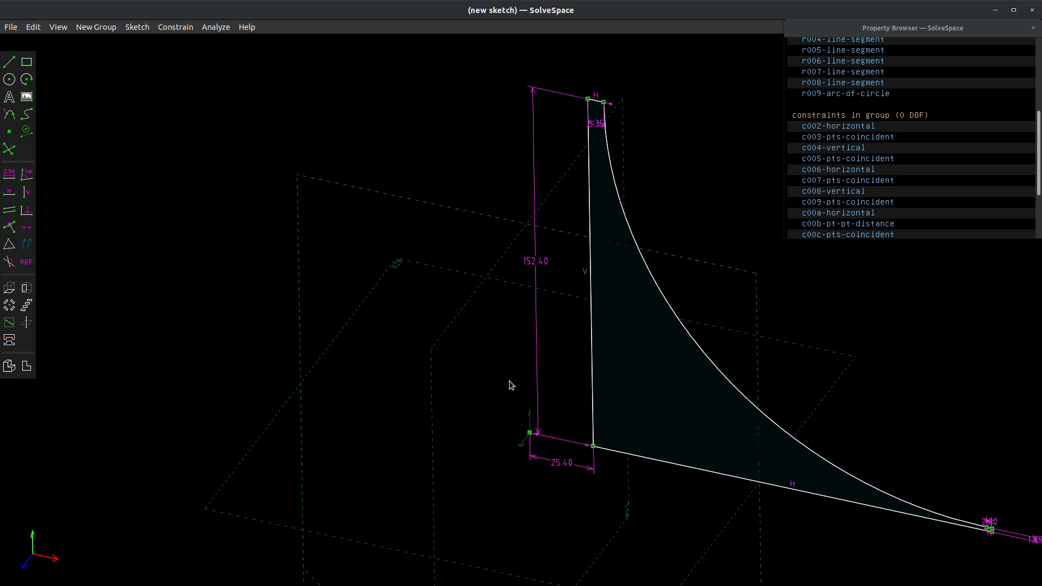
scroll(494, 410, "up", 3)
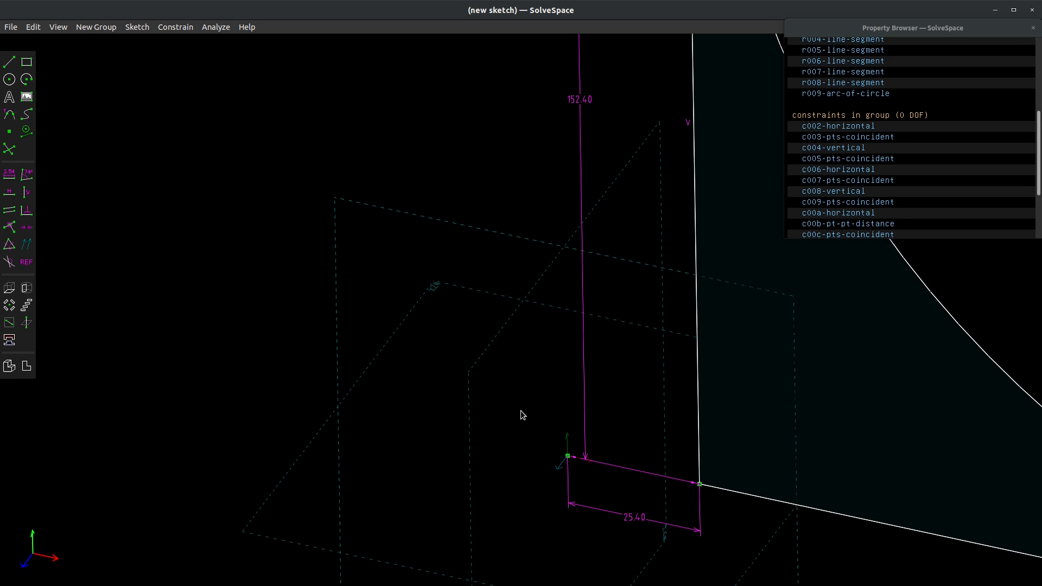
Lathe the profile sketch about the vertical Y axis through the origin.
left_click(567, 435)
scroll(572, 455, "up", 10)
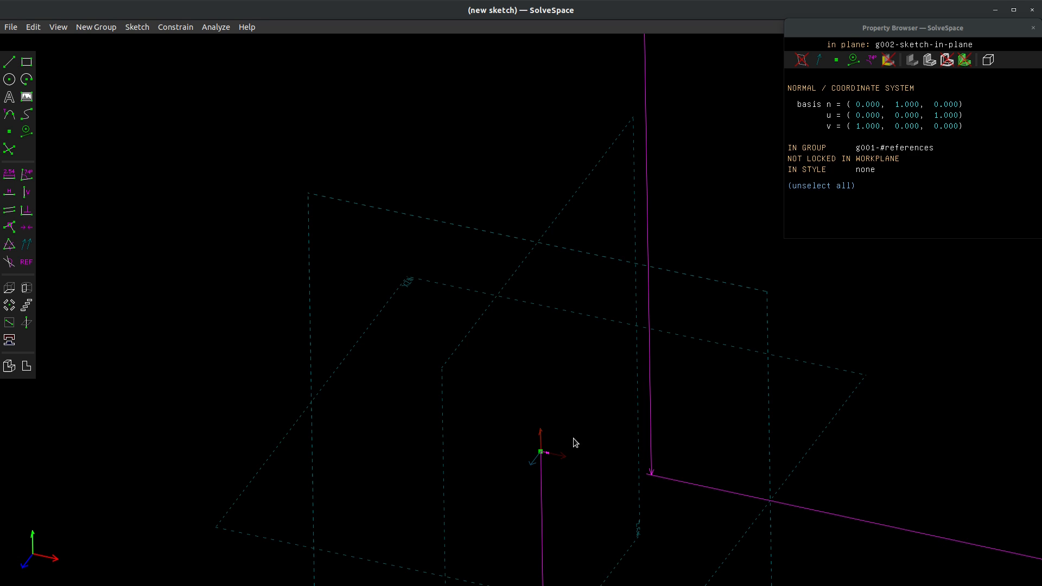
left_click(540, 452)
scroll(563, 500, "down", 5)
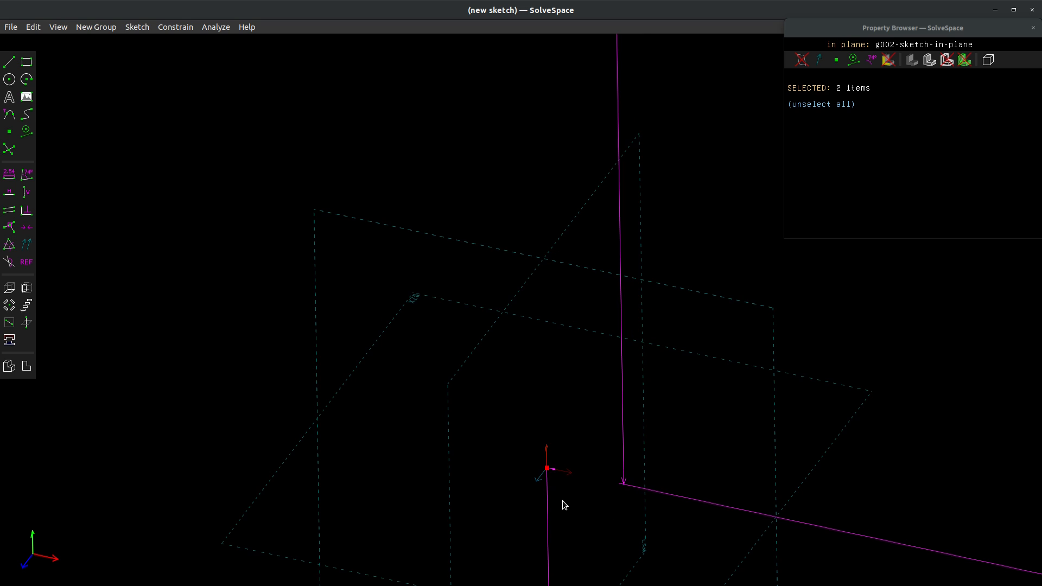
scroll(563, 504, "up", 1)
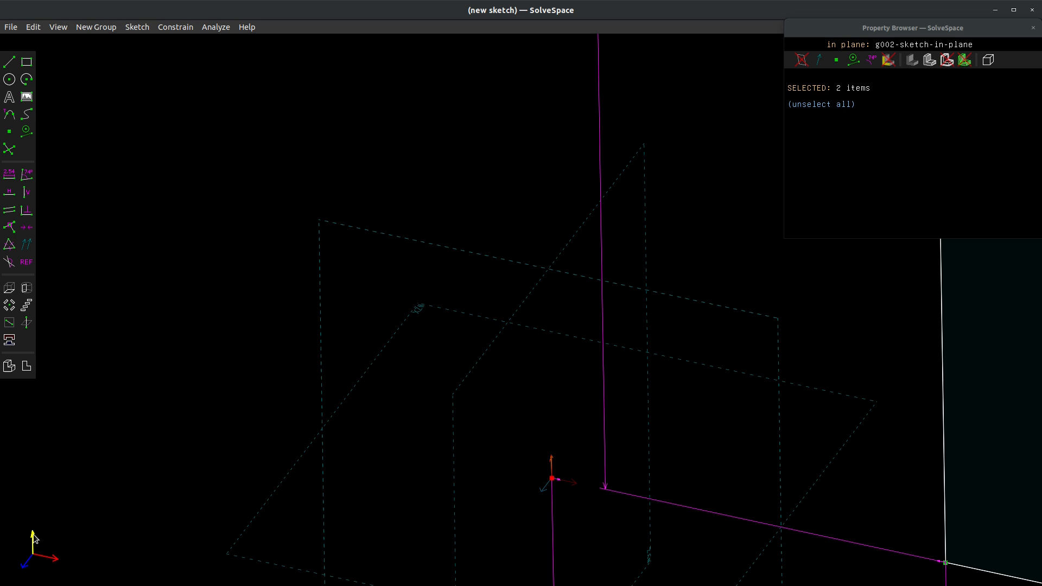
scroll(446, 441, "down", 5)
scroll(446, 442, "up", 8)
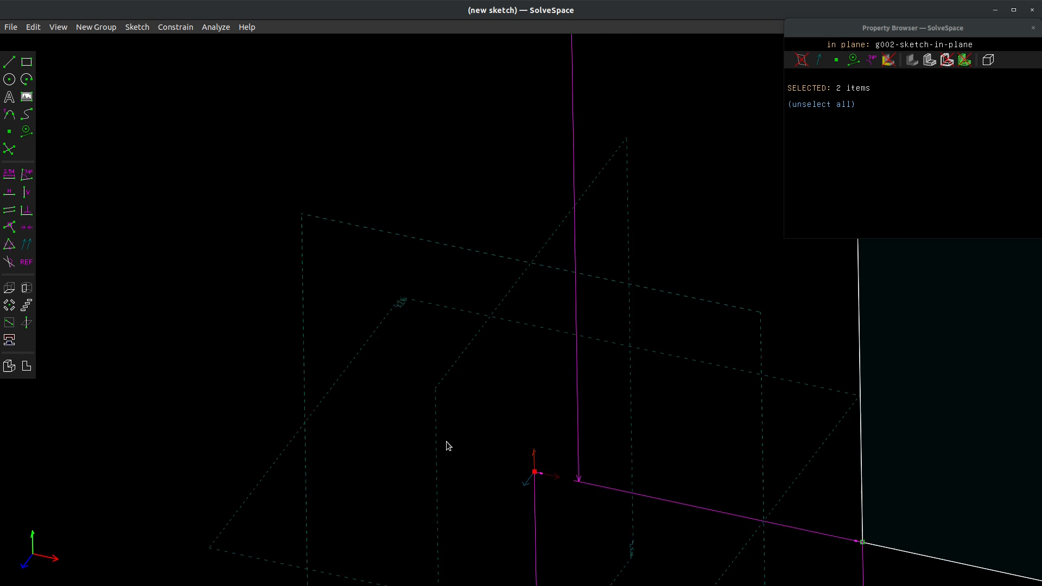
scroll(446, 441, "down", 8)
scroll(446, 441, "down", 5)
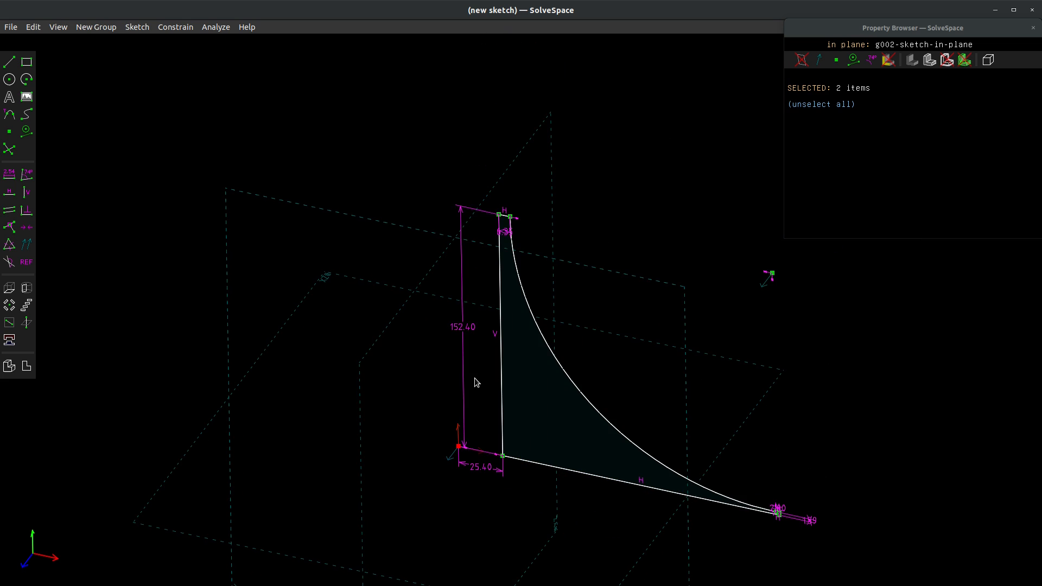
scroll(474, 378, "up", 1)
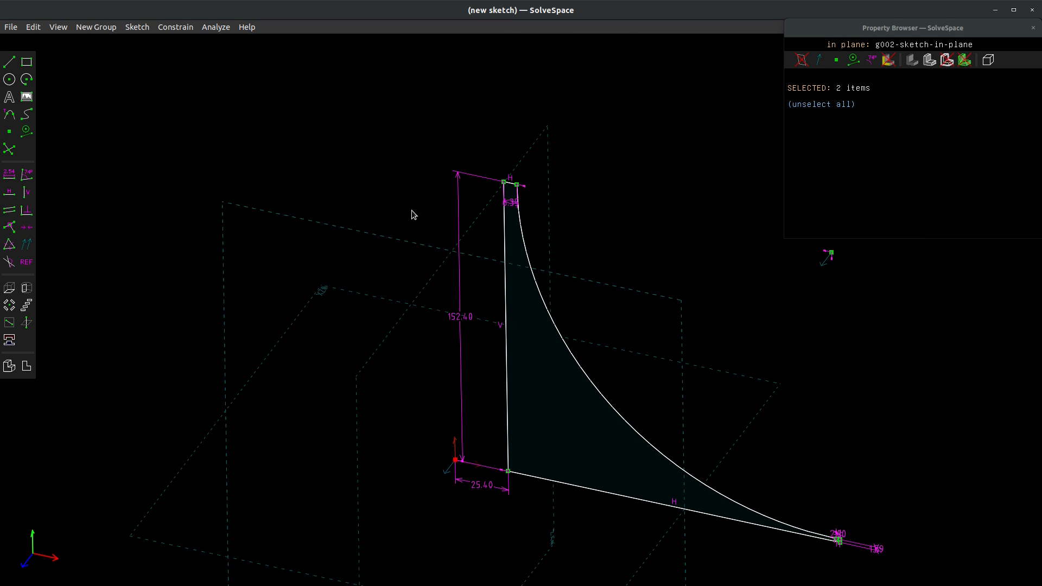
left_click(26, 289)
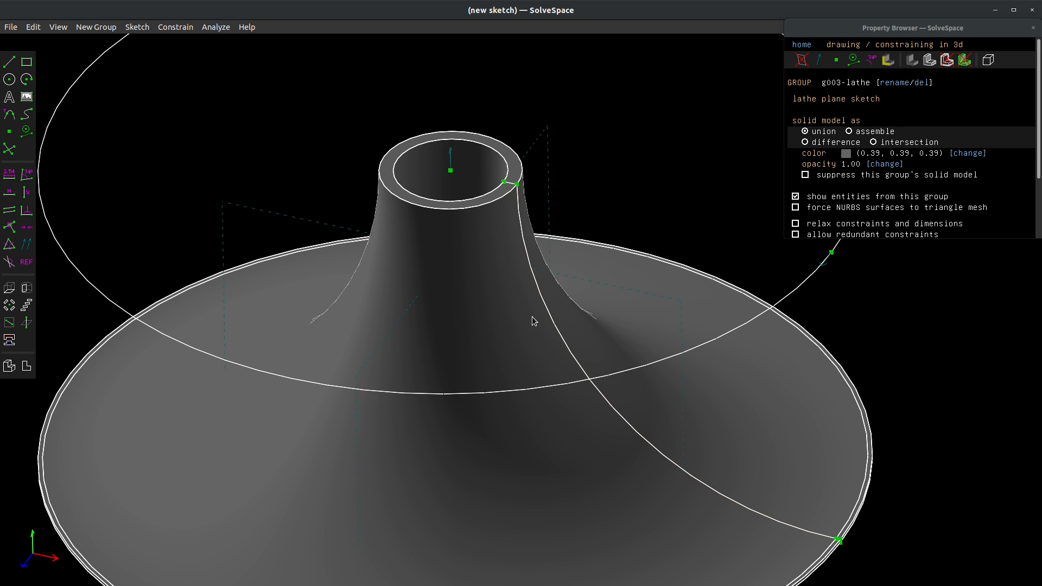
Inspect the lathed solid, switch the active group to the sketch and back, and view the lathe group's properties.
scroll(466, 271, "down", 3)
scroll(470, 420, "up", 2)
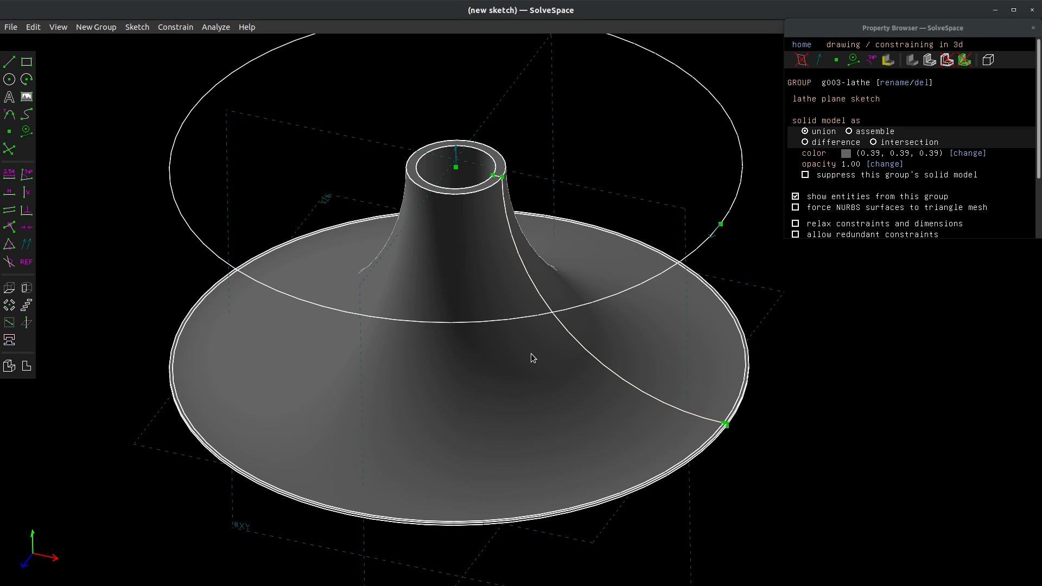
left_click(801, 46)
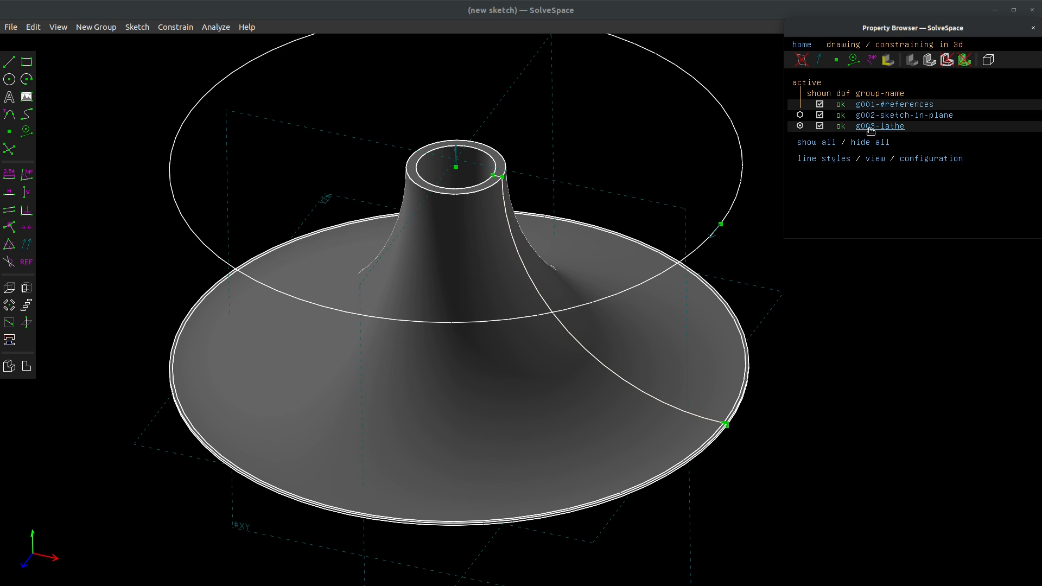
left_click(801, 115)
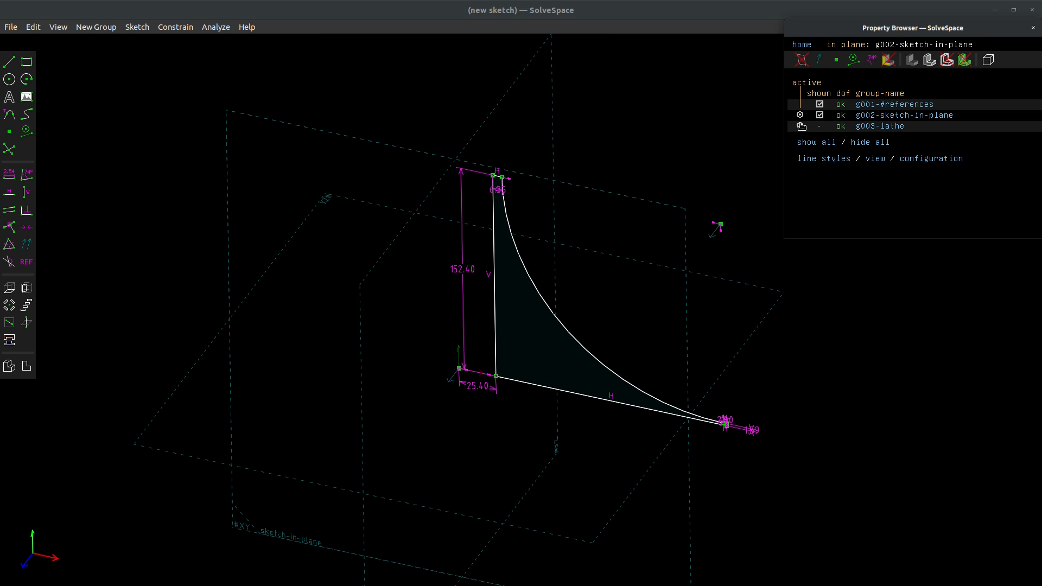
left_click(800, 126)
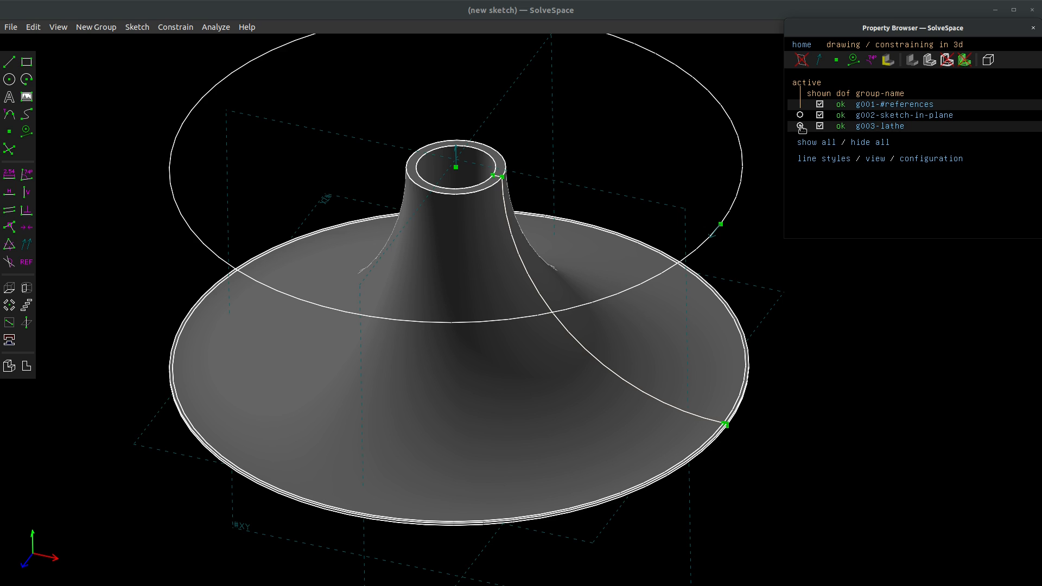
left_click(881, 127)
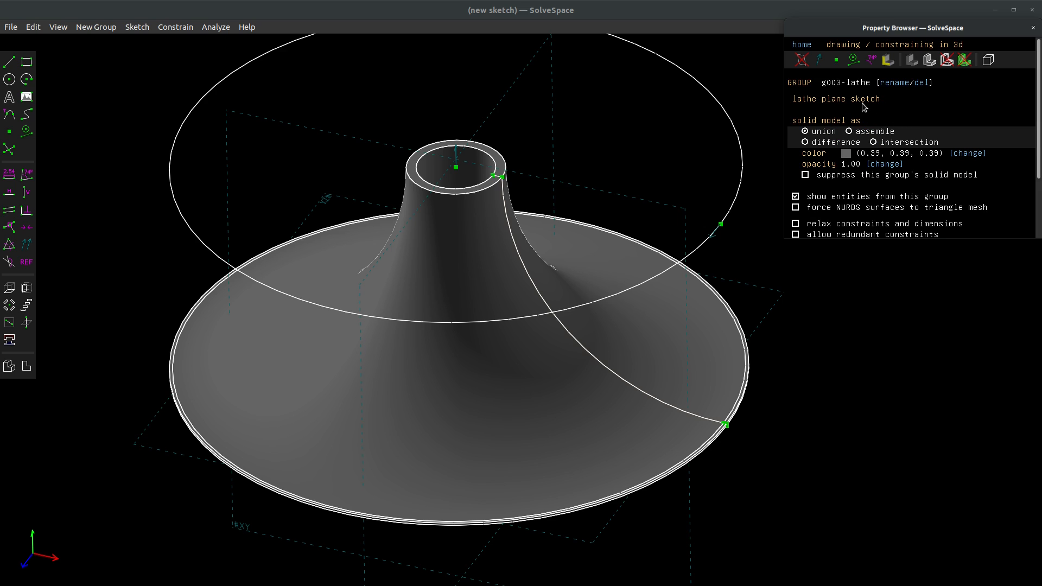
Delete the lathe group g003-lathe.
left_click(801, 44)
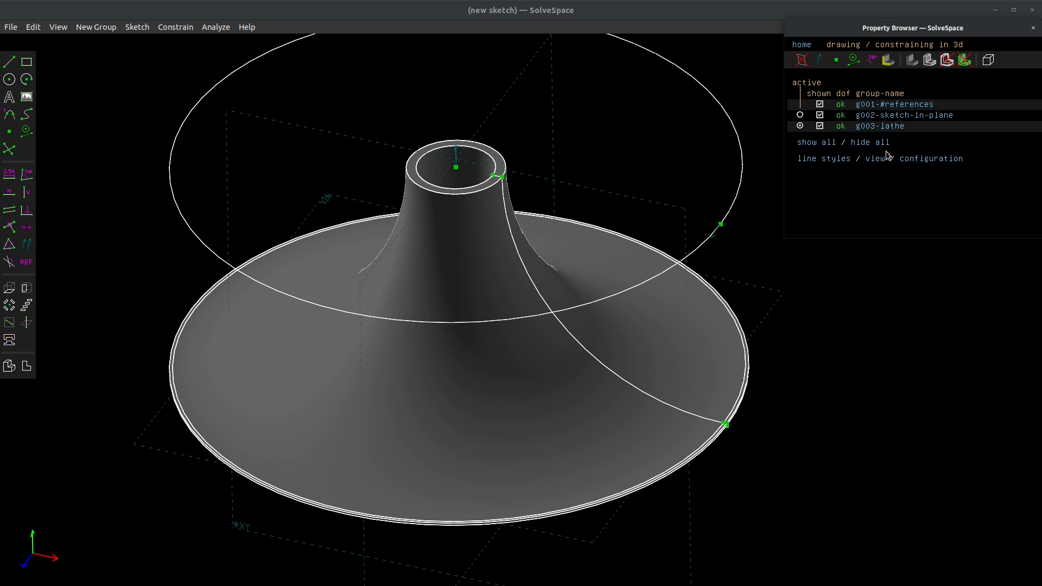
left_click(880, 126)
left_click(923, 83)
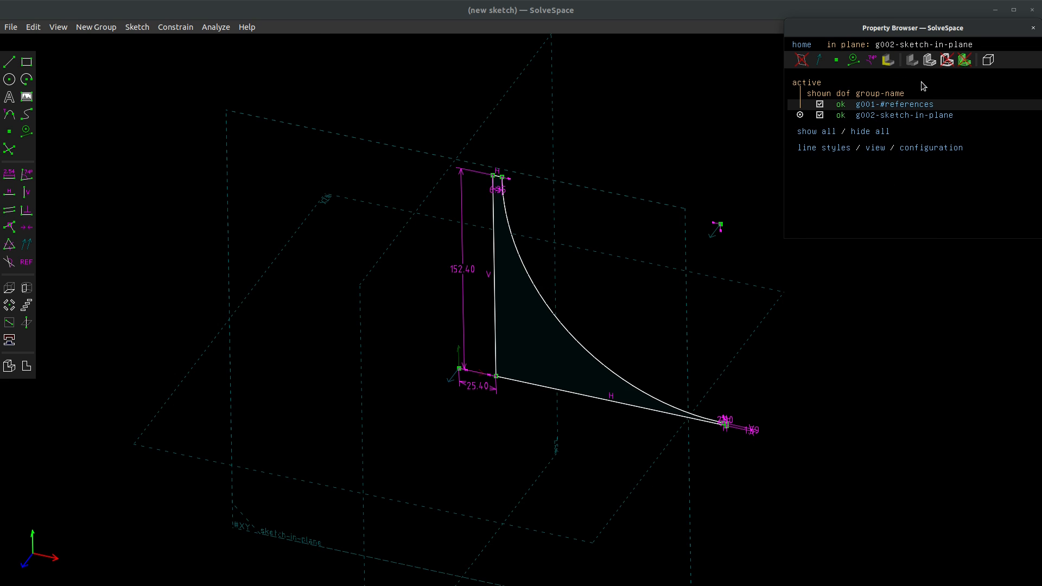
Lathe the profile sketch about the vertical Y direction through the profile's lower inner corner.
scroll(459, 382, "up", 8)
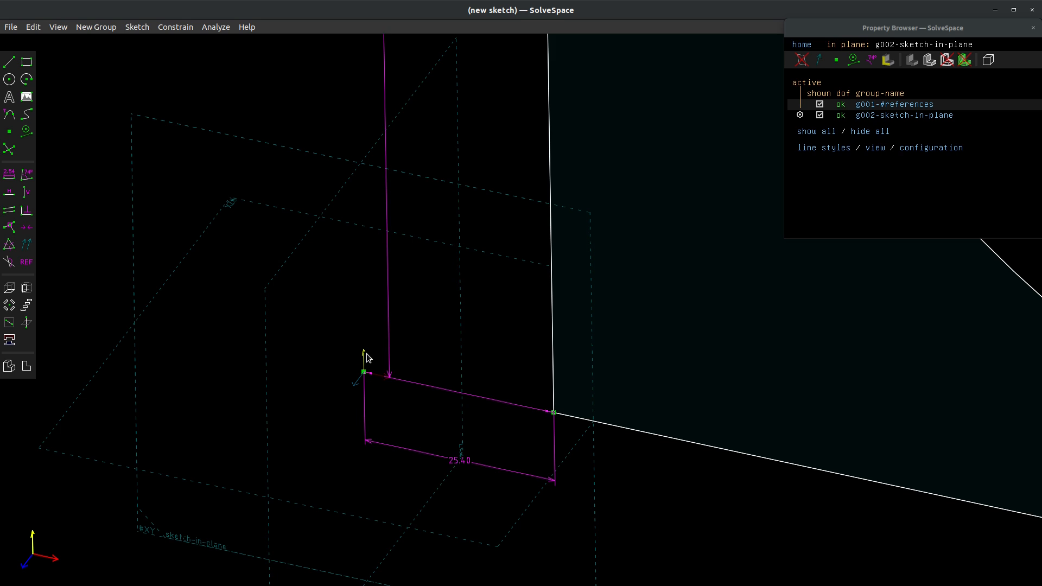
scroll(365, 360, "up", 3)
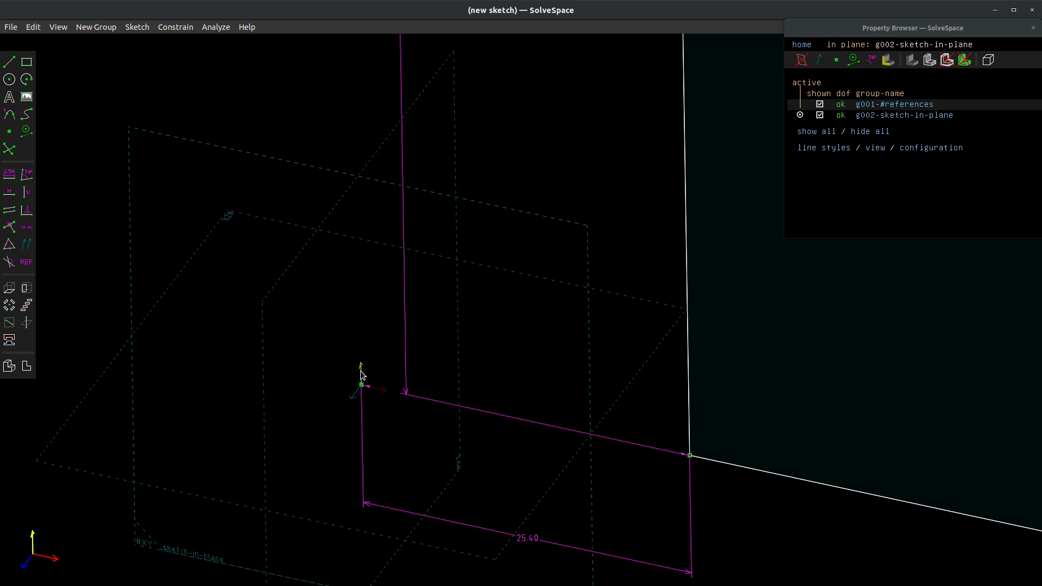
left_click(693, 460)
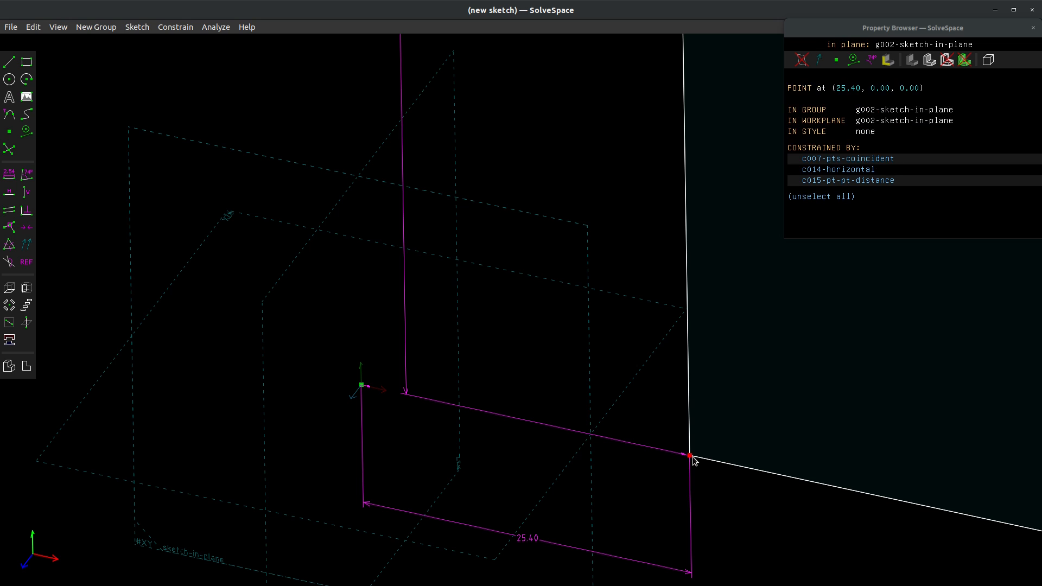
left_click(361, 376)
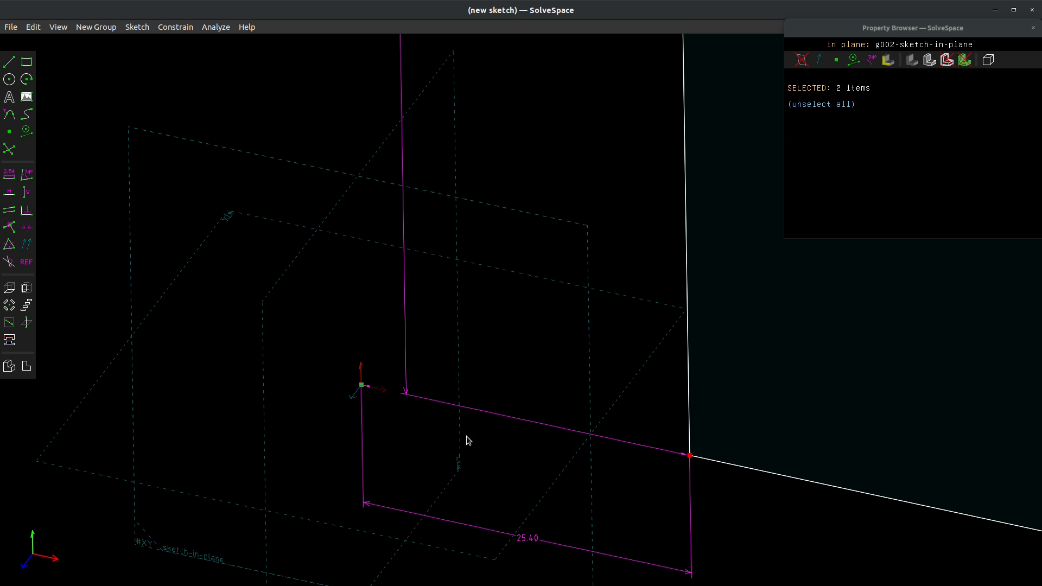
scroll(403, 413, "down", 8)
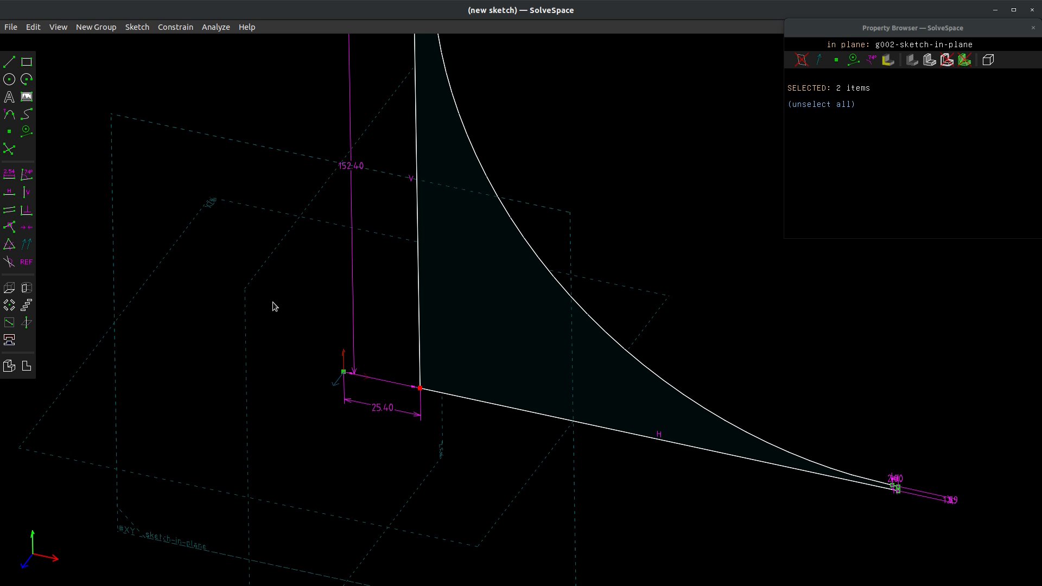
scroll(272, 302, "down", 1)
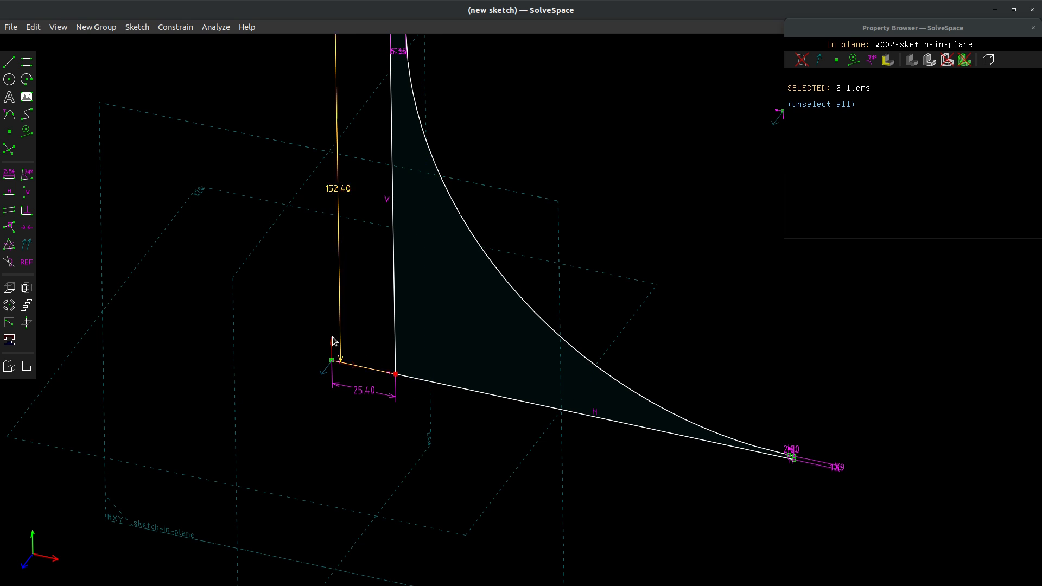
scroll(328, 334, "up", 2)
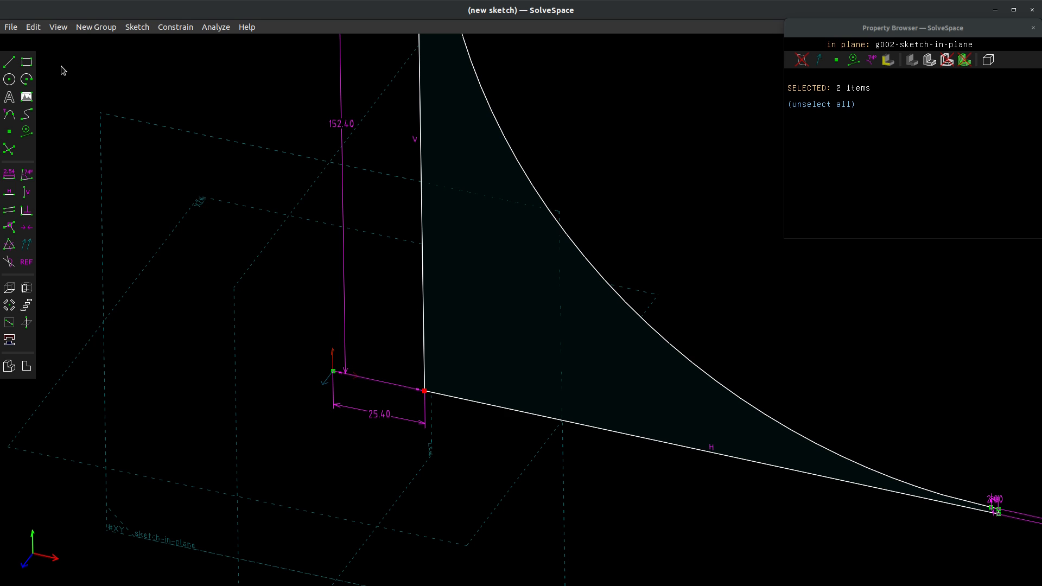
left_click(27, 288)
scroll(326, 361, "down", 4)
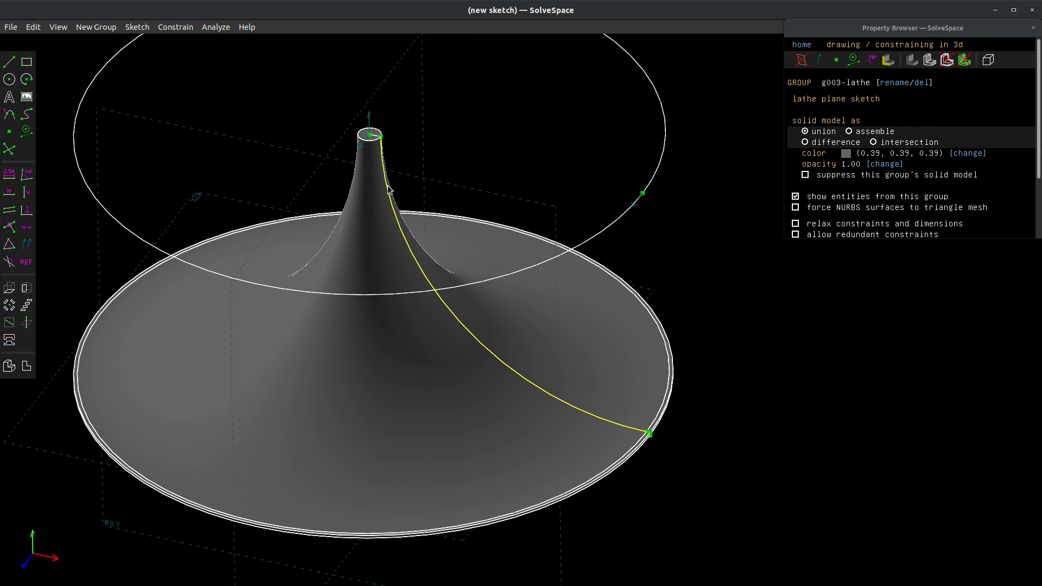
Inspect the lathed solid and delete the lathe group g003-lathe.
middle_click_drag(388, 189, 355, 152)
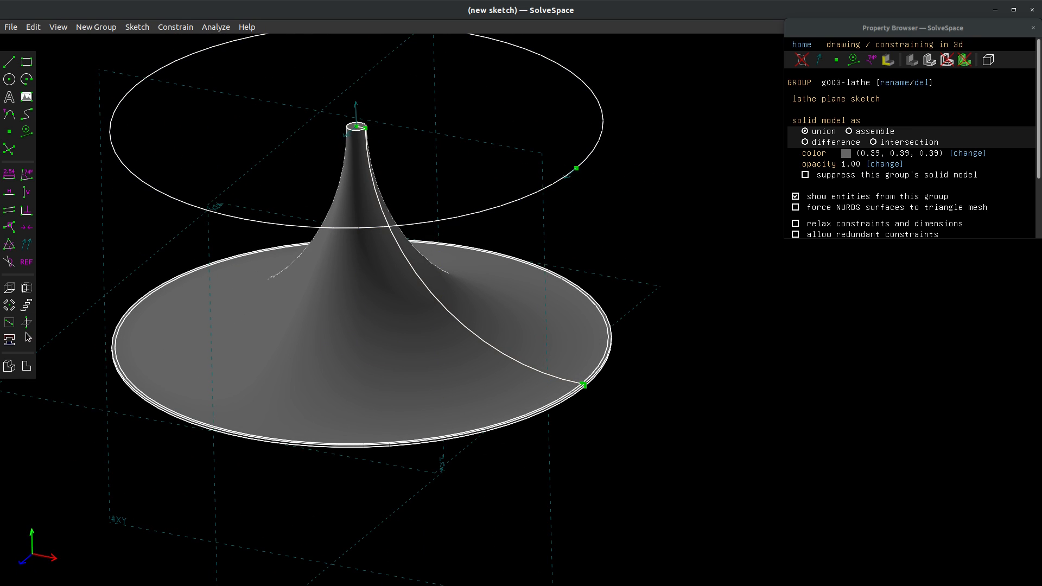
left_click(921, 82)
Lathe the profile sketch about the Z direction through the profile's lower inner corner and show the group list.
scroll(337, 342, "up", 6)
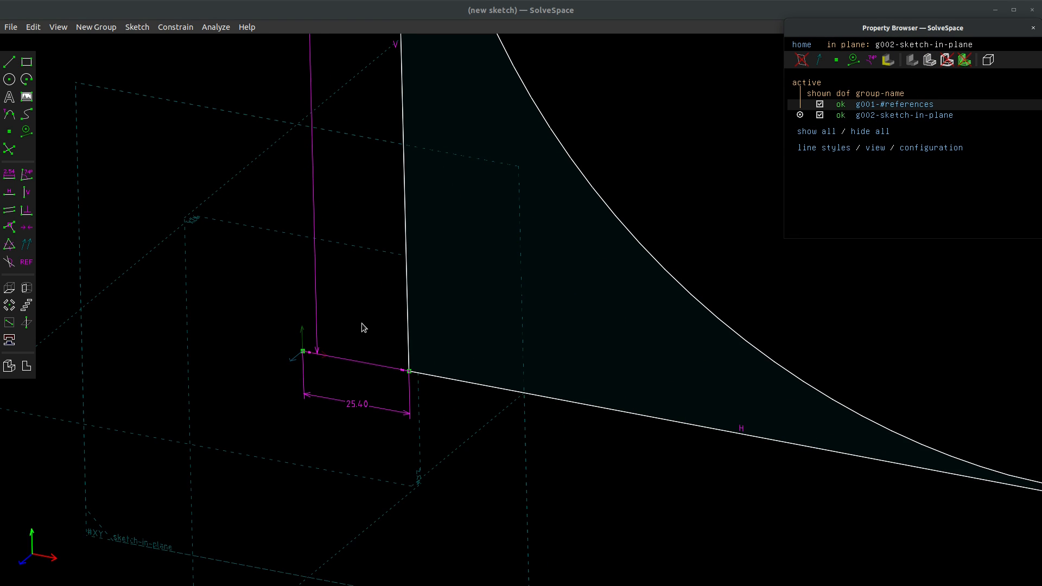
left_click(296, 358)
left_click(409, 372)
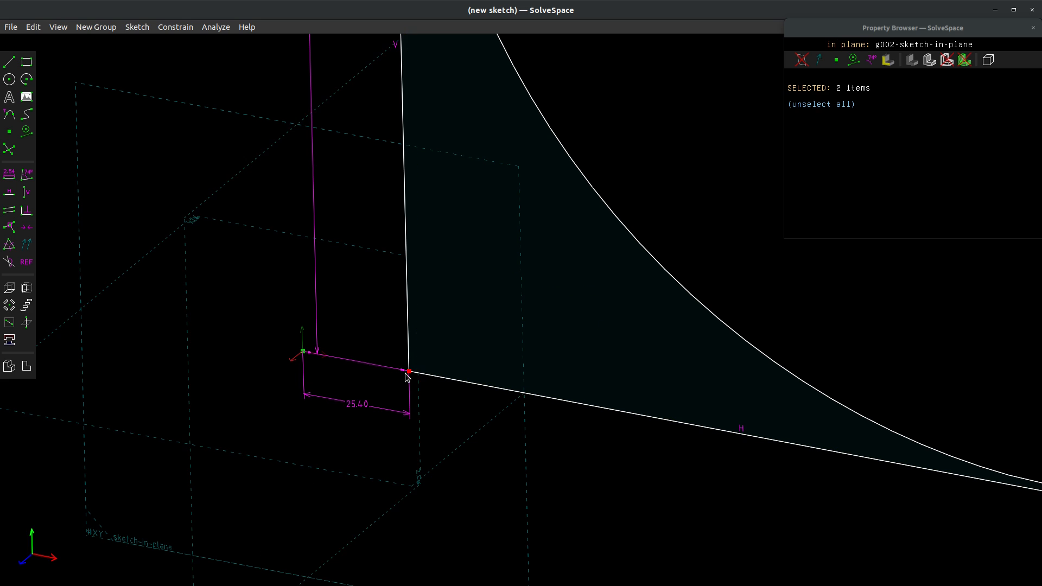
scroll(302, 372, "down", 6)
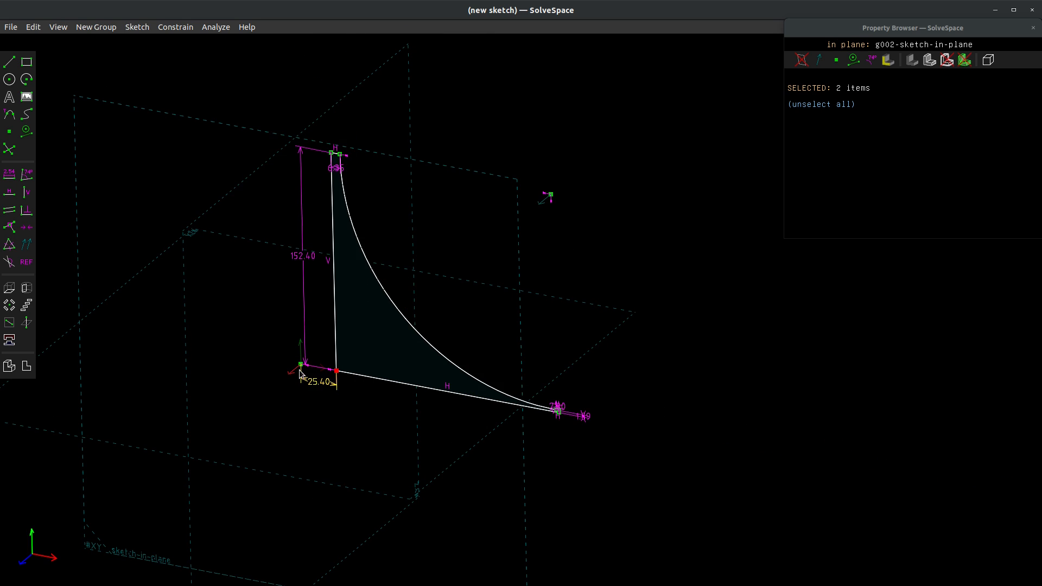
scroll(302, 171, "up", 2)
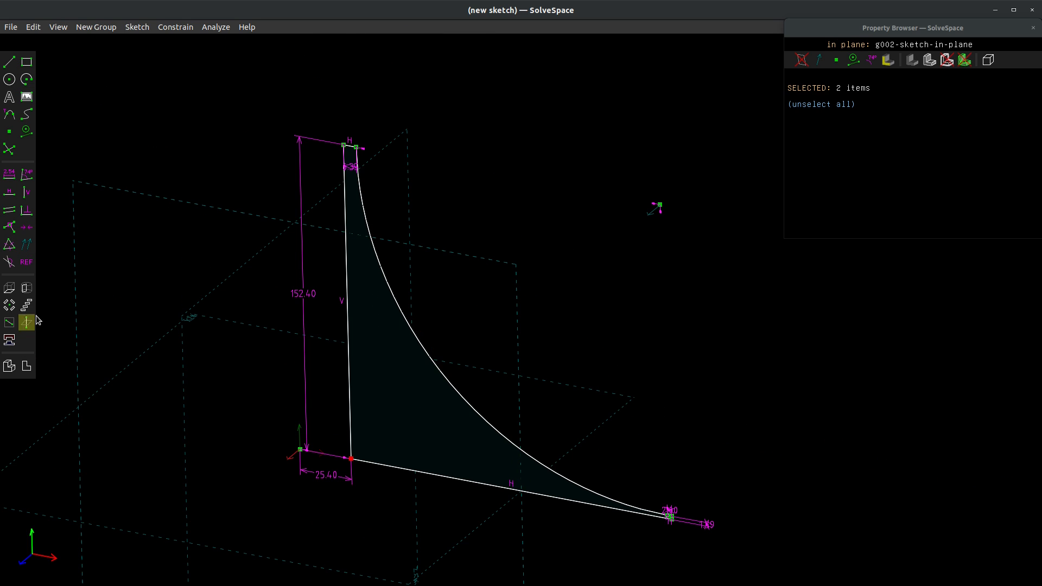
left_click(29, 293)
scroll(351, 393, "down", 3)
middle_click_drag(439, 360, 635, 261)
left_click(801, 45)
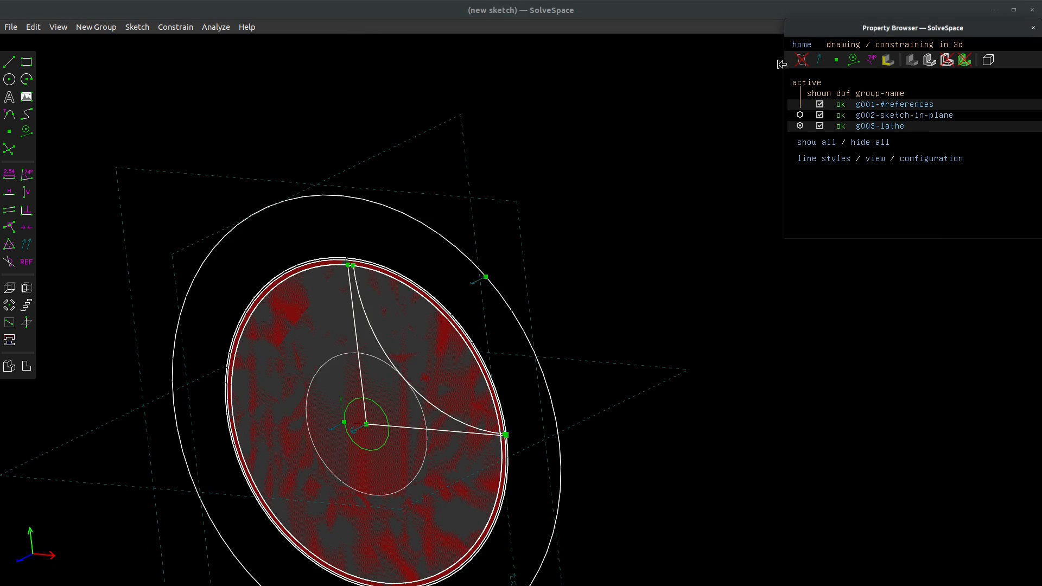
Inspect the flat disc-shaped lathe result and delete its group g003-lathe.
middle_click_drag(391, 301, 314, 271)
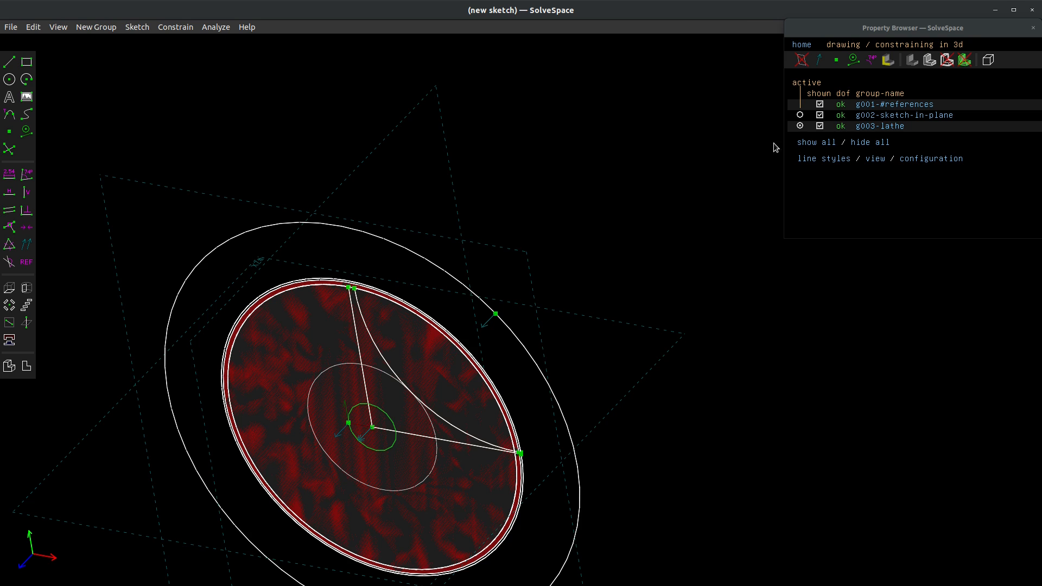
left_click(875, 126)
left_click(925, 84)
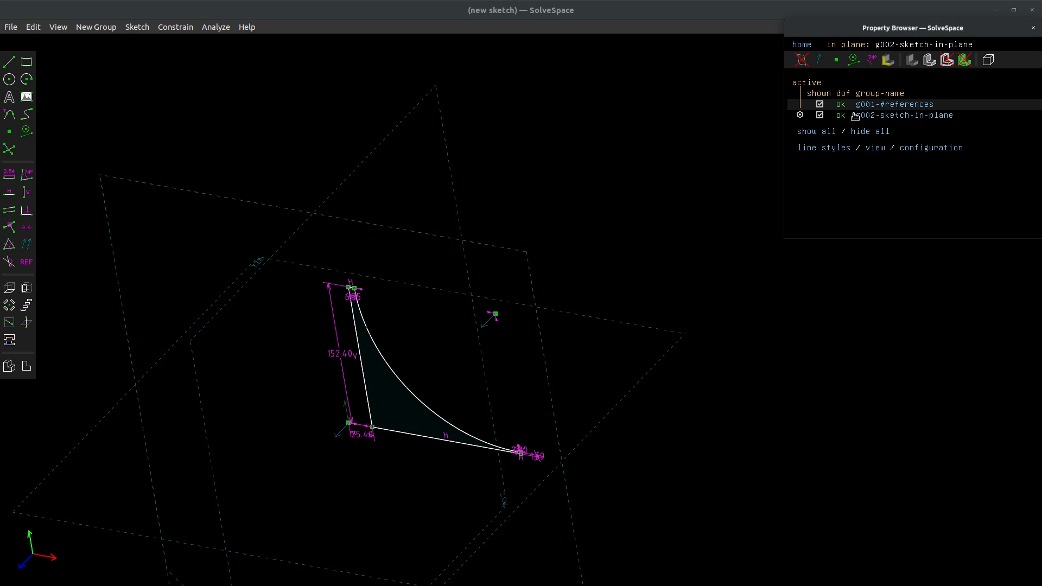
Lathe the profile sketch about the vertical Y axis through the origin to form the bored hub.
scroll(376, 425, "up", 4)
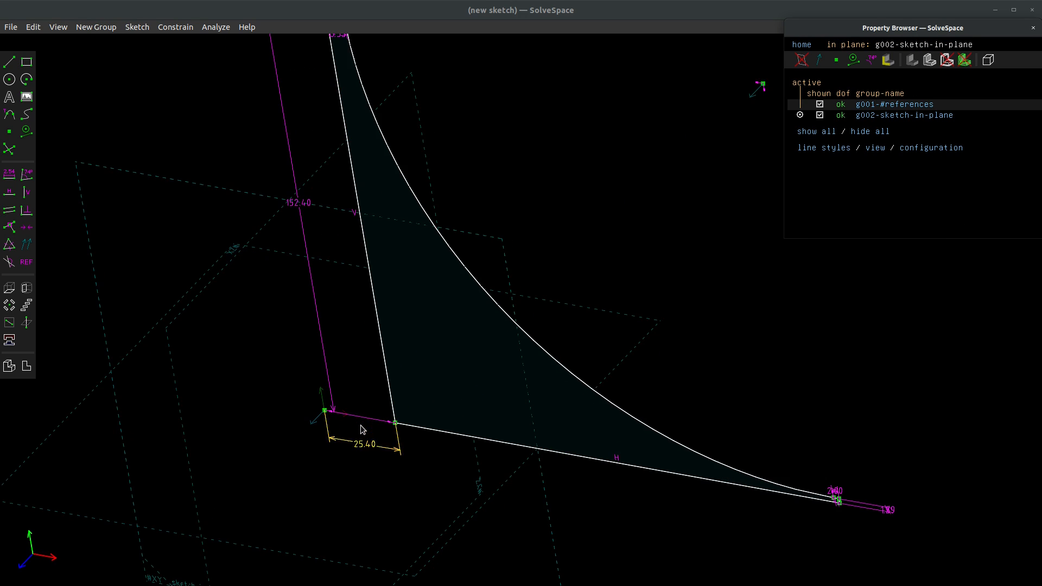
left_click(324, 411)
left_click(324, 406)
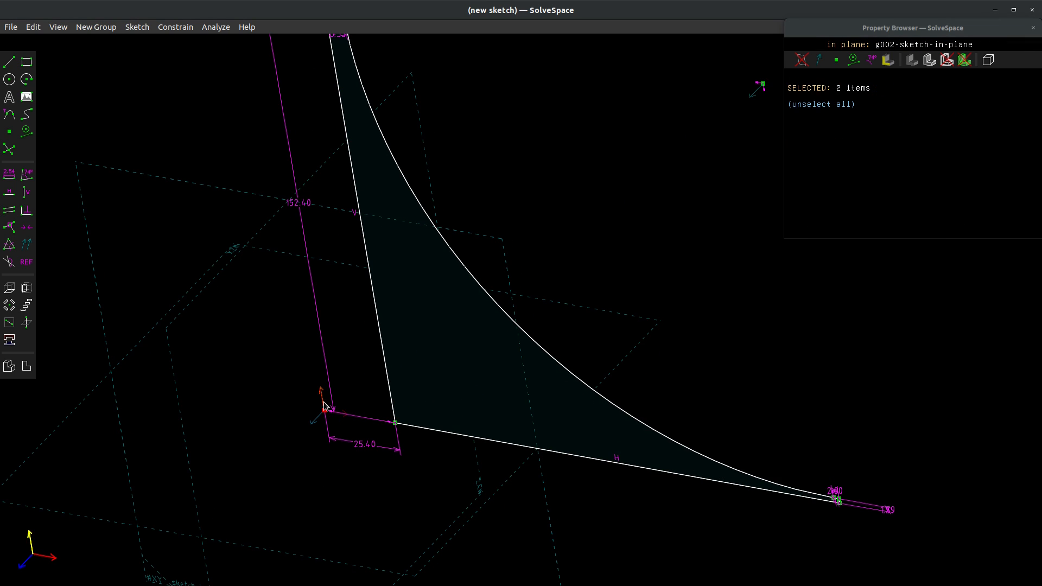
left_click(27, 283)
scroll(432, 375, "down", 4)
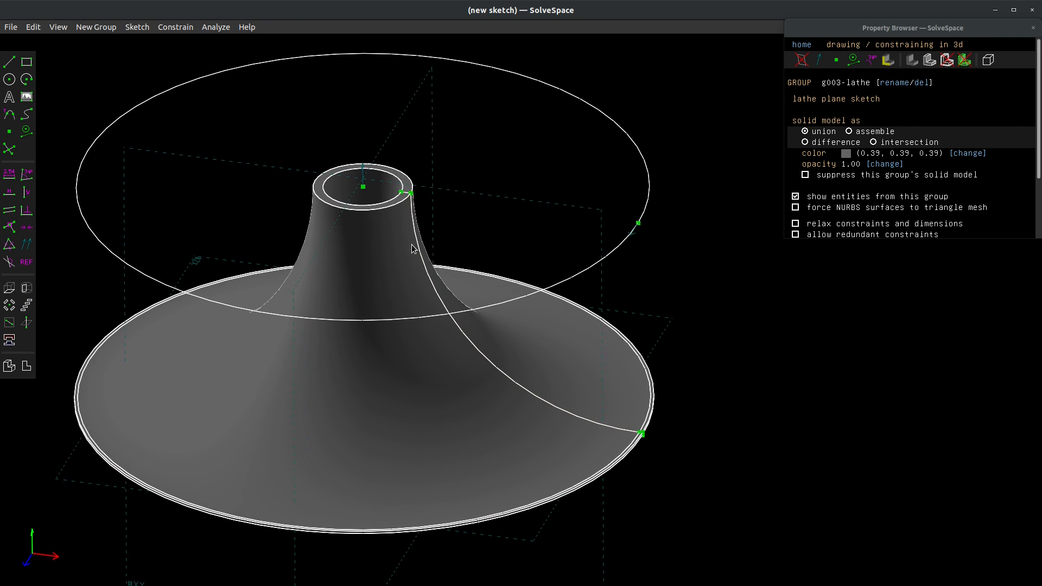
Examine the lathed hub from several angles, check the large upper circle's properties, and review the group list.
middle_click_drag(411, 248, 334, 237)
right_click_drag(334, 237, 408, 195)
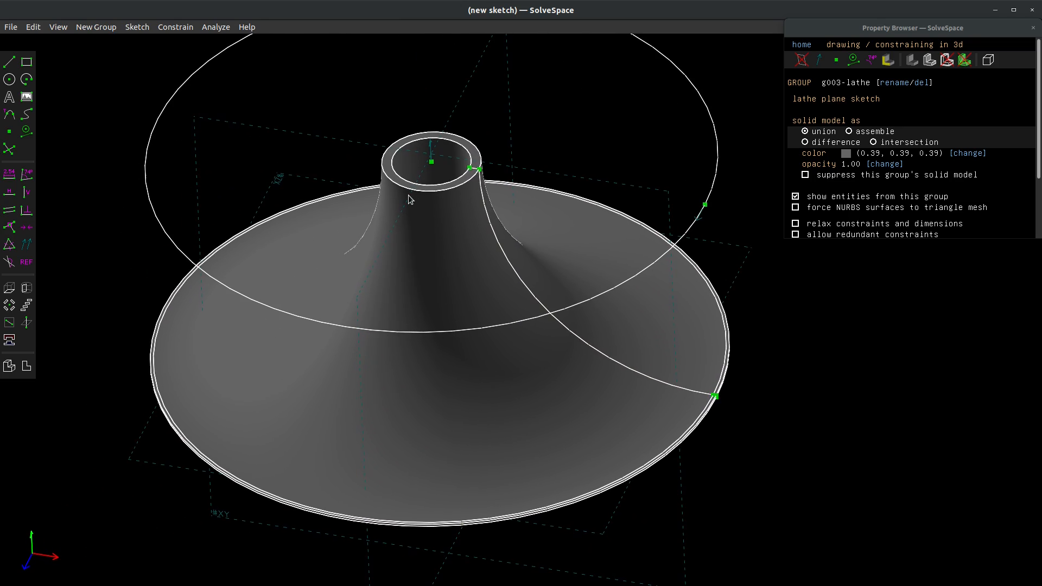
middle_click_drag(360, 211, 239, 118)
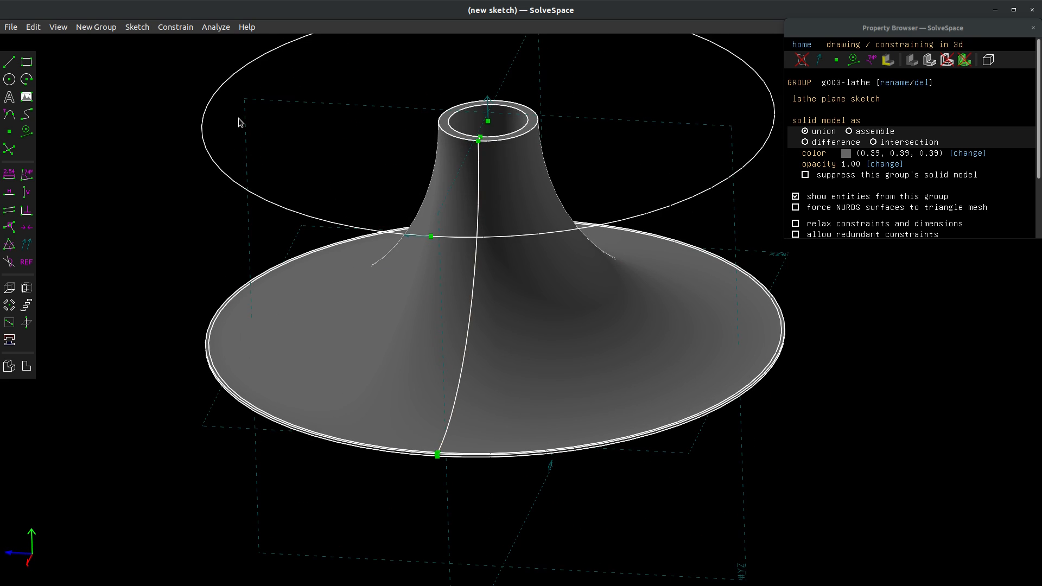
scroll(414, 323, "down", 2)
scroll(529, 276, "up", 1)
scroll(640, 191, "up", 1)
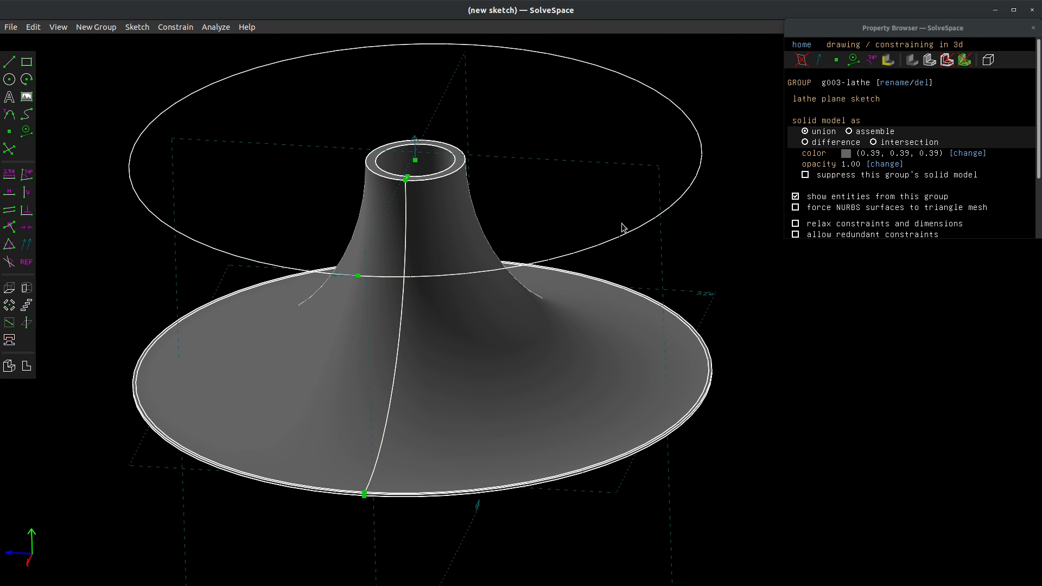
right_click_drag(616, 237, 598, 252)
right_click(613, 242)
left_click(732, 224)
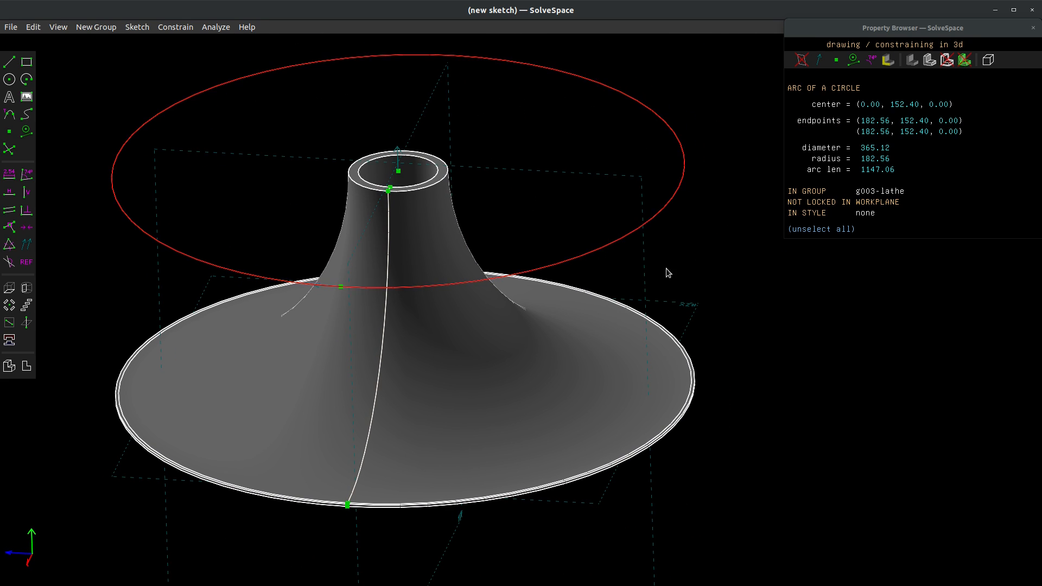
scroll(602, 296, "up", 2)
scroll(284, 266, "down", 2)
scroll(48, 353, "up", 2)
scroll(48, 353, "down", 1)
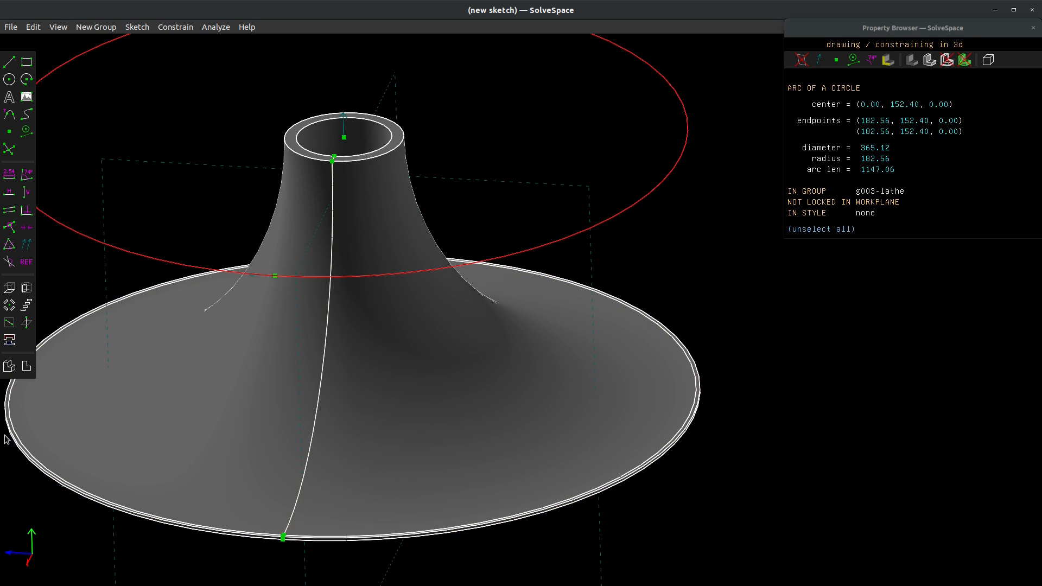
left_click(740, 174)
left_click(801, 45)
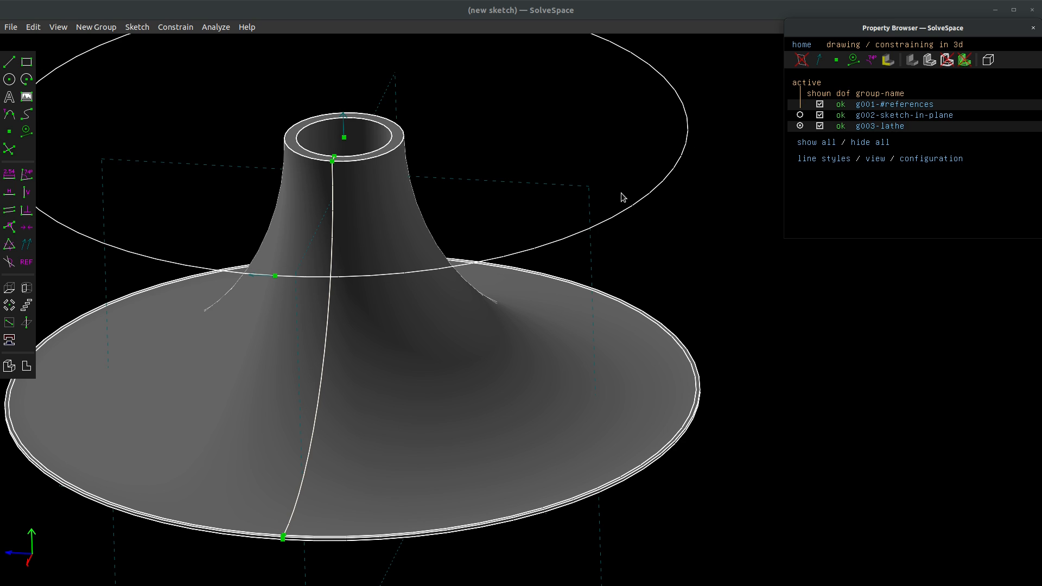
scroll(346, 236, "down", 2)
scroll(163, 293, "up", 1)
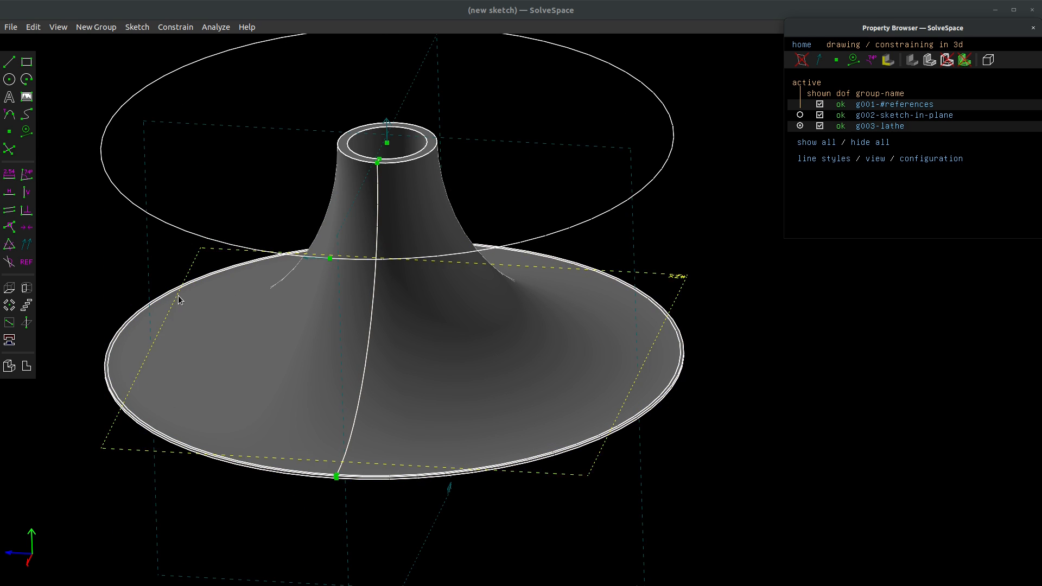
Switch to FreeCAD, create a new document, and start a sketch on the XZ-Plane in the Sketcher workbench.
left_click(130, 268)
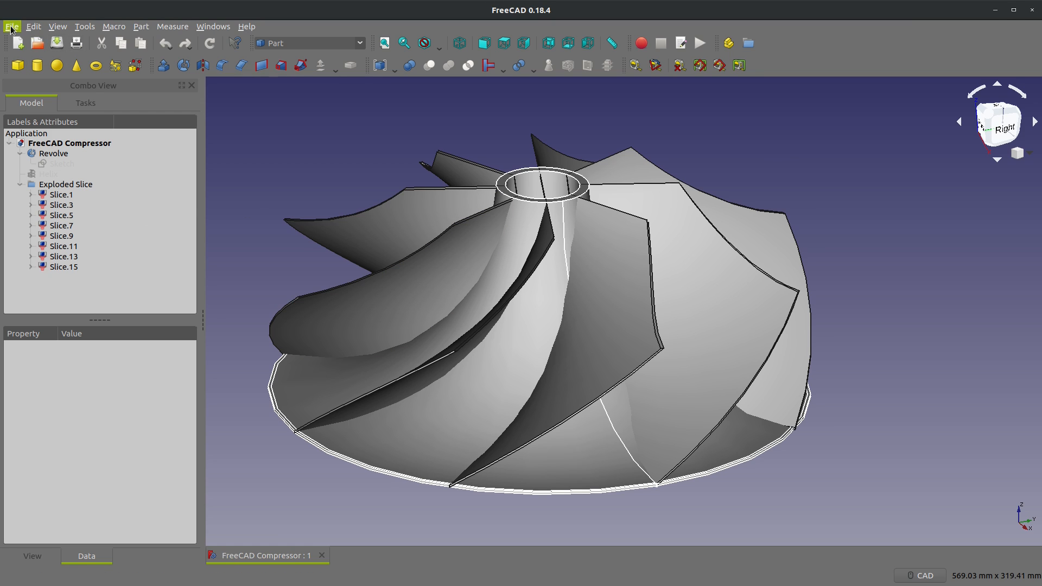
left_click(18, 43)
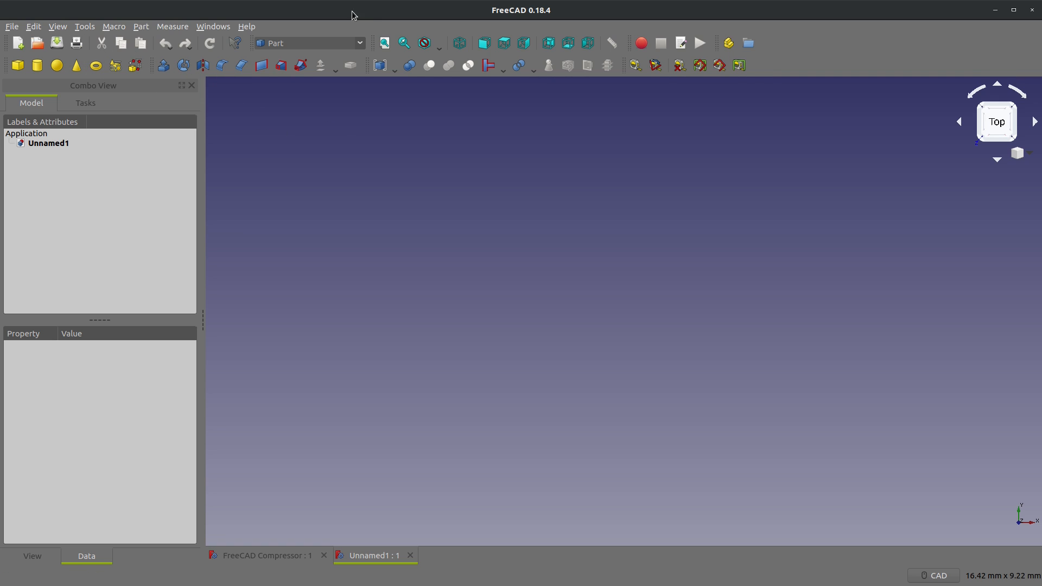
left_click(360, 42)
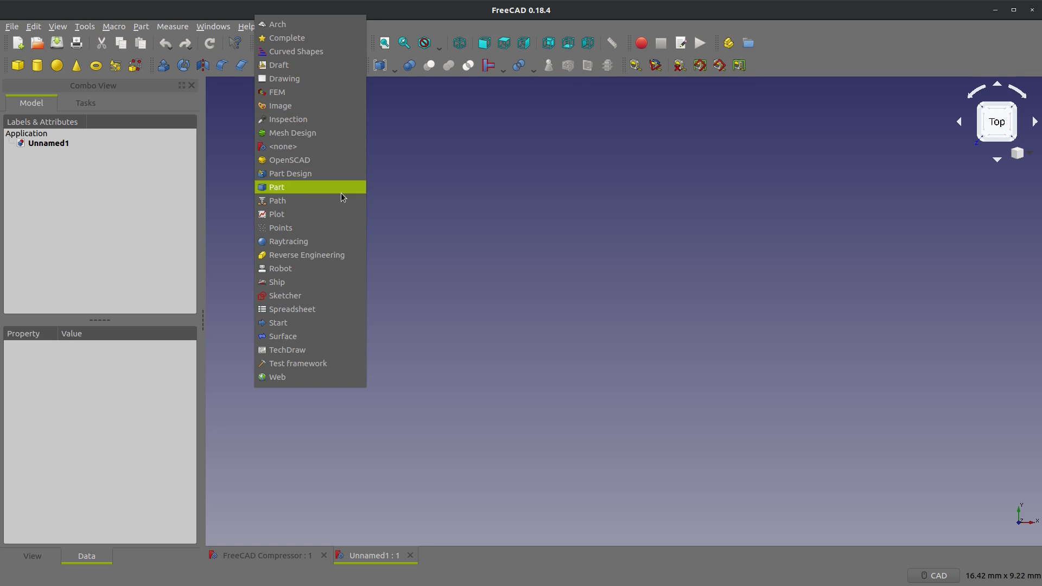
left_click(325, 295)
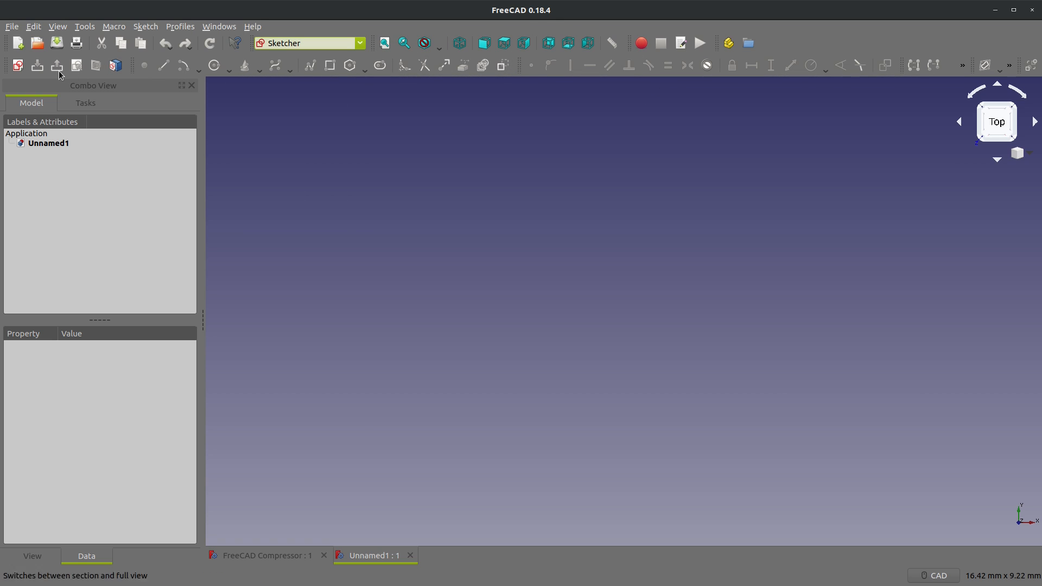
left_click(18, 66)
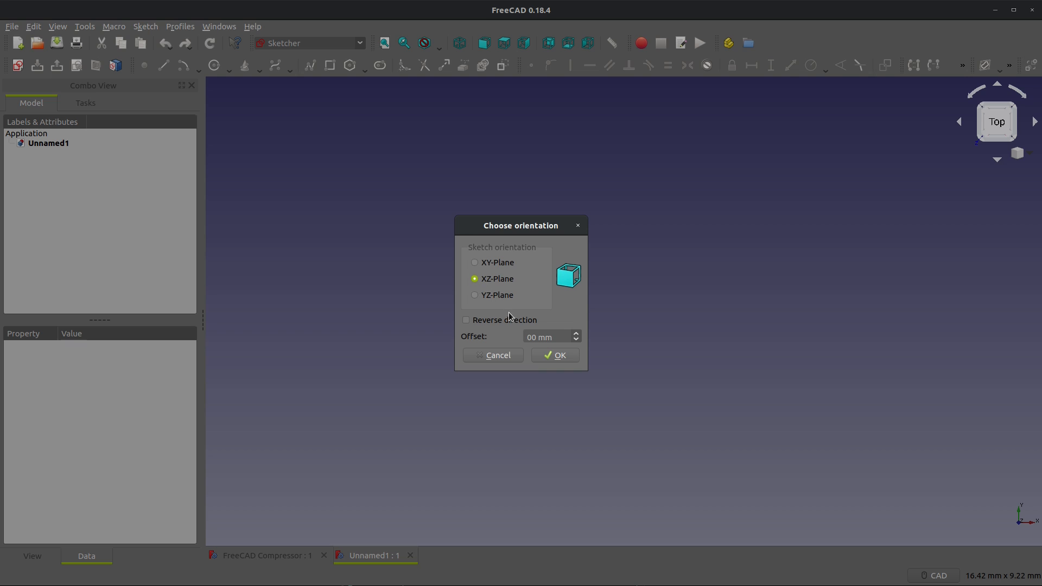
left_click(548, 356)
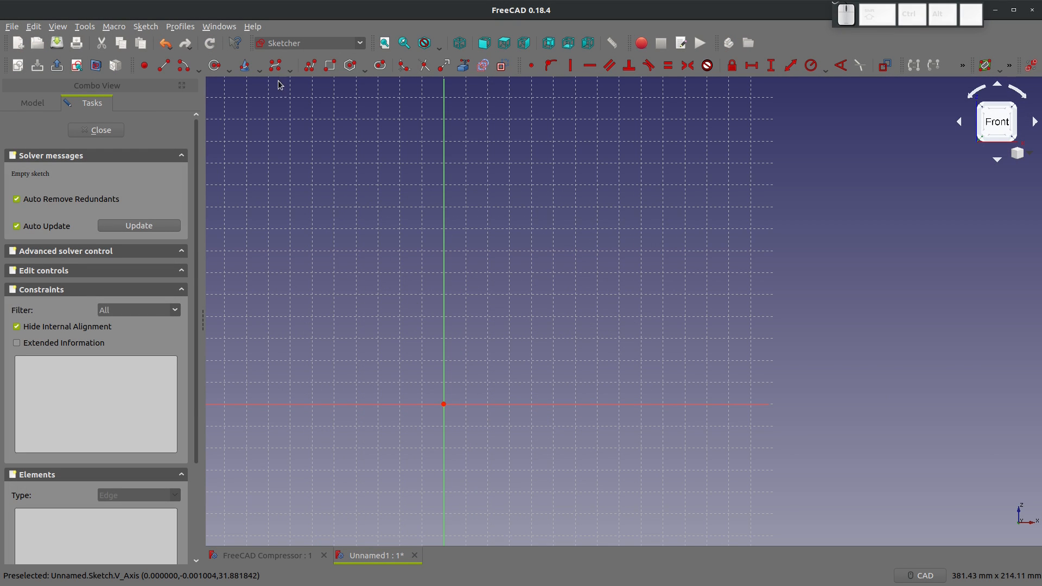
Sketch an open polyline profile with a short top edge, about 139 mm inner vertical, base on the horizontal axis, and about 25 mm outer lip.
left_click(310, 65)
left_click(638, 100)
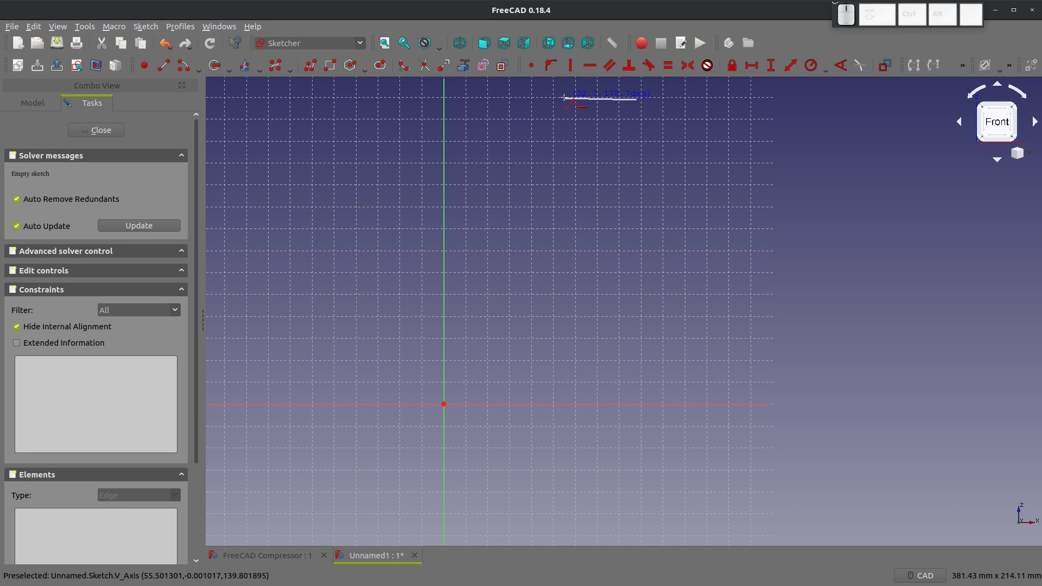
left_click(565, 100)
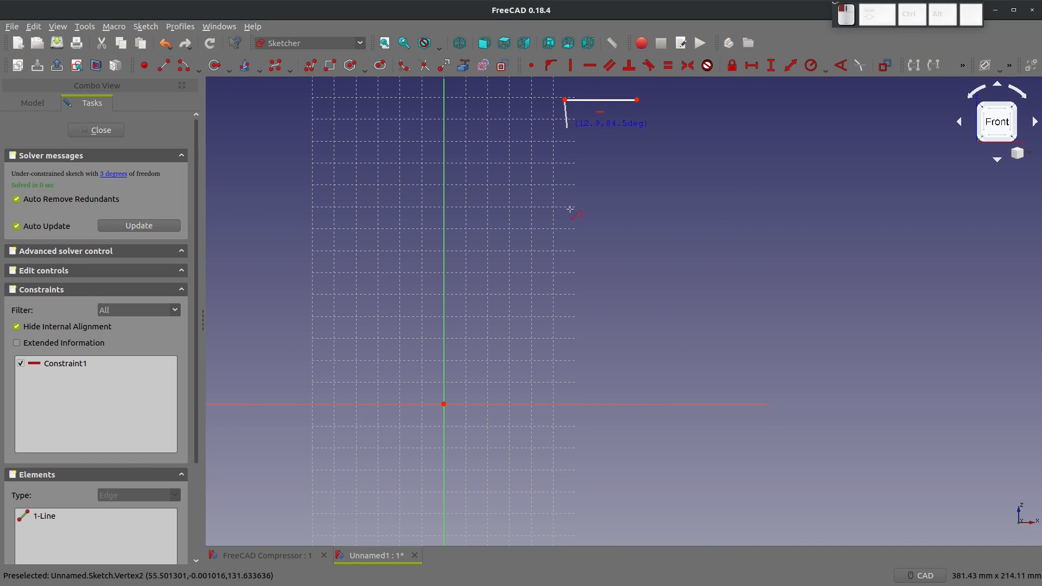
left_click(565, 404)
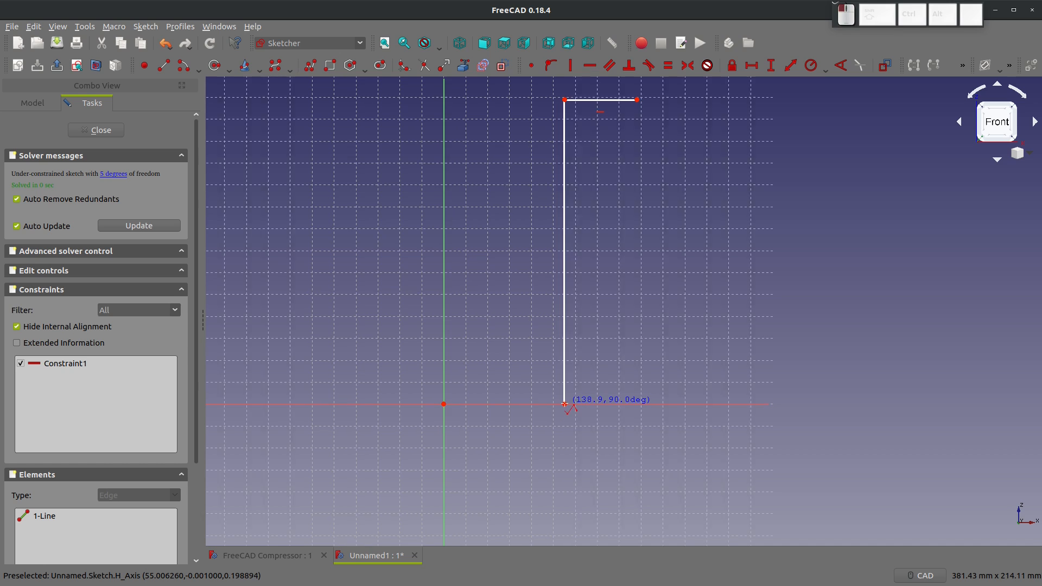
left_click(758, 404)
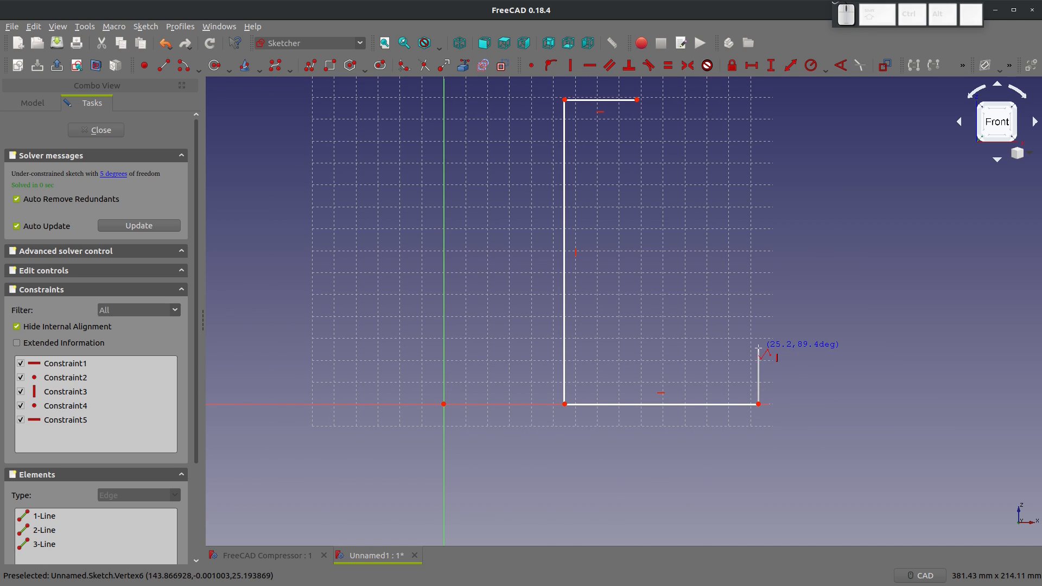
left_click(758, 349)
left_click(731, 348)
key("Escape")
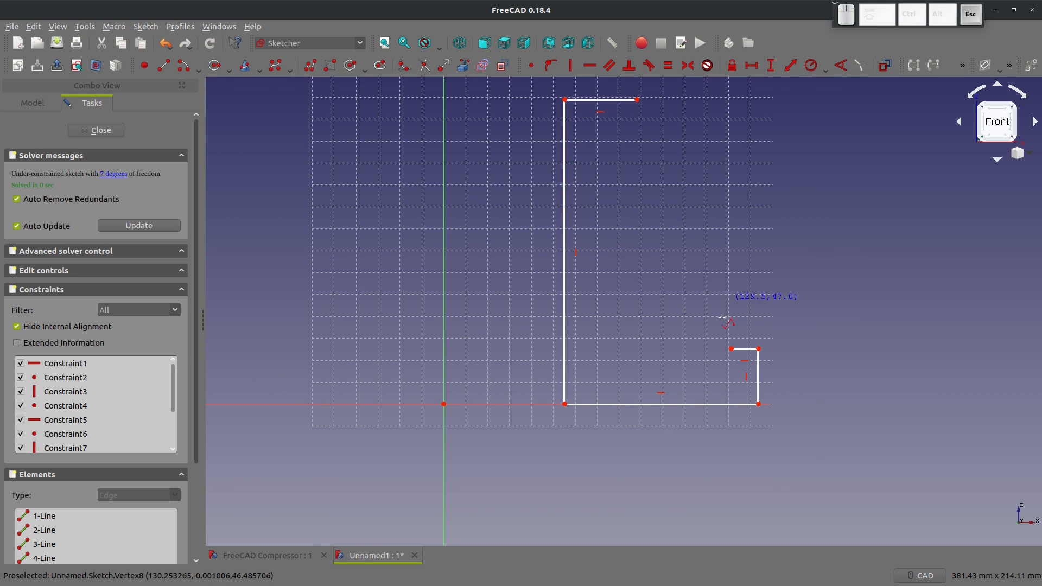
key("Escape")
Constrain the profile's lower inner corner to be horizontally aligned with the origin.
left_click(565, 405)
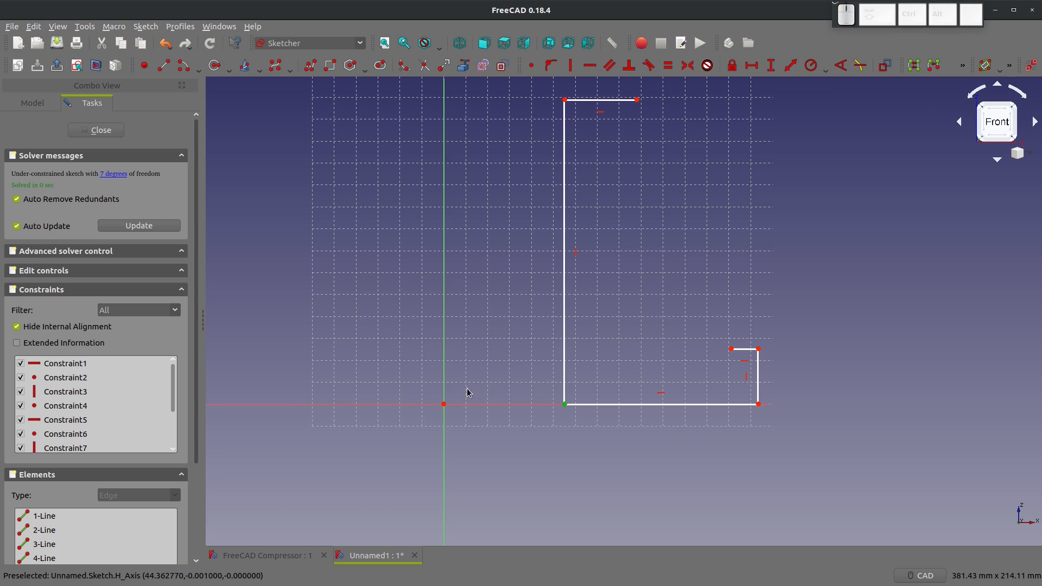
left_click(444, 405)
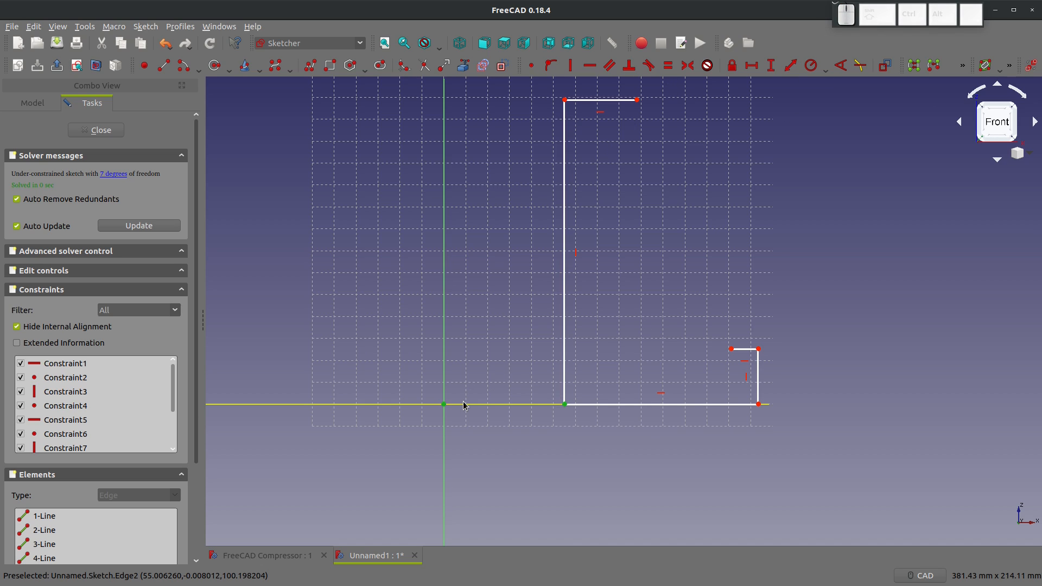
key("h")
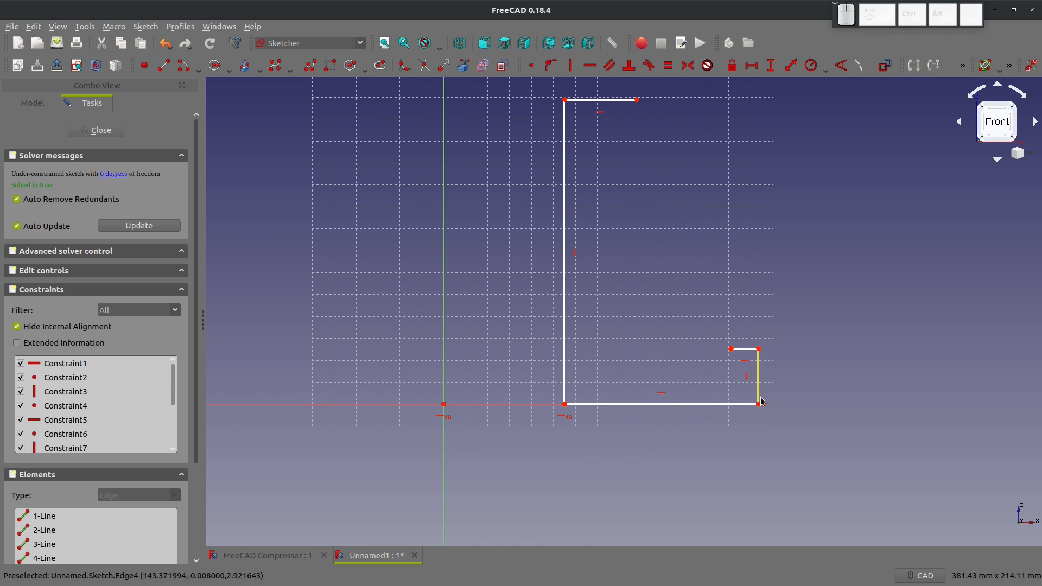
Stretch the base outward to about X 246 mm and move the lip's open end to about (237, 24) mm.
left_click_drag(758, 404, 985, 406)
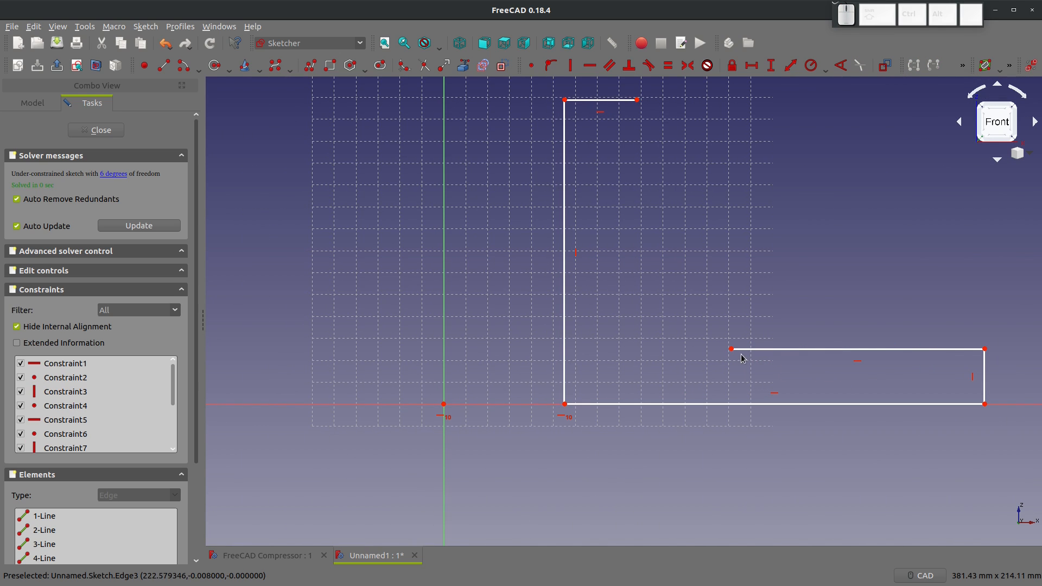
left_click_drag(730, 350, 963, 351)
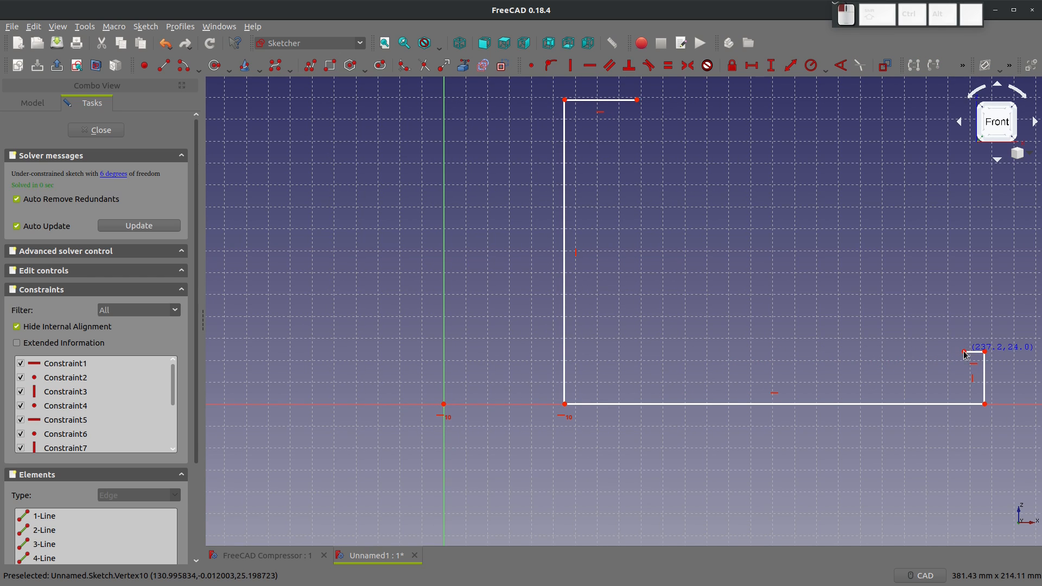
Constrain the vertical length of the profile's outer lip to 1.59 mm.
left_click(986, 380)
key("shift+i")
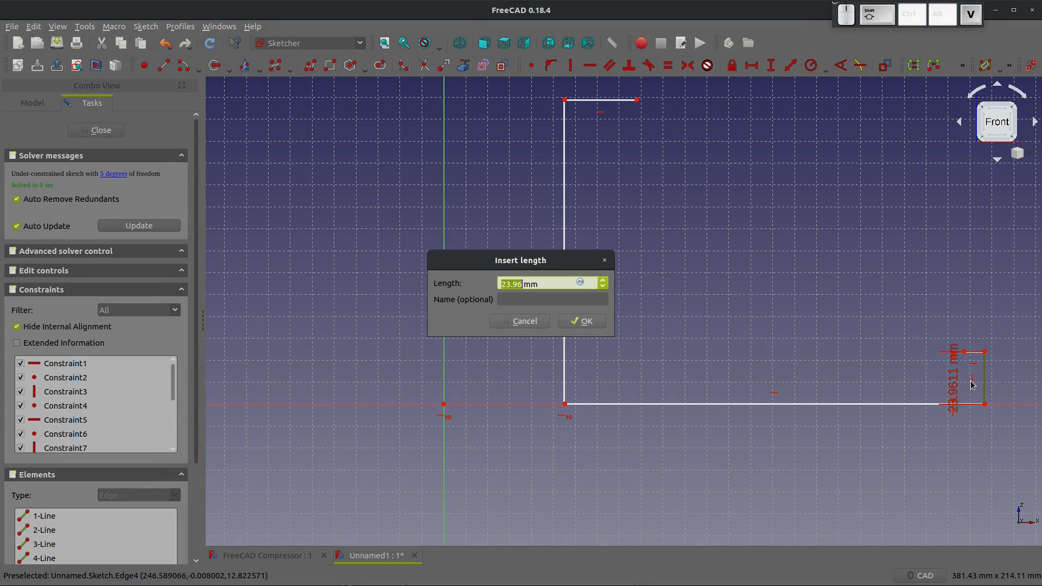
type("1.5")
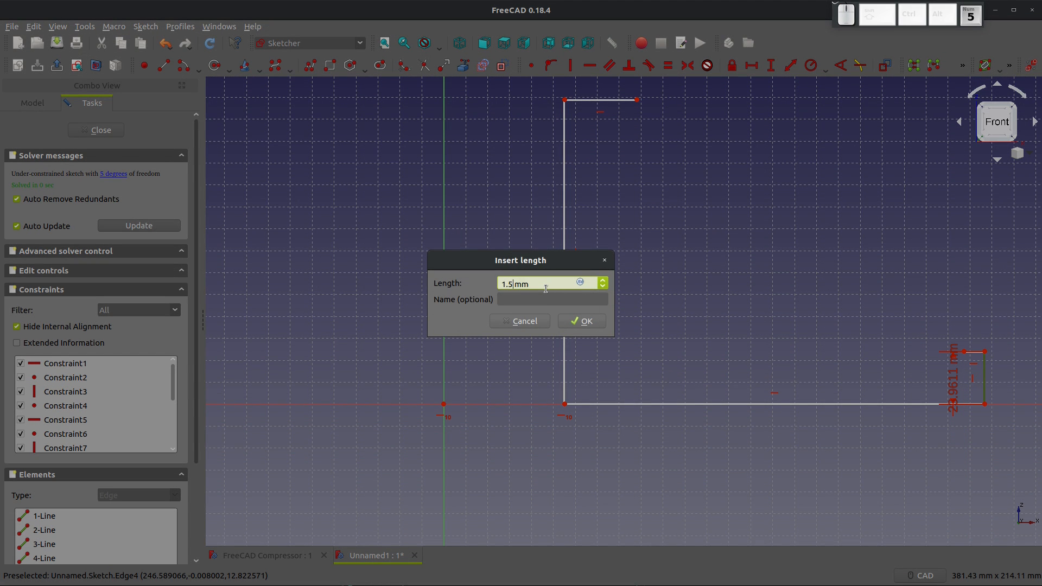
type("9")
key("Return")
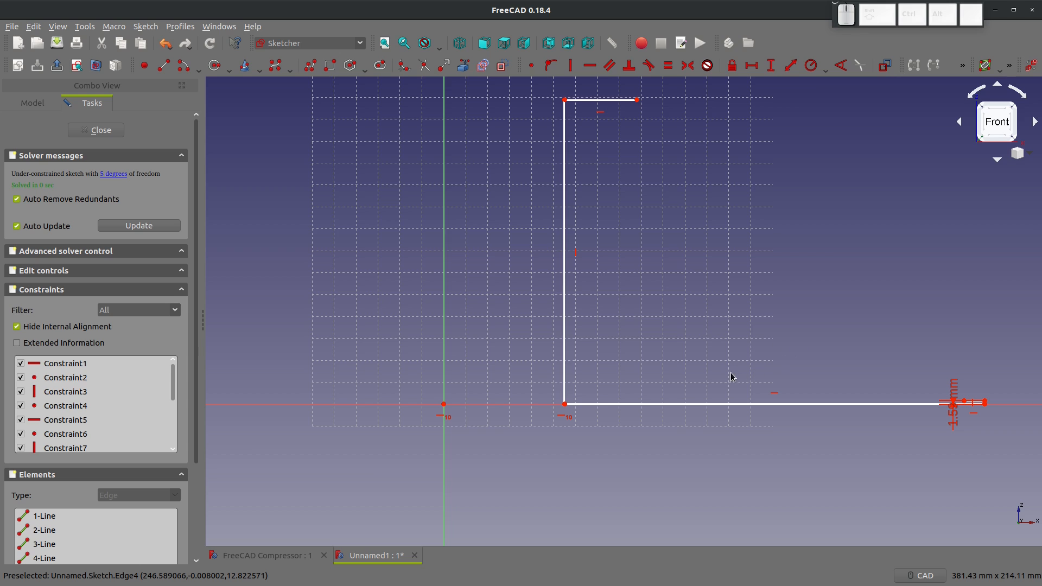
Constrain the horizontal length of the short edge on top of the outer lip to 2 mm.
scroll(927, 426, "up", 5)
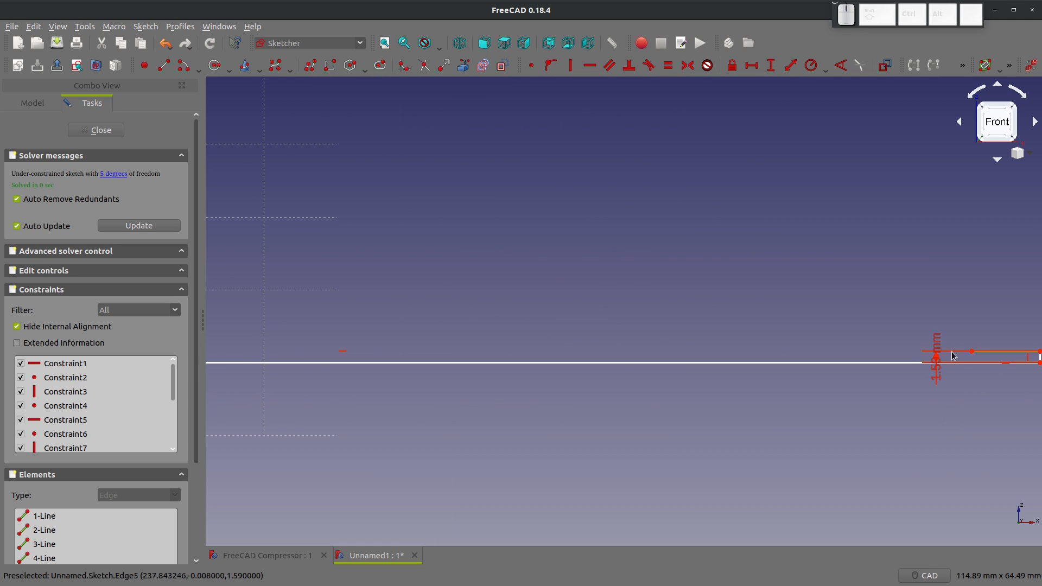
left_click(996, 352)
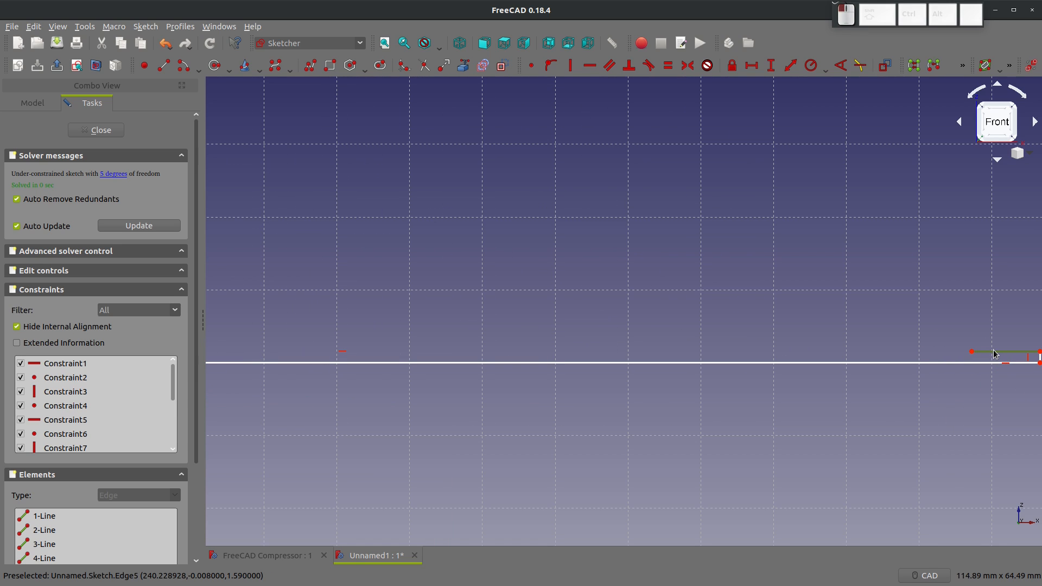
key("shift+h")
key("Return")
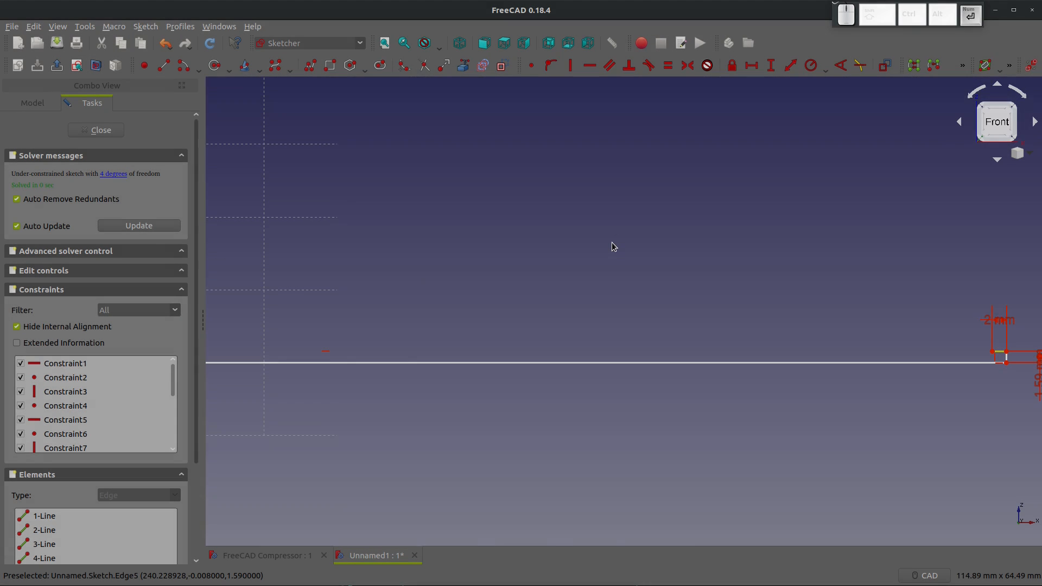
Constrain the horizontal length of the profile's short top edge to 6.35 mm.
scroll(735, 291, "down", 8)
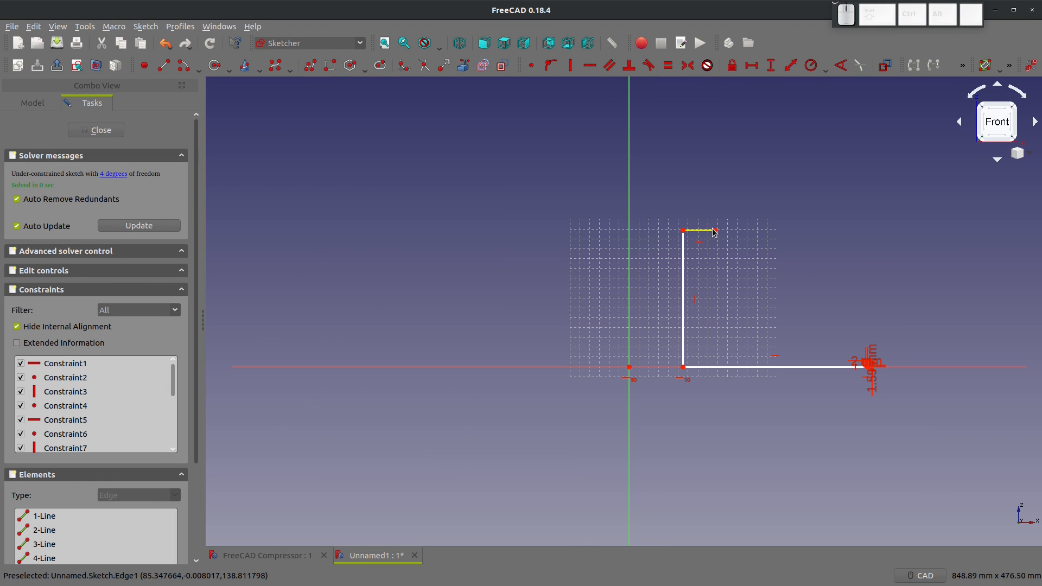
left_click(700, 235)
key("shift+h")
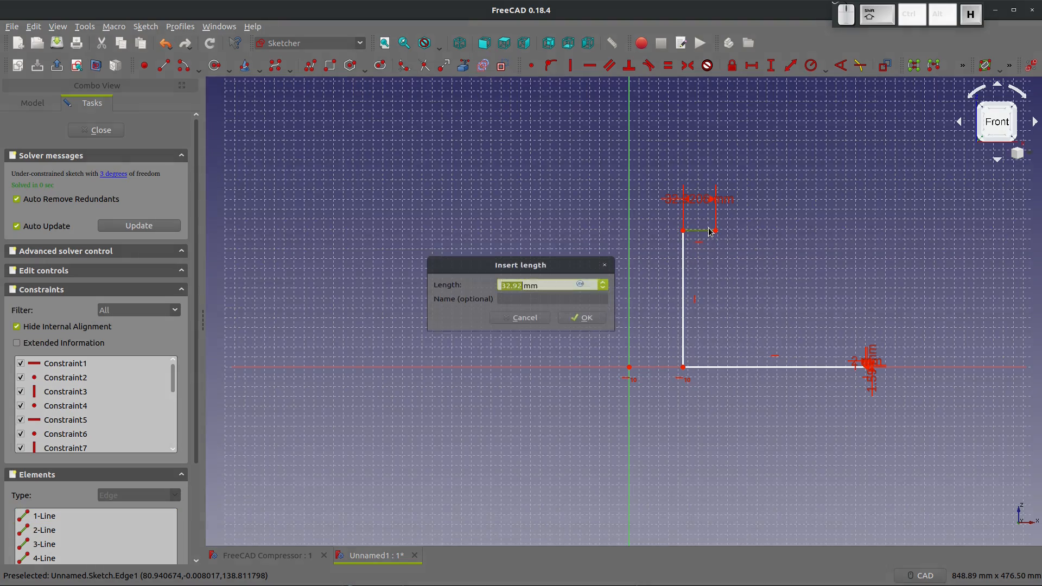
type("6.")
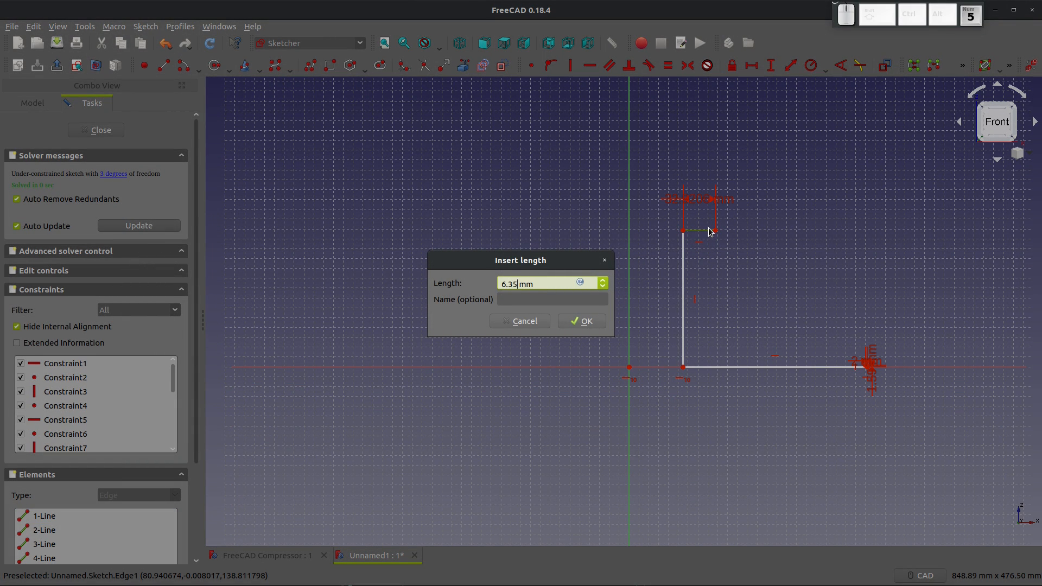
type("35")
key("Return")
Close the profile with an inward-curving arc through end points and a rim point, from the top edge's open end to the lip's open end.
scroll(711, 233, "up", 3)
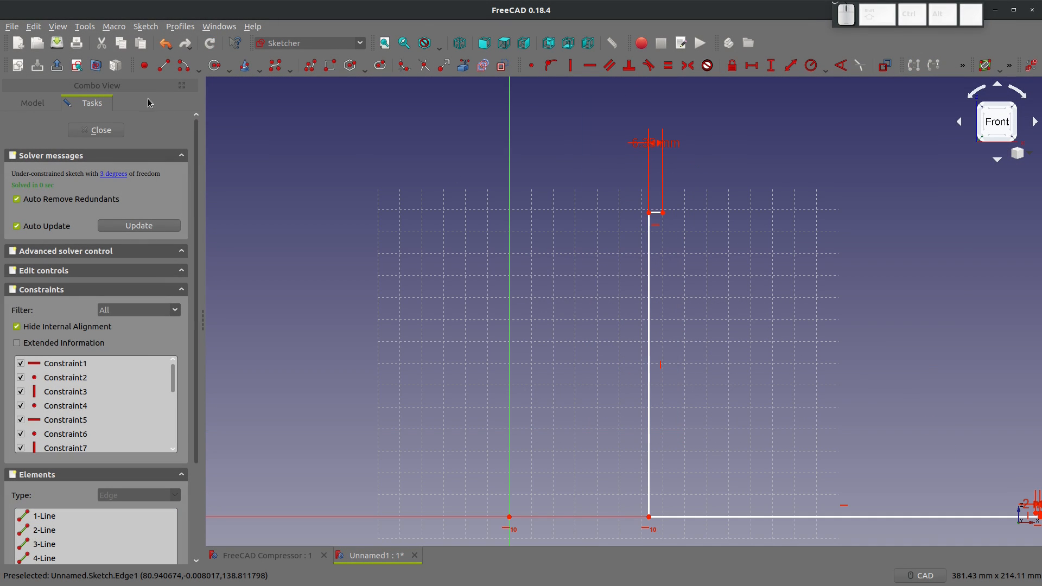
left_click(199, 68)
left_click(231, 93)
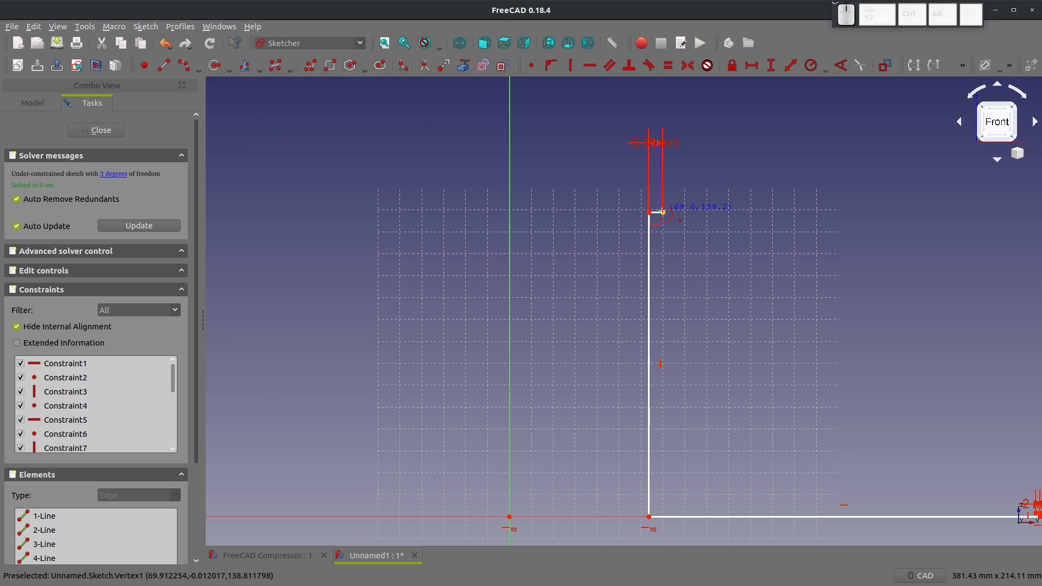
left_click(662, 212)
scroll(488, 223, "down", 6)
scroll(663, 309, "up", 12)
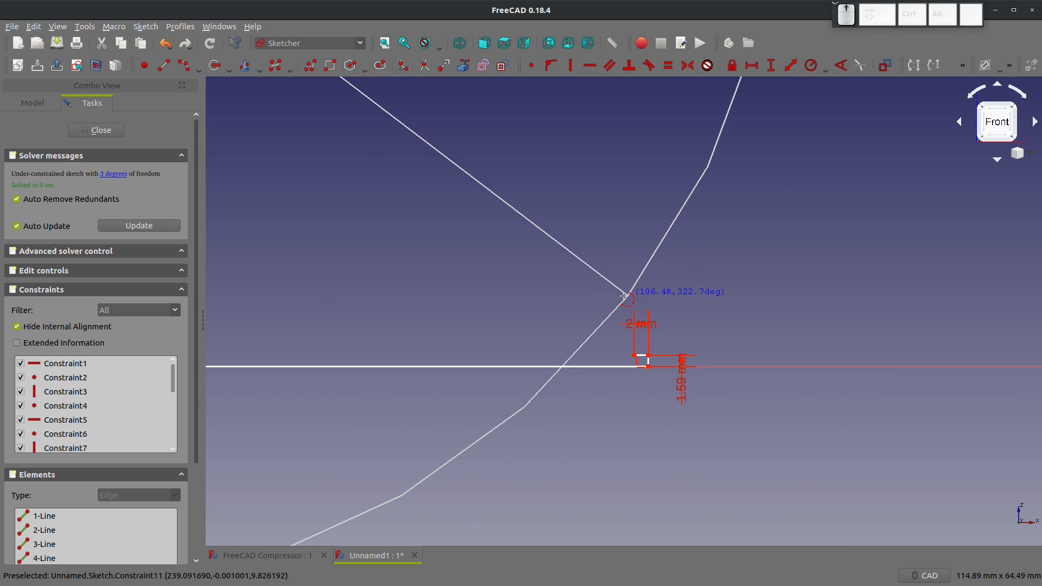
left_click(634, 356)
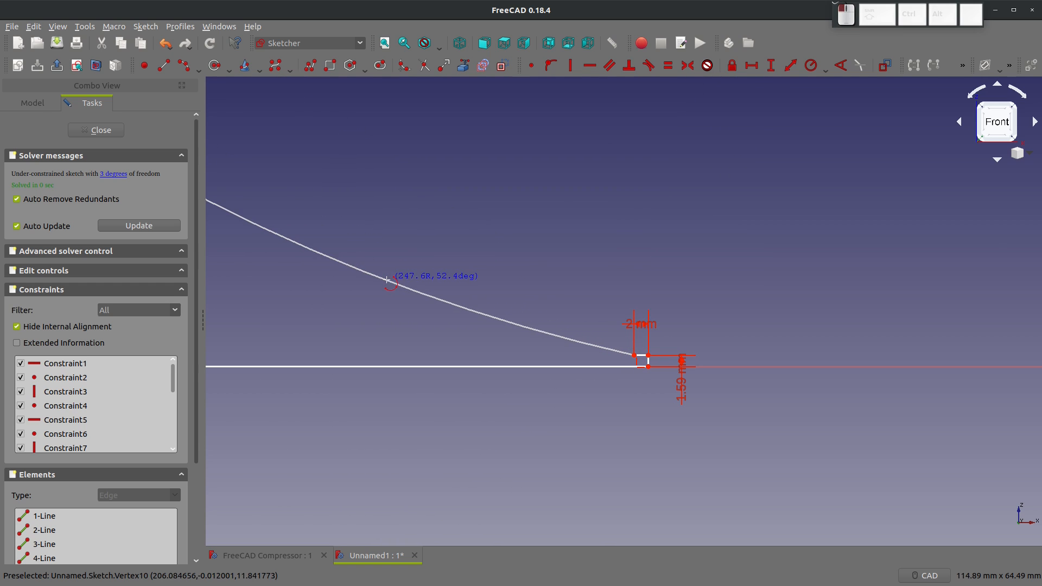
left_click(388, 280)
Constrain the arc's centre to be vertically aligned with the lip's inner end and horizontally aligned with the top edge.
scroll(630, 375, "down", 5)
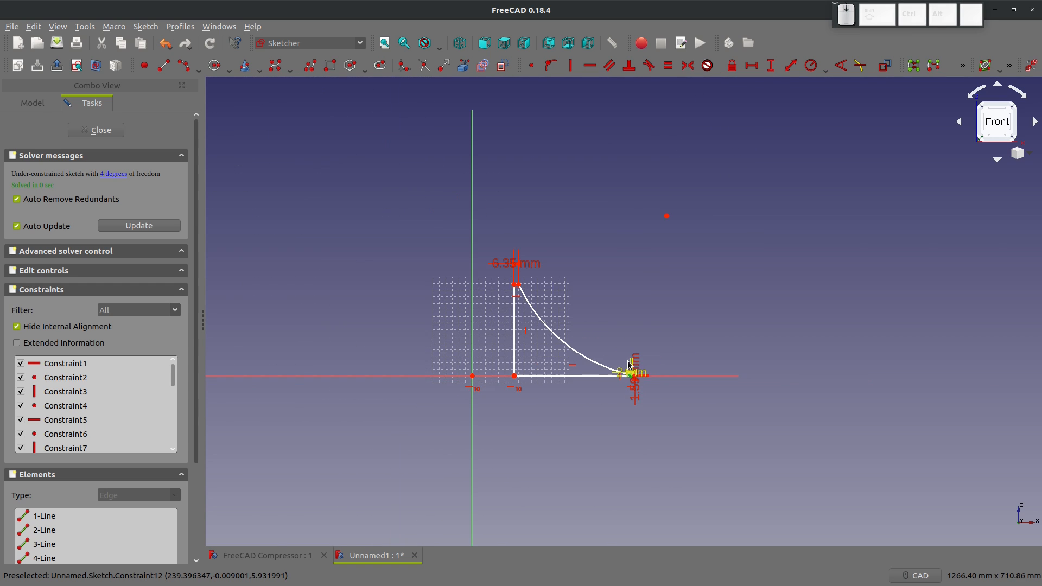
scroll(631, 376, "up", 6)
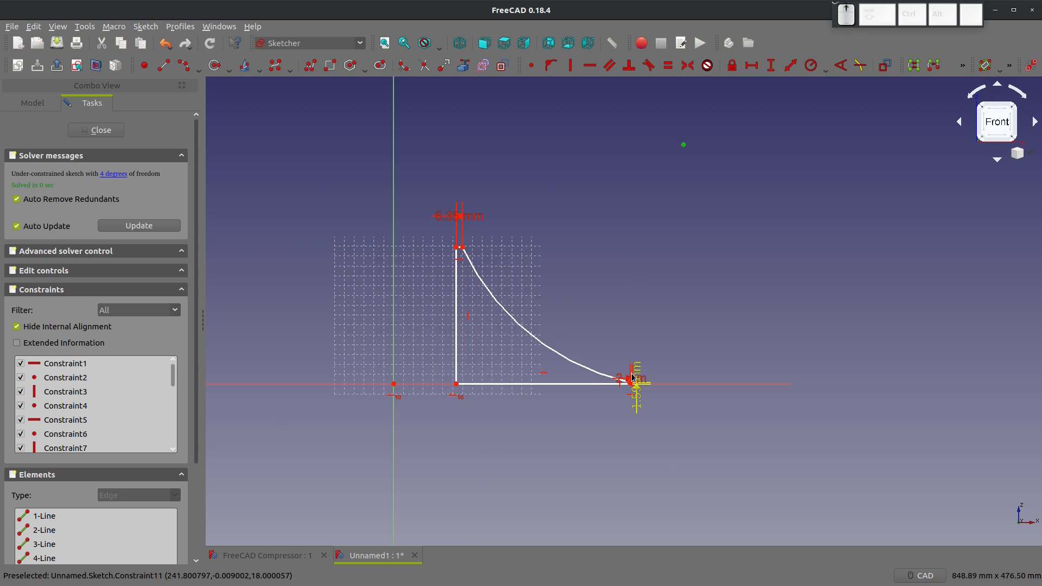
scroll(618, 433, "down", 6)
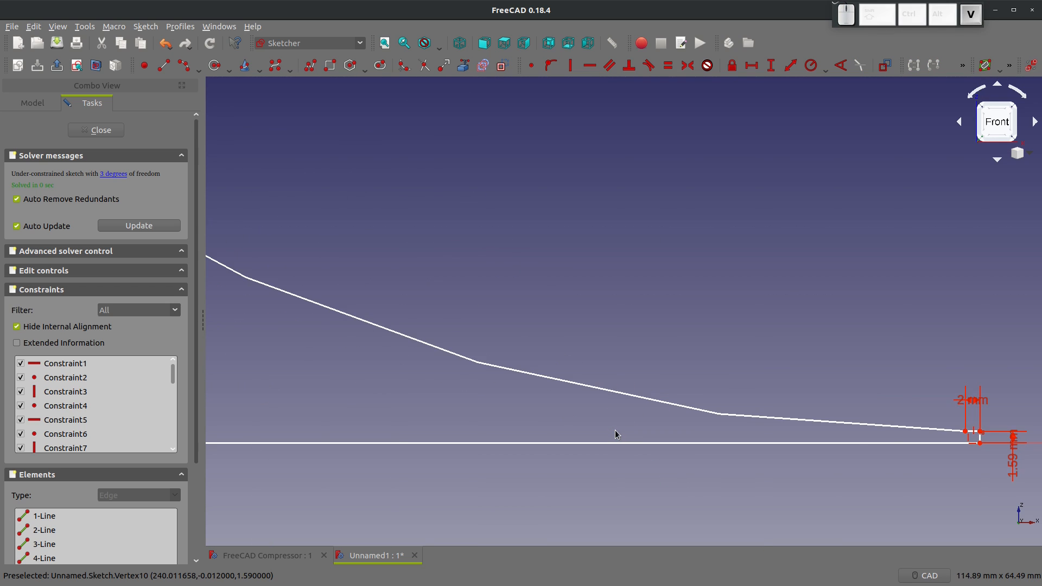
left_click(649, 270)
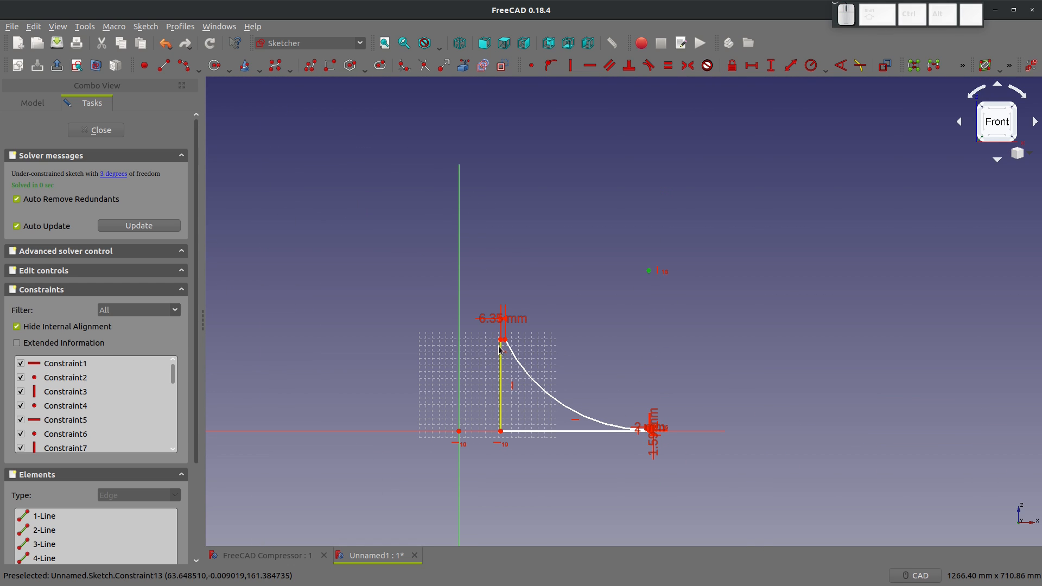
left_click(504, 337)
key("h")
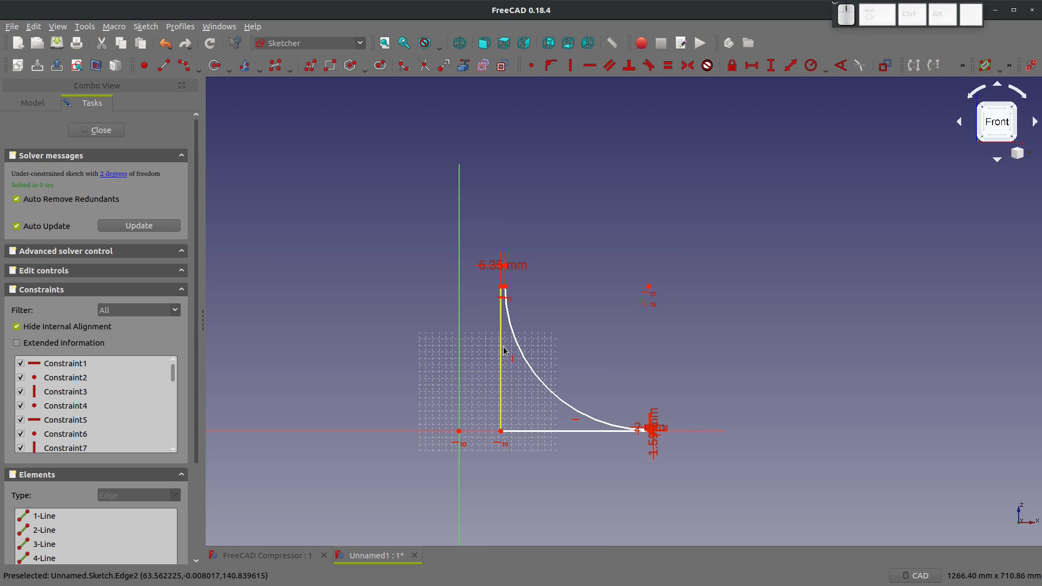
Constrain the vertical length of the profile's inner edge to 152.4 mm.
scroll(504, 347, "down", 4)
scroll(504, 347, "up", 8)
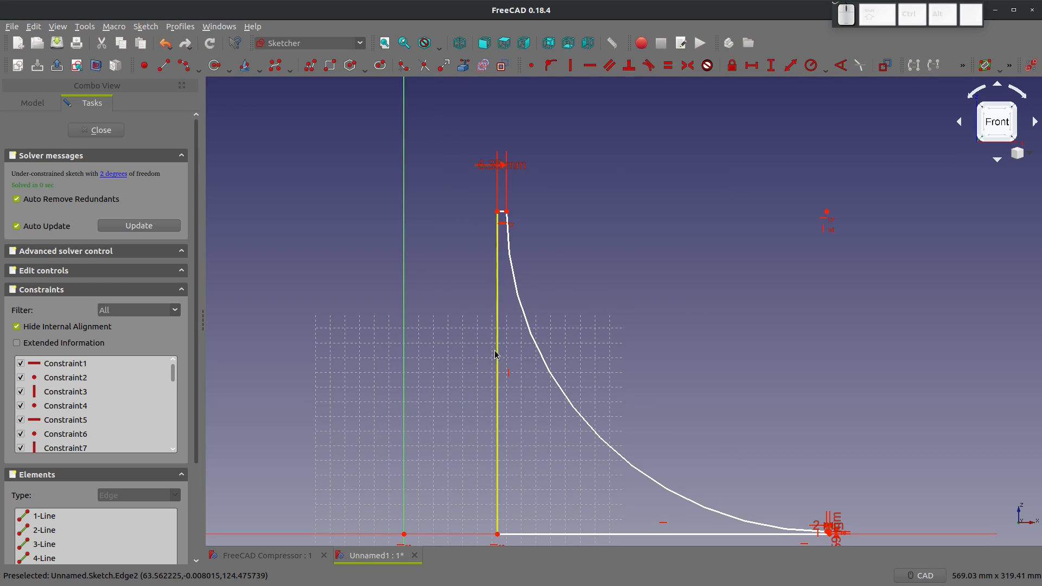
left_click(500, 355)
key("shift+v")
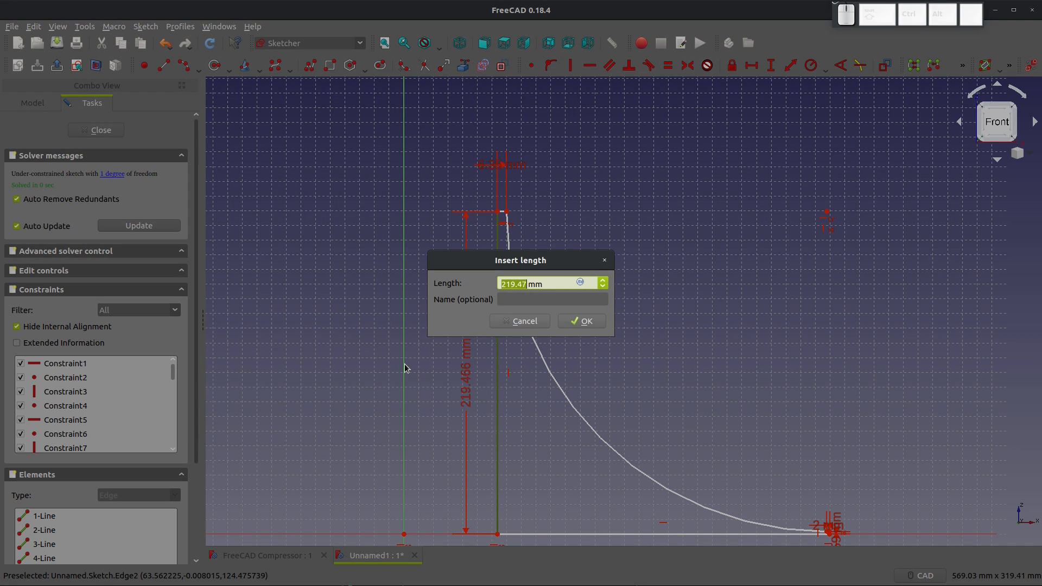
type("15")
key("Return")
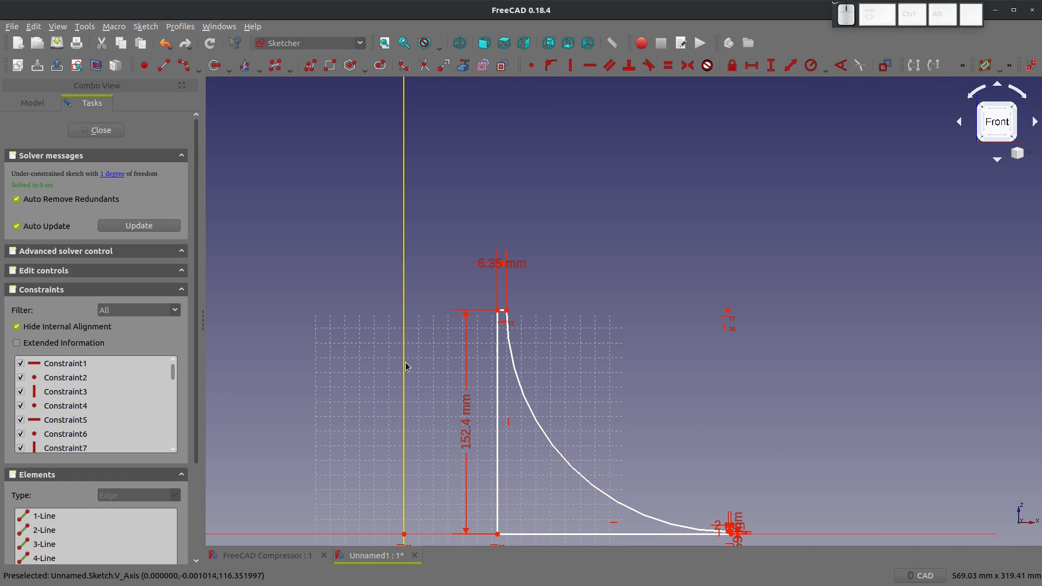
Constrain the horizontal distance from the origin to the profile's lower inner corner to 25.4 mm.
scroll(435, 305, "down", 2)
scroll(435, 454, "up", 6)
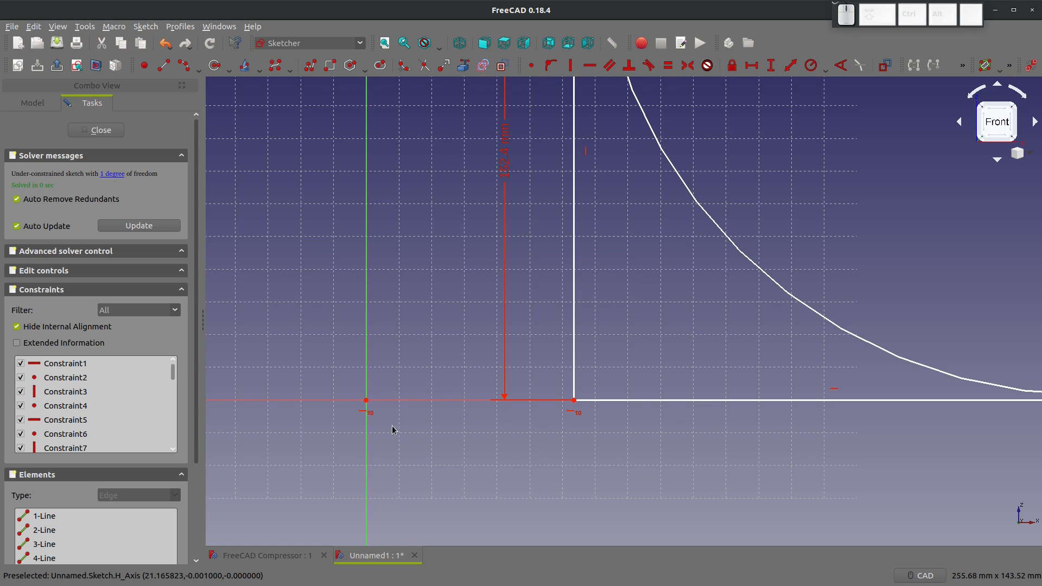
left_click(365, 403)
left_click(574, 401)
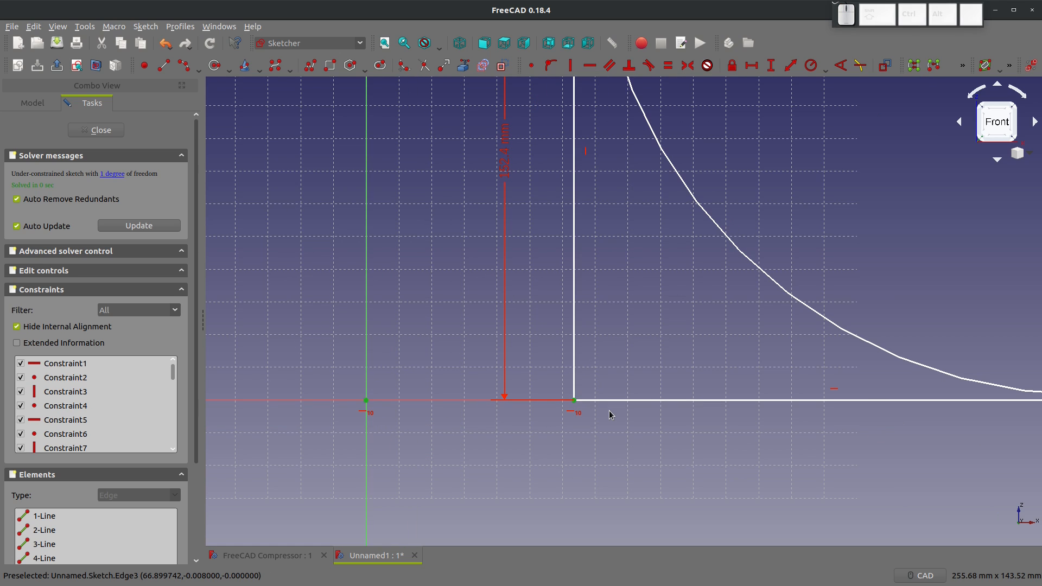
key("shift+h")
type("25.4")
key("Return")
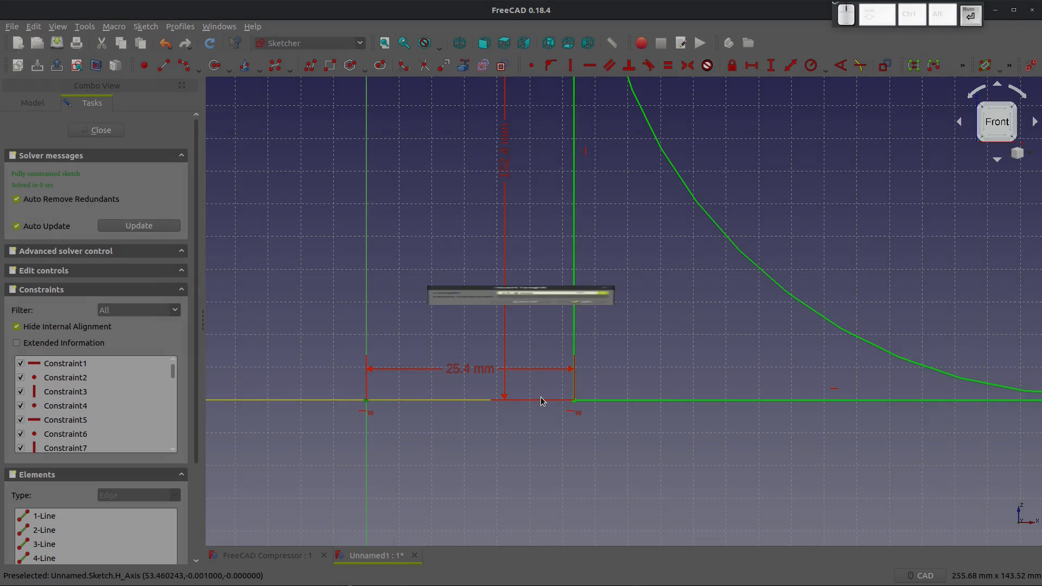
Close the finished hub sketch and switch to the Part workbench.
scroll(543, 401, "down", 6)
scroll(521, 354, "up", 2)
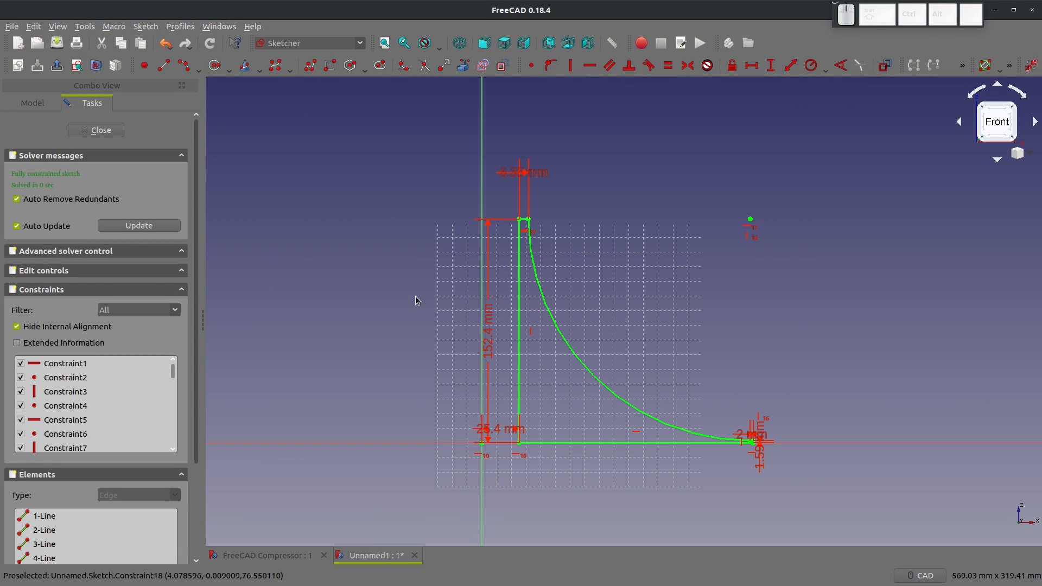
left_click(359, 44)
left_click(297, 187)
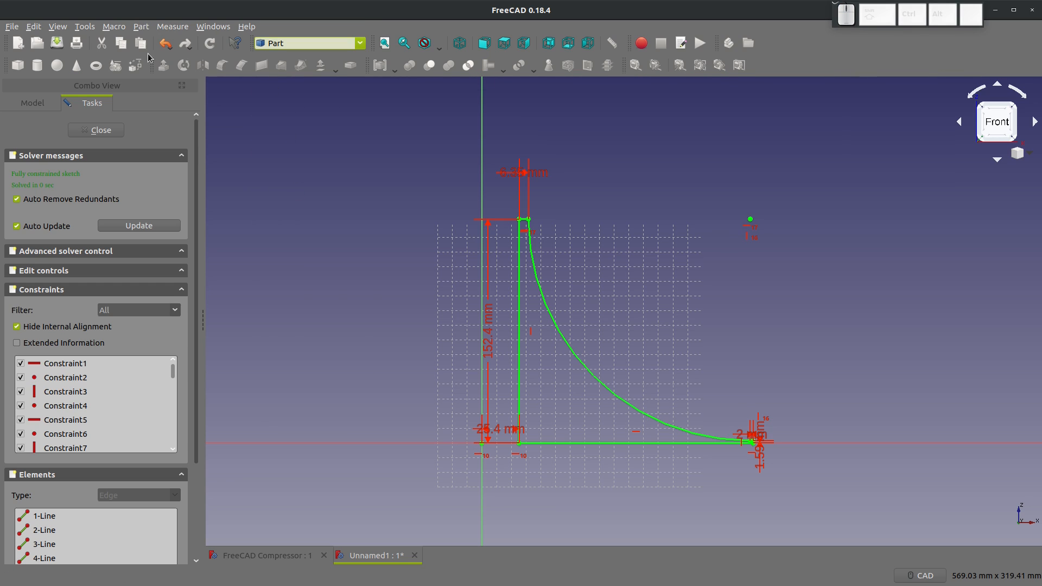
left_click(96, 130)
left_click(358, 43)
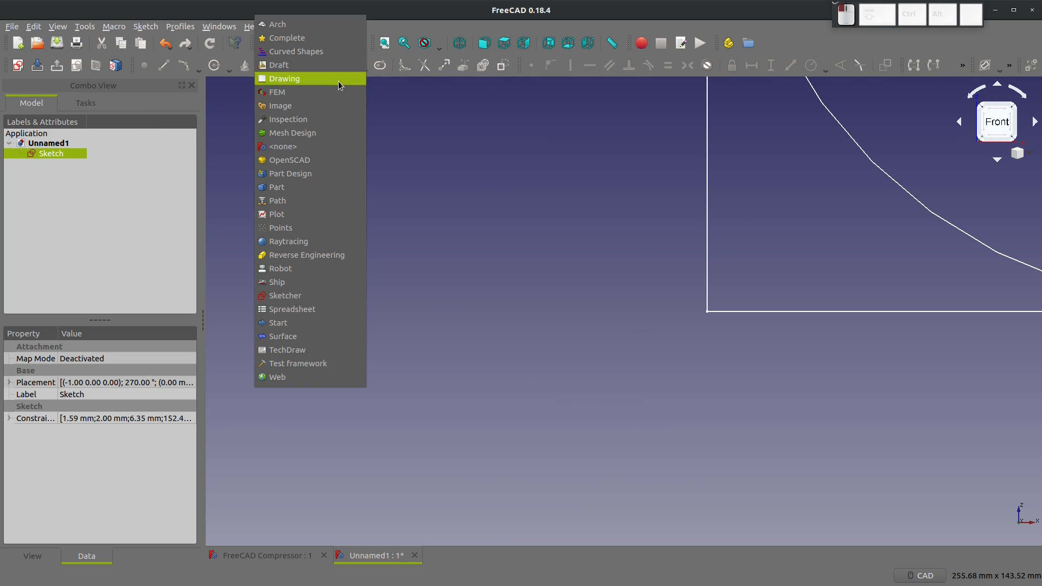
left_click(312, 188)
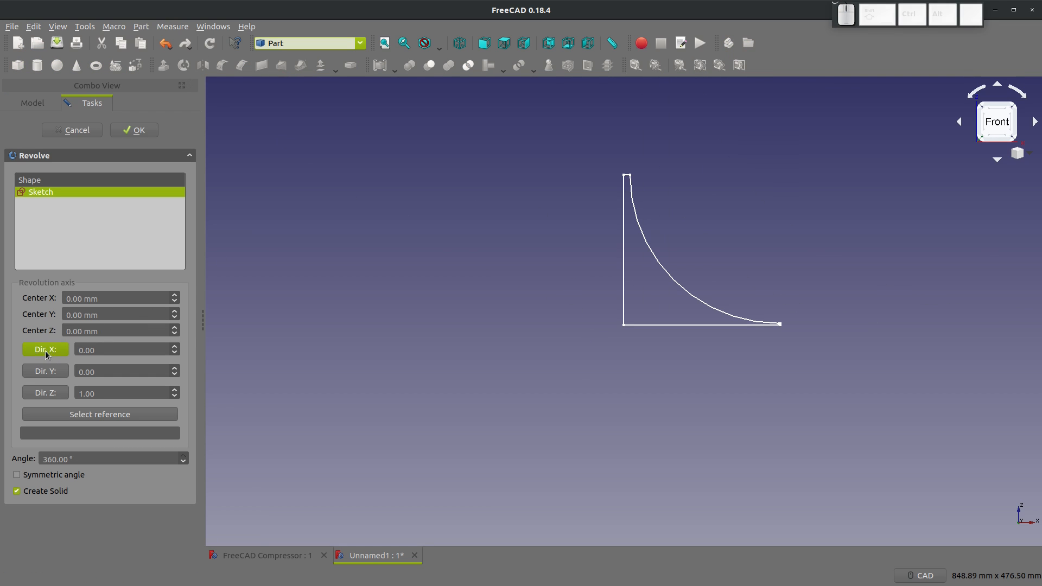
Revolve the sketch 360° about the Z direction as a solid.
left_click(47, 394)
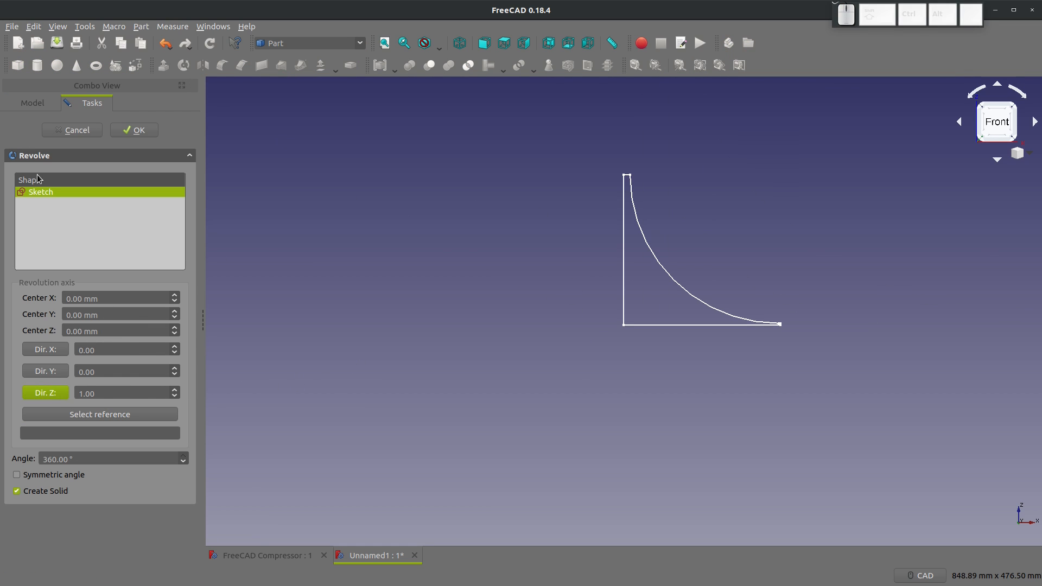
left_click(137, 133)
middle_click_drag(649, 249, 599, 360)
scroll(611, 347, "up", 2)
scroll(579, 429, "up", 2)
middle_click_drag(579, 429, 634, 460)
scroll(634, 459, "down", 2)
middle_click_drag(562, 409, 578, 343)
Switch to SolveSpace and inspect the bare lathe solid by hiding all groups and showing them again.
left_click(395, 235)
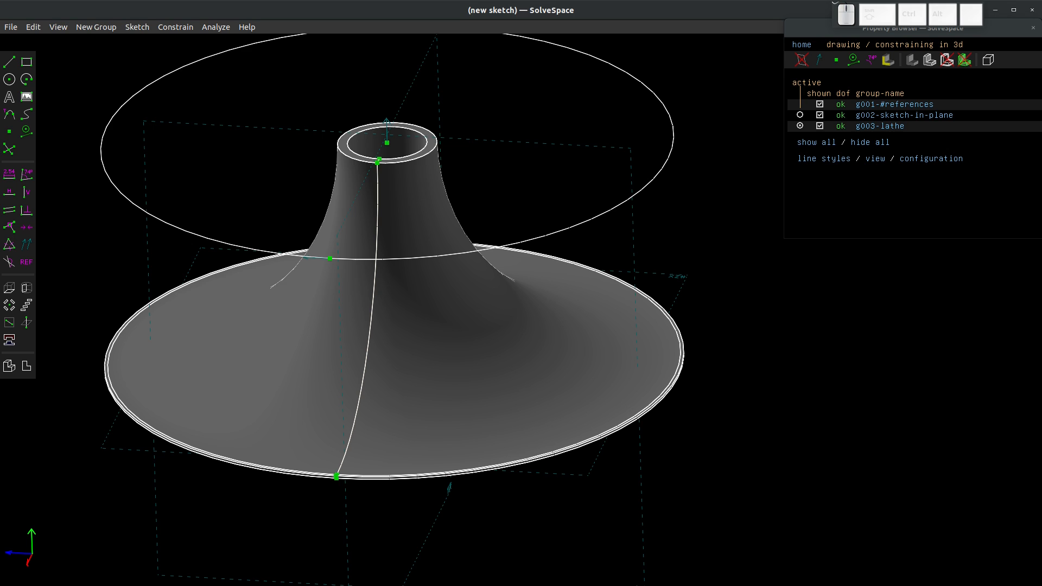
scroll(228, 202, "down", 2)
scroll(228, 202, "up", 2)
scroll(228, 202, "up", 1)
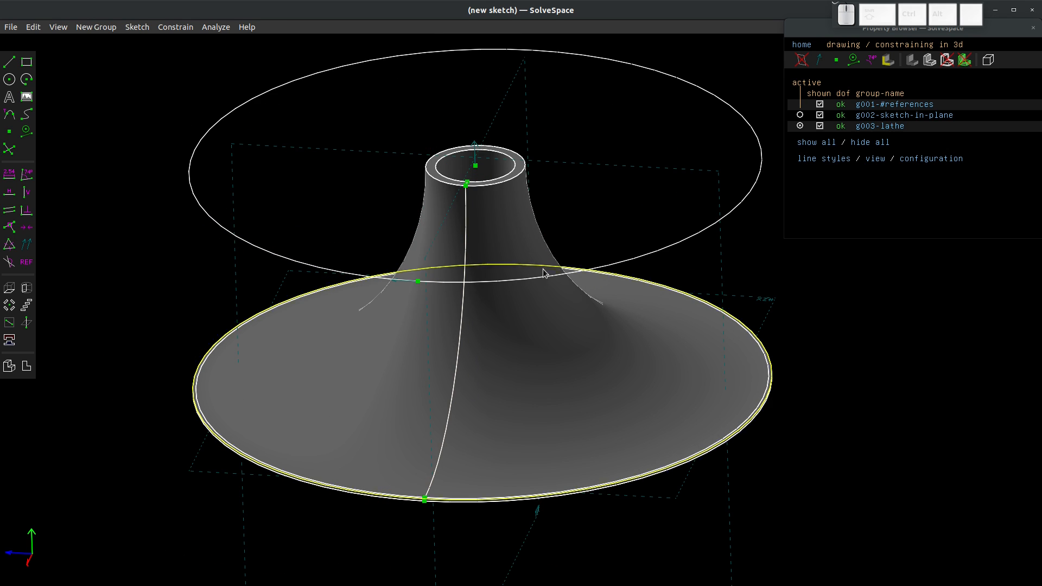
left_click(819, 115)
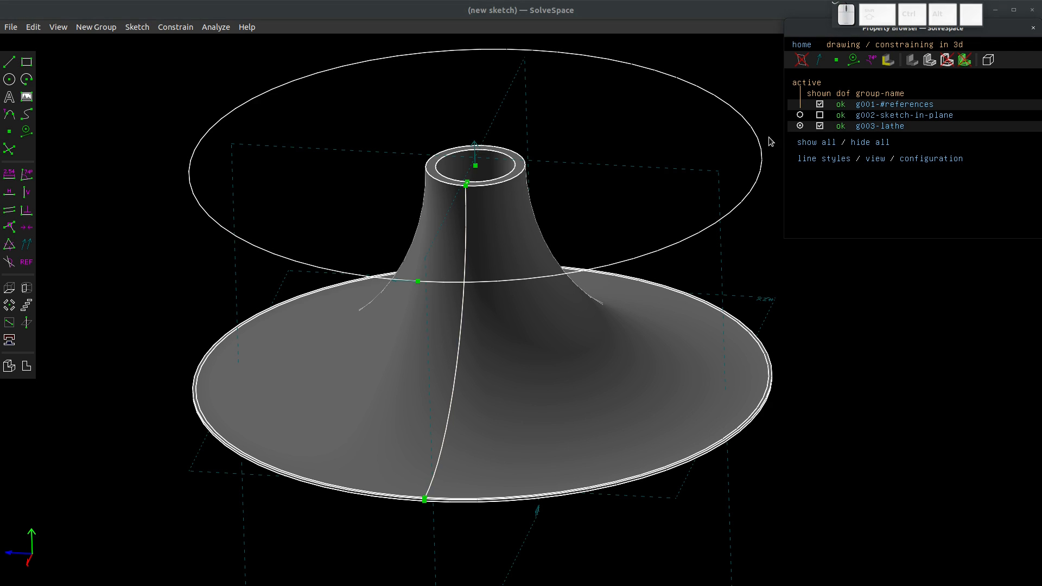
left_click(820, 115)
left_click(871, 142)
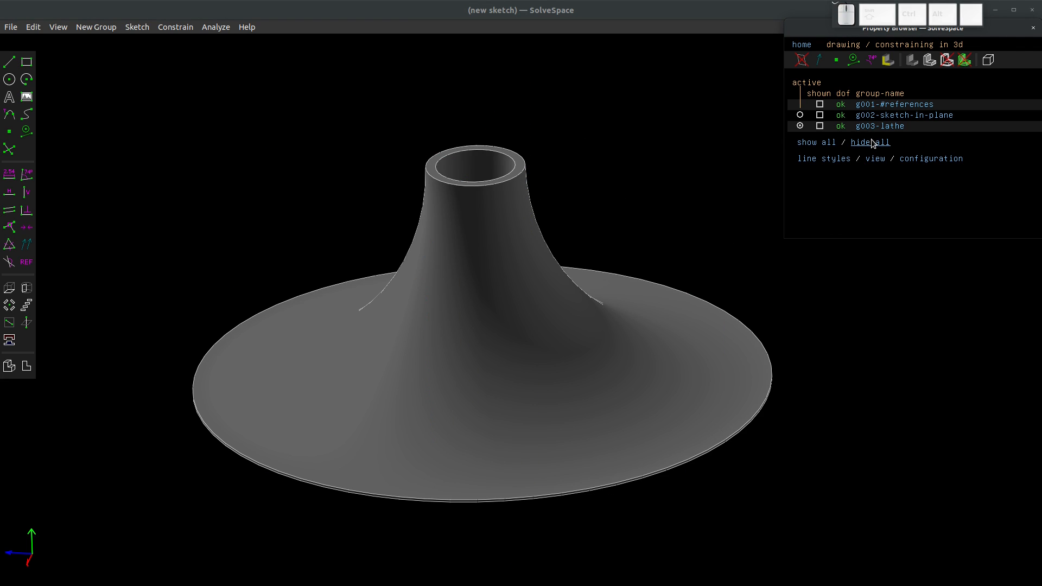
middle_click_drag(542, 190, 544, 204)
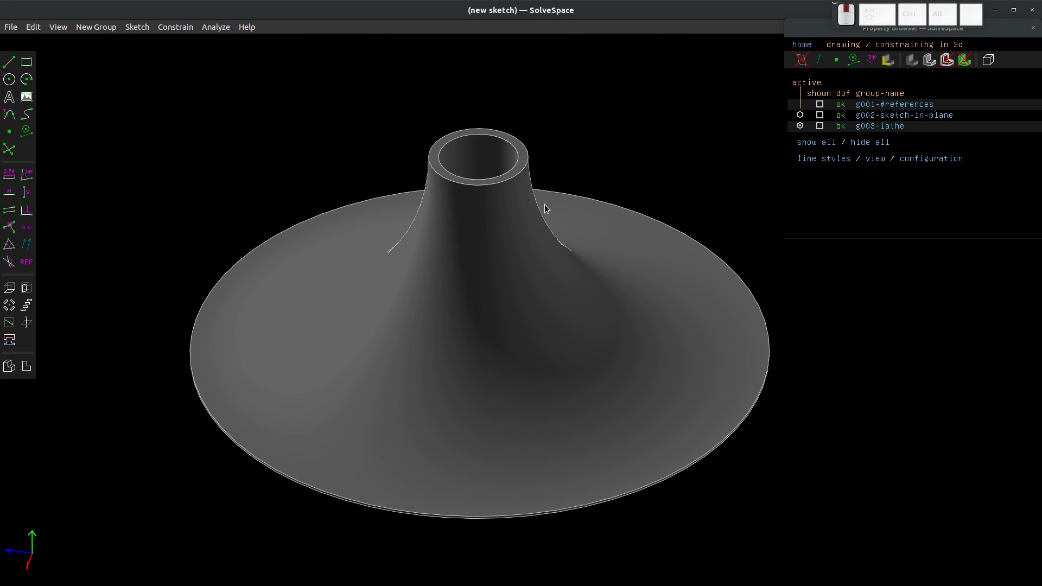
left_click(817, 142)
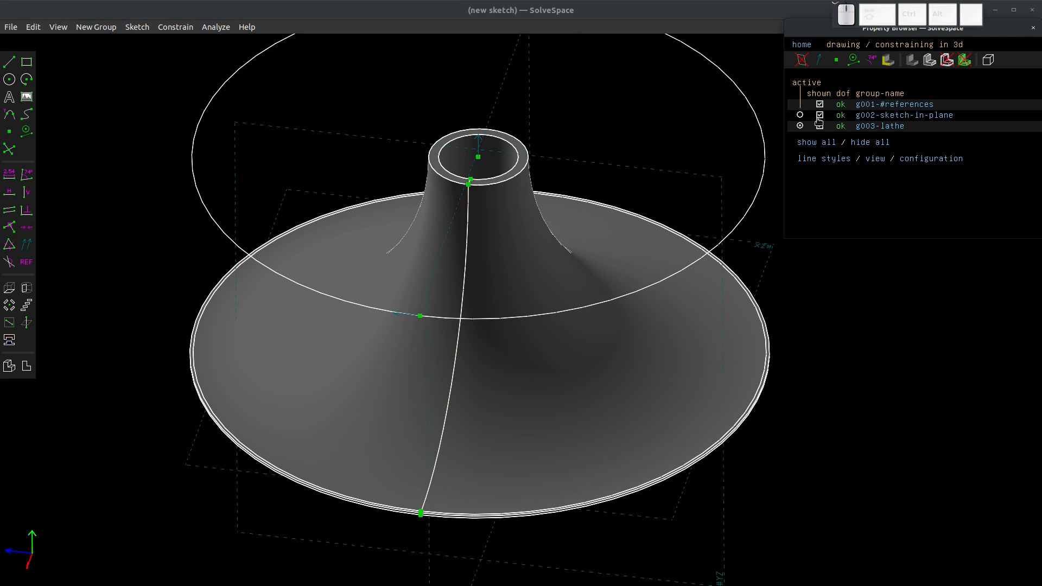
Hide the entities of the g003-lathe group while keeping the references and profile sketch groups shown.
left_click(820, 126)
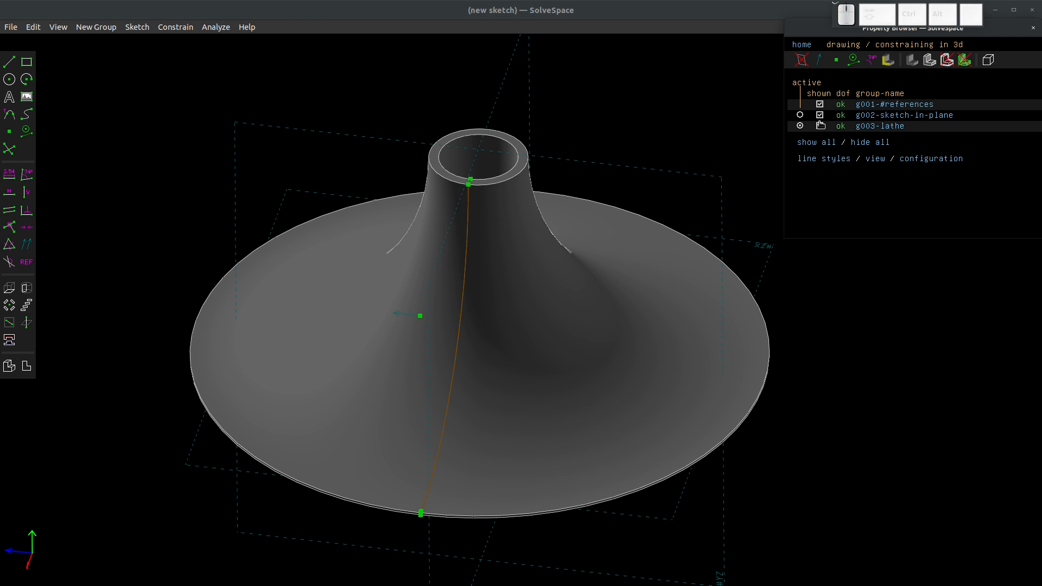
left_click(820, 127)
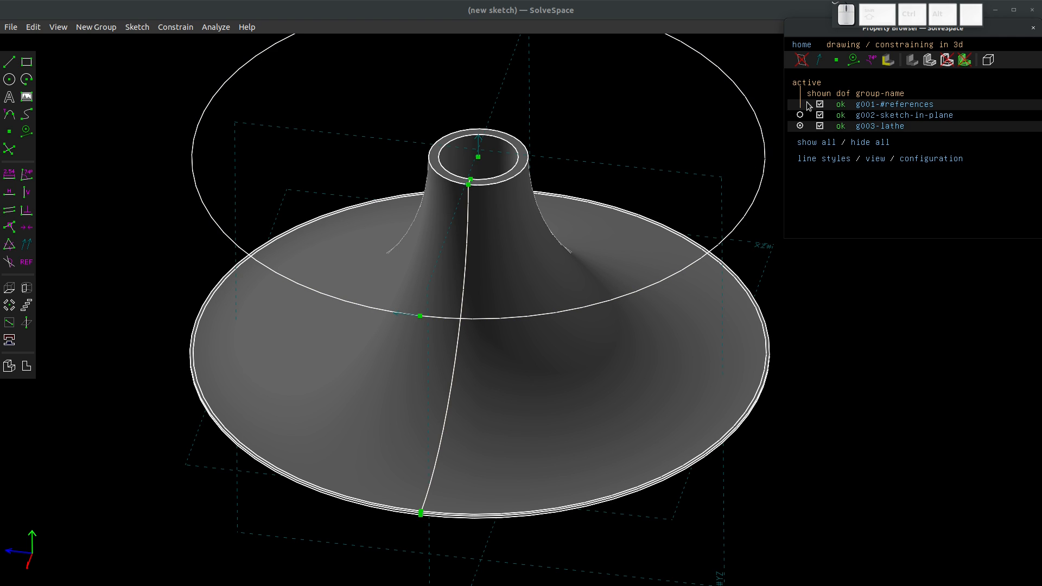
left_click(819, 103)
left_click(818, 104)
middle_click_drag(638, 135, 755, 220)
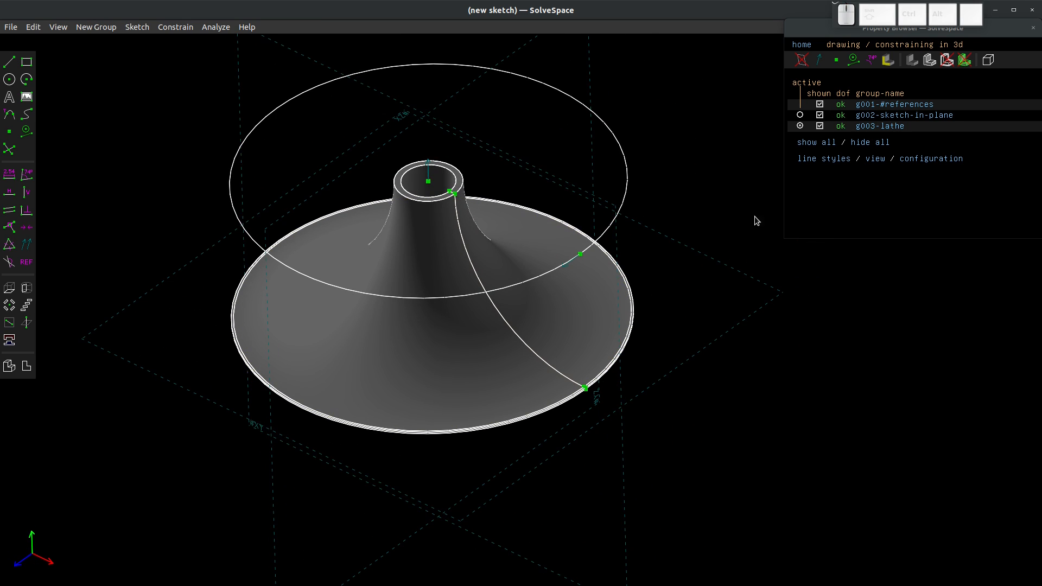
left_click(819, 125)
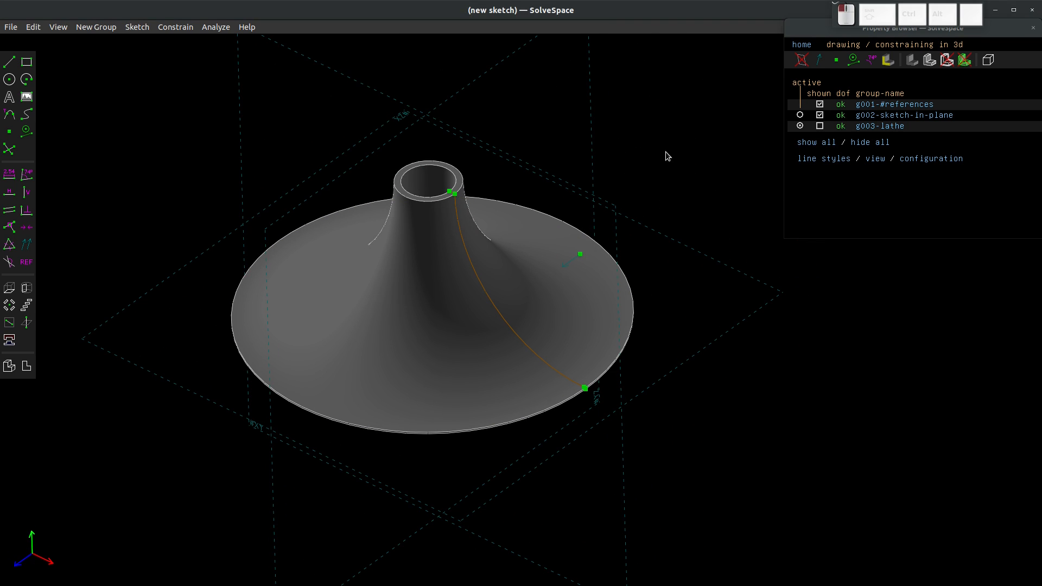
scroll(545, 248, "up", 2)
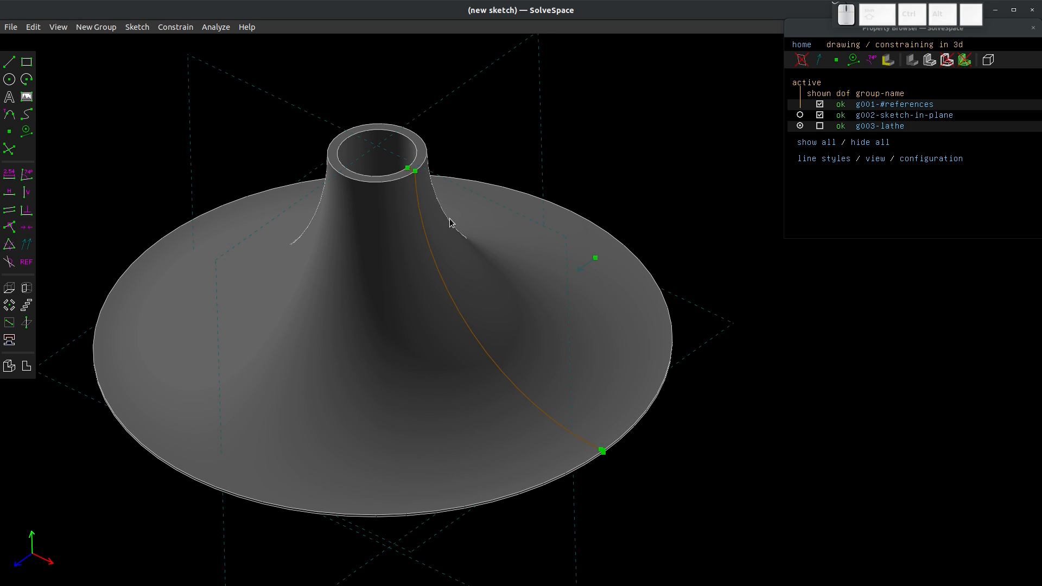
left_click(26, 61)
left_click(767, 347)
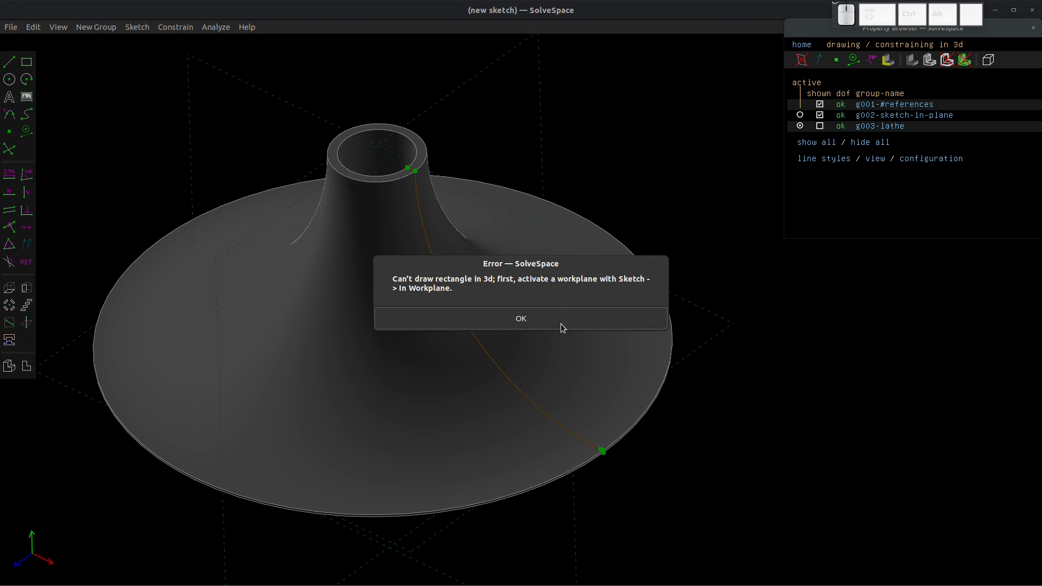
left_click(561, 324)
Create a new sketch-in-workplane group on the XY reference plane.
scroll(489, 255, "down", 5)
middle_click_drag(486, 250, 560, 166)
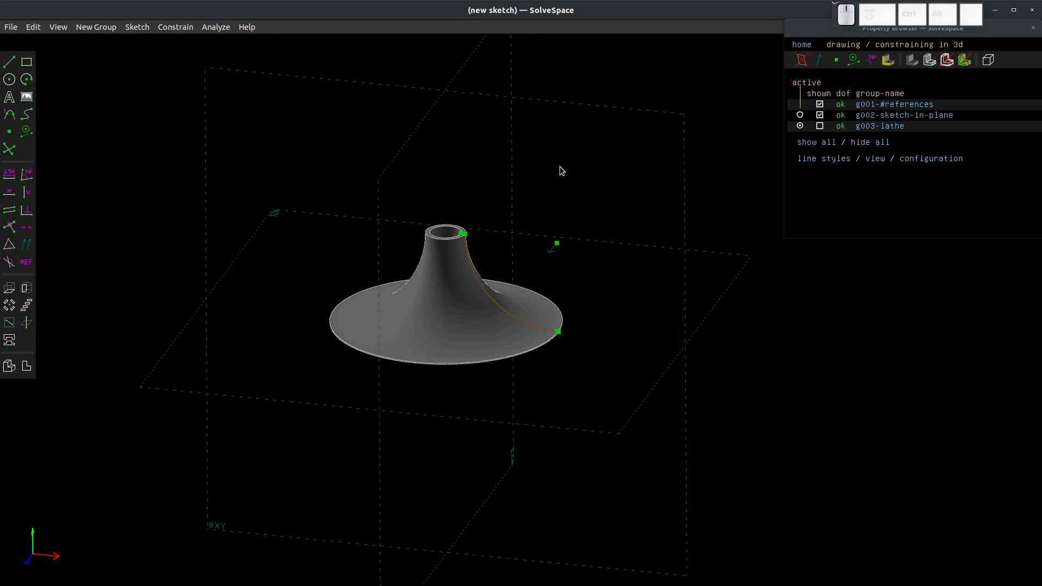
left_click(583, 108)
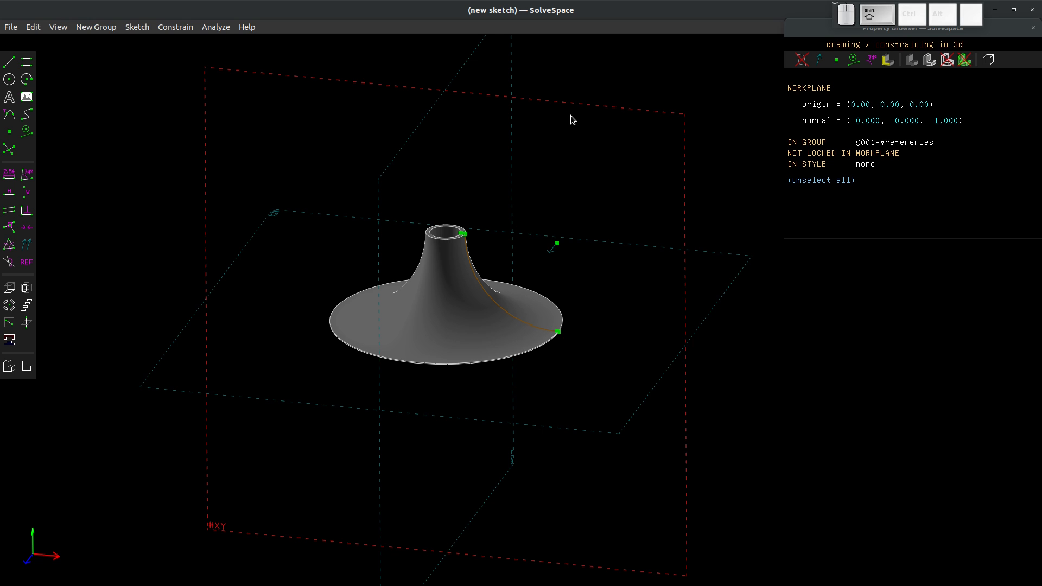
key("shift+w")
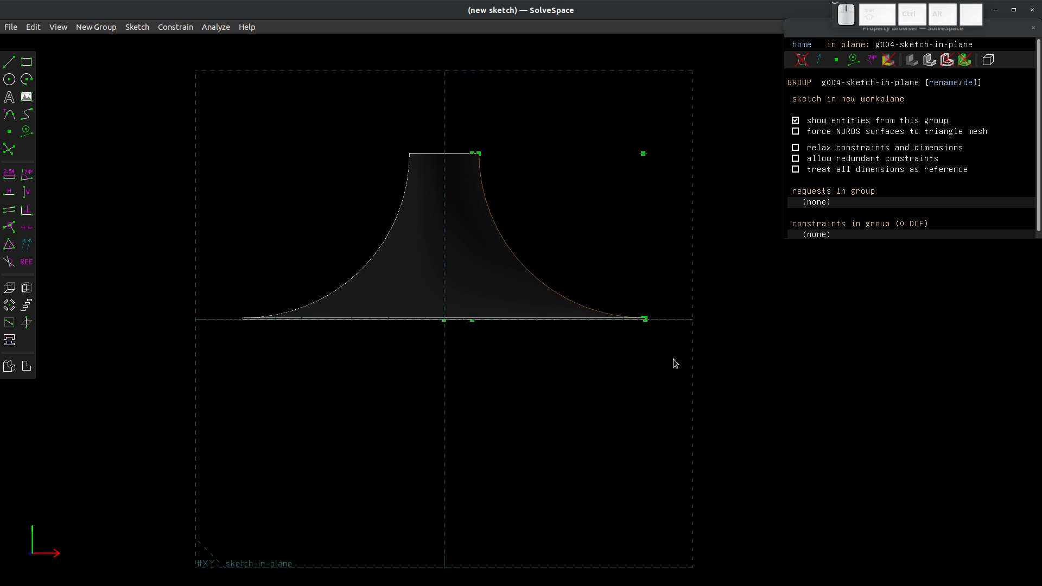
Draw a rectangle above the hub's outer rim, with its lower outer corner at about (206, 11).
scroll(672, 361, "up", 5)
left_click(27, 63)
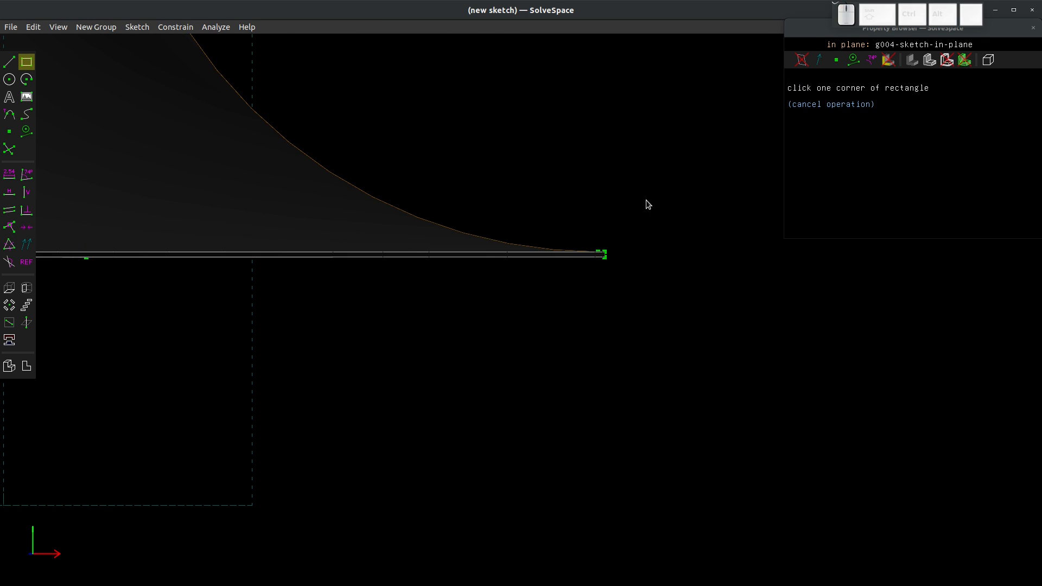
left_click(479, 141)
left_click(674, 221)
Constrain the rectangle's lower outer corner to coincide with the hub profile's lower rim corner.
left_click(677, 228)
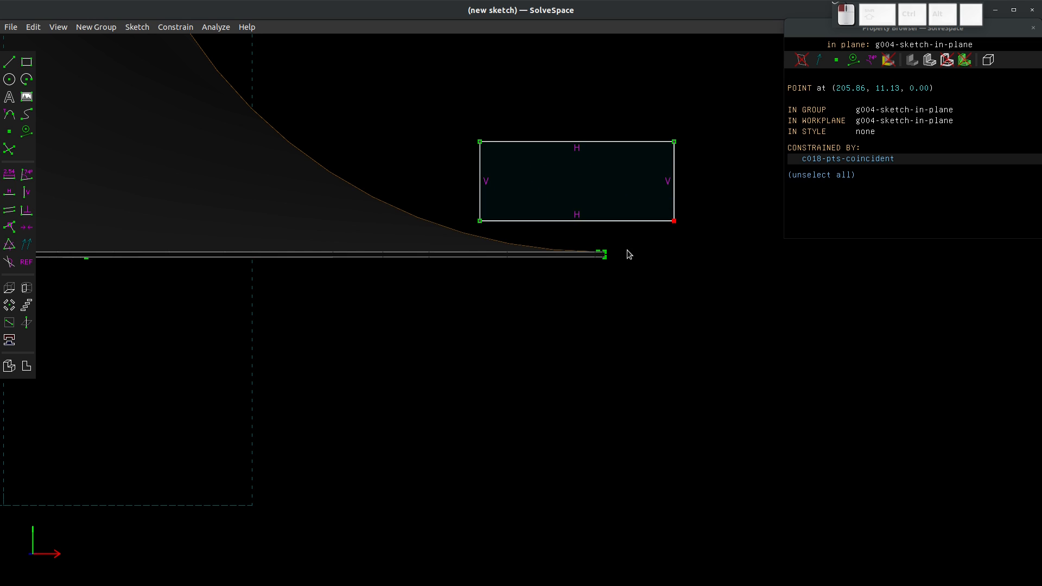
left_click(605, 258)
scroll(581, 240, "up", 5)
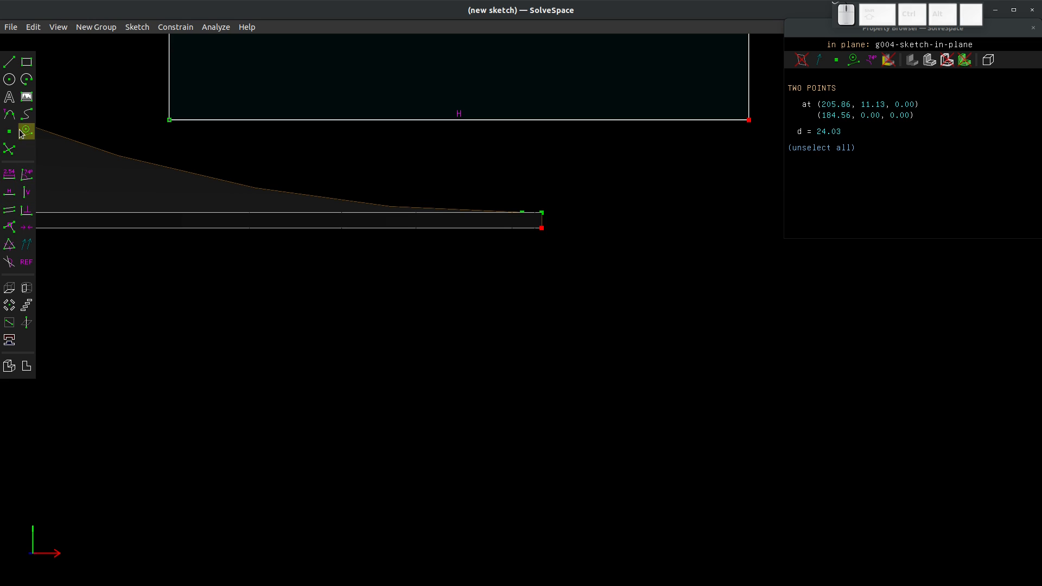
left_click(9, 227)
Constrain the rectangle's upper outer corner to coincide with the hub profile's upper rim corner.
left_click(541, 217)
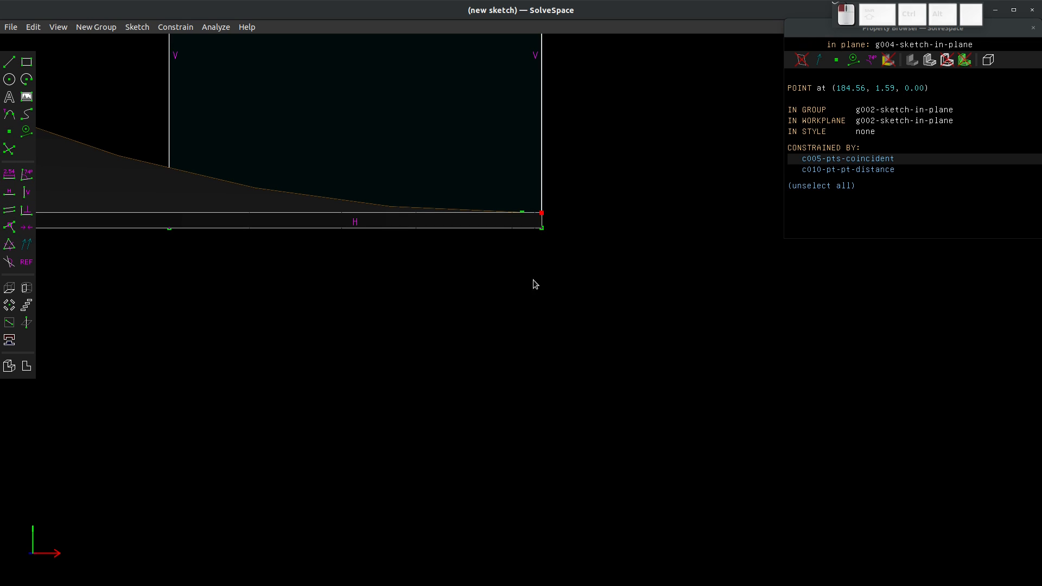
scroll(533, 282, "down", 2)
left_click(539, 59)
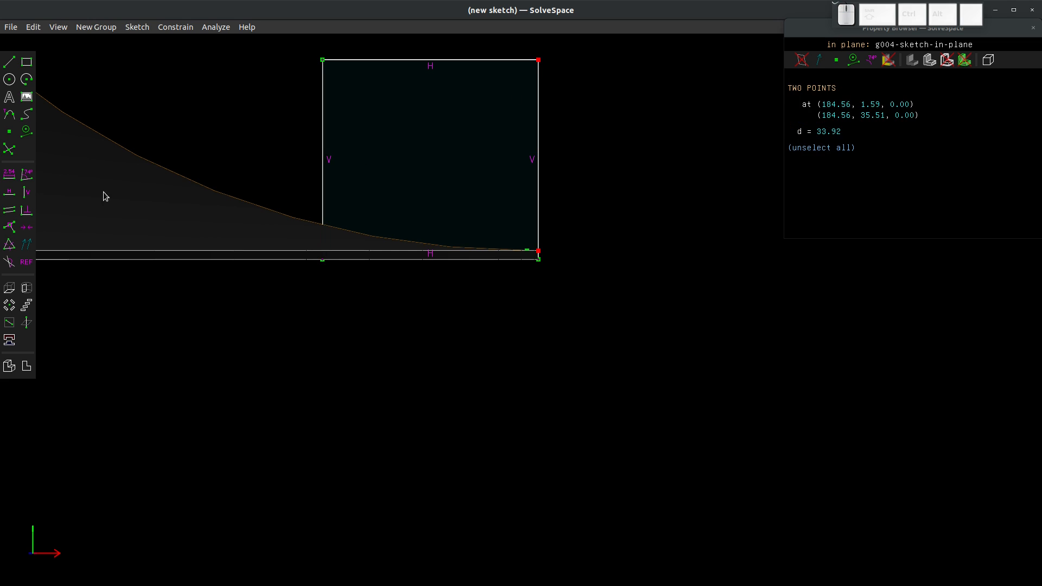
left_click(14, 216)
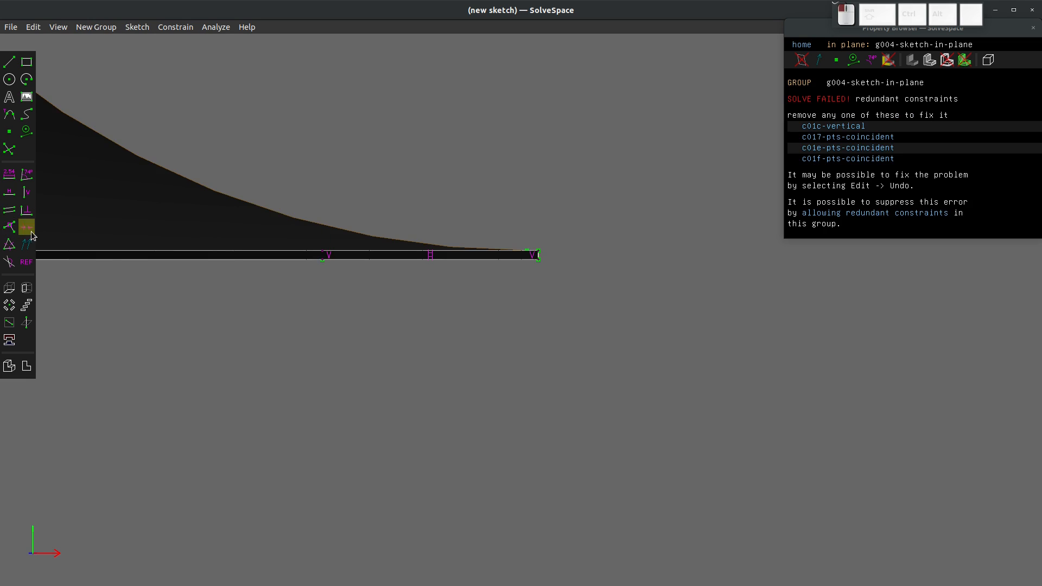
Delete the vertical constraint on the rectangle's outer side to resolve the redundant constraints.
scroll(520, 332, "down", 3)
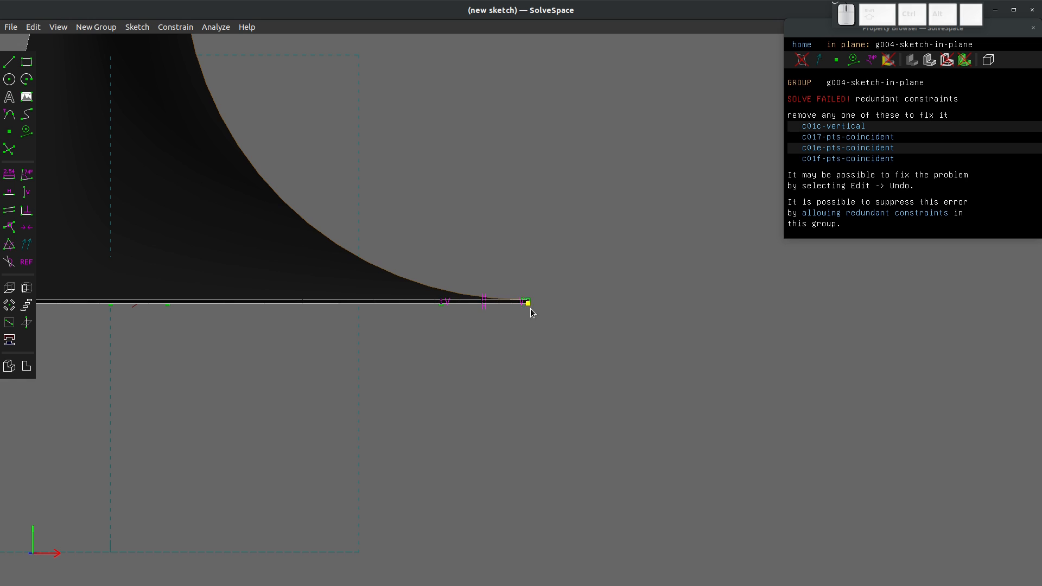
scroll(531, 305, "down", 3)
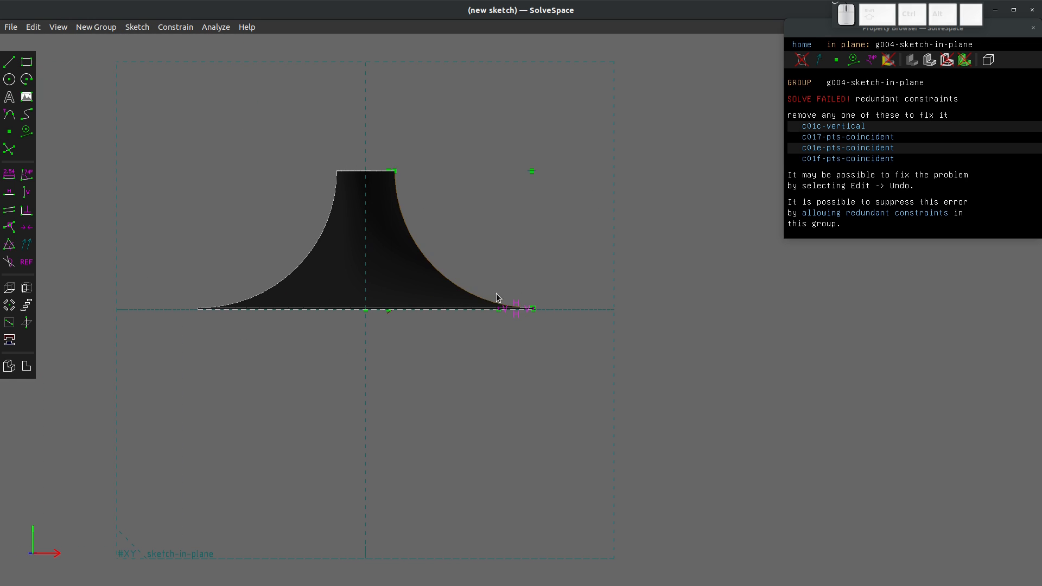
scroll(559, 252, "up", 4)
scroll(380, 337, "up", 2)
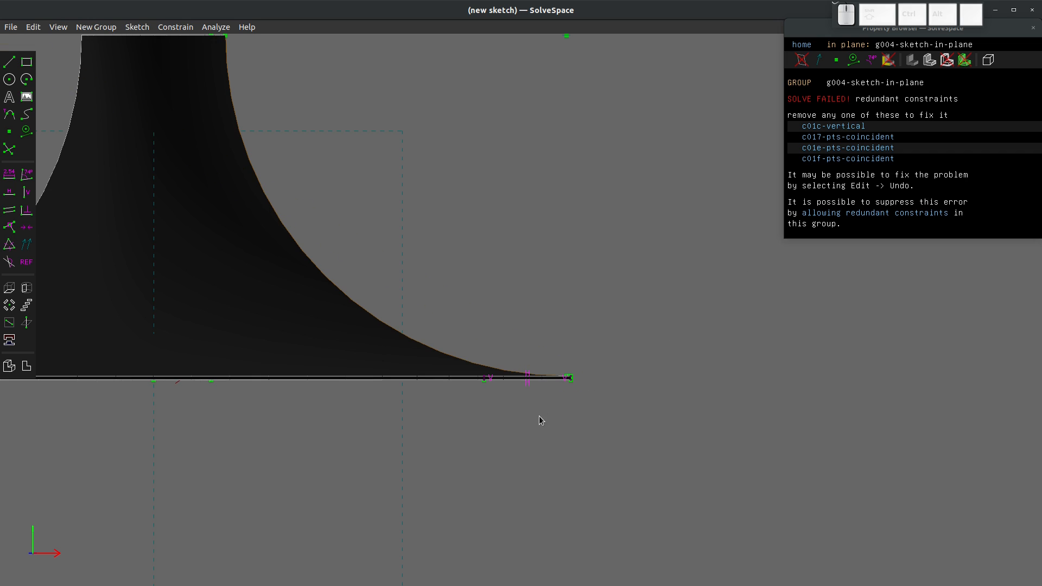
scroll(597, 373, "up", 6)
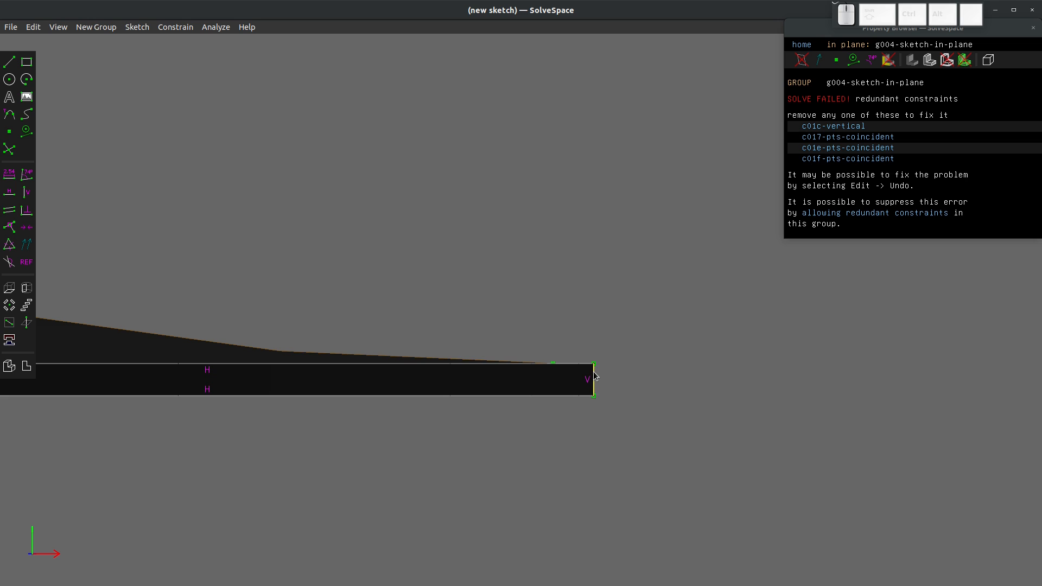
left_click(589, 380)
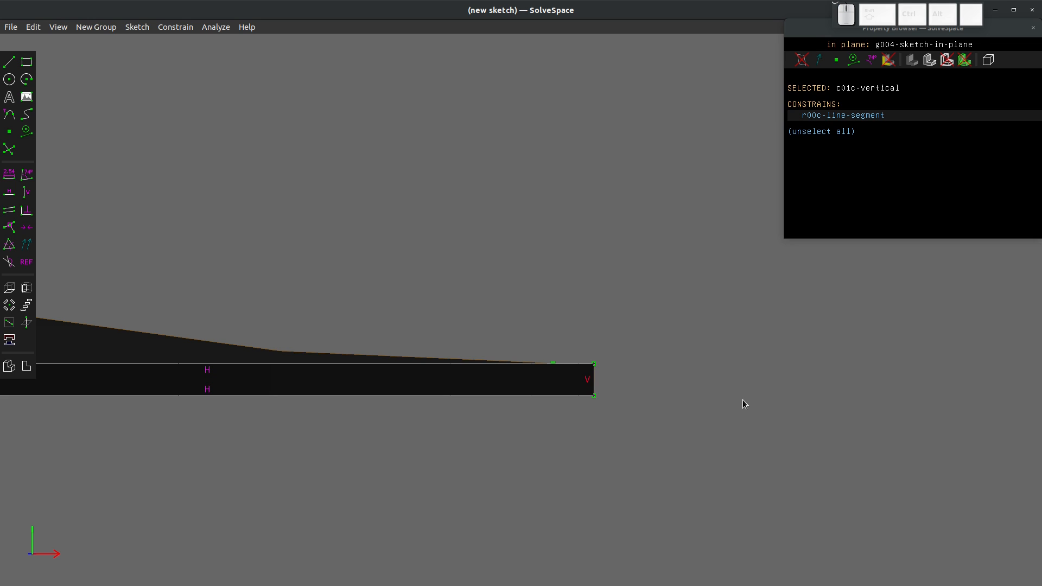
key("Delete")
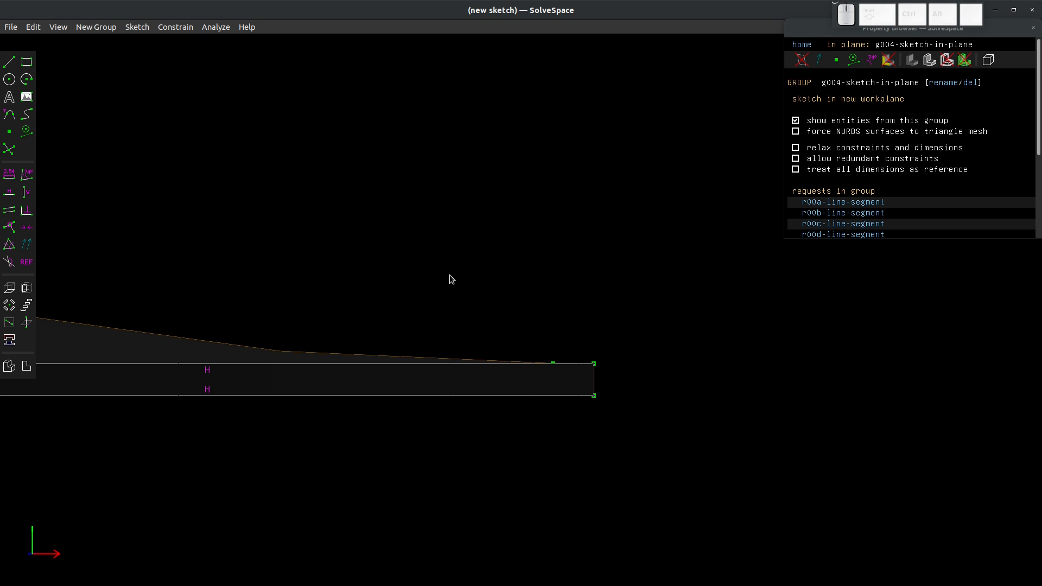
Undo the constraint deletion and remove c01c-vertical through the list of redundant constraints instead.
key("ctrl+z")
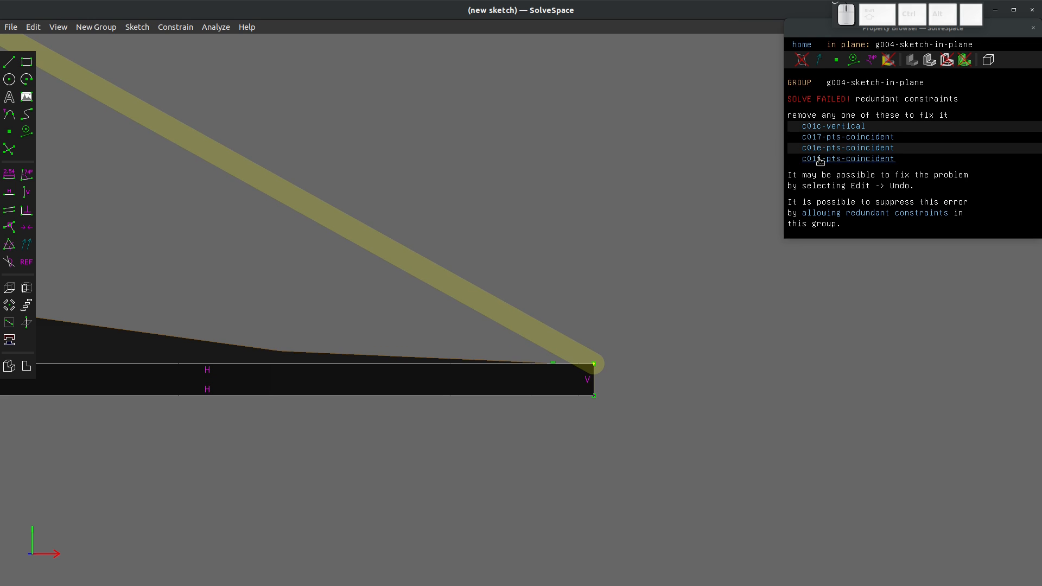
left_click(834, 127)
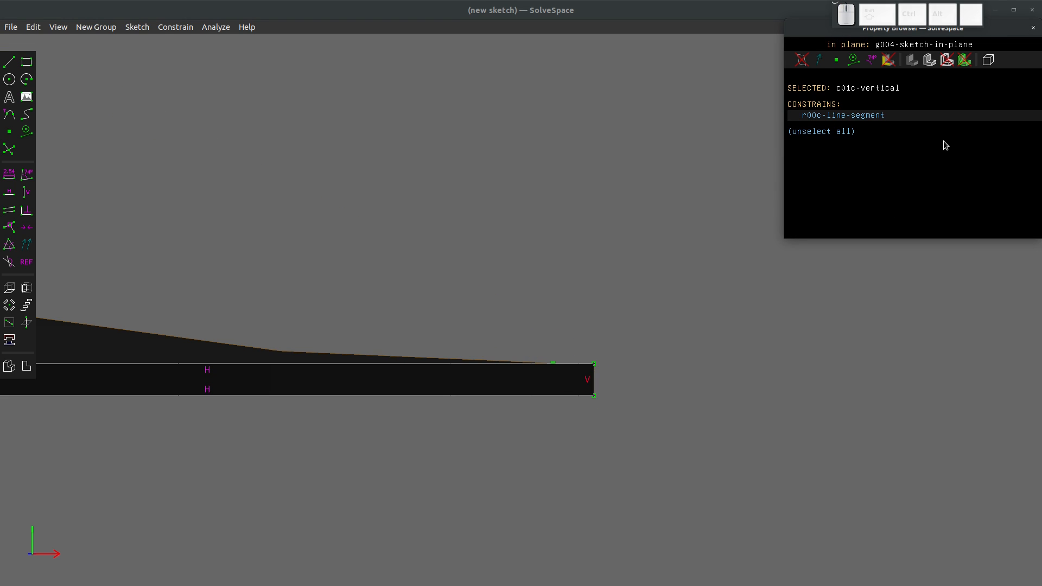
key("Escape")
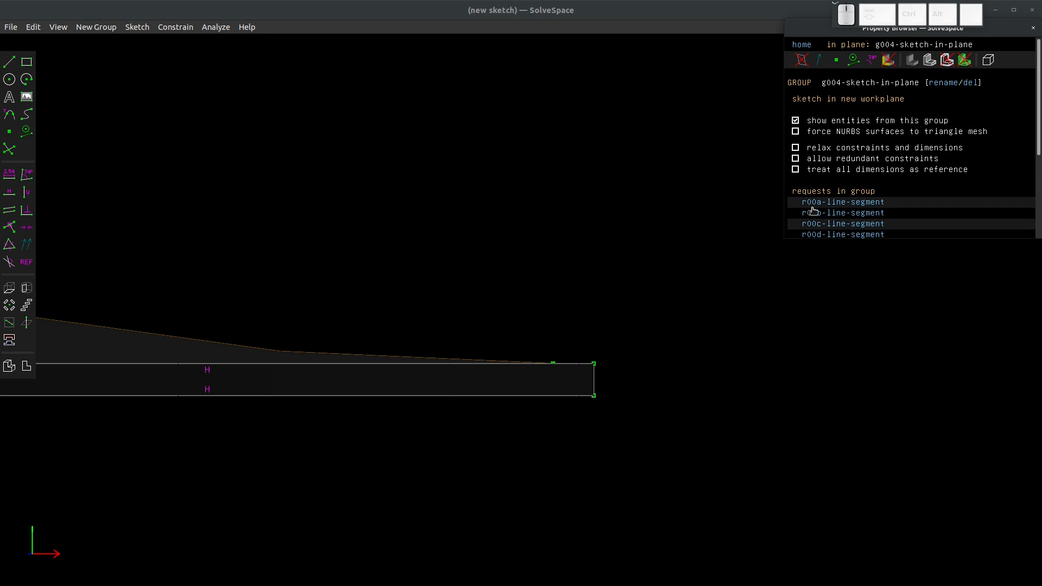
Show the g003-lathe group's entities again and open the settings of g004-sketch-in-plane.
scroll(612, 308, "down", 2)
middle_click_drag(551, 381, 549, 360)
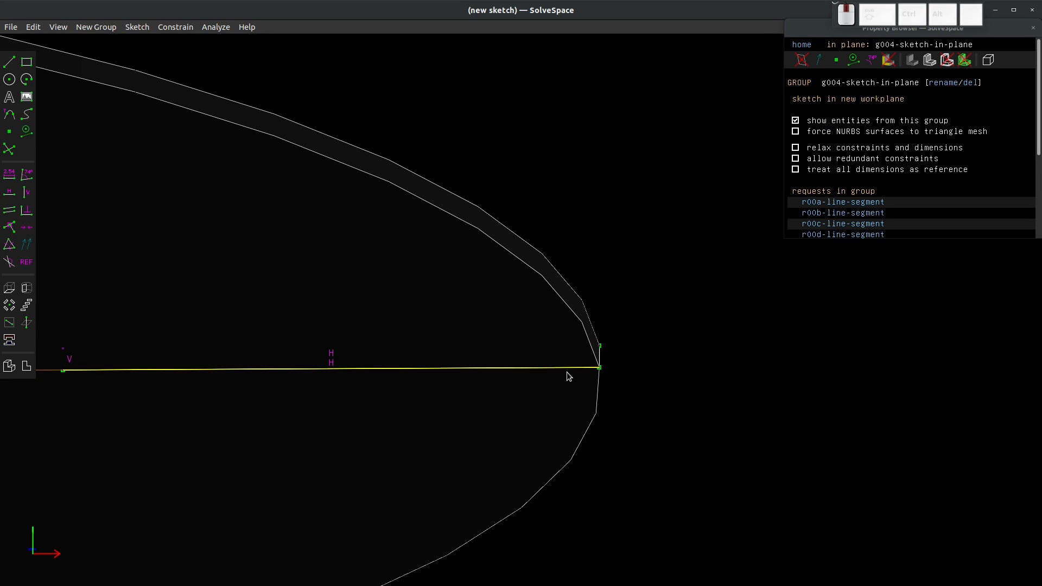
scroll(598, 379, "up", 2)
mouse_move(600, 384)
middle_mouse_down()
mouse_move(600, 365)
mouse_move(497, 274)
mouse_move(421, 239)
mouse_move(393, 263)
mouse_move(412, 291)
mouse_move(535, 284)
mouse_move(591, 303)
middle_mouse_up()
mouse_move(512, 302)
middle_mouse_down()
mouse_move(511, 263)
mouse_move(514, 282)
middle_mouse_up()
key("ctrl+z")
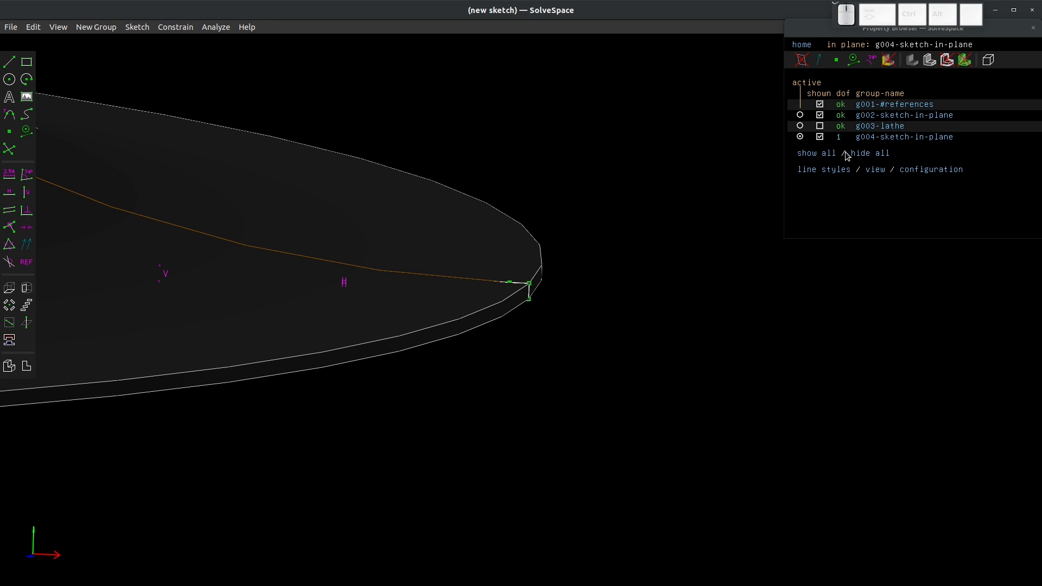
left_click(819, 126)
left_click(863, 137)
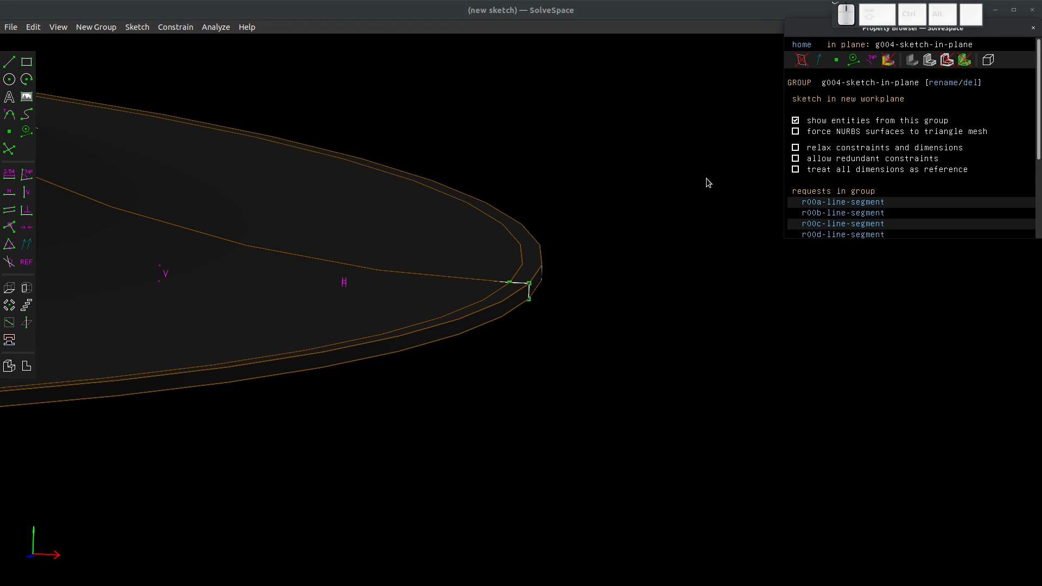
left_click_drag(509, 283, 544, 288)
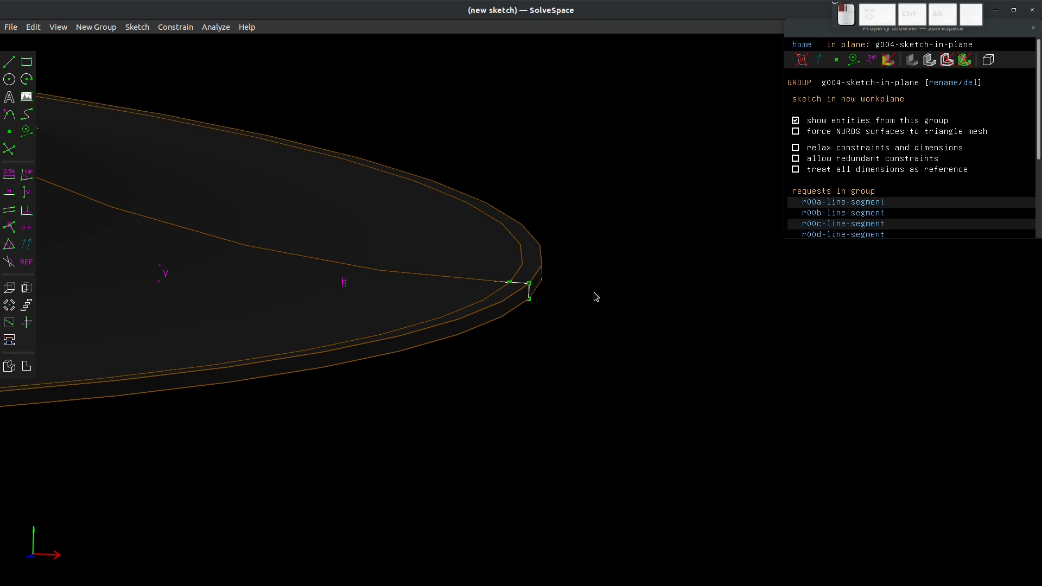
scroll(523, 297, "up", 3)
middle_click_drag(522, 297, 527, 262)
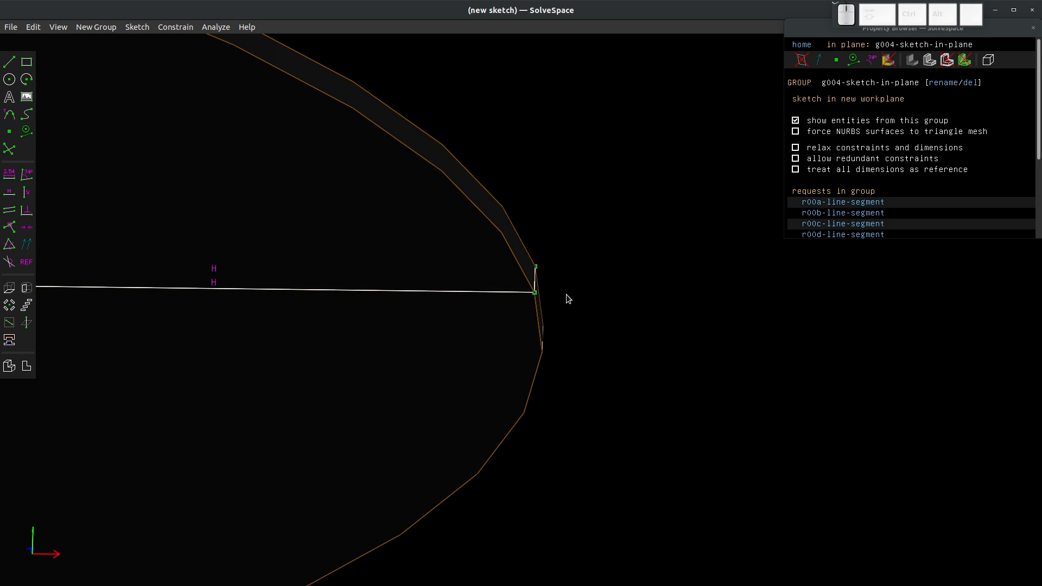
left_click(473, 265)
left_click(621, 250)
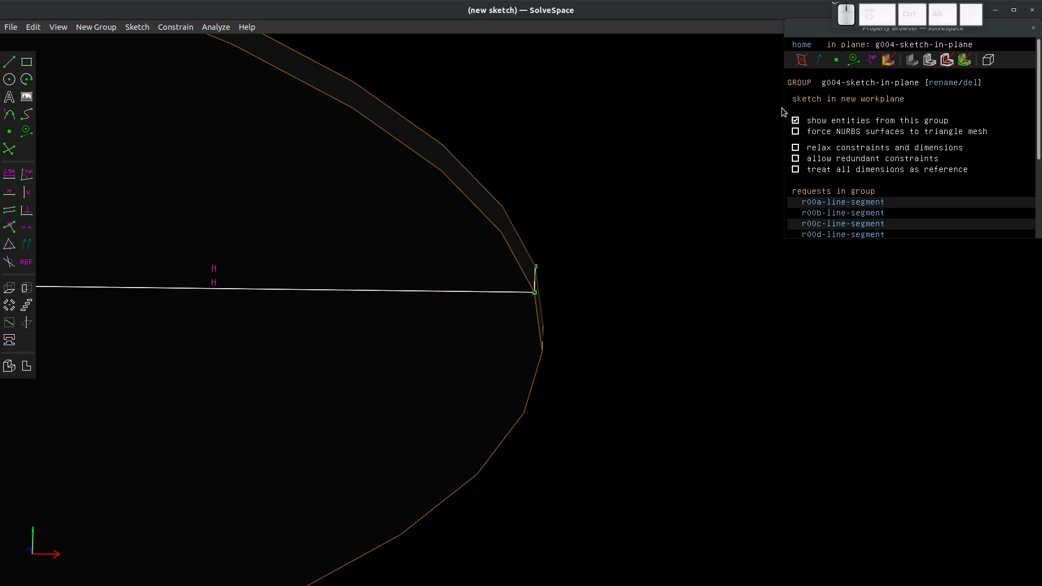
Turn off the shaded view and solid edges, and display hidden lines as fully visible around the rectangle sketch.
left_click(802, 45)
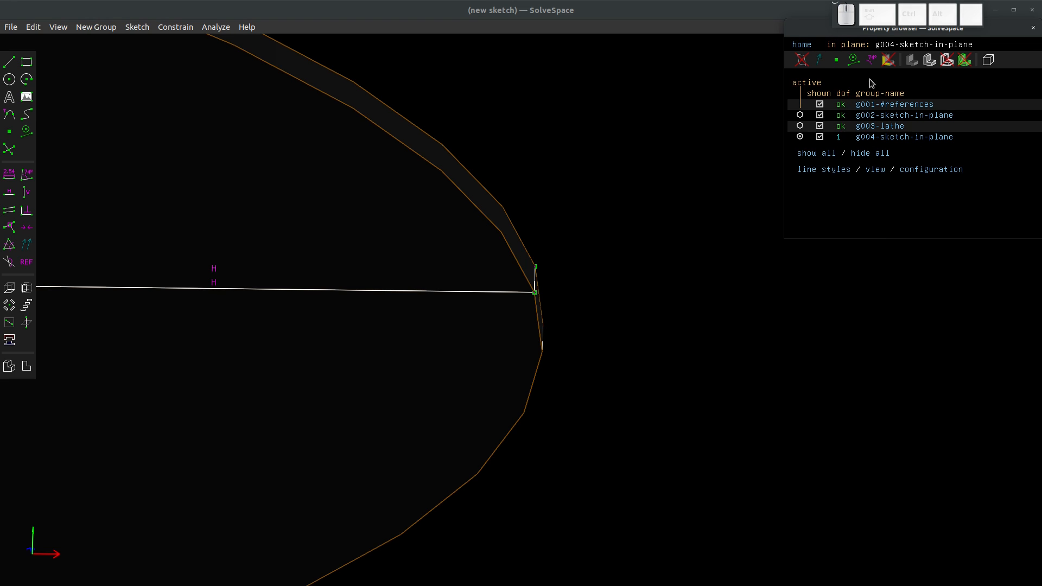
left_click(913, 61)
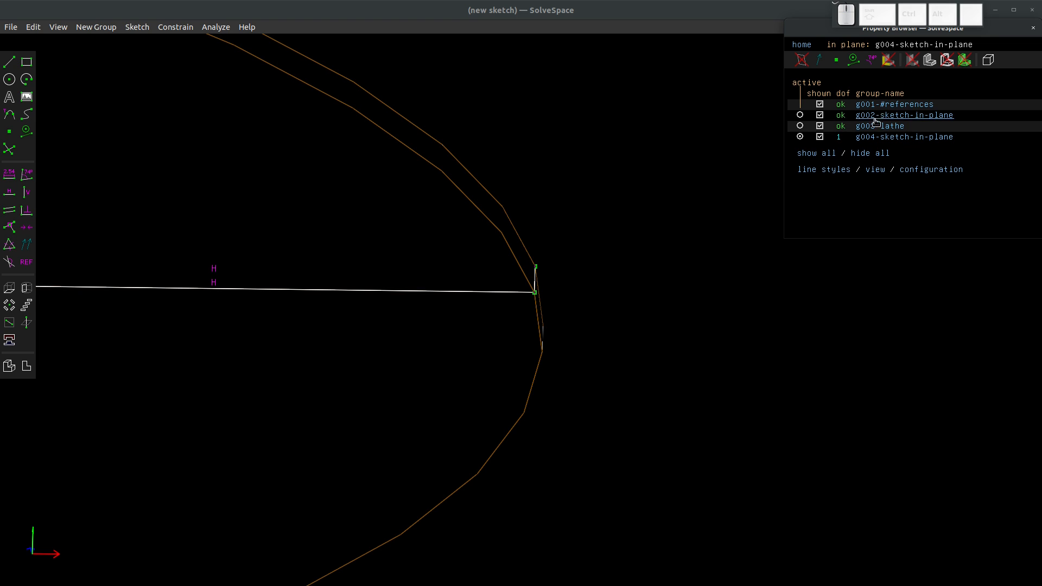
left_click(930, 70)
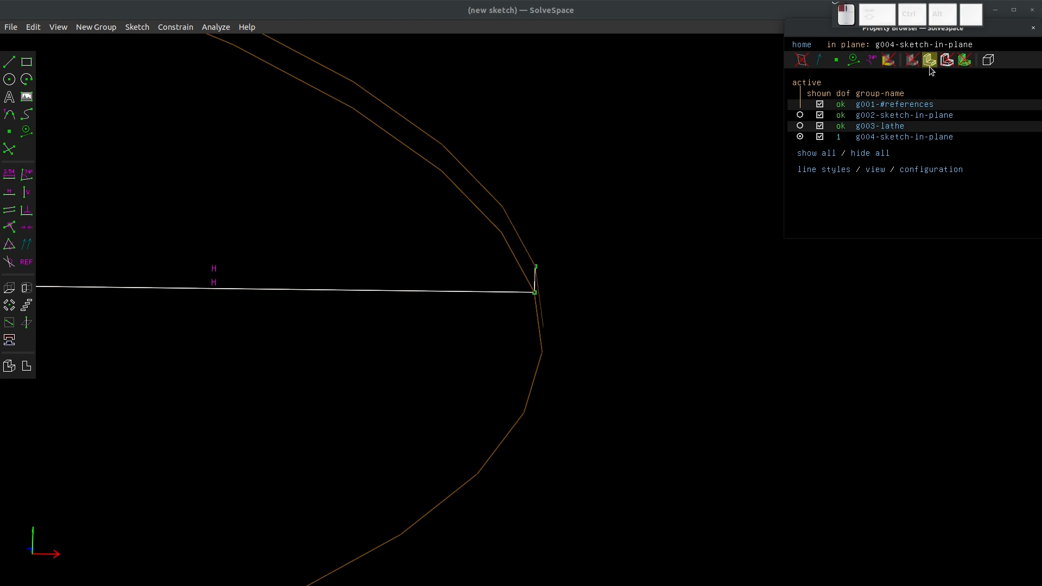
left_click(988, 61)
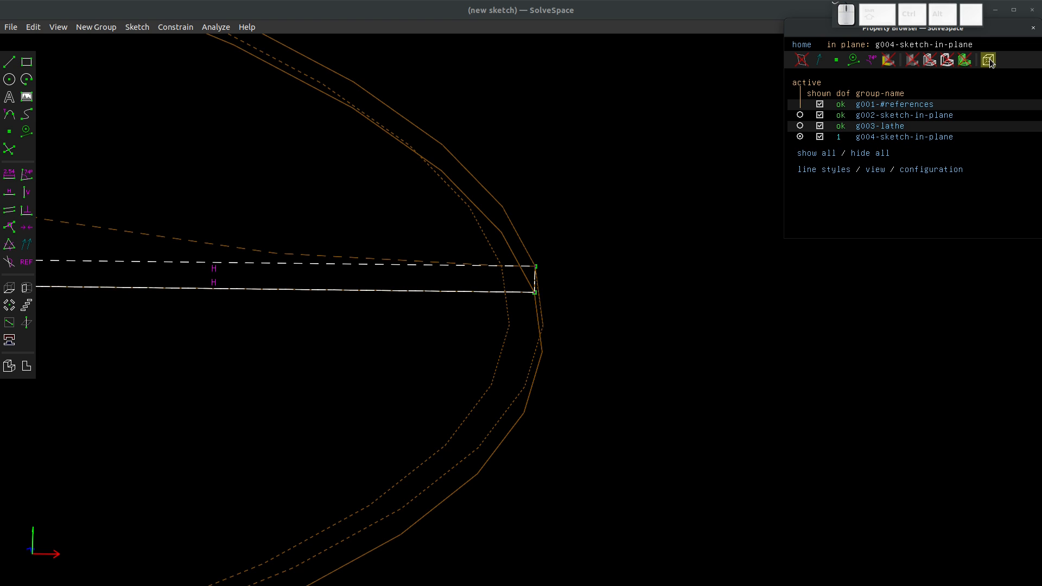
left_click(989, 61)
scroll(660, 200, "down", 3)
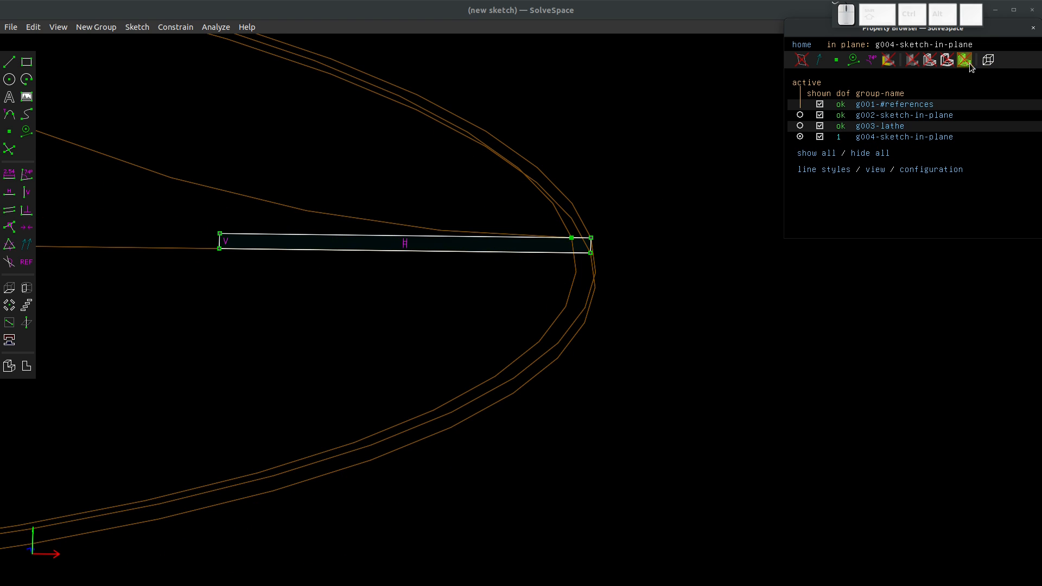
left_click(989, 61)
left_click(989, 62)
left_click(989, 62)
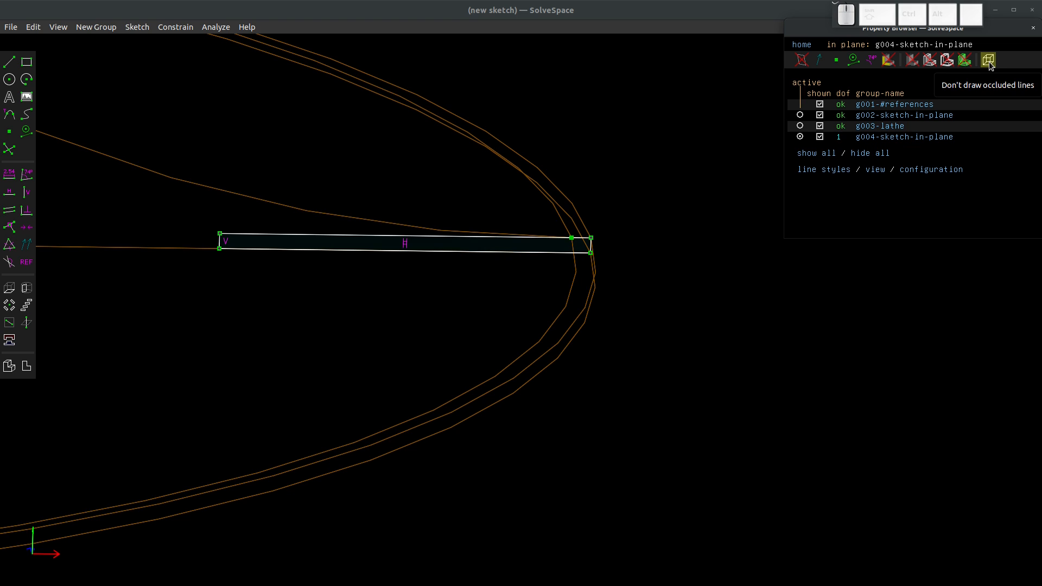
Make the rectangle's lower inner corner coincident with the lathe profile's bottom point at the bore edge.
mouse_move(252, 268)
middle_mouse_down()
mouse_move(488, 242)
mouse_move(294, 230)
mouse_move(127, 253)
middle_mouse_up()
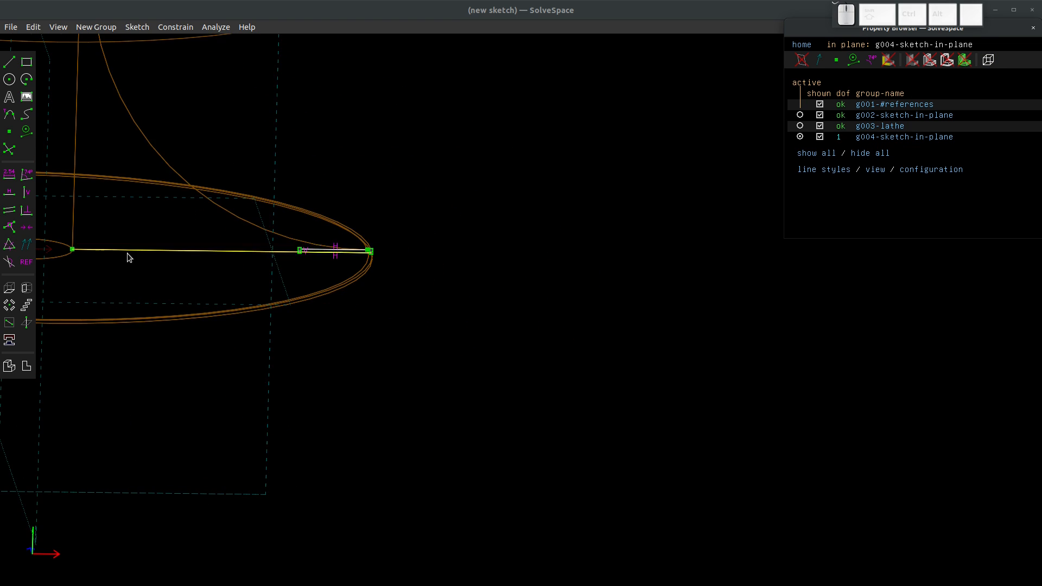
scroll(86, 252, "up", 5)
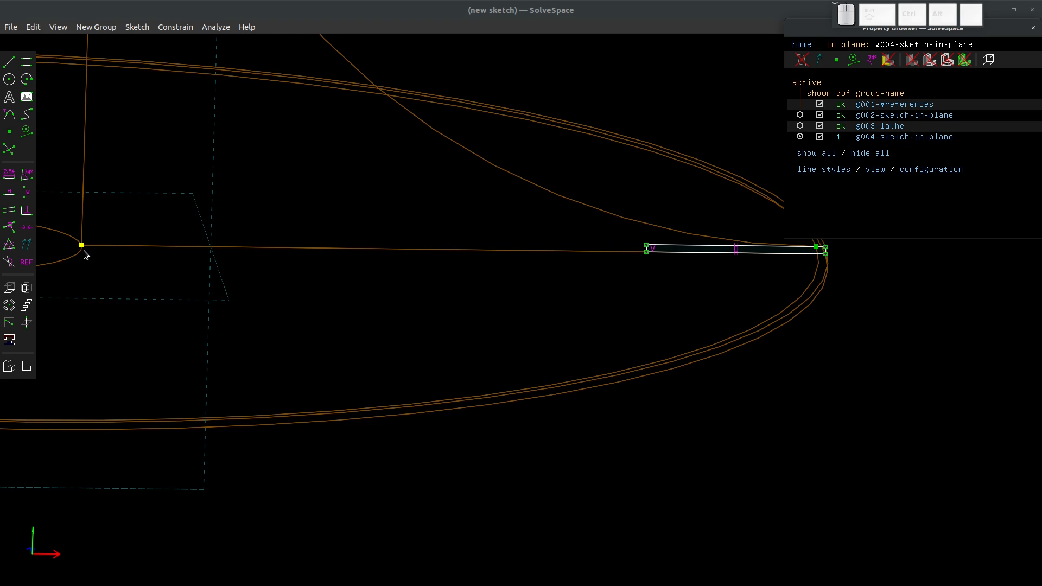
left_click(84, 251)
left_click(646, 252)
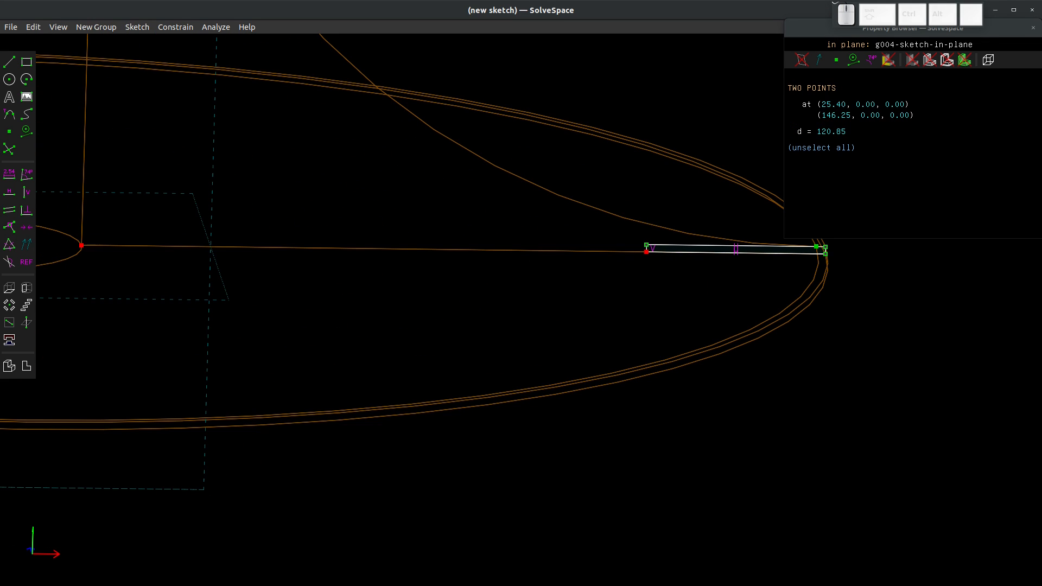
left_click(10, 227)
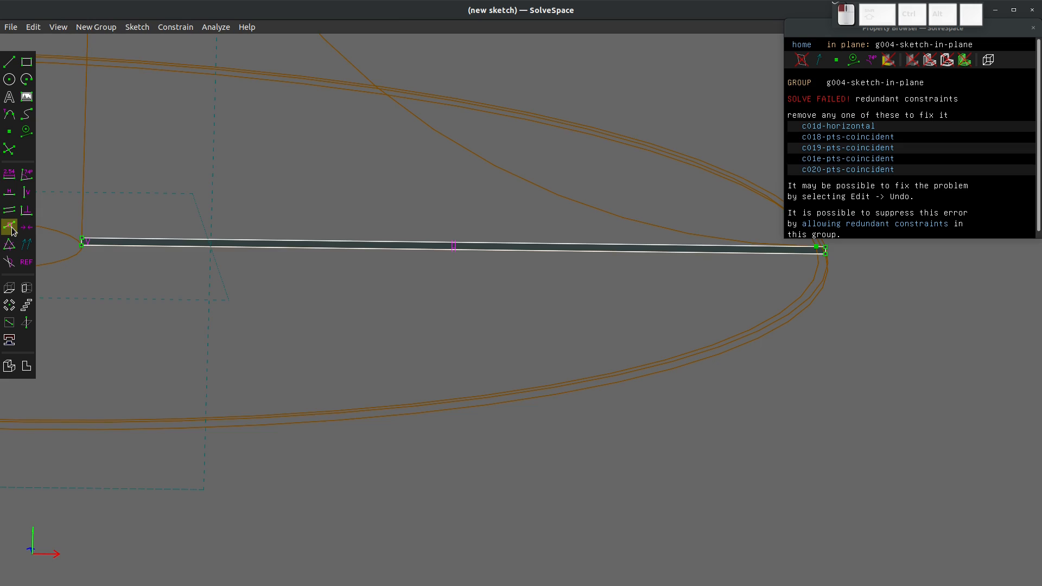
Delete the c01d-horizontal constraint from the rectangle's upper side through the list of redundant constraints.
scroll(205, 272, "down", 1)
scroll(135, 256, "up", 3)
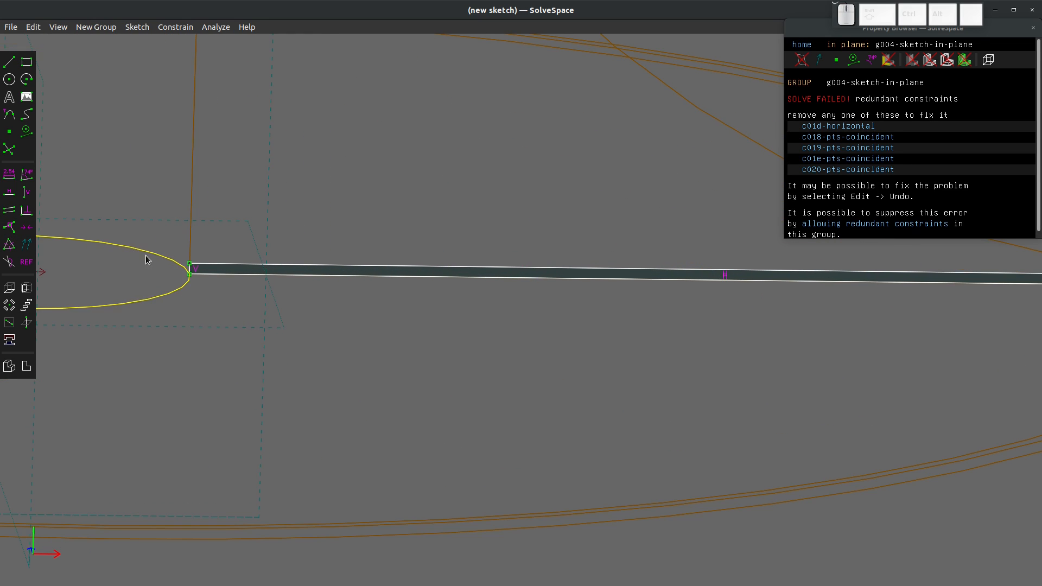
scroll(164, 265, "down", 2)
scroll(475, 305, "up", 2)
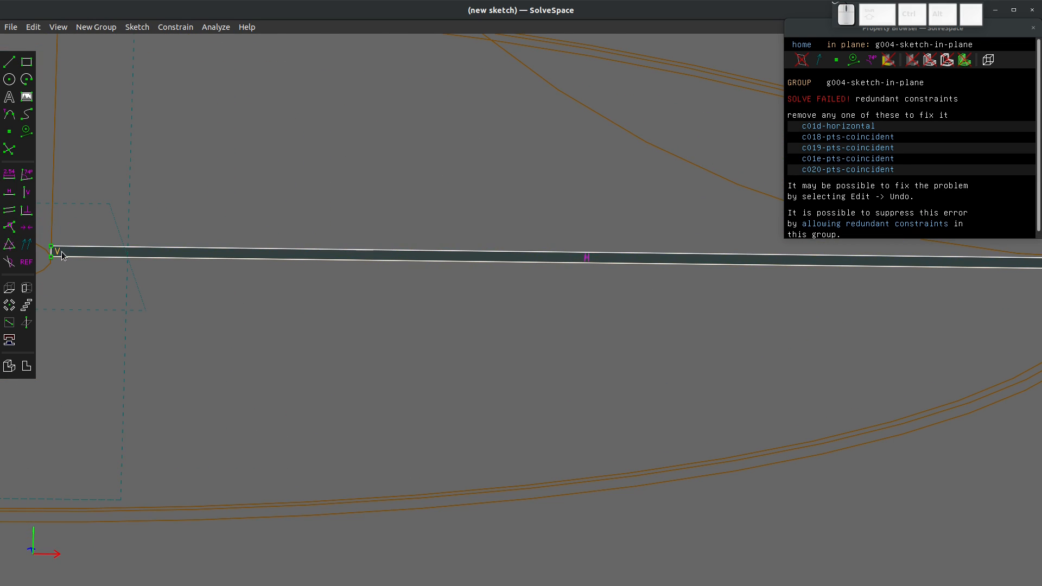
scroll(182, 275, "down", 3)
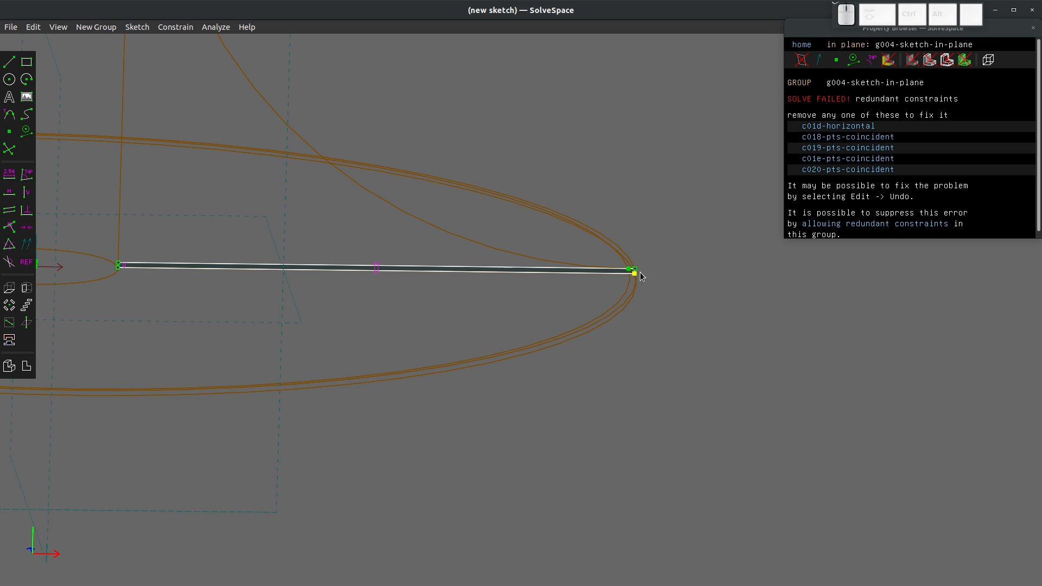
left_click(826, 126)
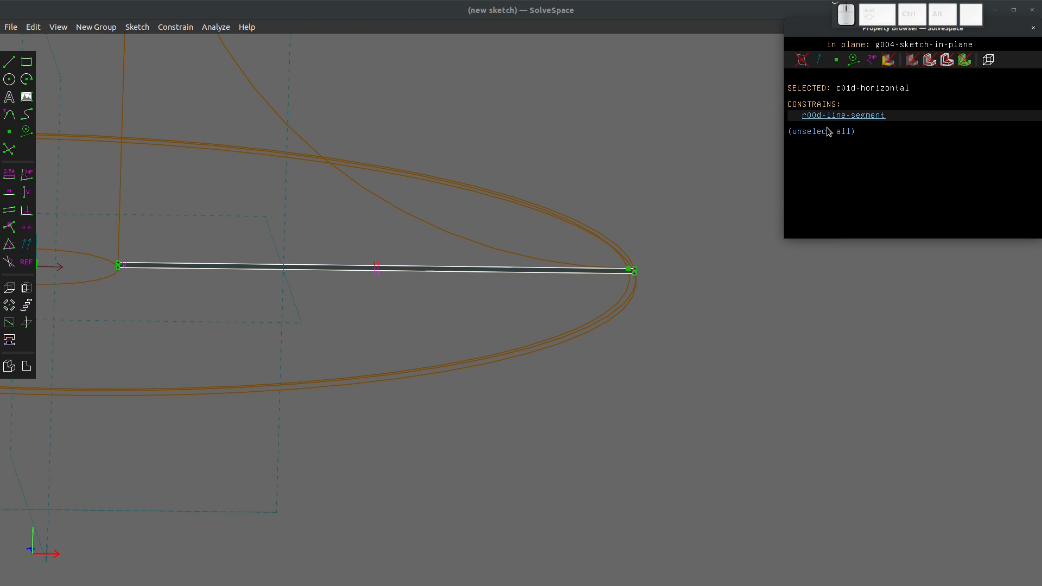
left_click(826, 130)
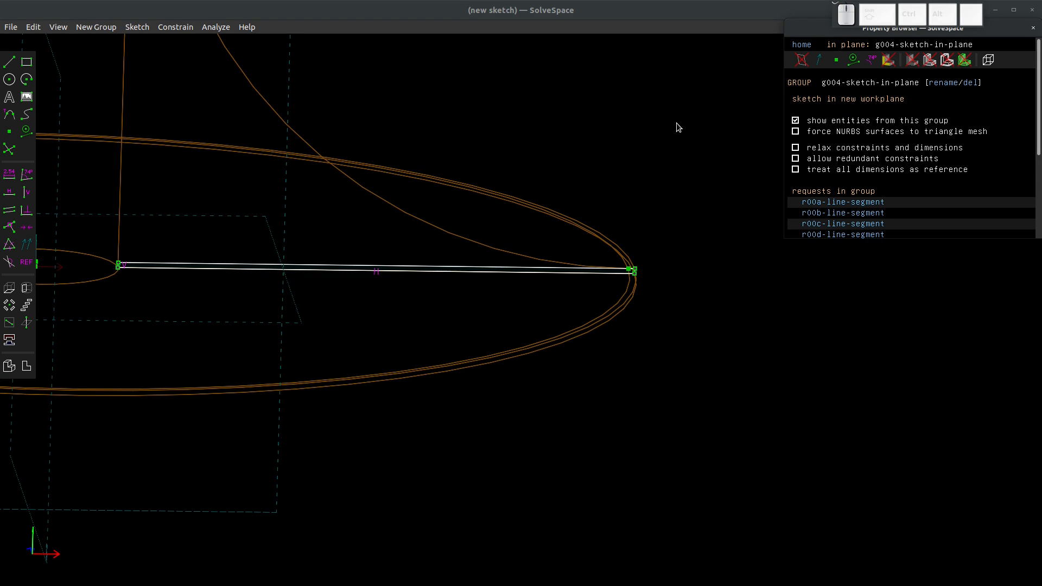
Hide the g003-lathe, g002-sketch-in-plane and g001-#references groups and turn the shaded view of the solid back on.
mouse_move(676, 123)
middle_mouse_down()
mouse_move(572, 102)
mouse_move(551, 148)
middle_mouse_up()
scroll(865, 175, "down", 4)
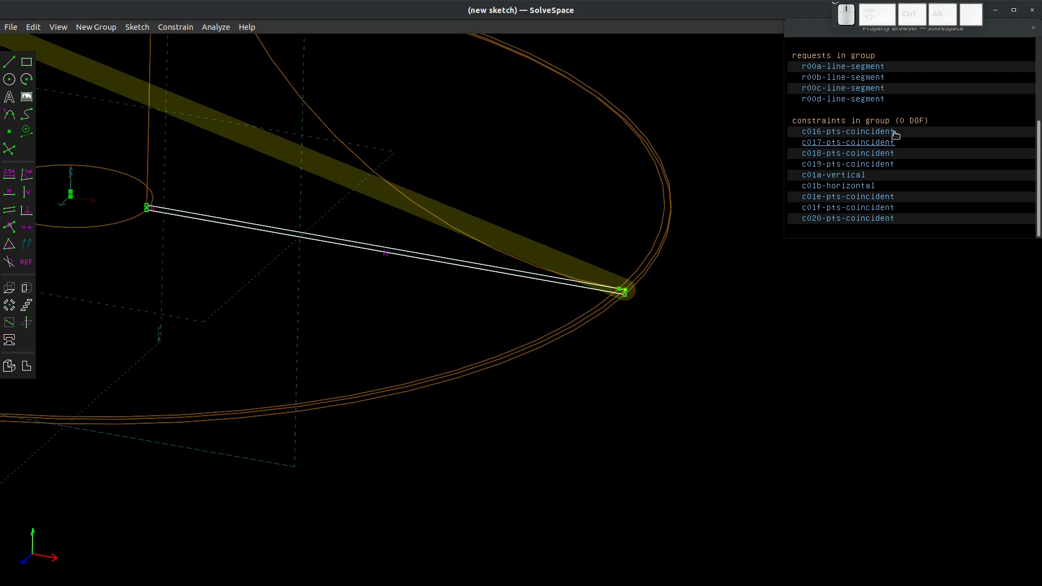
scroll(373, 152, "down", 7)
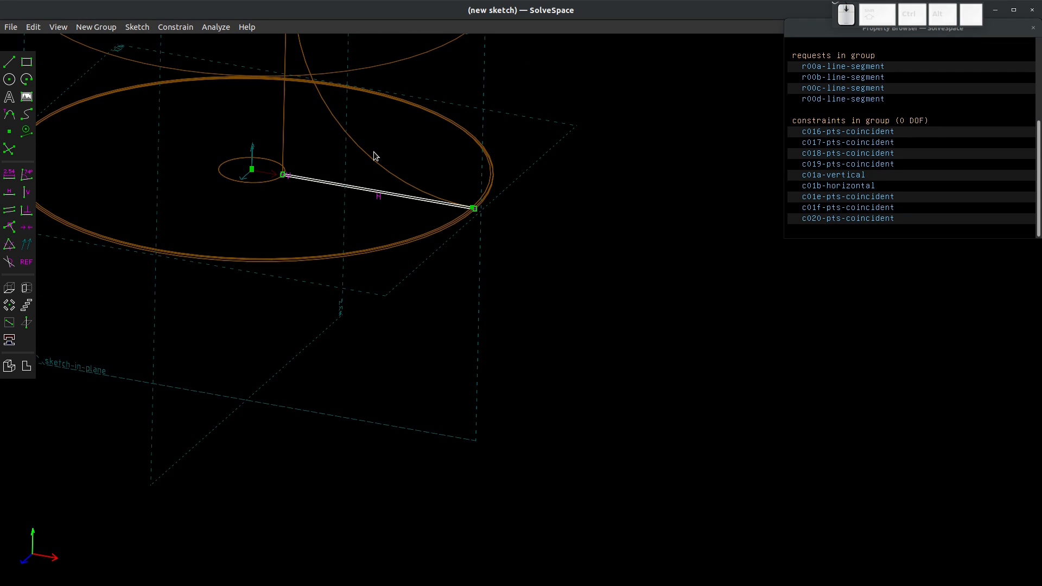
mouse_move(366, 168)
middle_mouse_down()
mouse_move(364, 224)
mouse_move(363, 79)
middle_mouse_up()
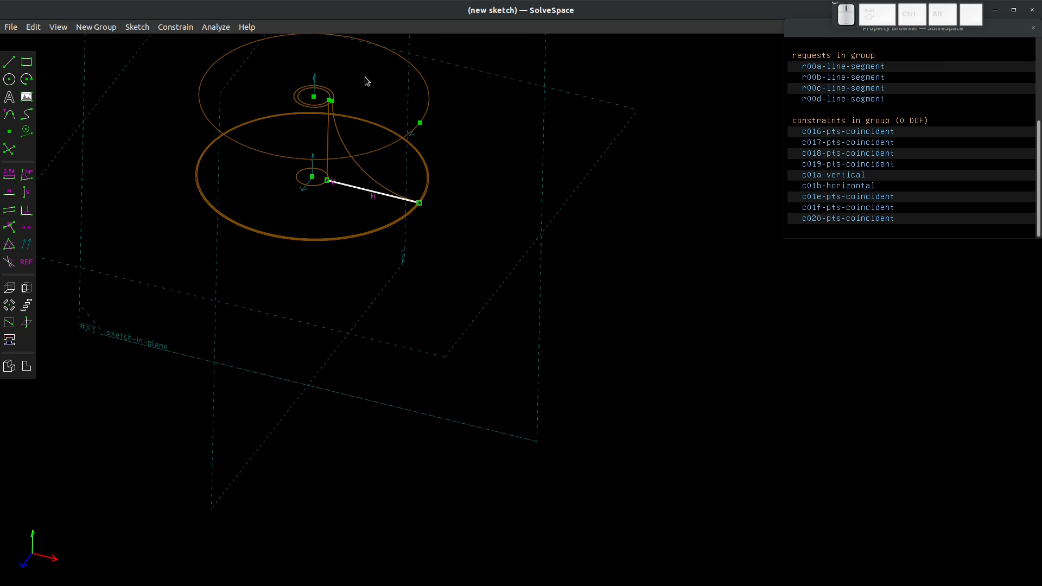
scroll(363, 79, "up", 4)
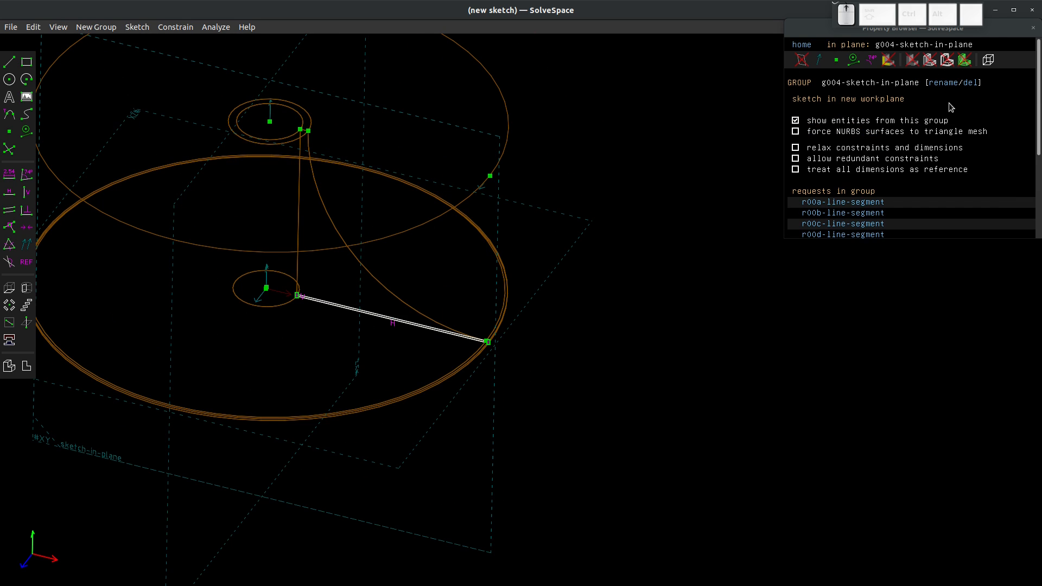
scroll(949, 107, "up", 4)
left_click(802, 45)
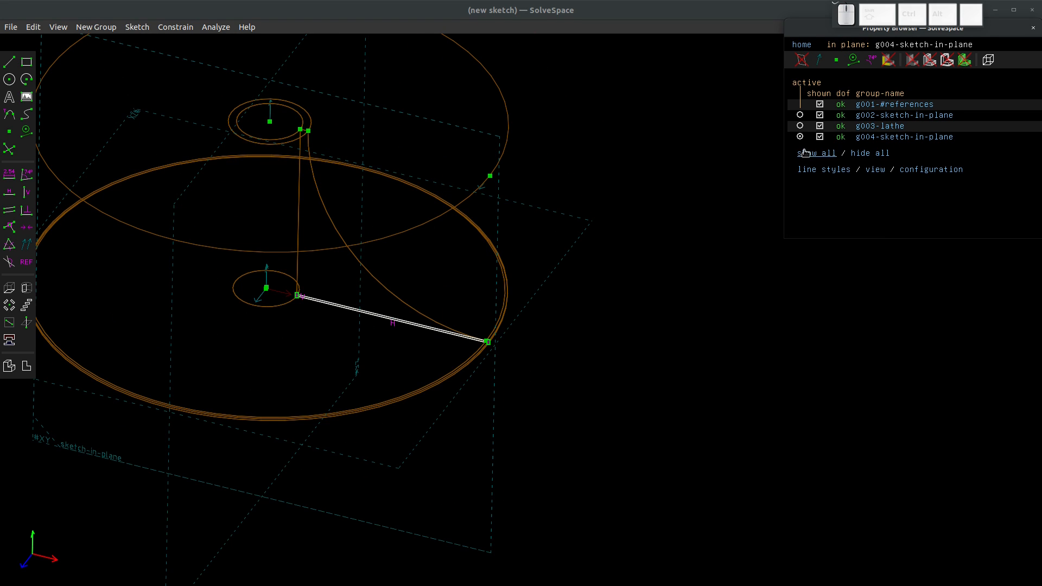
left_click(820, 126)
left_click(820, 115)
left_click(820, 104)
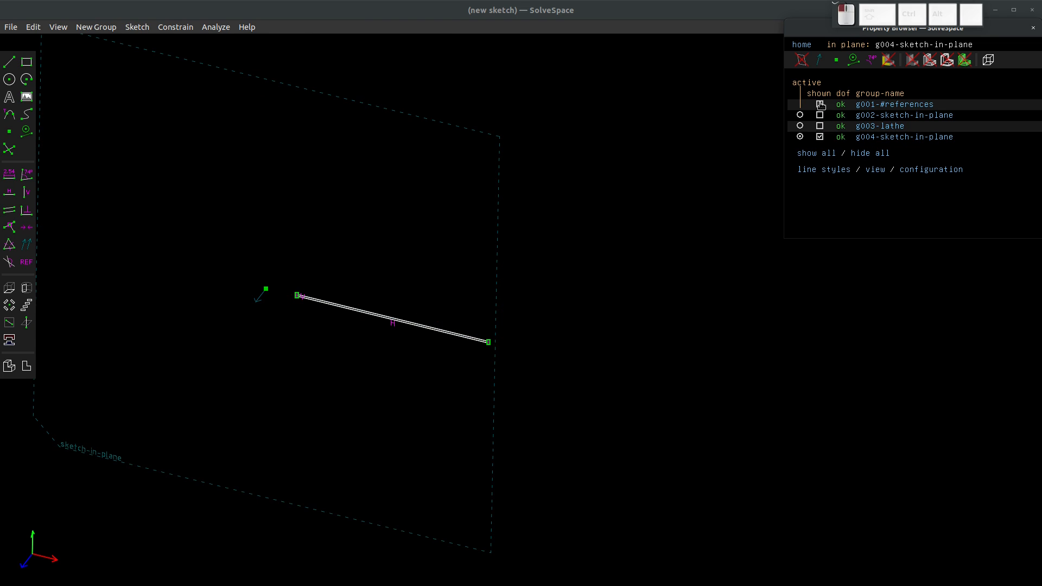
left_click(912, 61)
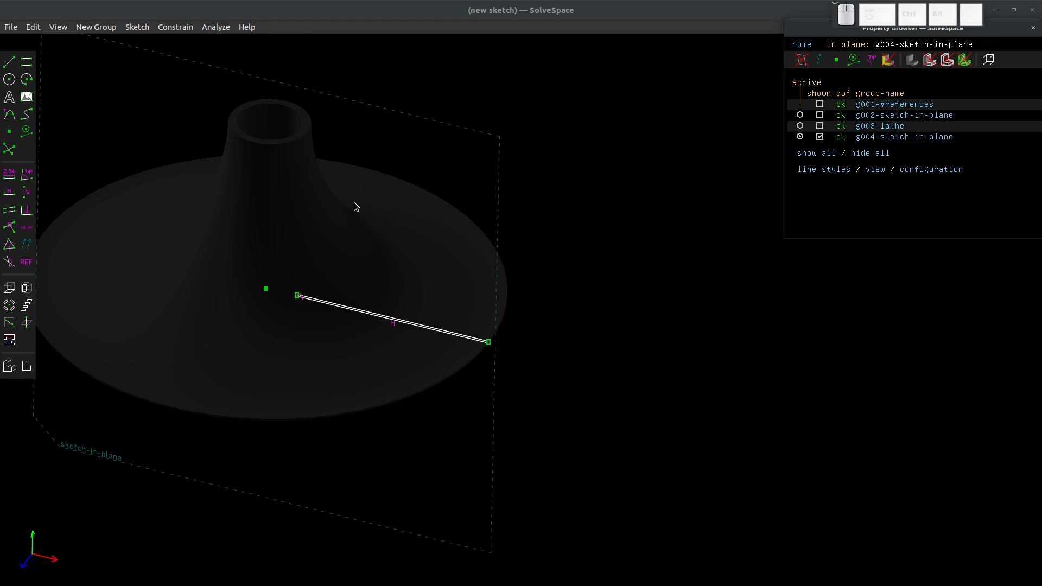
mouse_move(354, 206)
middle_mouse_down()
mouse_move(332, 193)
mouse_move(341, 203)
middle_mouse_up()
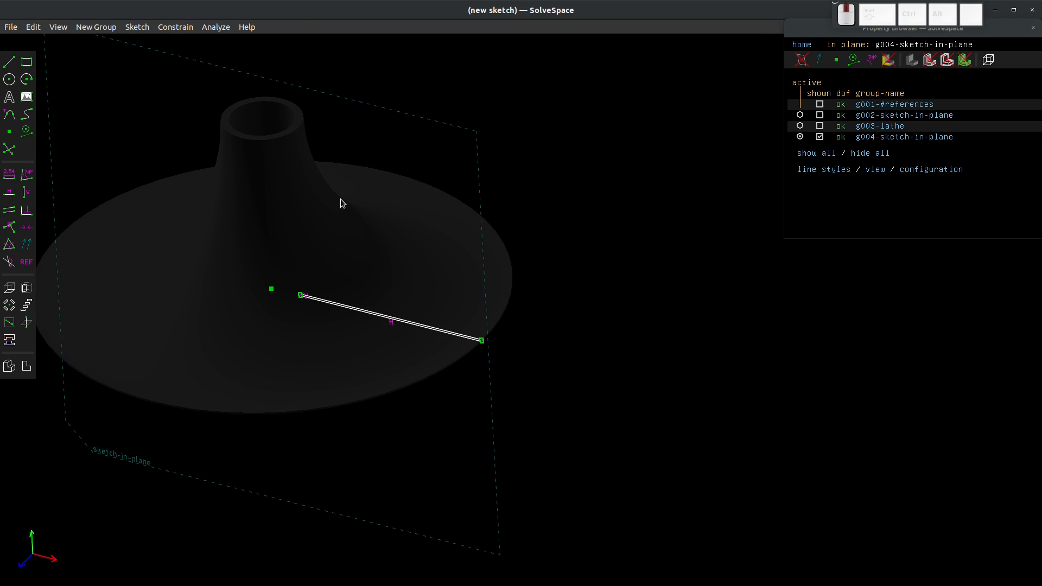
Show the g001-#references group again and examine the origin and its axes from the hub's underside.
left_click(820, 104)
mouse_move(372, 260)
middle_mouse_down()
mouse_move(382, 156)
mouse_move(365, 317)
mouse_move(384, 301)
middle_mouse_up()
scroll(380, 301, "down", 3)
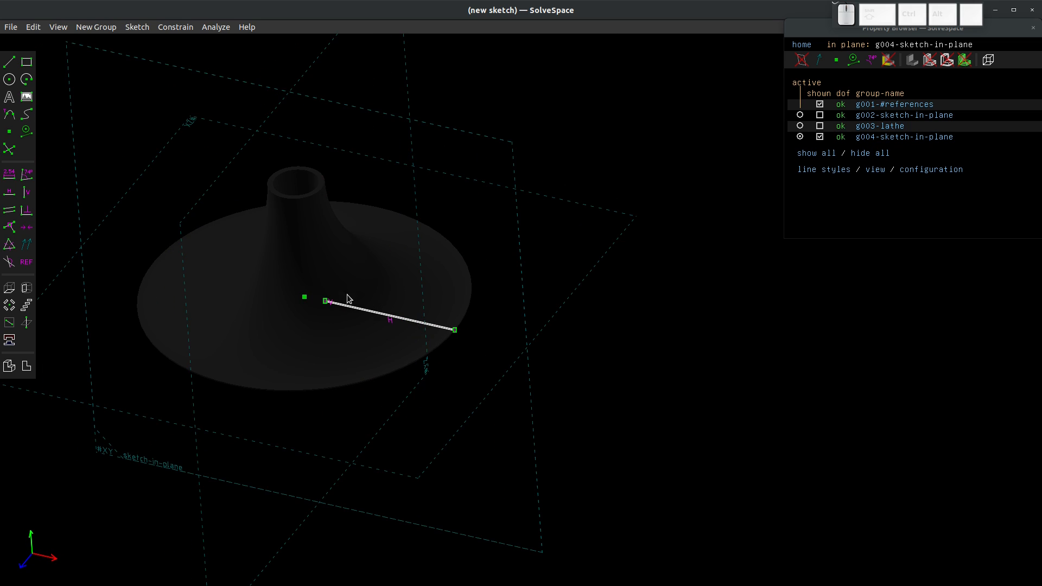
scroll(326, 309, "up", 5)
middle_click_drag(317, 315, 323, 217)
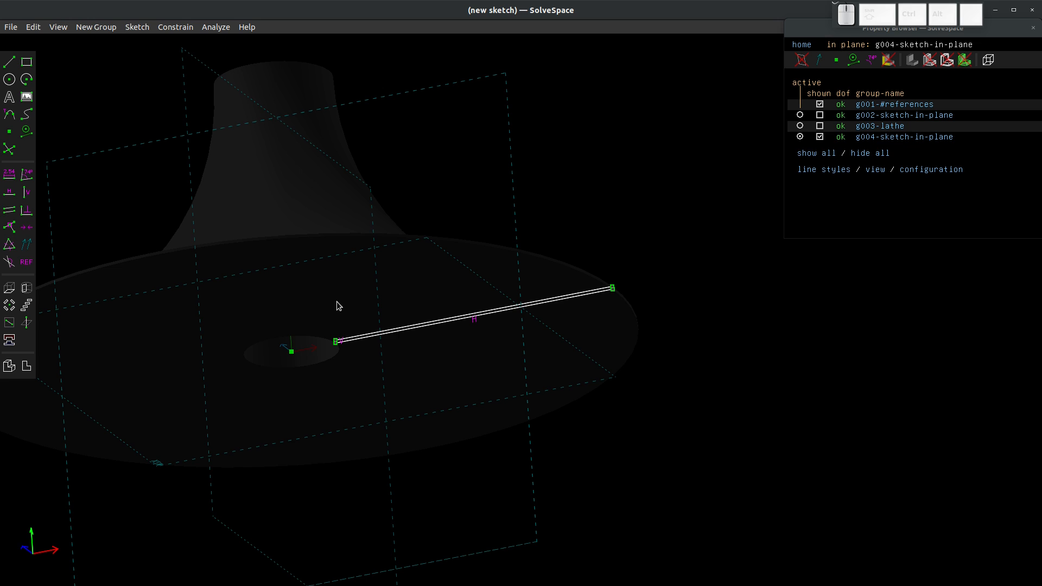
scroll(304, 358, "up", 3)
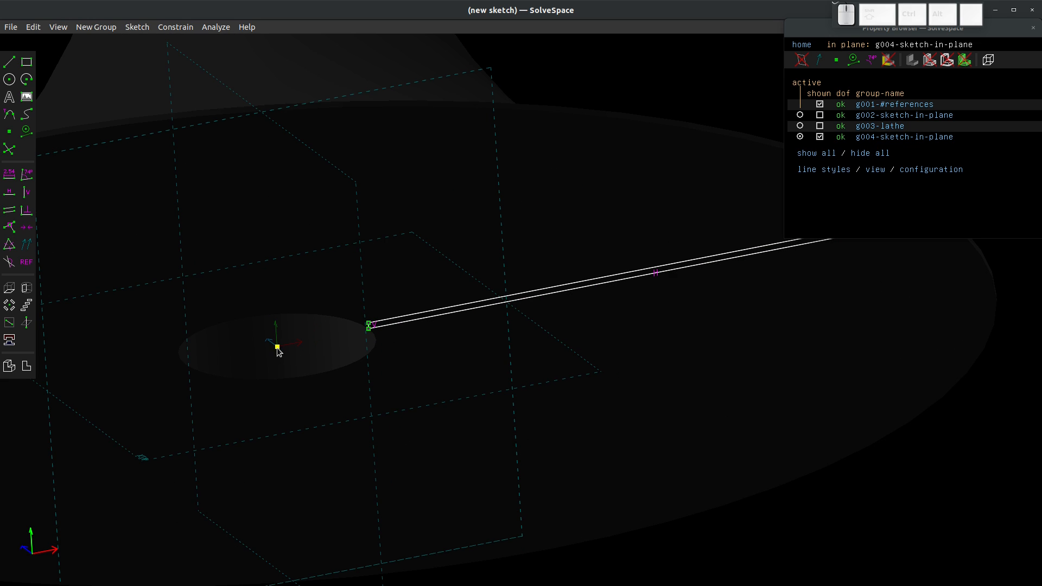
left_click(278, 347)
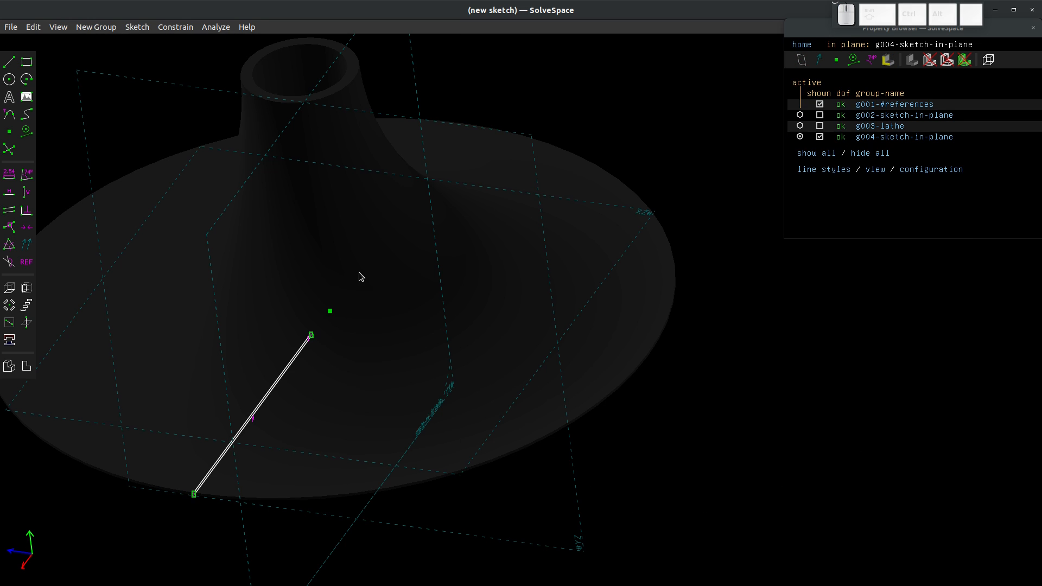
middle_click_drag(348, 294, 347, 498)
scroll(308, 457, "up", 7)
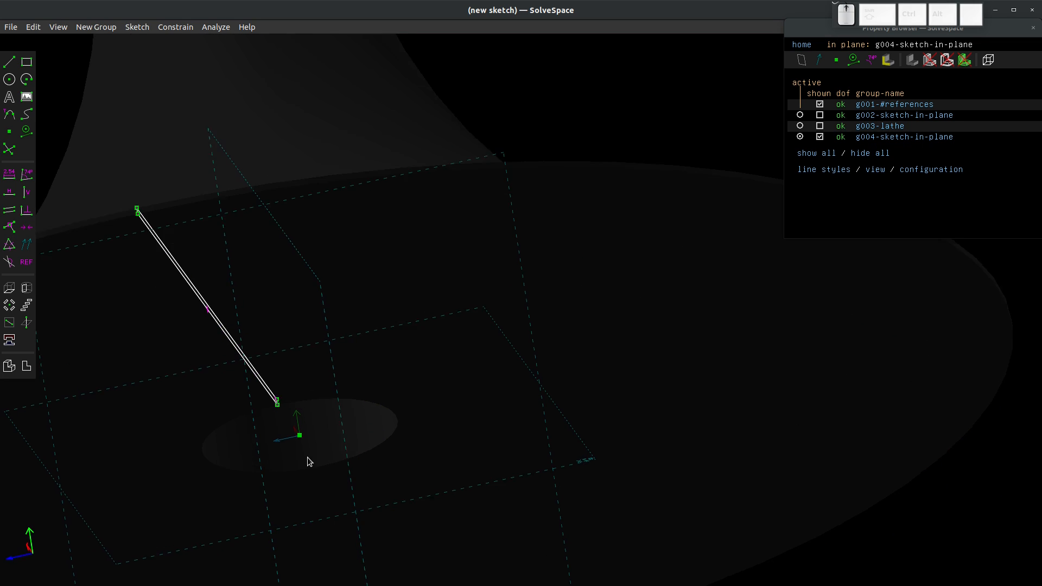
Create a helical extrusion group from the rectangle sketch, using the origin point and its vertical normal as the axis.
left_click(297, 421)
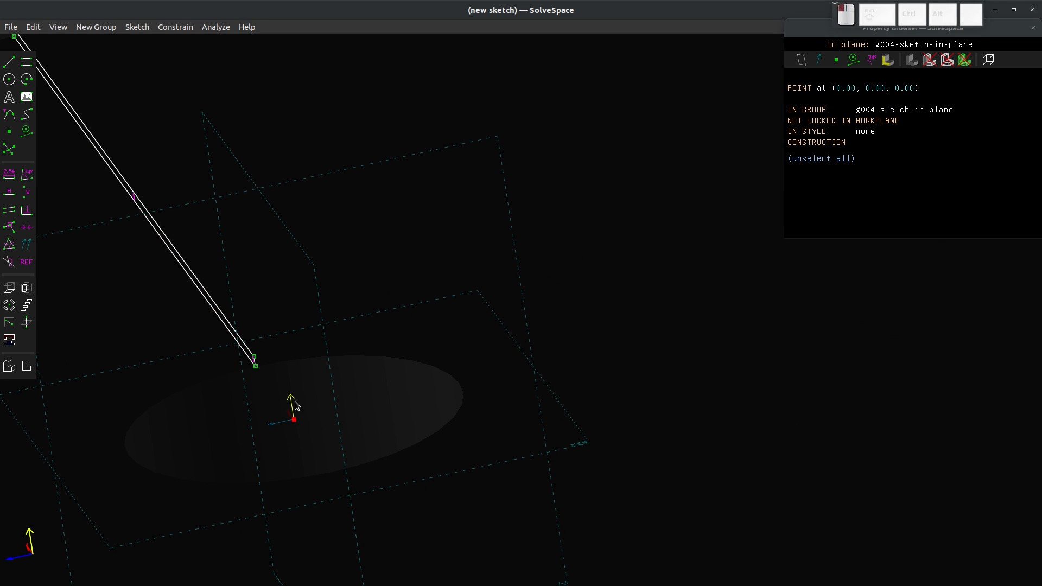
left_click(294, 403)
middle_click_drag(295, 403, 446, 376)
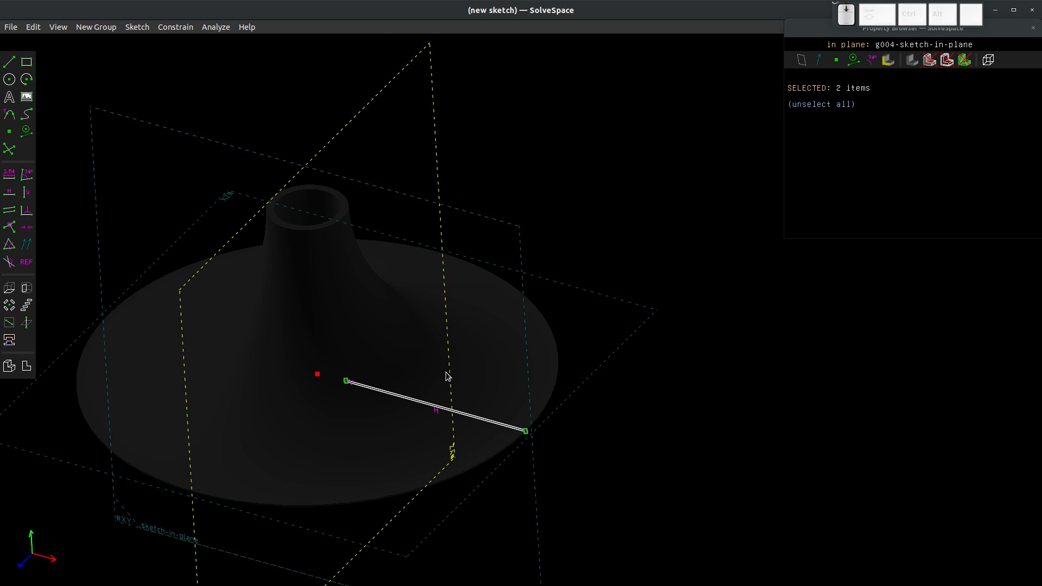
scroll(472, 449, "up", 3)
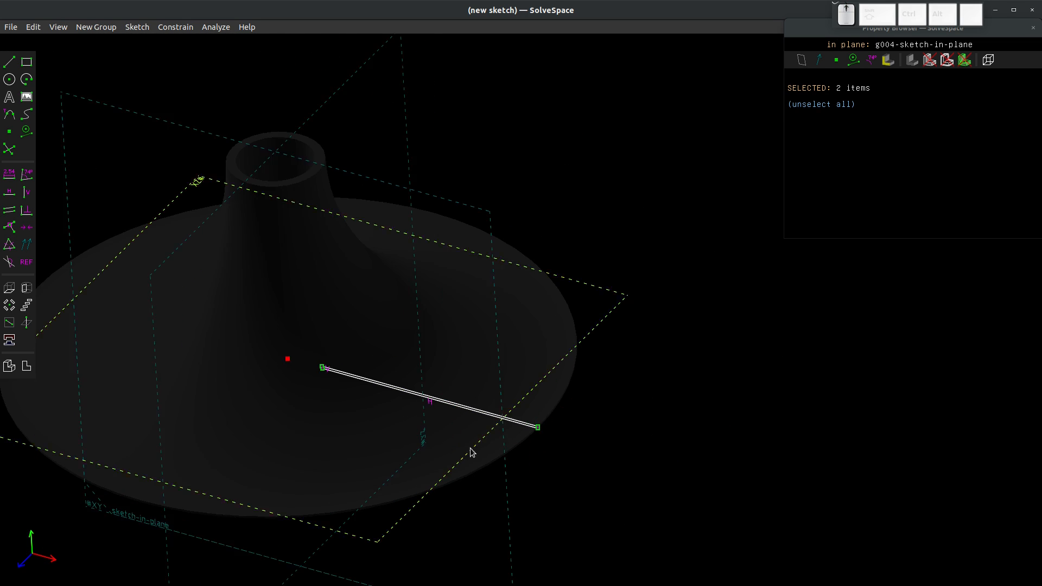
left_click(90, 30)
left_click(107, 111)
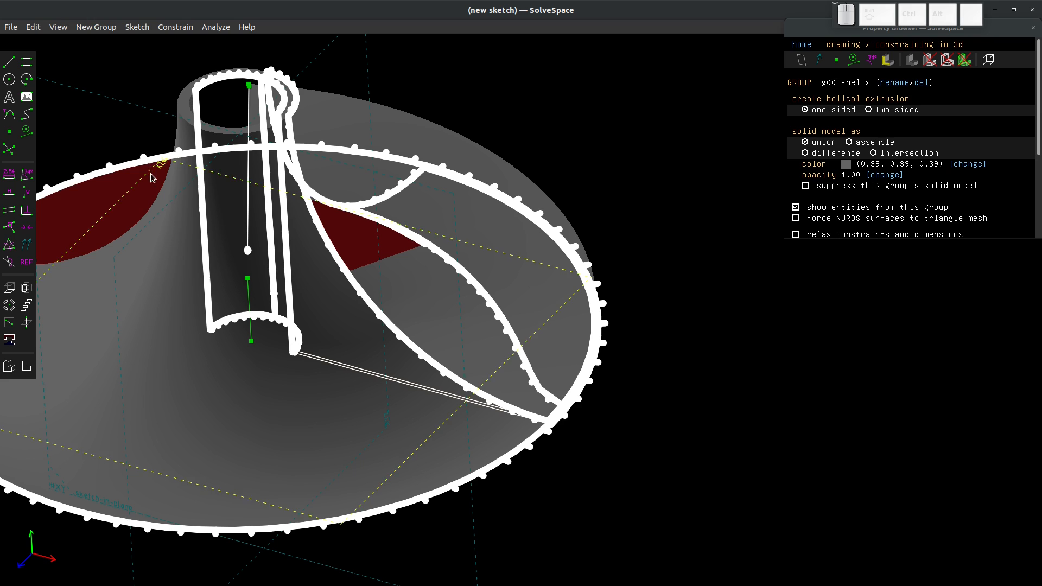
Examine the helical extrusion from several sides and change its solid model operation from union to assemble.
mouse_move(373, 333)
middle_mouse_down()
mouse_move(354, 294)
mouse_move(202, 373)
mouse_move(263, 338)
mouse_move(255, 314)
middle_mouse_up()
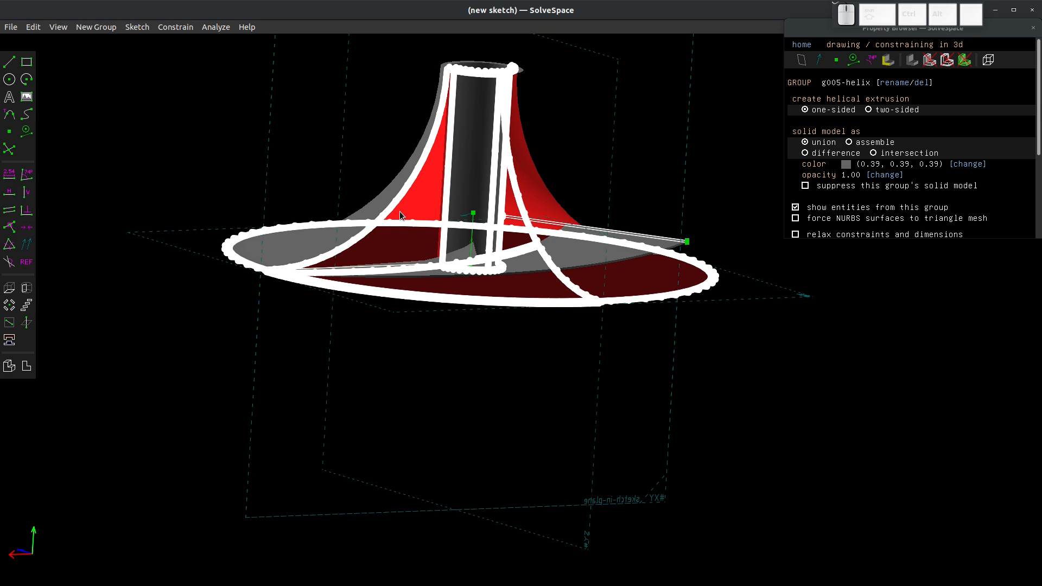
middle_click_drag(400, 210, 430, 250)
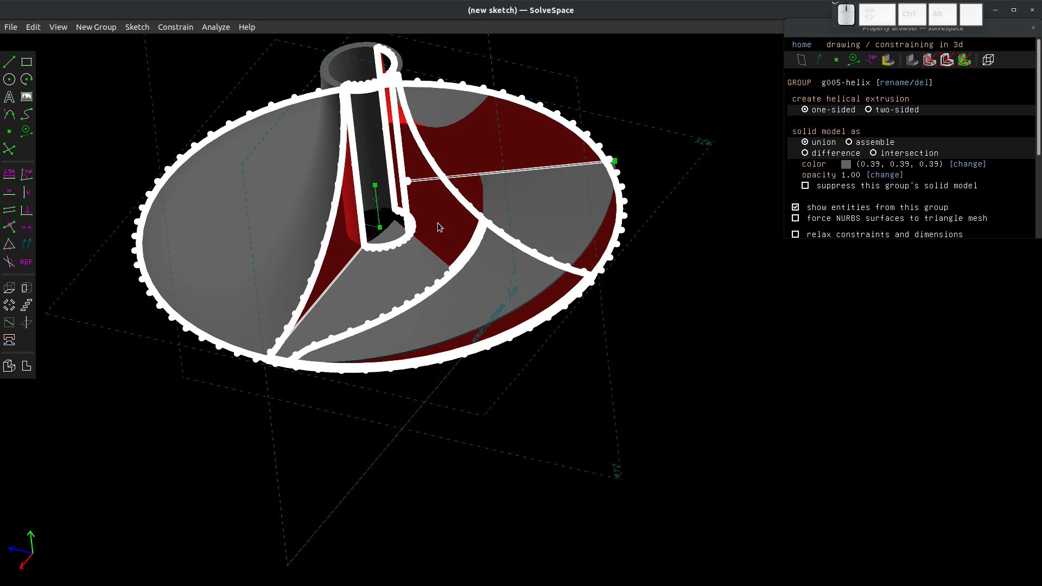
scroll(462, 206, "down", 1)
scroll(473, 201, "up", 2)
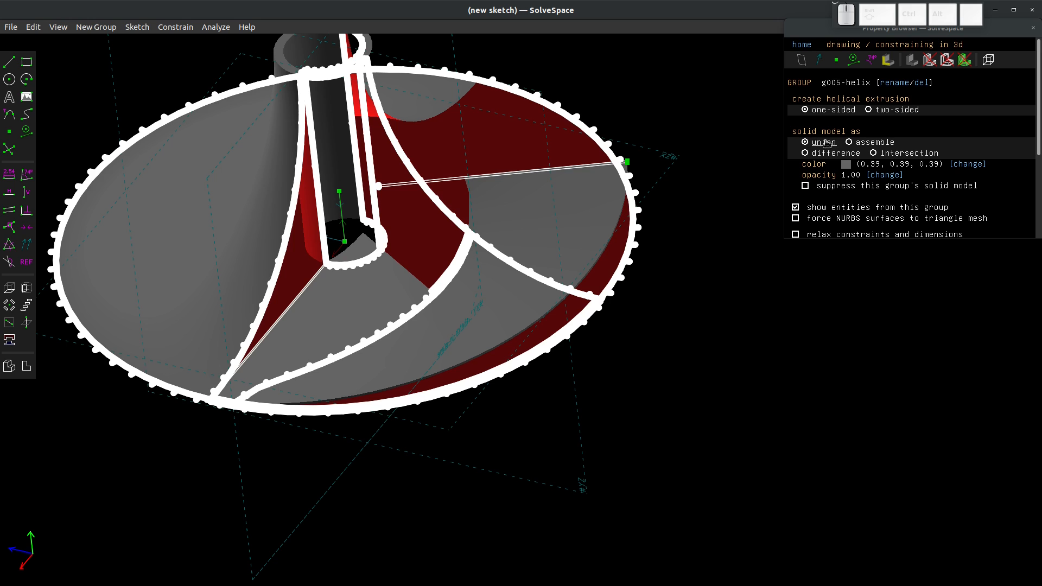
left_click(850, 143)
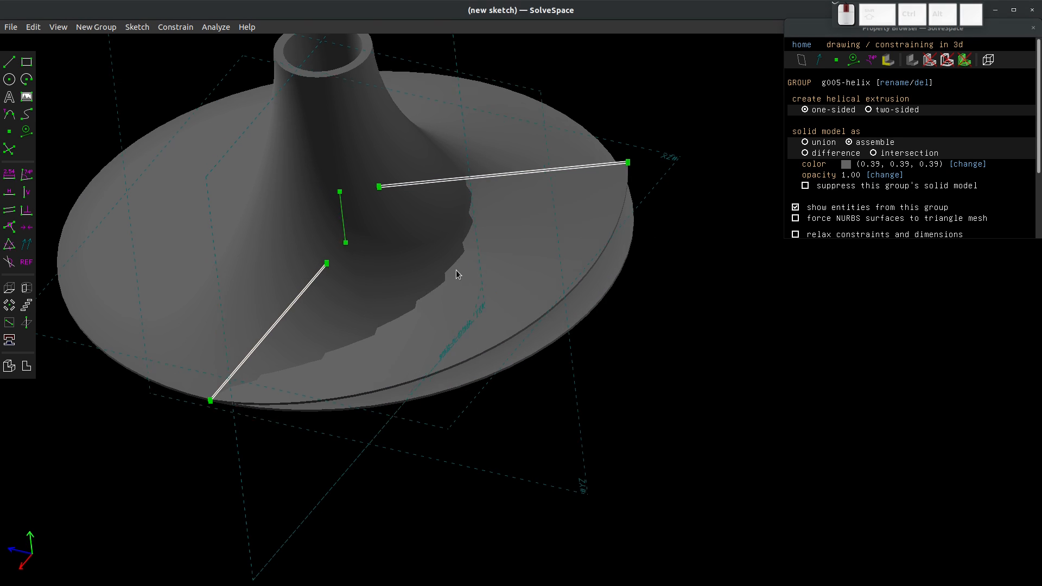
Pull the outer corner at the helical blade's far end around the hub toward its start to shorten the sweep.
middle_click_drag(456, 270, 325, 293)
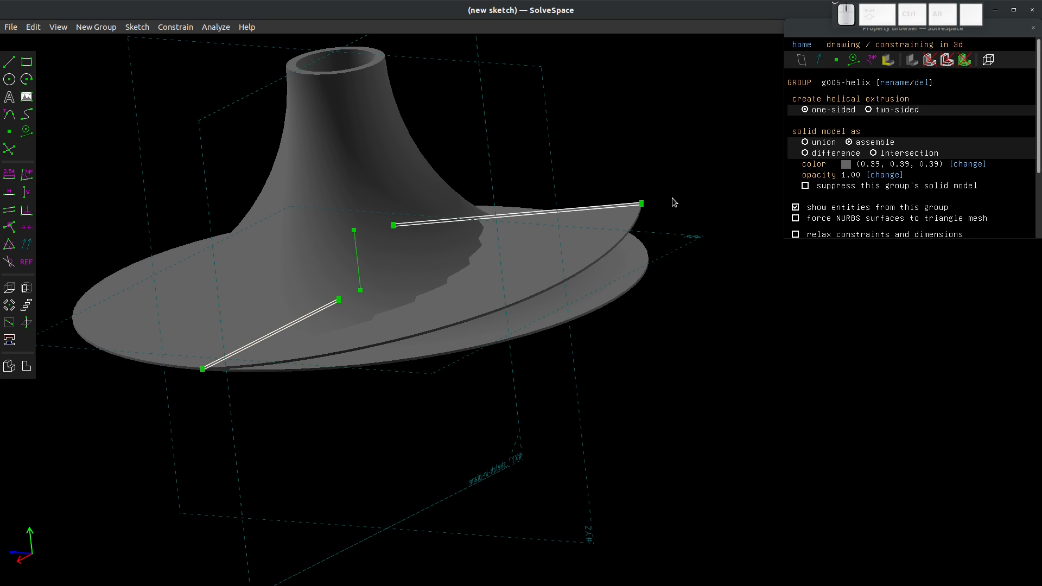
middle_click_drag(661, 224, 628, 304)
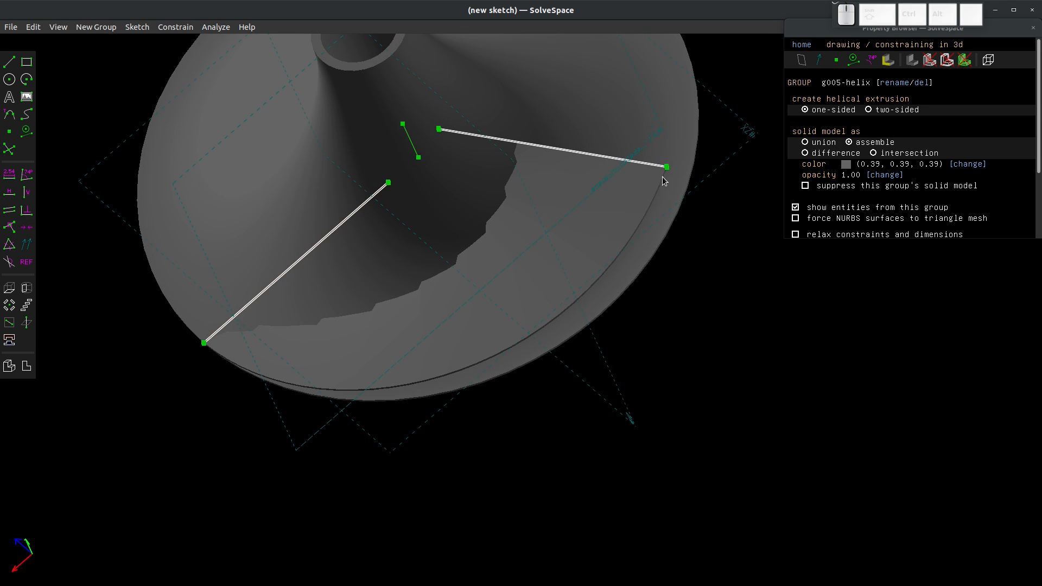
left_click_drag(666, 168, 360, 421)
mouse_move(360, 421)
middle_mouse_down()
mouse_move(339, 325)
mouse_move(347, 374)
mouse_move(312, 400)
middle_mouse_up()
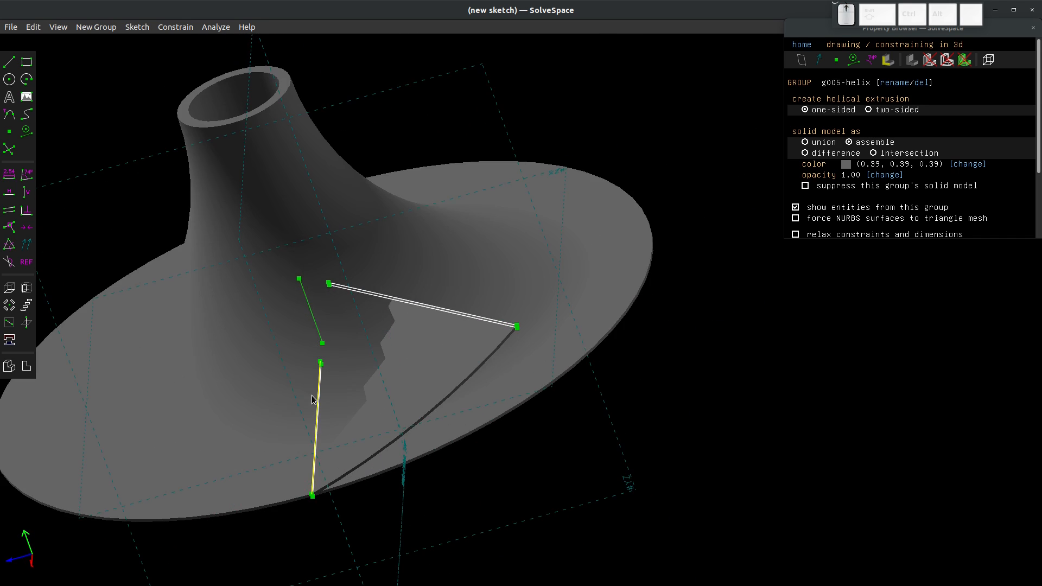
Constrain the angle between the helical blade's starting edge and its far-end edge to 70 degrees.
scroll(313, 400, "up", 4)
left_click(318, 399)
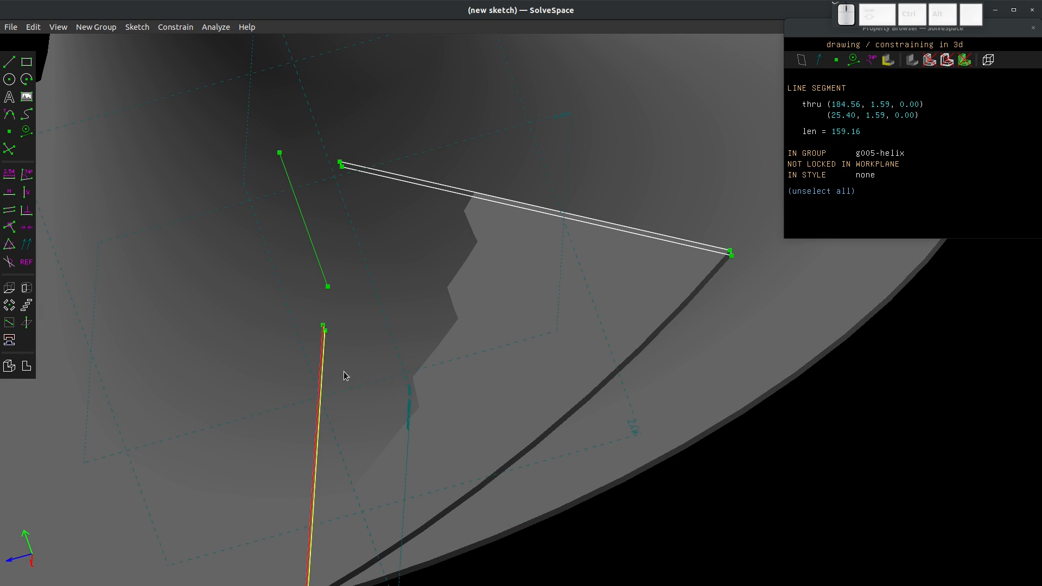
left_click(498, 200)
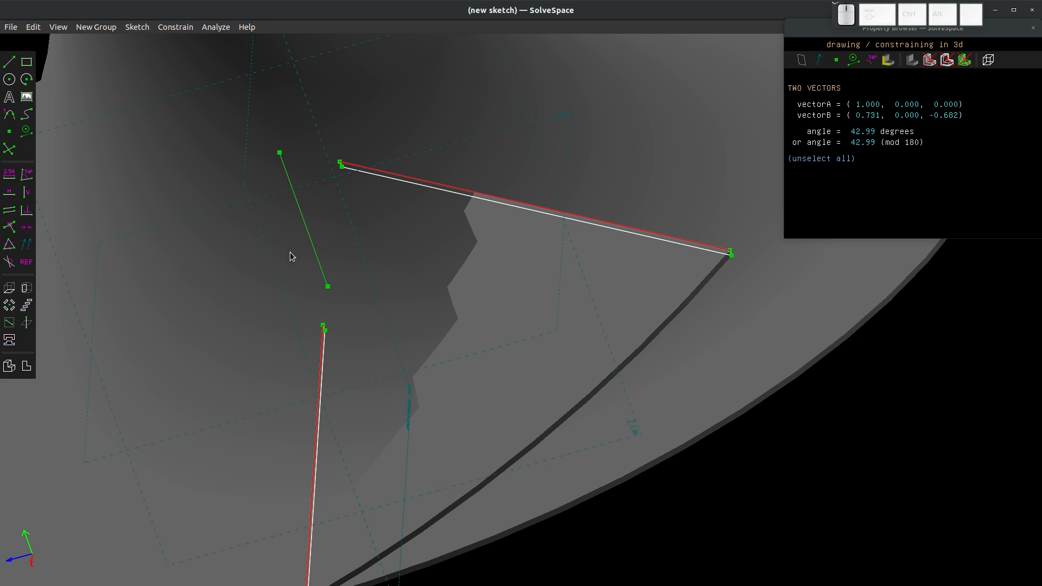
scroll(292, 257, "down", 5)
middle_click_drag(328, 353, 351, 382)
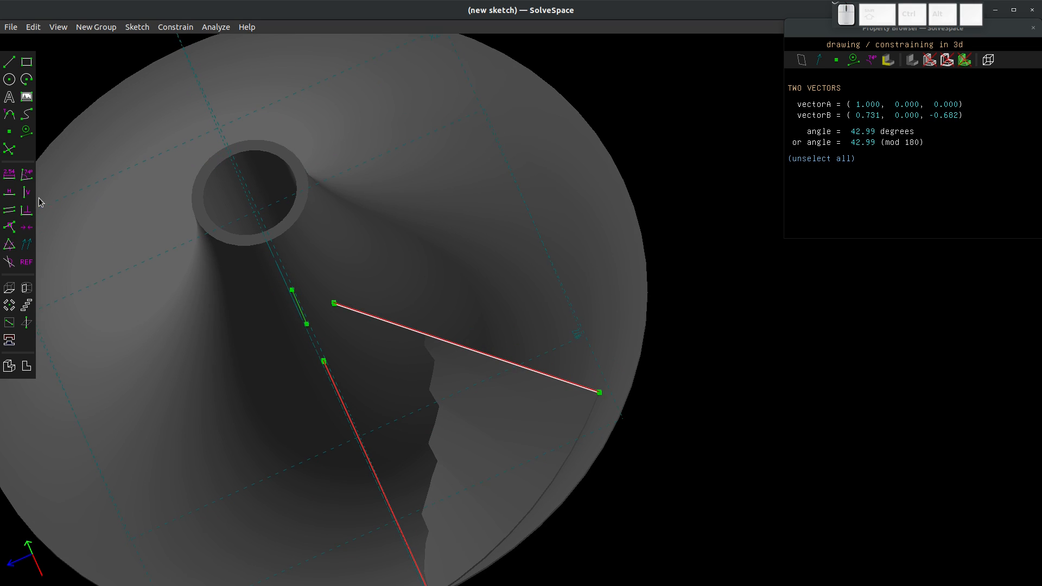
left_click(26, 174)
left_click_drag(355, 347, 411, 395)
double_click(411, 395)
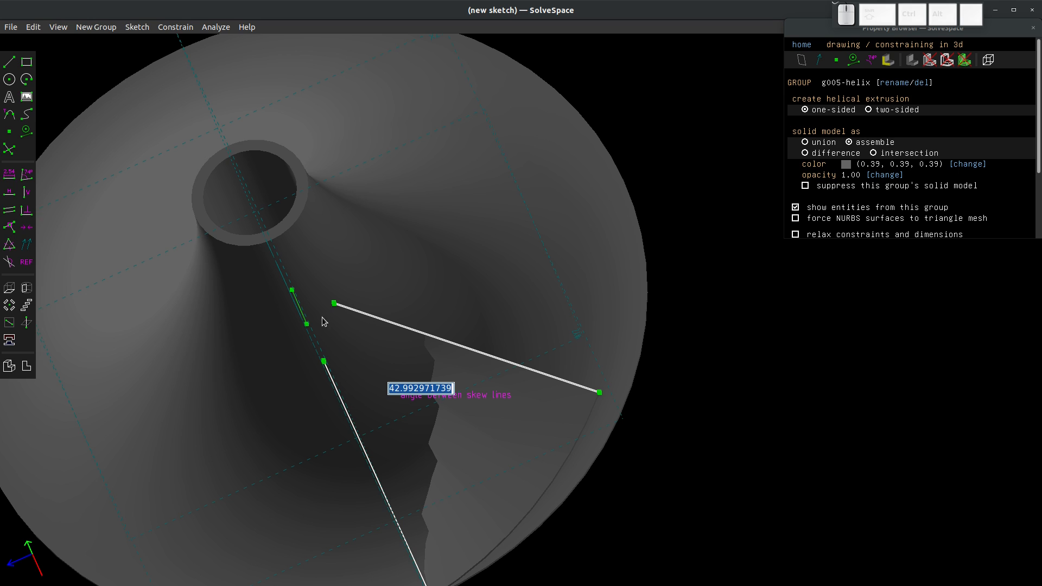
type("70")
key("Return")
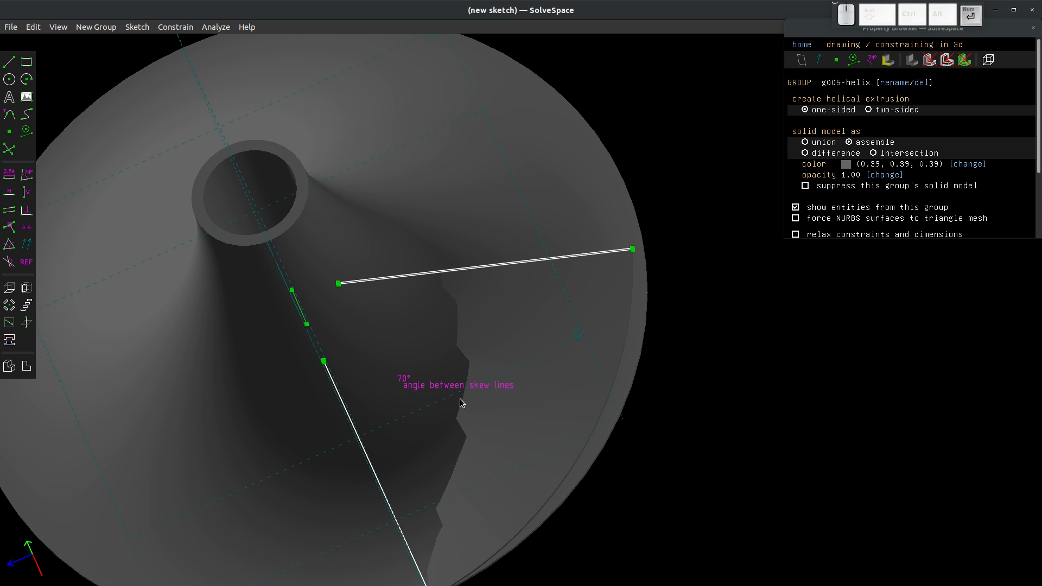
Dimension the helical extrusion's axis line and set its length to 150 mm.
mouse_move(450, 402)
middle_mouse_down()
mouse_move(438, 338)
mouse_move(389, 292)
mouse_move(371, 334)
mouse_move(416, 321)
mouse_move(379, 314)
middle_mouse_up()
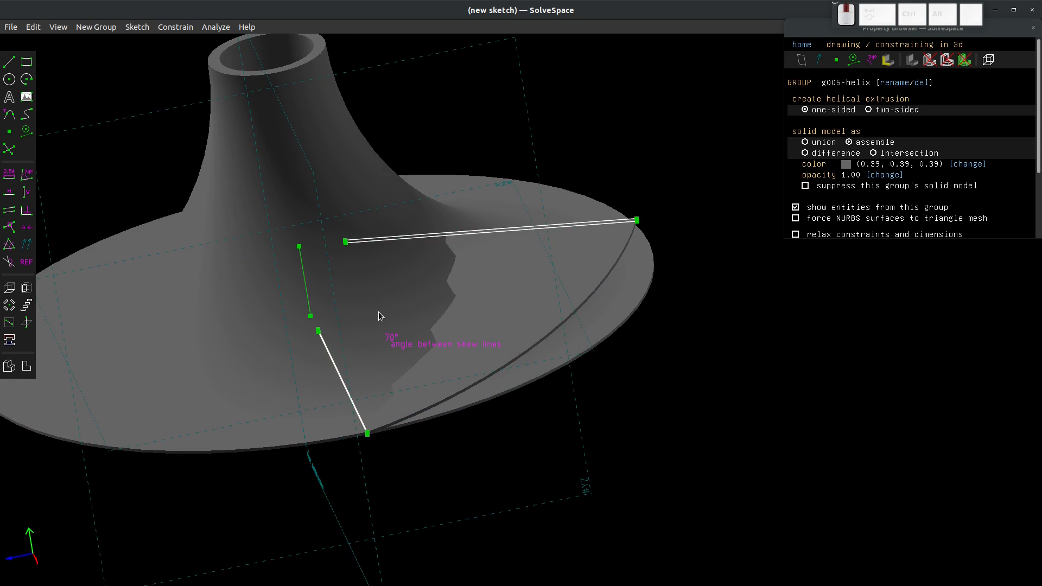
left_click(301, 266)
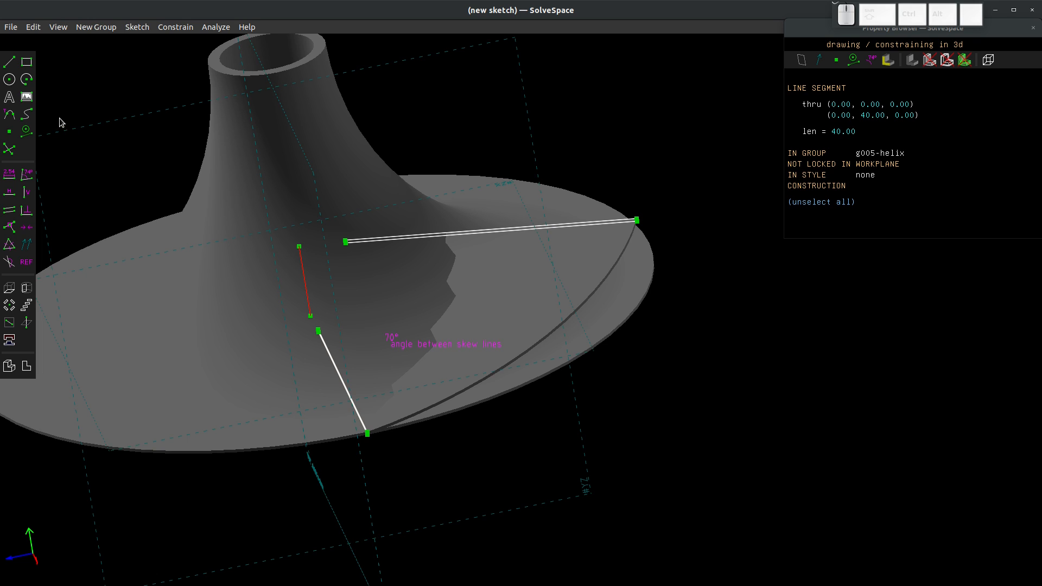
left_click(10, 174)
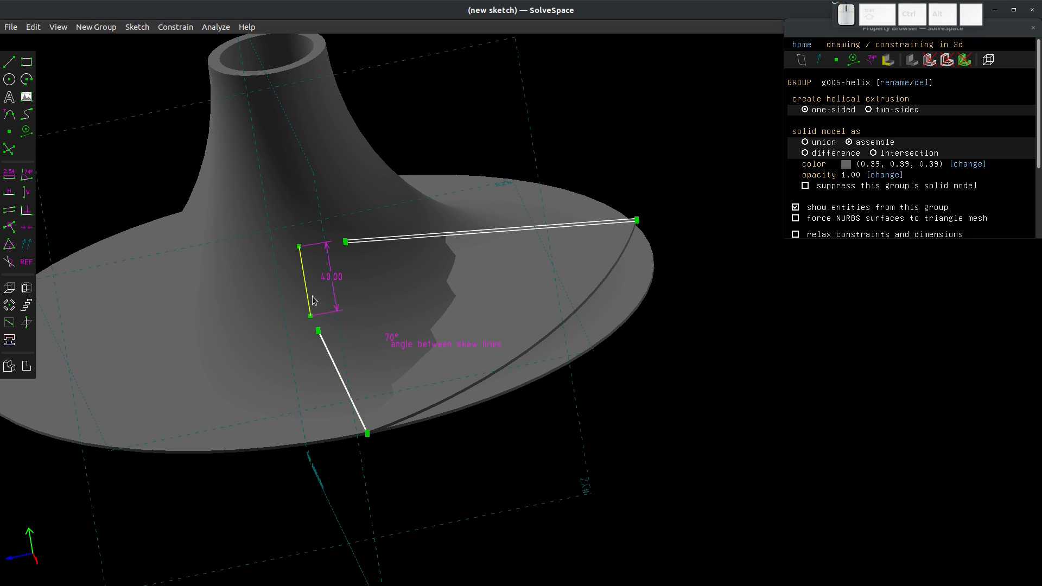
double_click(340, 278)
type("150")
key("Return")
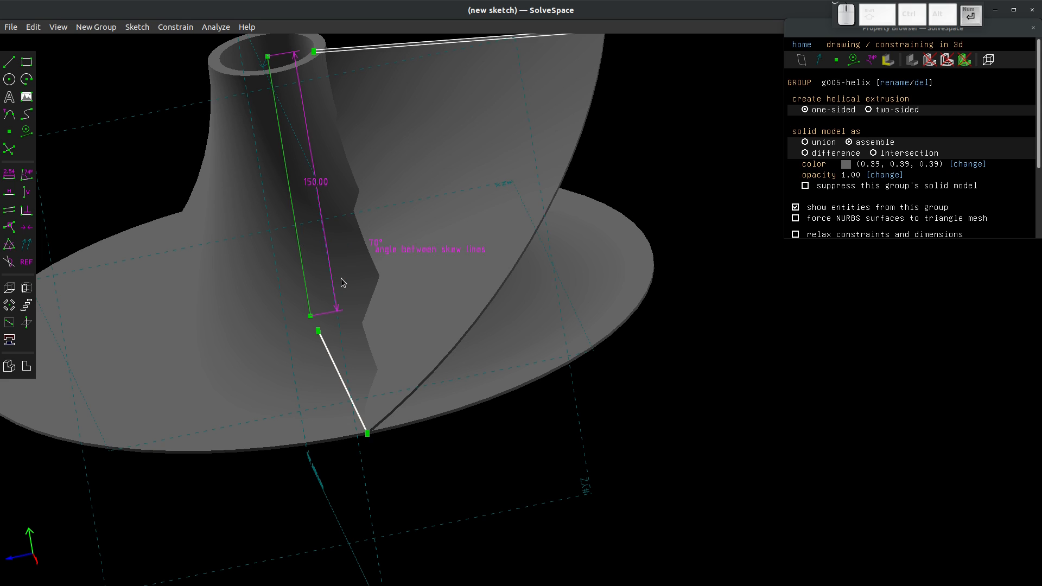
Examine the helical blade from several sides, including where its upper end meets the hub's top.
scroll(340, 278, "up", 2)
scroll(341, 279, "down", 6)
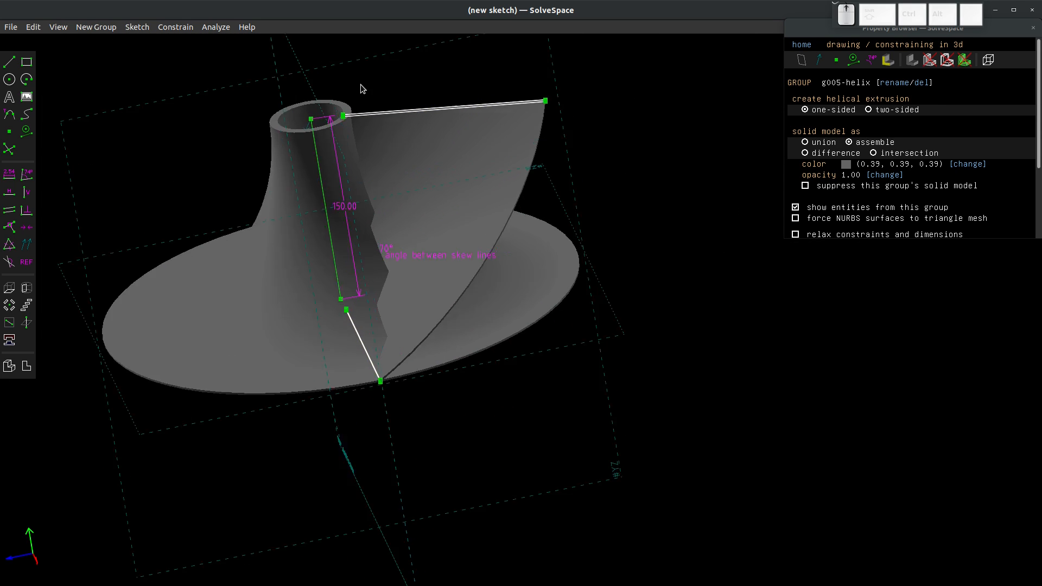
scroll(342, 147, "up", 8)
middle_click_drag(346, 134, 214, 380)
scroll(347, 213, "down", 8)
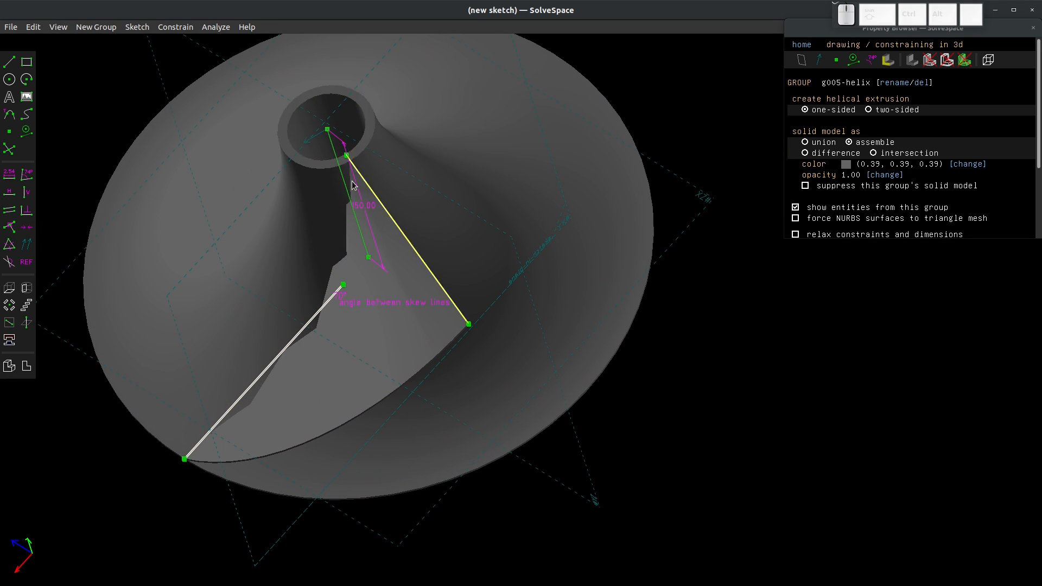
mouse_move(353, 264)
middle_mouse_down()
mouse_move(383, 145)
mouse_move(467, 201)
middle_mouse_up()
scroll(466, 201, "up", 3)
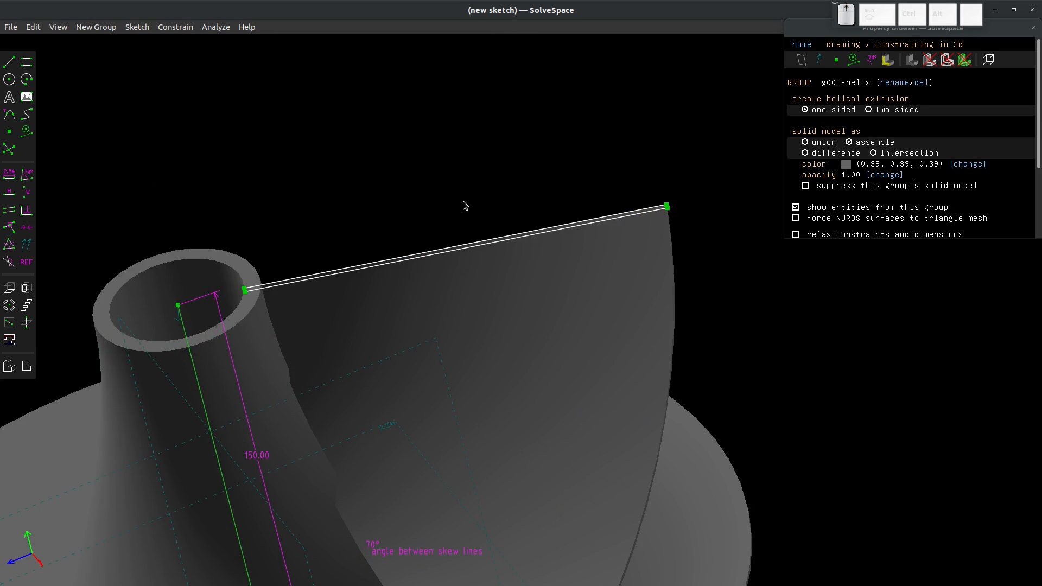
scroll(466, 202, "down", 5)
mouse_move(435, 326)
middle_mouse_down()
mouse_move(417, 215)
mouse_move(413, 330)
mouse_move(438, 317)
mouse_move(429, 326)
middle_mouse_up()
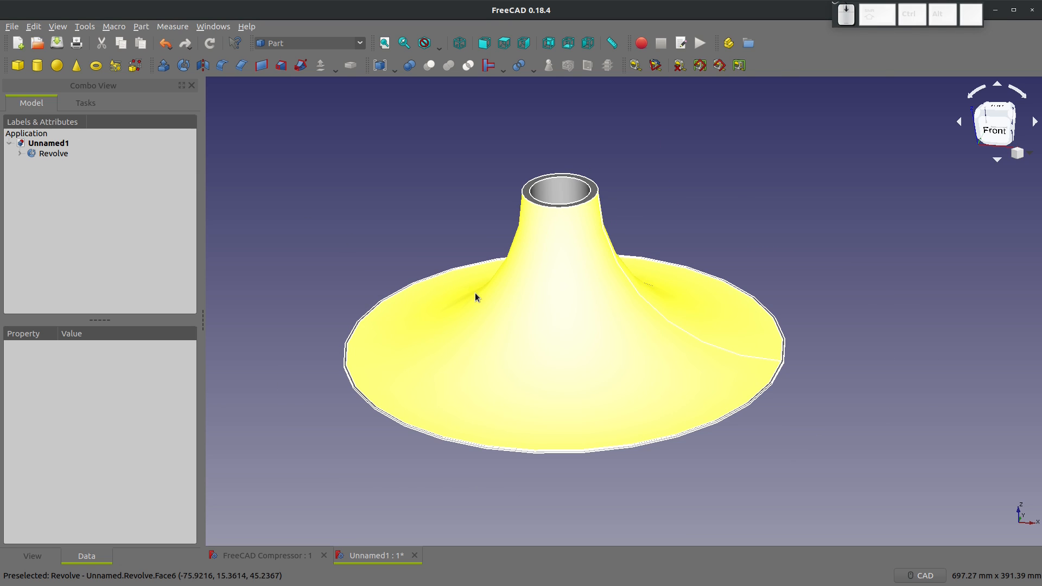
Switch to the revolved hub in FreeCAD, change to the Sketcher workbench and create a new sketch on the front (XZ) plane.
scroll(874, 406, "up", 3)
scroll(574, 293, "down", 3)
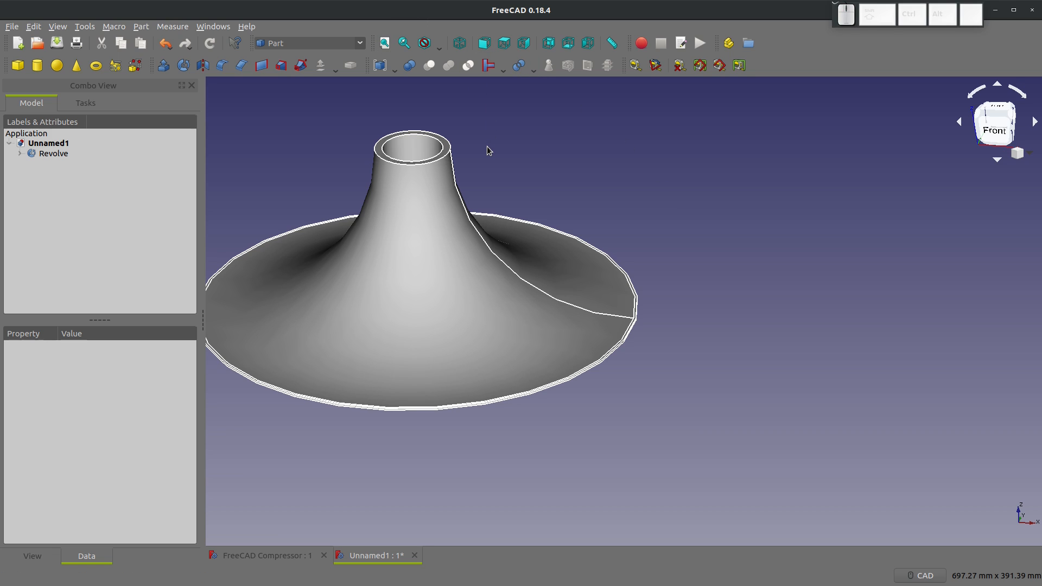
left_click(289, 43)
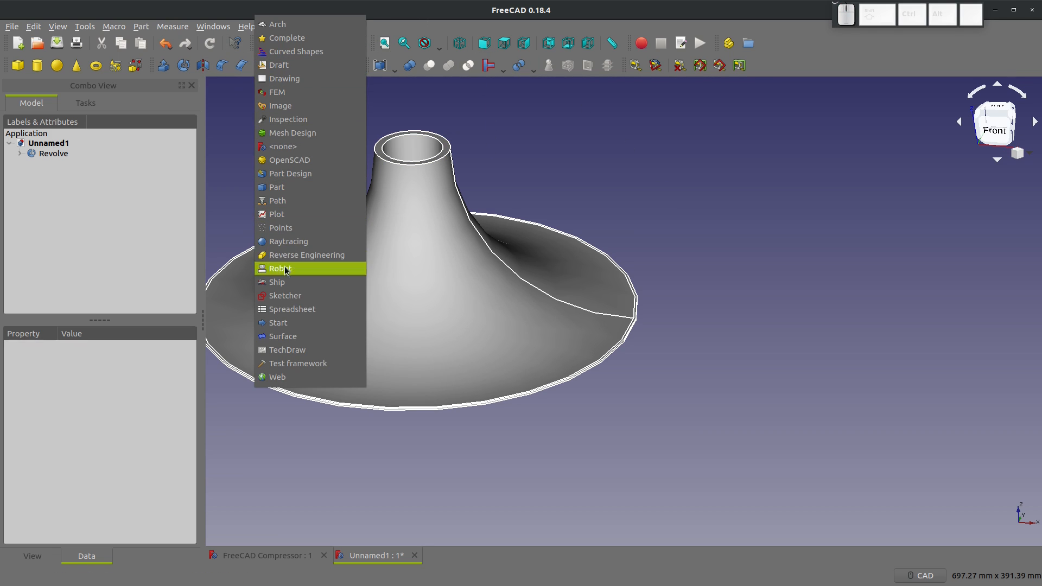
left_click(285, 296)
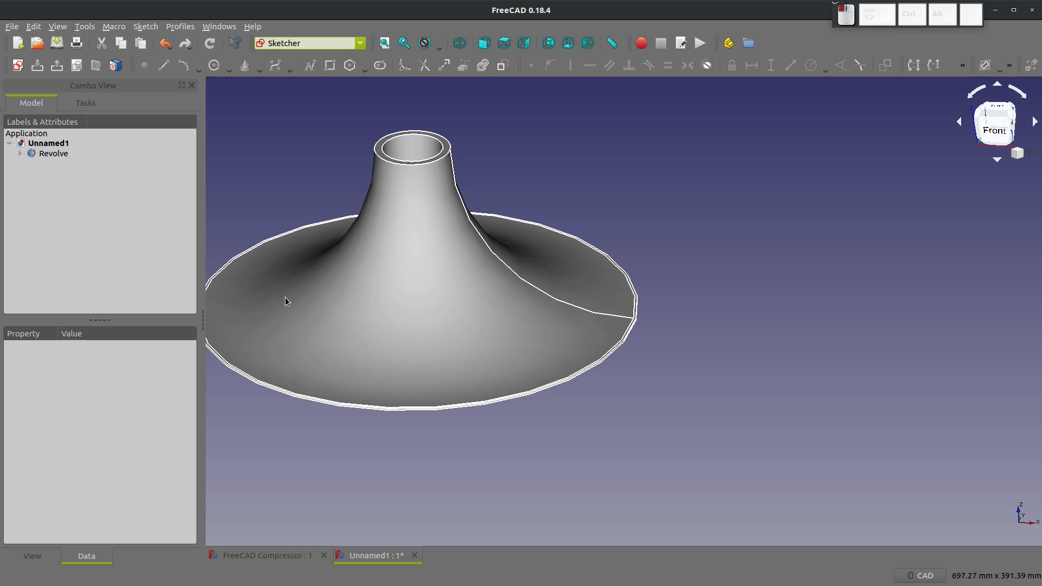
left_click(19, 67)
left_click(476, 287)
left_click(551, 354)
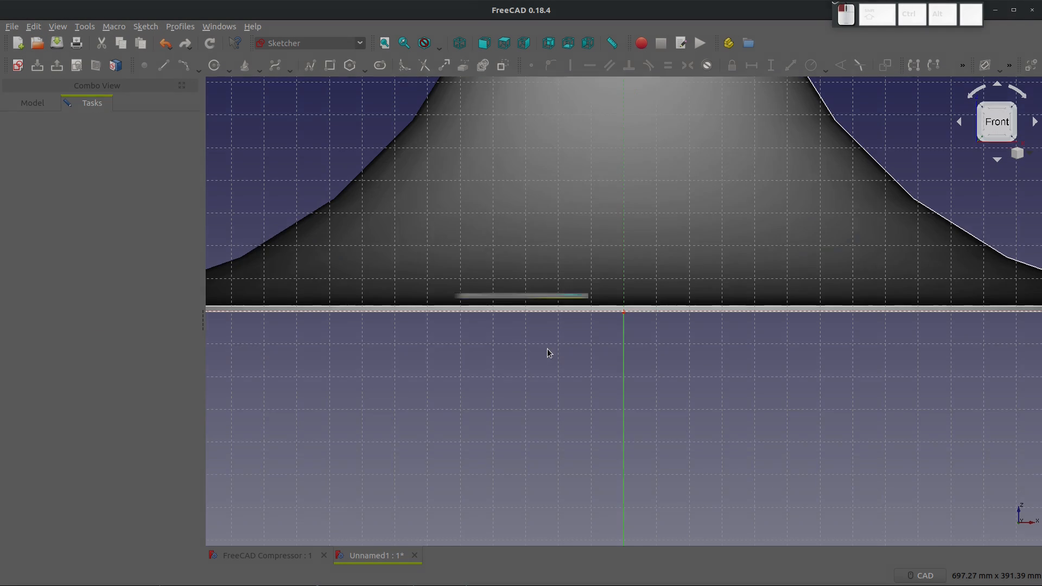
Sketch a thin rectangle about 8.1 by 1.7 mm just above the outer rim of the hub's base.
scroll(510, 352, "down", 9)
scroll(759, 359, "up", 13)
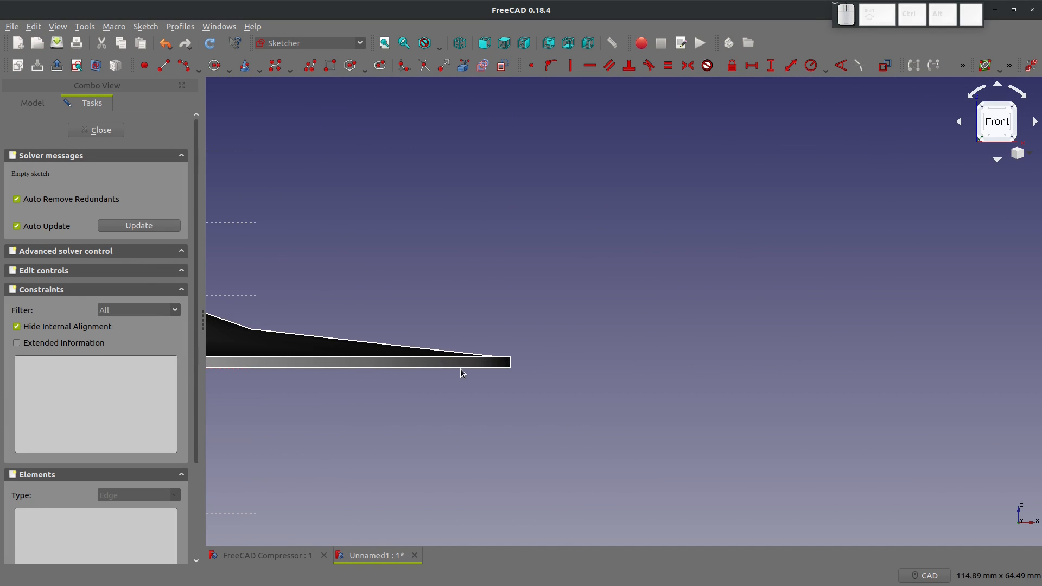
scroll(461, 373, "up", 4)
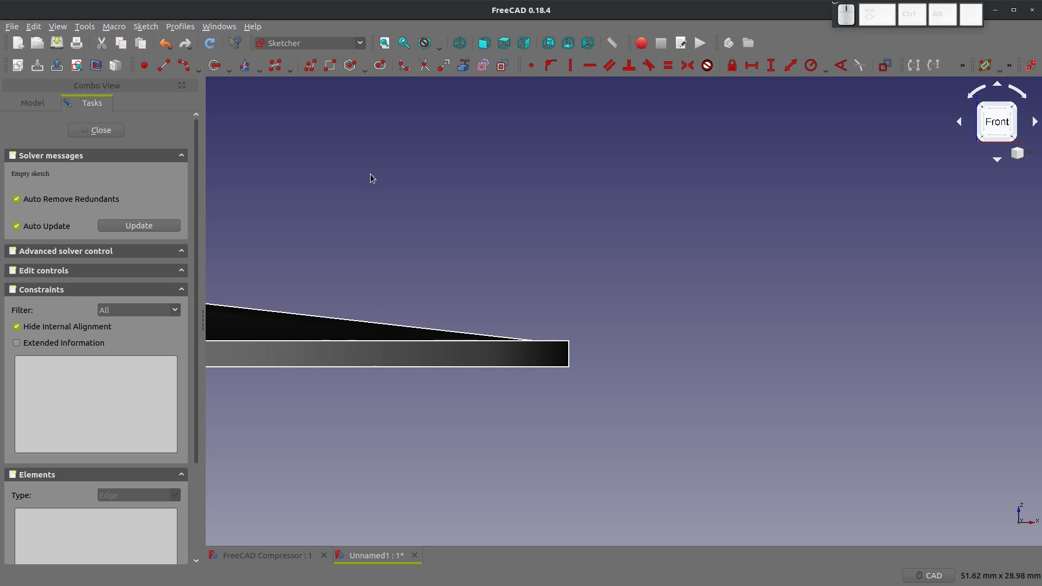
left_click(329, 67)
left_click(586, 287)
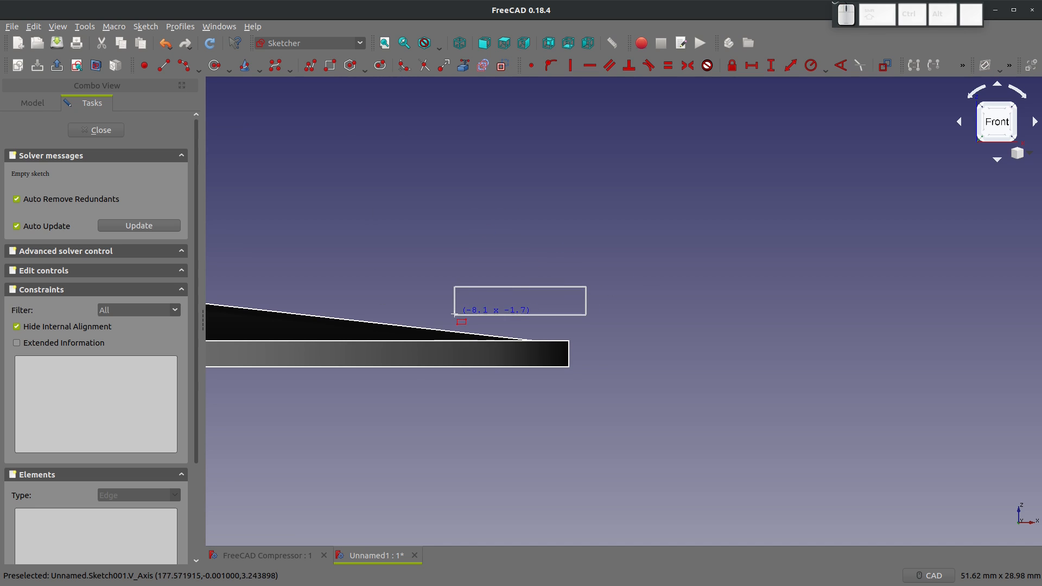
left_click(454, 313)
Link the short vertical edge of the hub's outer rim into the sketch as external geometry.
middle_click_drag(605, 366, 511, 405)
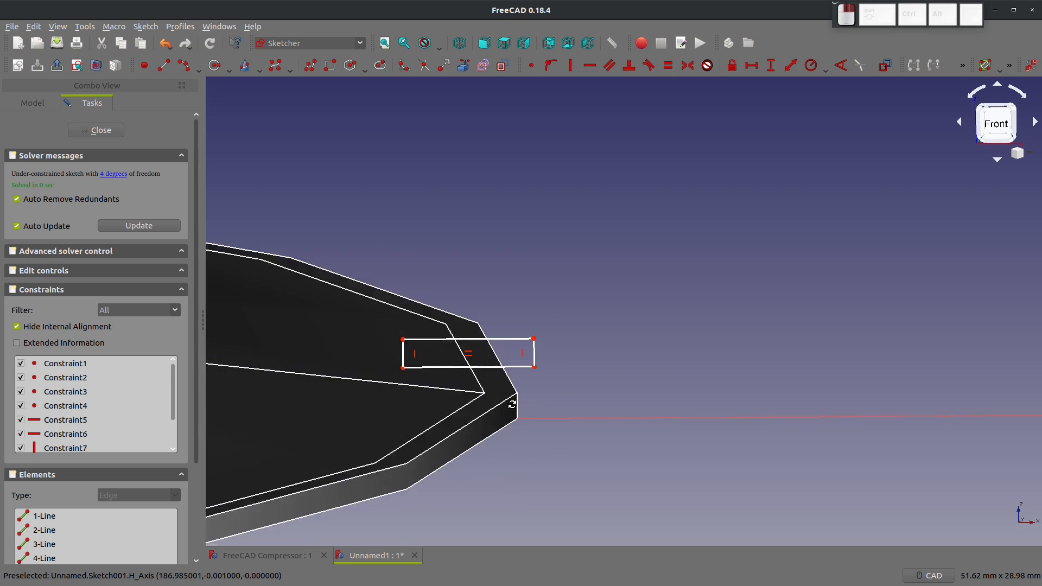
scroll(512, 405, "up", 6)
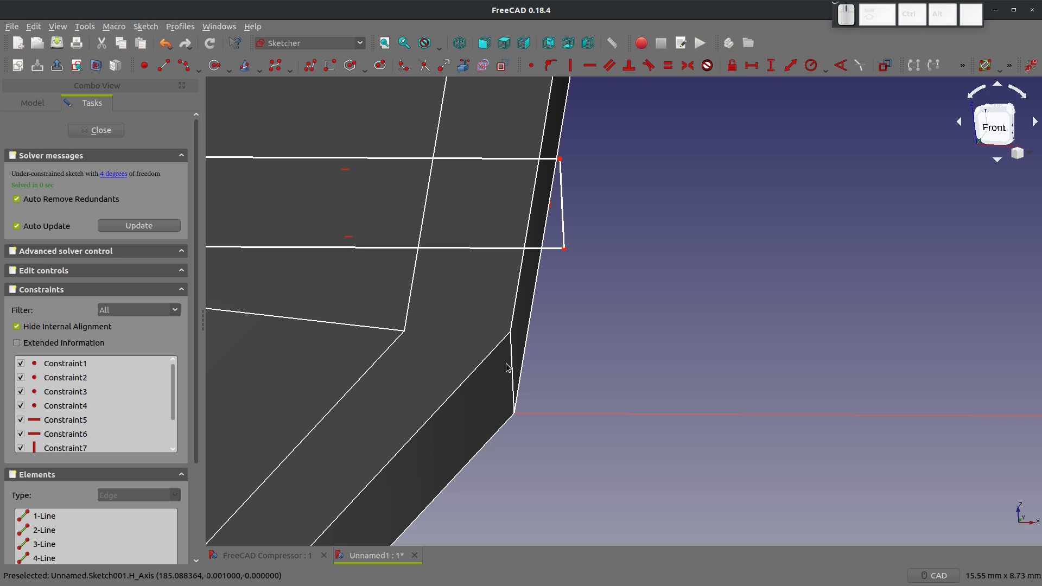
left_click(463, 65)
left_click(512, 396)
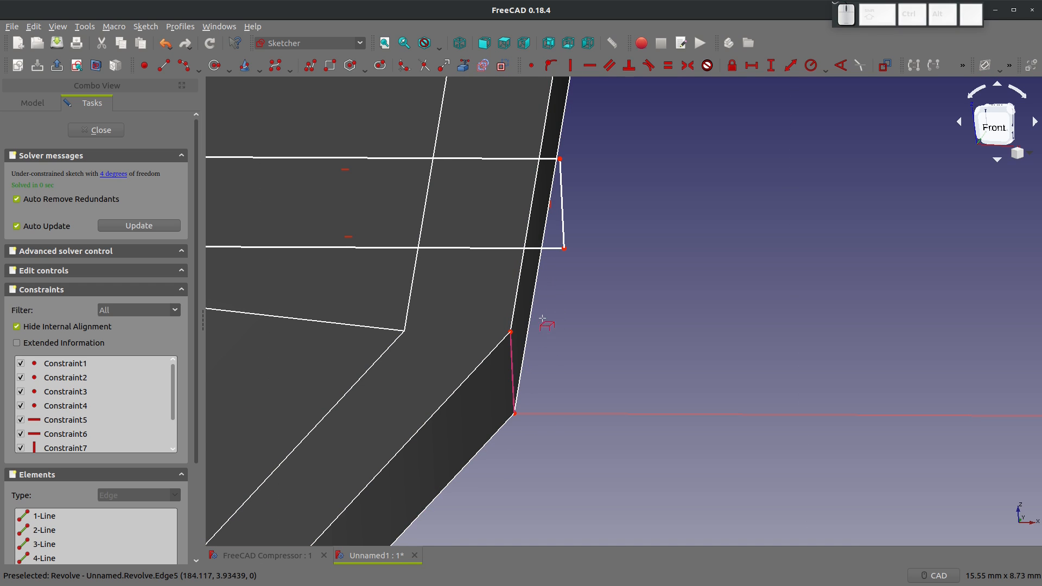
key("Escape")
Make the rectangle's lower outer corner coincident with the lower endpoint of the linked rim edge.
left_click(564, 249)
left_click(513, 409)
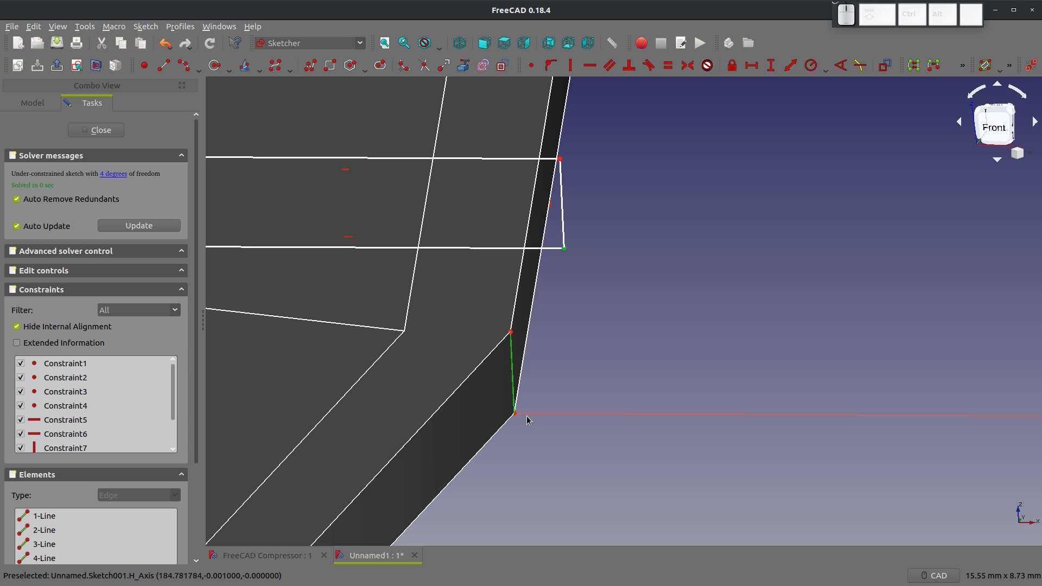
left_click(524, 420)
left_click(514, 415)
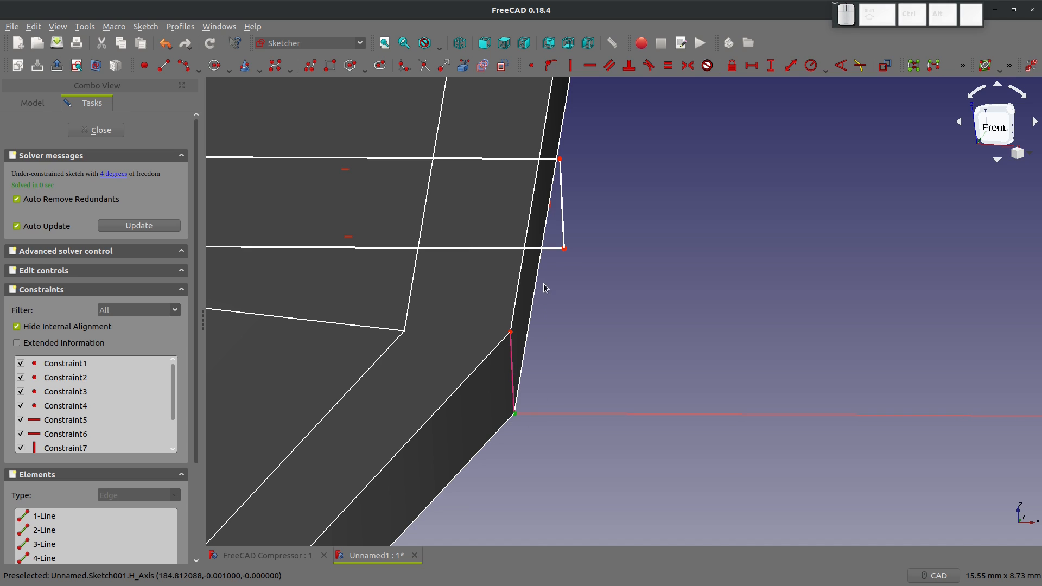
left_click(565, 249)
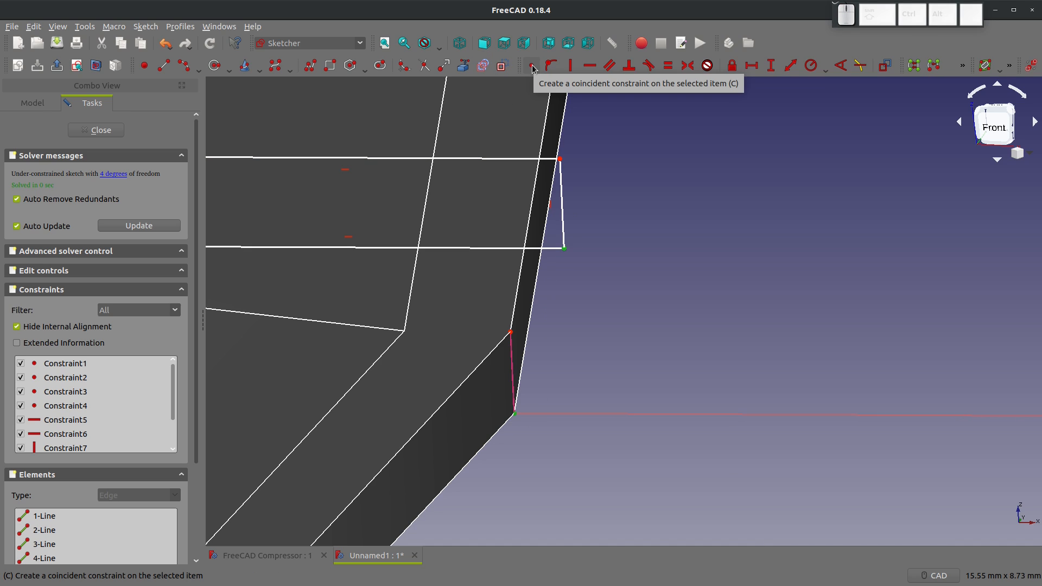
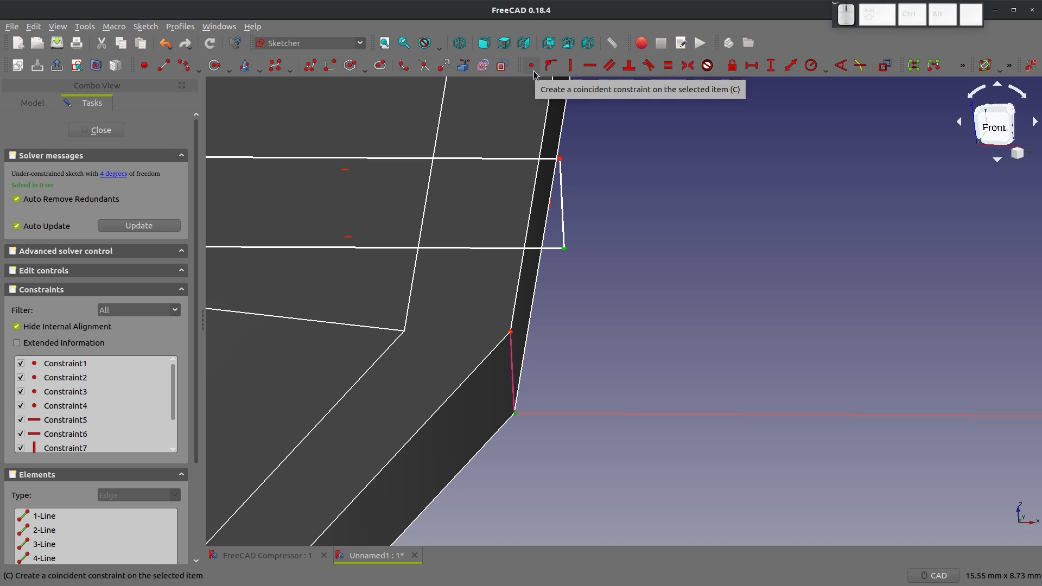
left_click(533, 73)
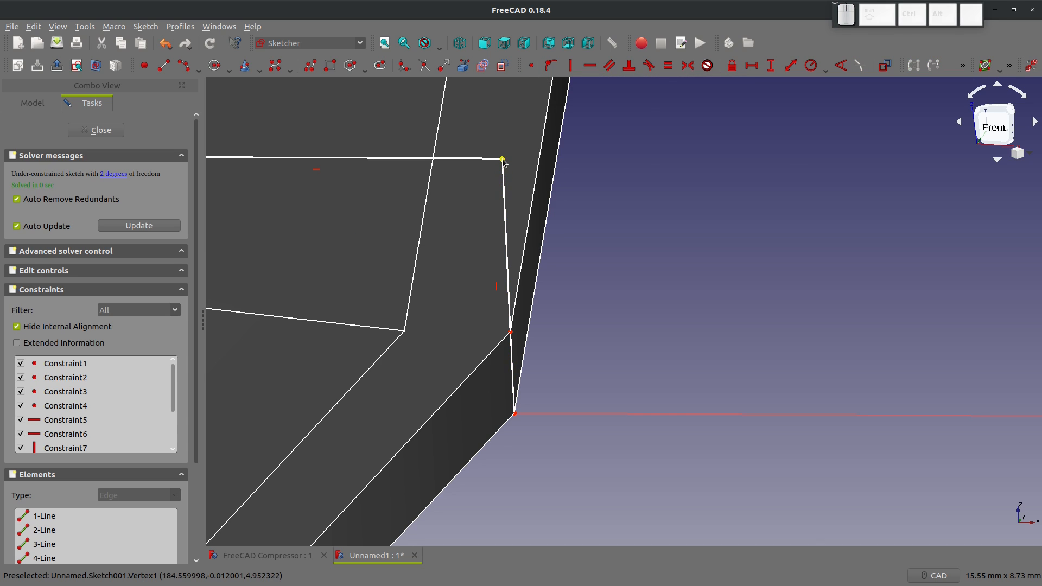
Make the rectangle's upper outer corner coincident with the upper endpoint of the linked rim edge.
left_click(503, 160)
left_click(511, 332)
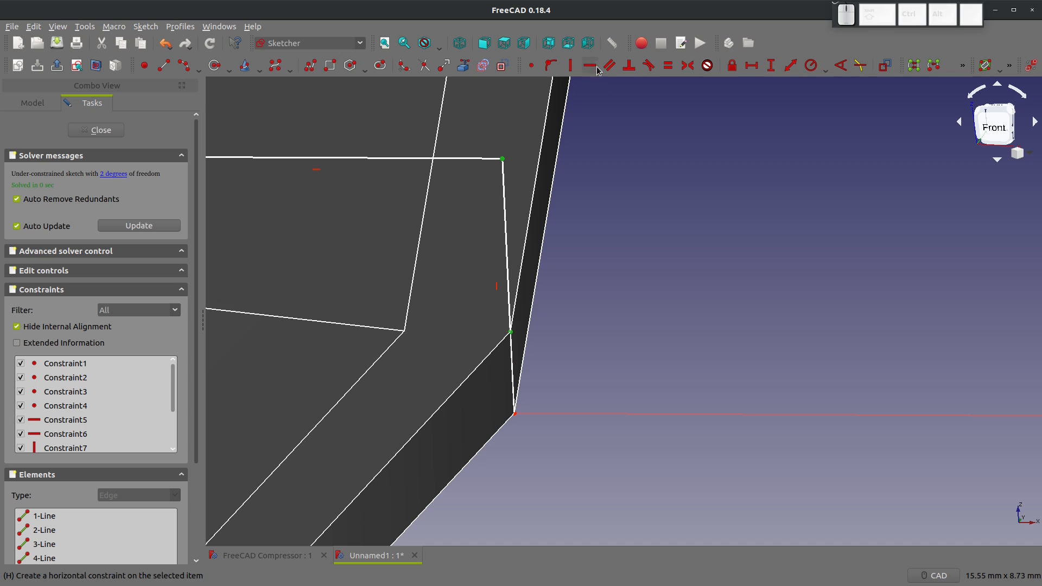
left_click(531, 65)
Show the model in wireframe mode and stretch the rectangle's inner end along the base to just short of the hub's bore.
scroll(548, 354, "down", 10)
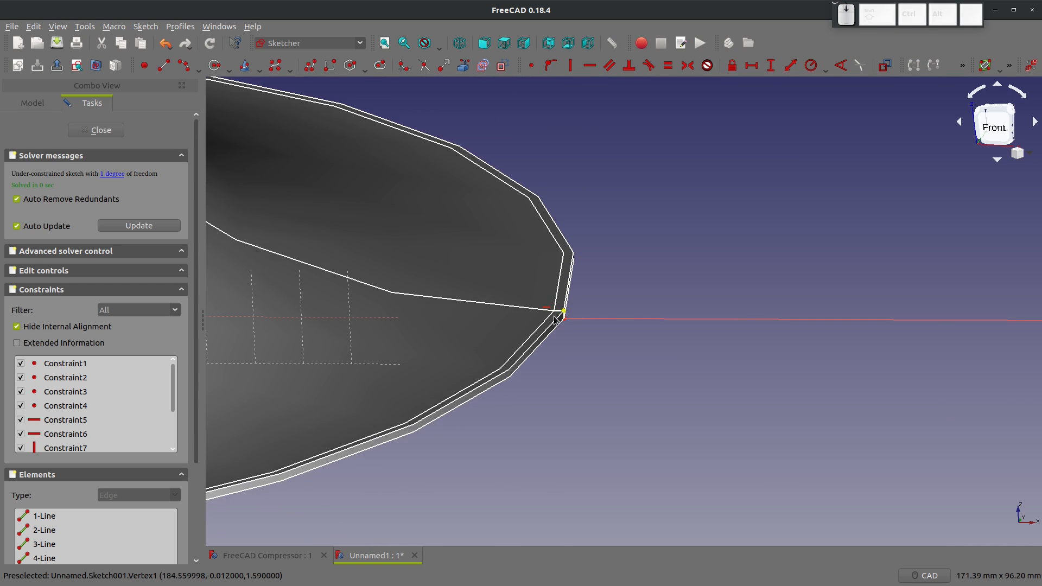
middle_click_drag(548, 355, 583, 285)
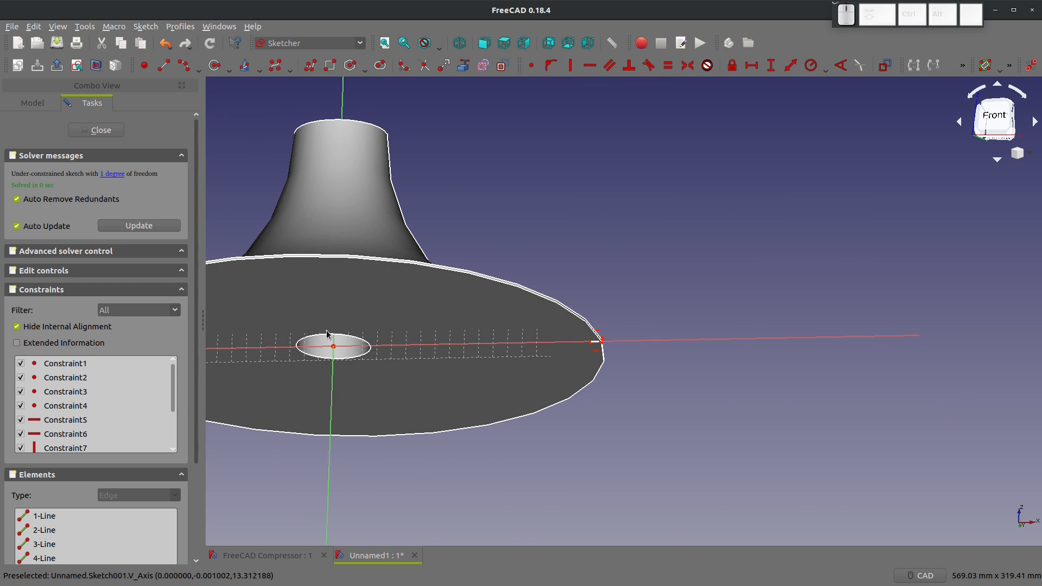
scroll(328, 336, "up", 6)
scroll(563, 361, "down", 6)
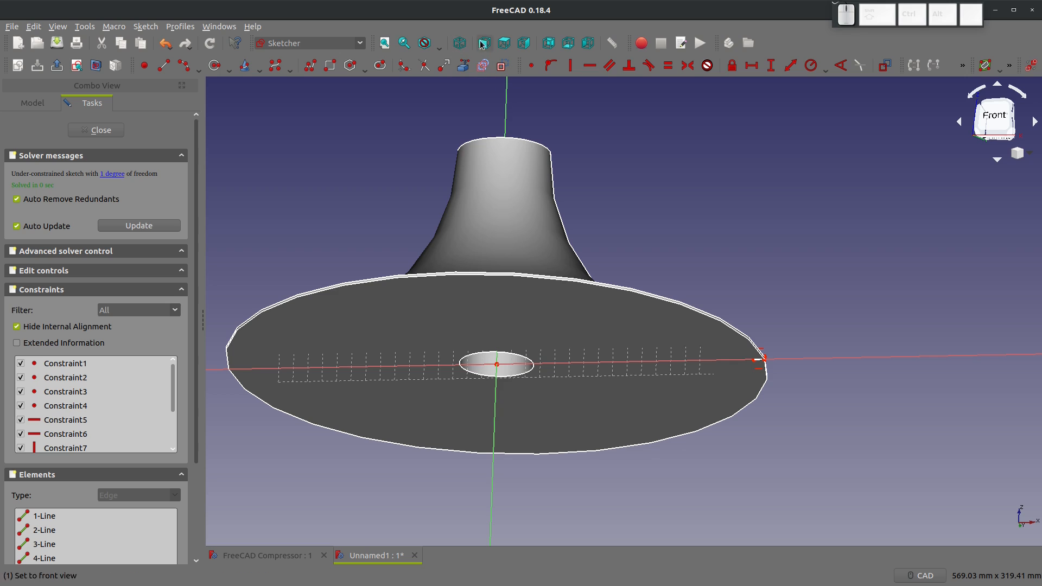
left_click(440, 48)
left_click(446, 97)
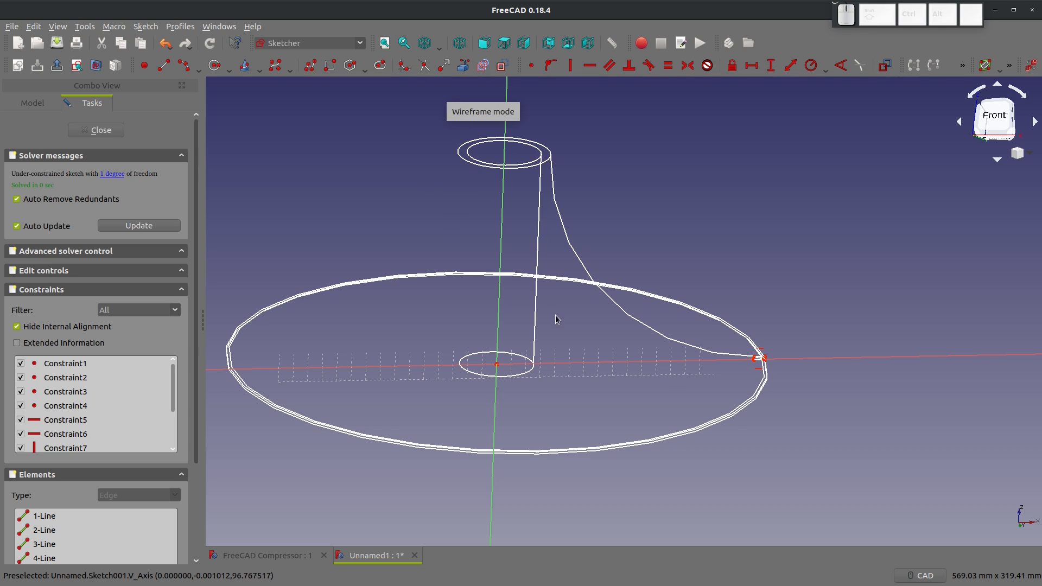
scroll(575, 336, "up", 5)
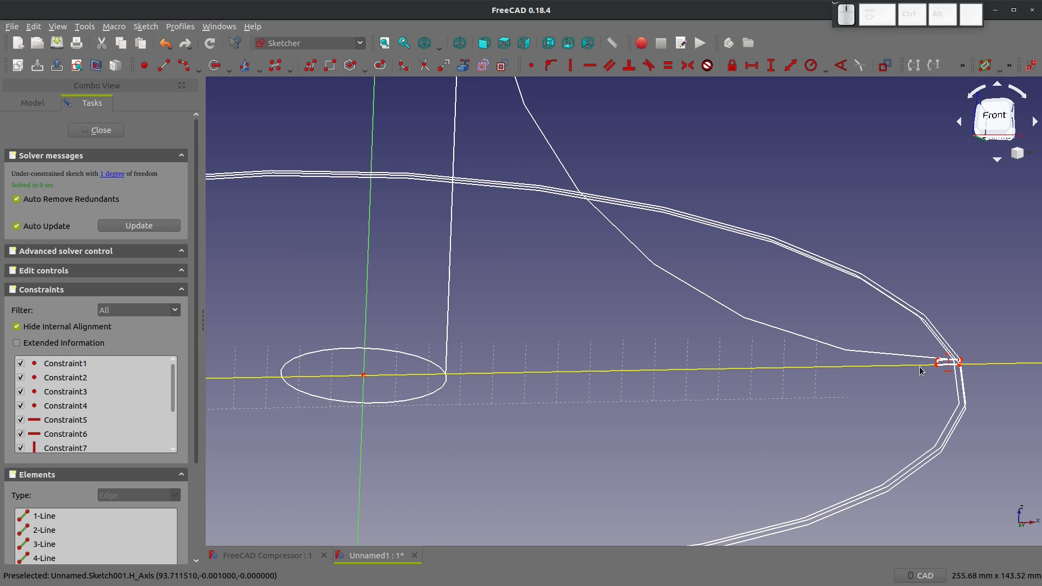
left_click_drag(942, 363, 482, 411)
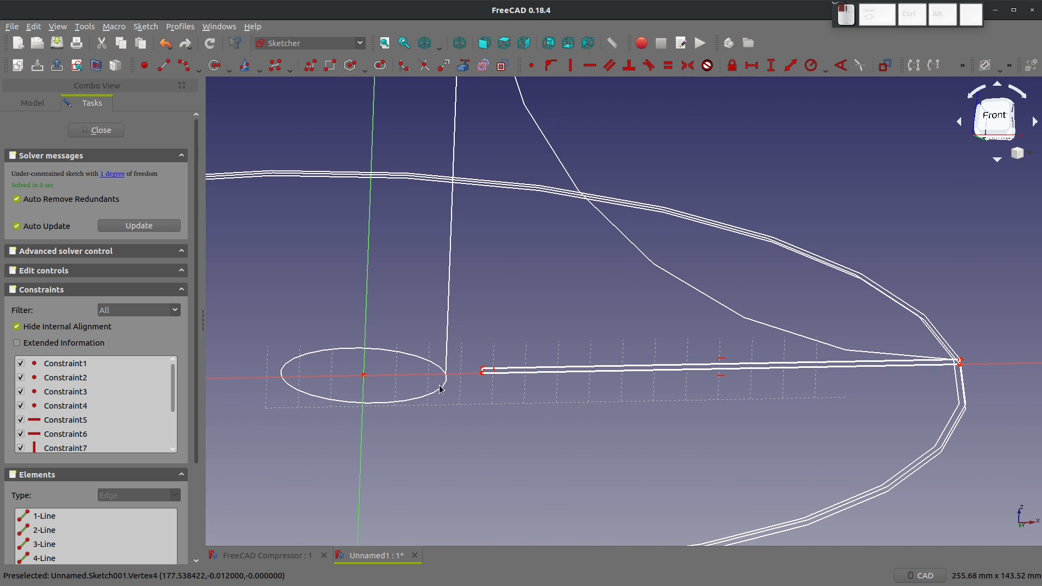
Constrain the horizontal distance from the origin to the thin rectangle's lower inner corner to 26 mm.
mouse_move(447, 348)
middle_mouse_down()
mouse_move(478, 352)
mouse_move(473, 446)
mouse_move(470, 314)
mouse_move(482, 348)
mouse_move(507, 344)
middle_mouse_up()
scroll(508, 346, "down", 2)
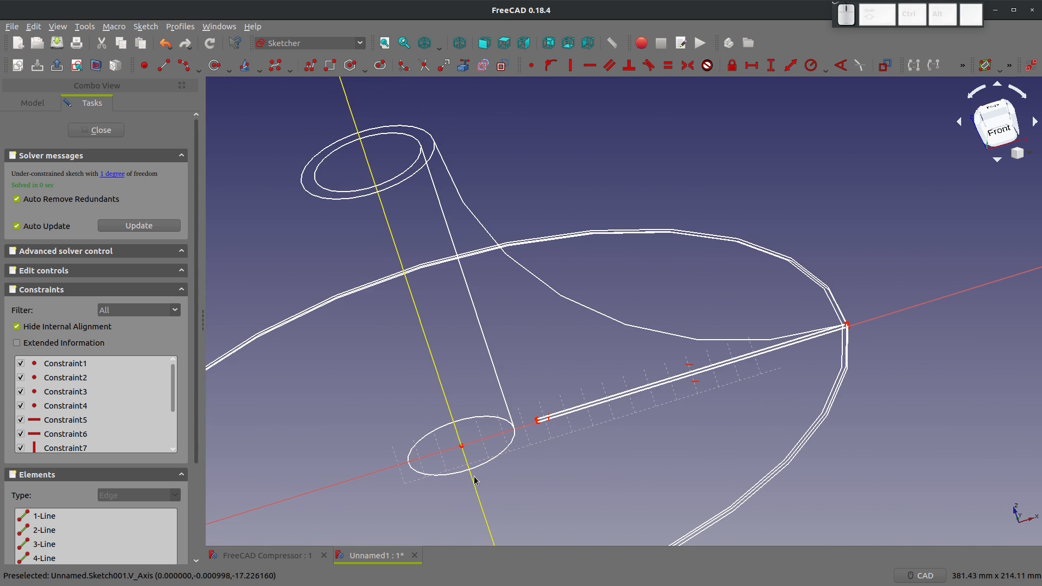
scroll(475, 482, "up", 4)
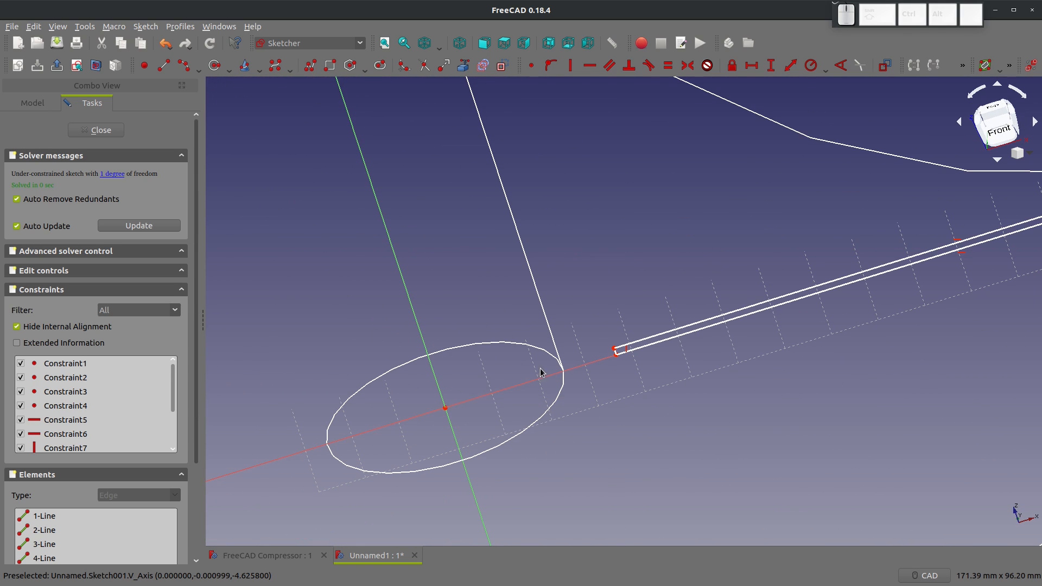
left_click(617, 352)
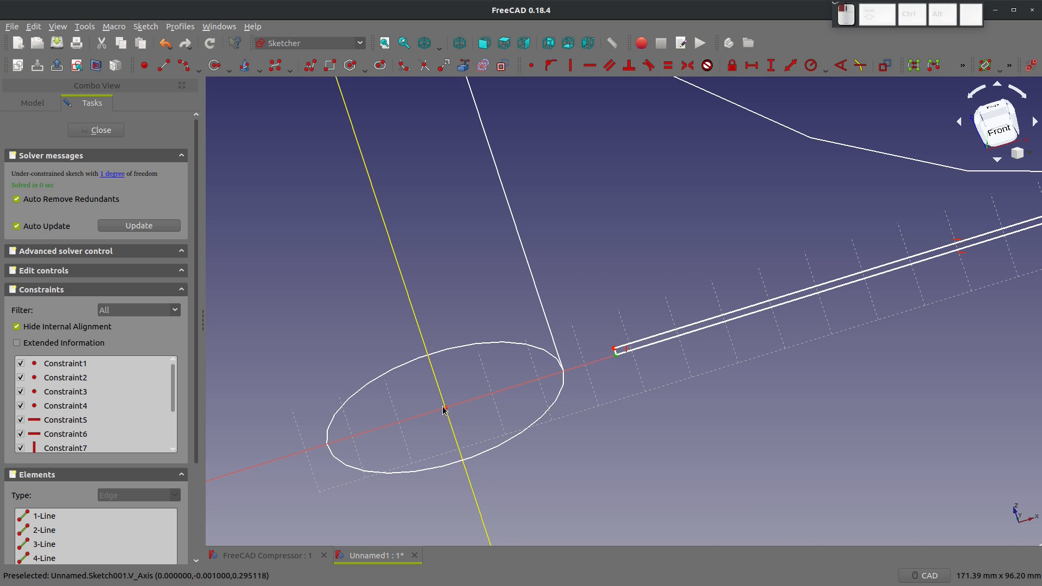
left_click(444, 409)
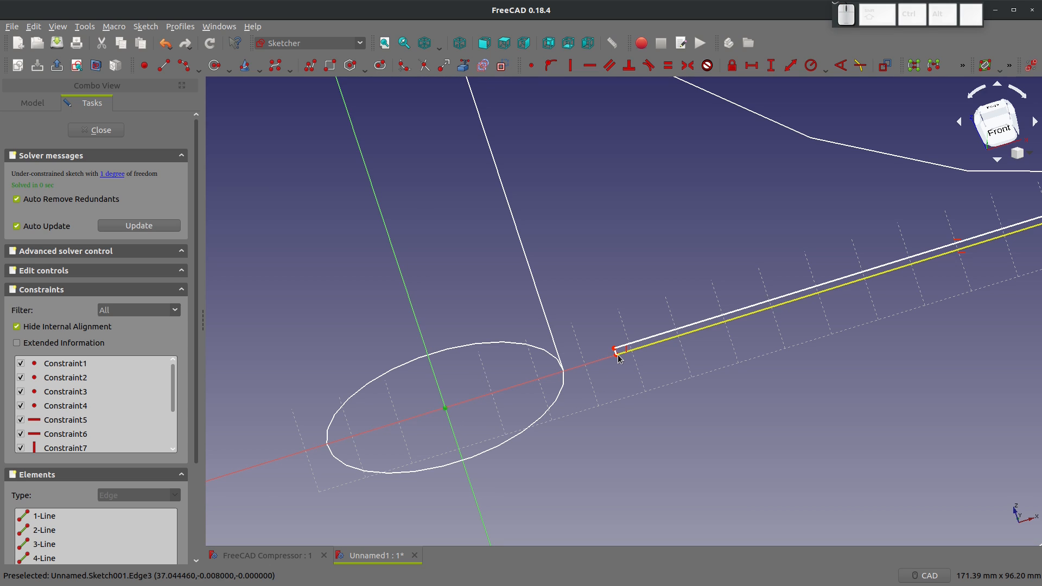
scroll(616, 358, "up", 10)
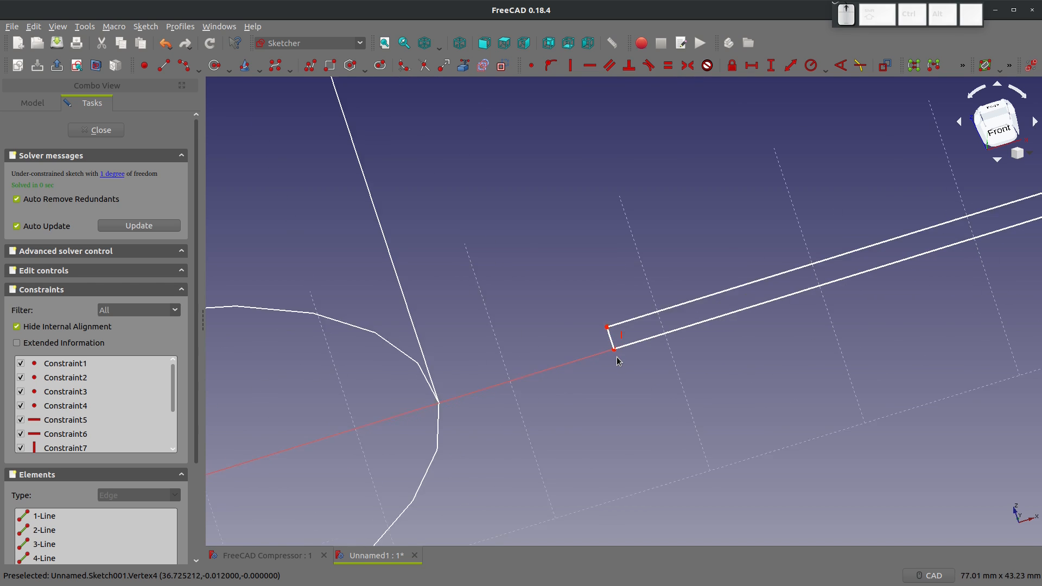
scroll(609, 342, "down", 5)
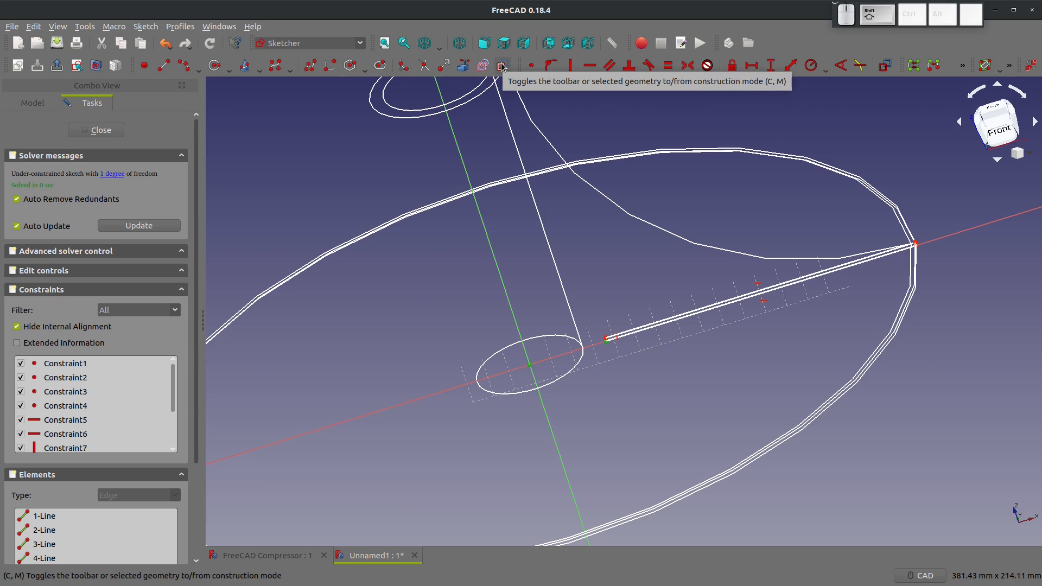
key("shift+h")
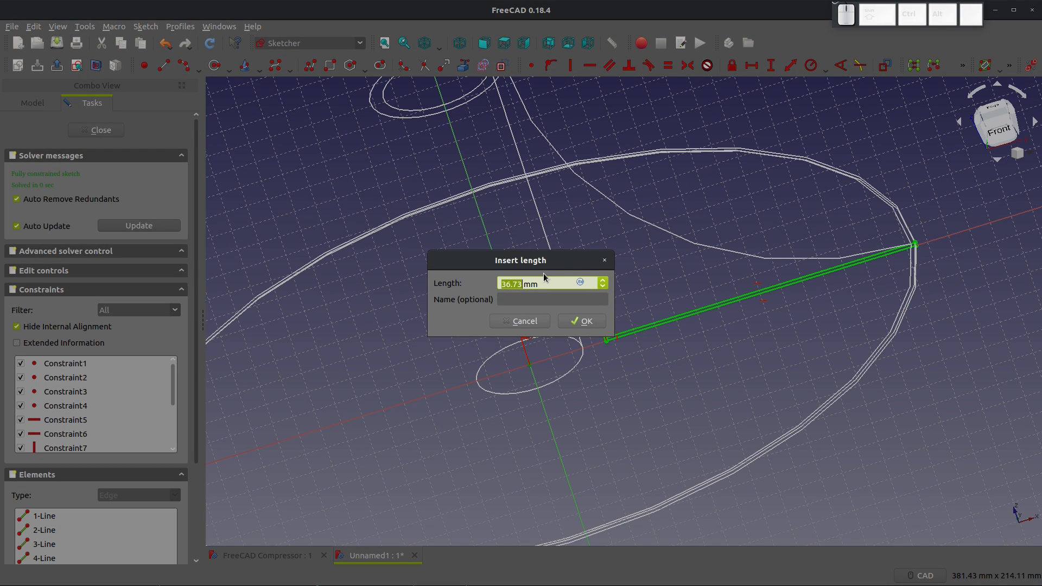
type("2")
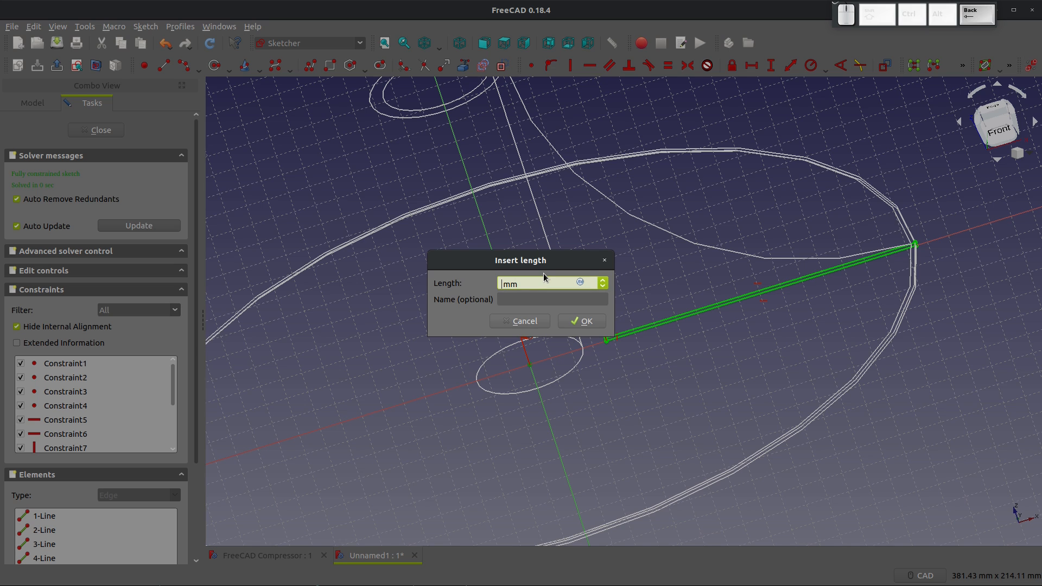
type("6")
key("Return")
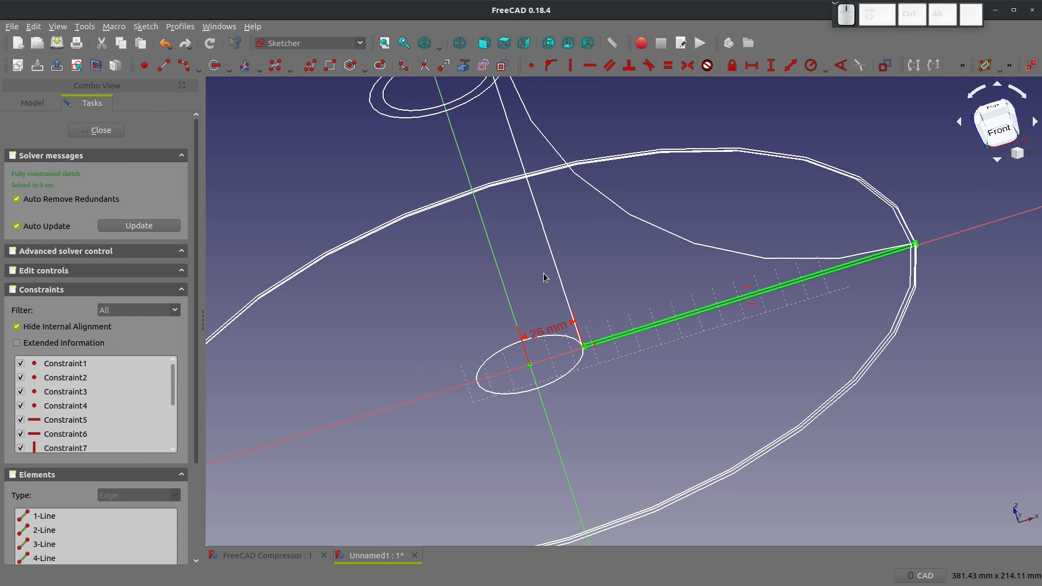
Examine how the rectangle's inner and outer ends fit the revolved body's wireframe, closing the sketch.
scroll(623, 378, "down", 3)
scroll(565, 326, "up", 10)
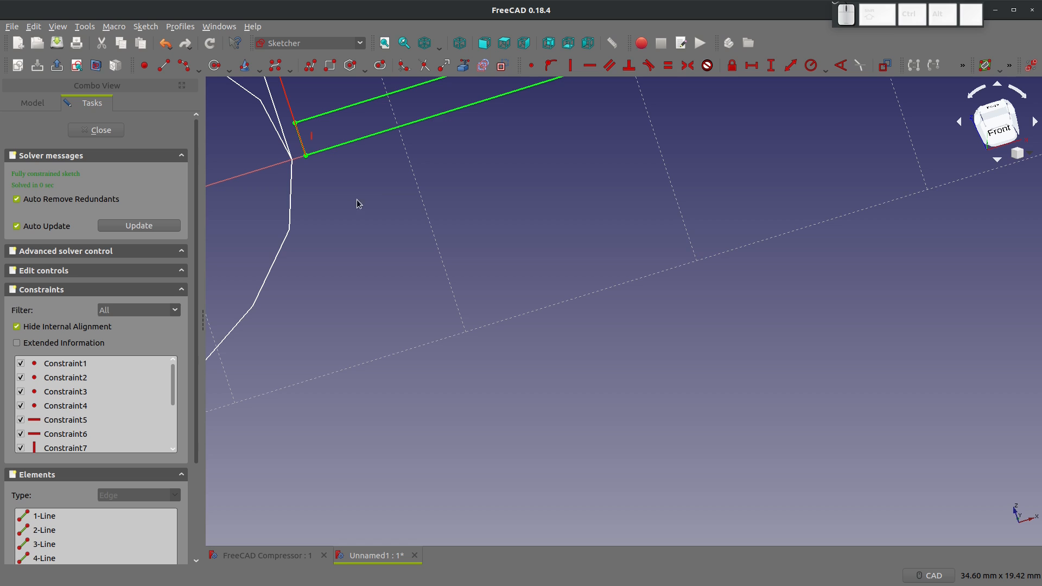
scroll(305, 184, "down", 12)
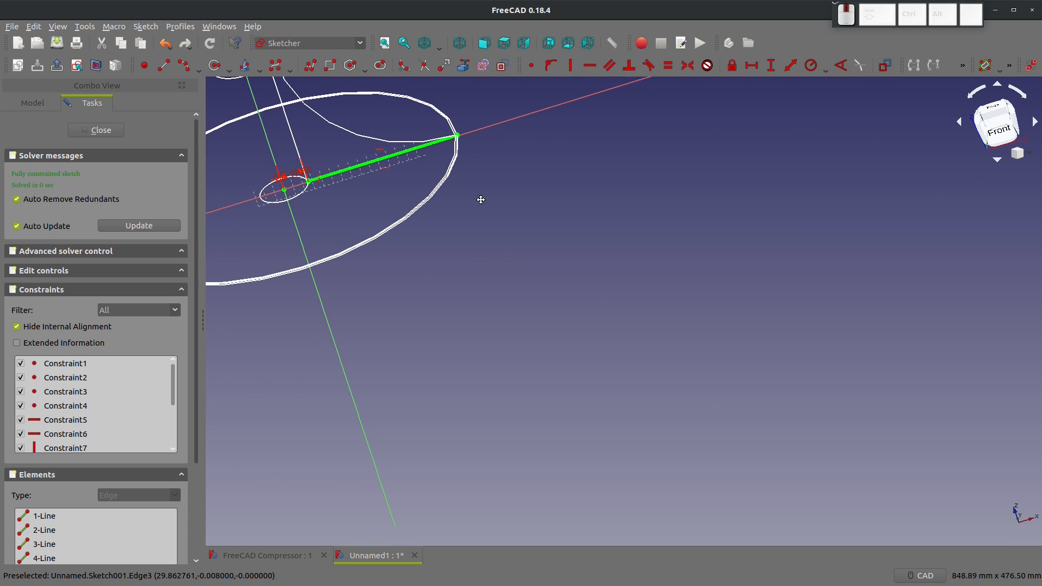
middle_click_drag(477, 195, 741, 367)
middle_click_drag(550, 199, 582, 188)
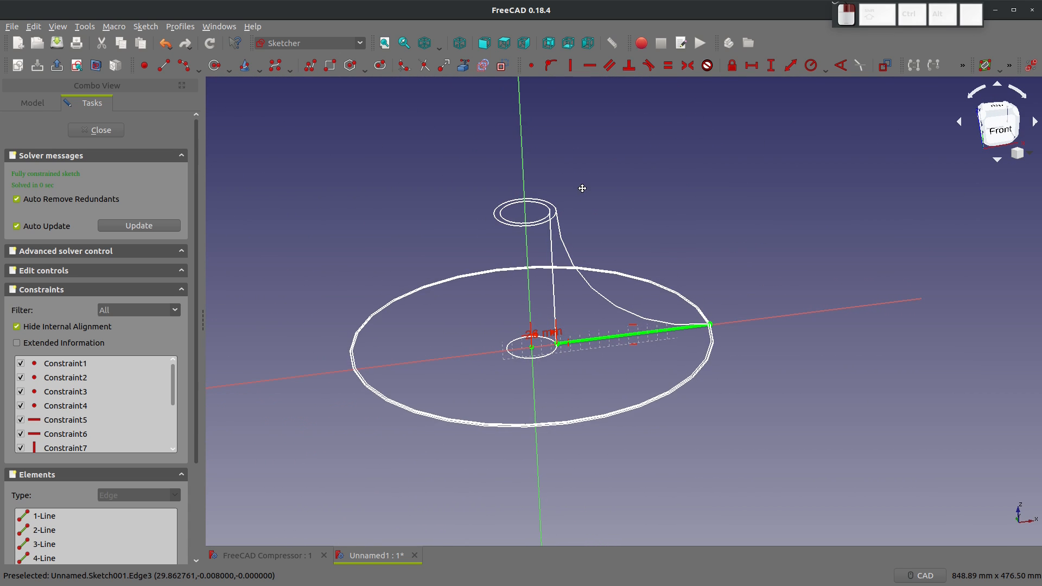
scroll(599, 239, "up", 2)
left_click(95, 130)
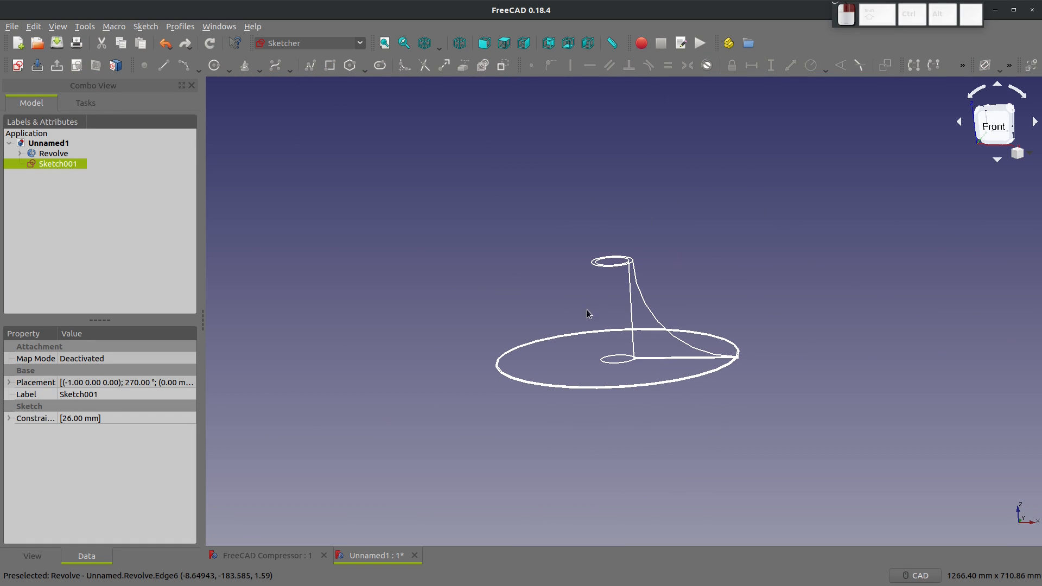
scroll(752, 378, "up", 10)
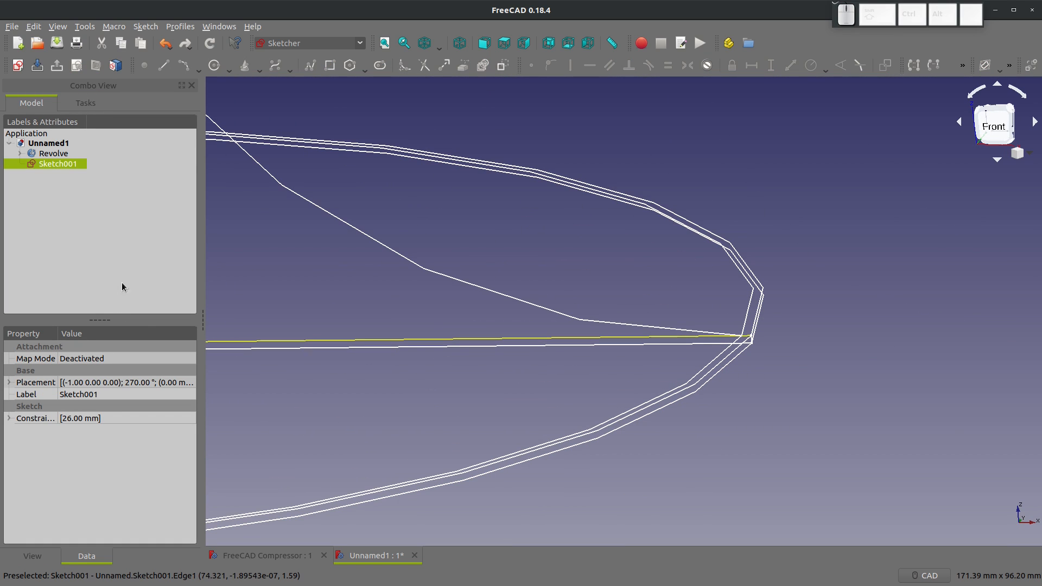
Reopen Sketch001, delete Constraint3 and try to move the rectangle's lower outer corner.
double_click(58, 165)
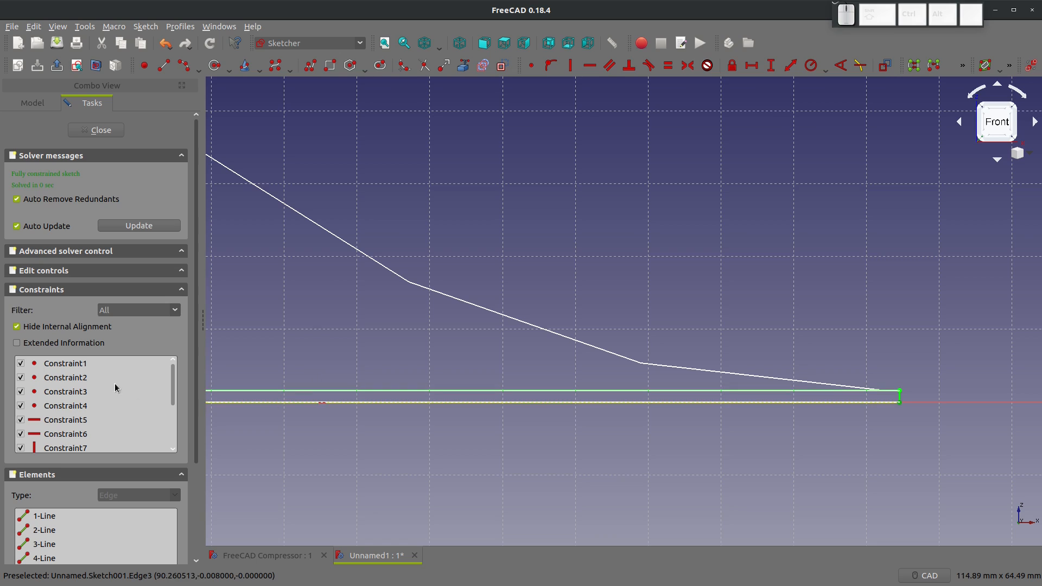
left_click(61, 379)
left_click(55, 392)
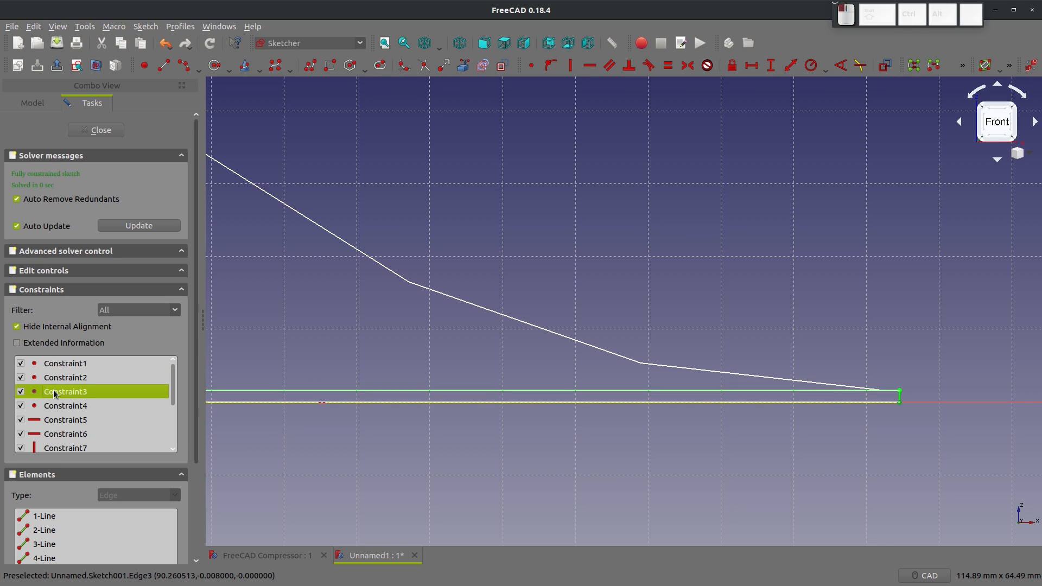
key("Delete")
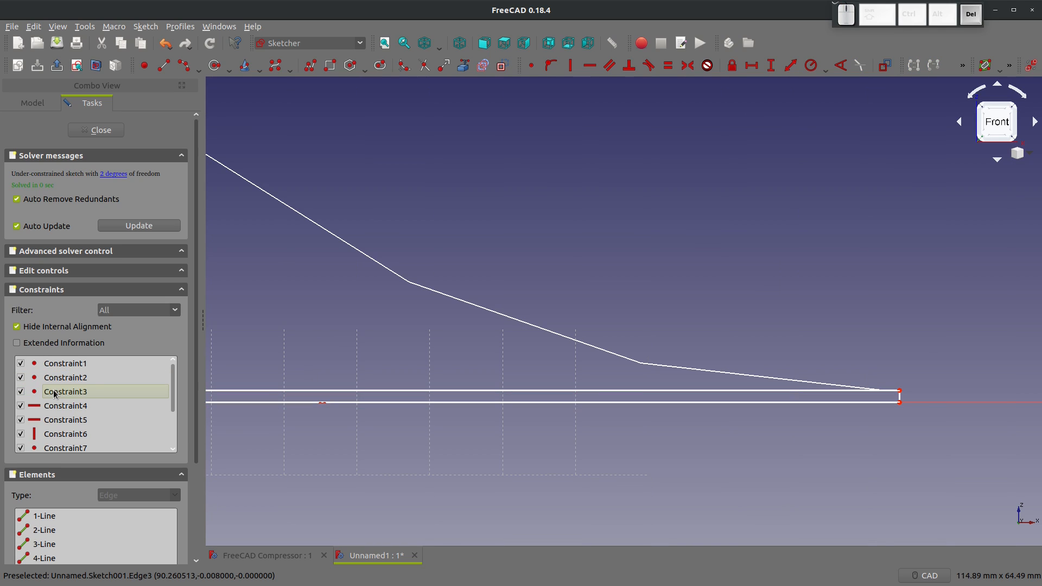
left_click_drag(900, 399, 901, 398)
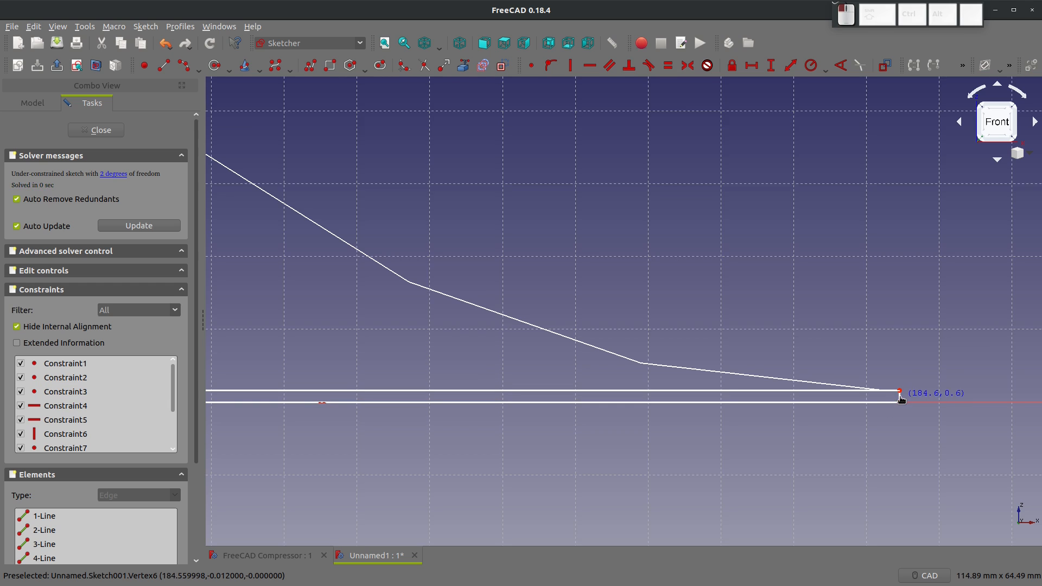
Delete all geometry of the rectangle in Sketch001 and close the emptied sketch.
scroll(905, 394, "down", 5)
scroll(525, 407, "up", 8)
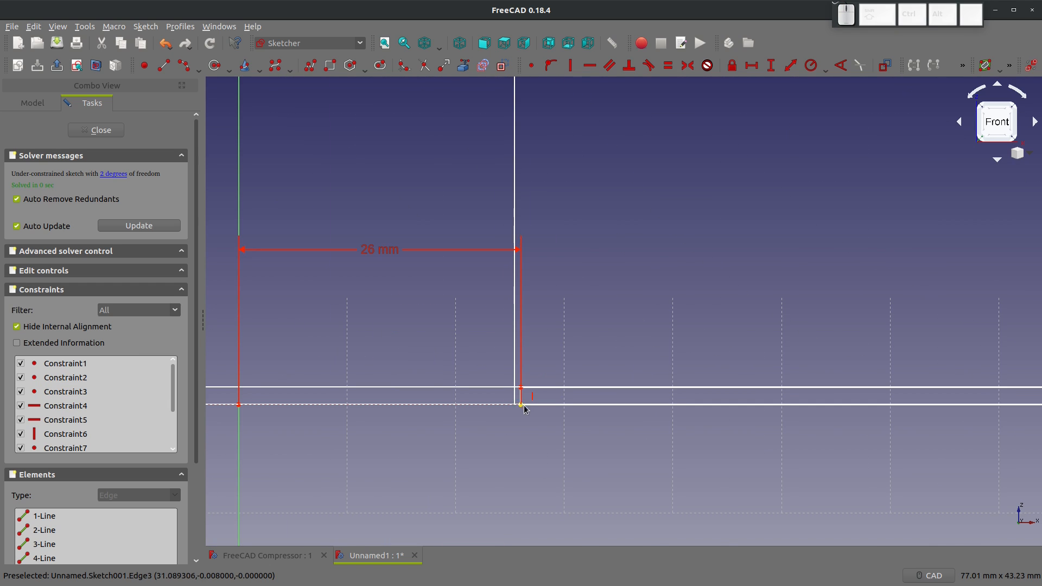
scroll(521, 401, "down", 5)
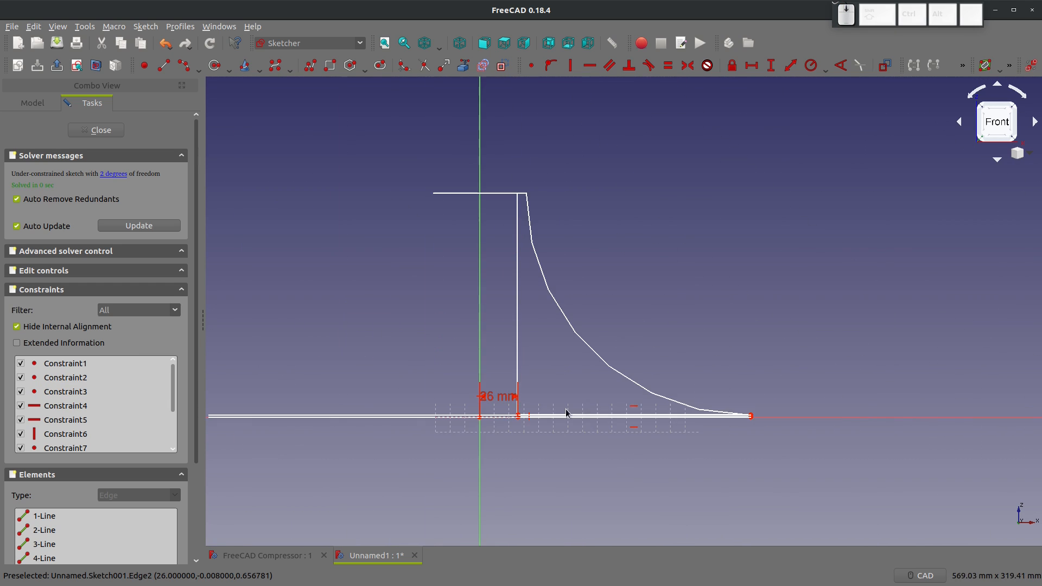
mouse_move(832, 346)
left_mouse_down()
mouse_move(460, 535)
mouse_move(367, 549)
left_mouse_up()
key("Delete")
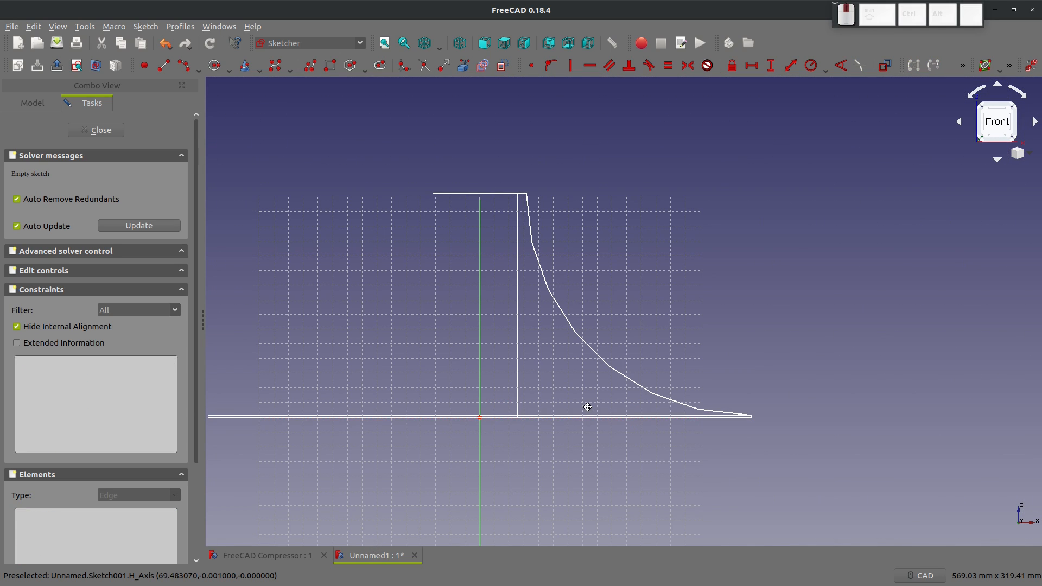
mouse_move(586, 407)
middle_mouse_down()
mouse_move(559, 456)
mouse_move(505, 496)
mouse_move(600, 342)
mouse_move(549, 190)
mouse_move(516, 168)
mouse_move(446, 197)
middle_mouse_up()
left_click(117, 132)
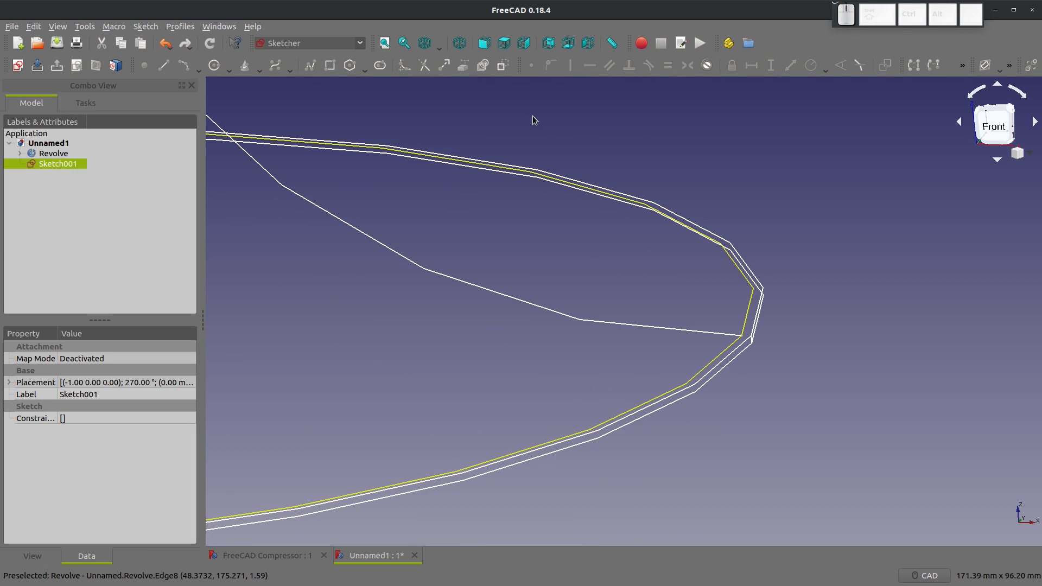
Set the draw style to As is and clear the selection to view the whole revolved body shaded.
left_click(440, 48)
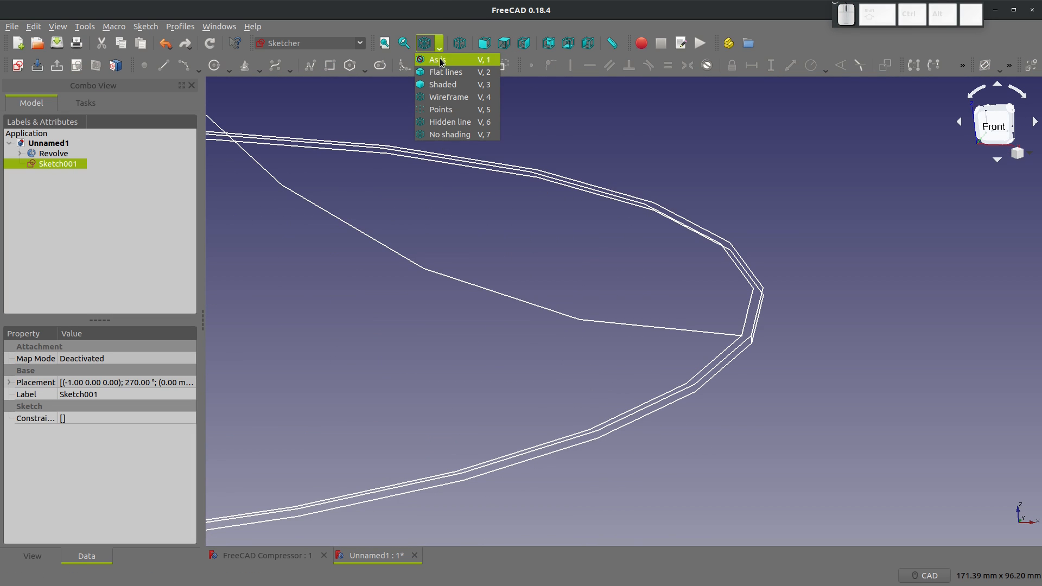
left_click(440, 63)
scroll(690, 311, "down", 4)
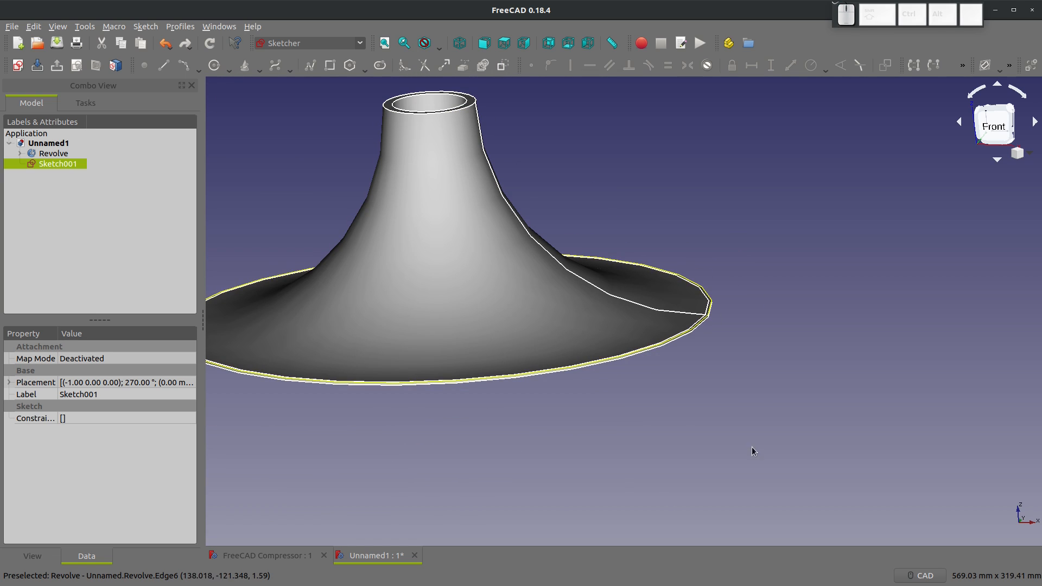
left_click(752, 448)
scroll(670, 447, "down", 4)
scroll(569, 442, "up", 4)
scroll(505, 202, "down", 4)
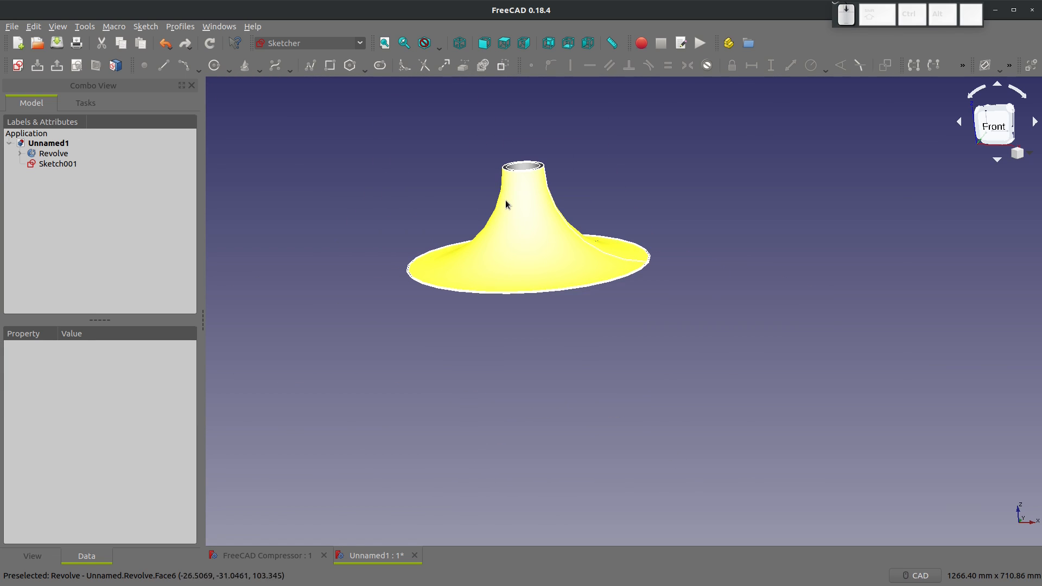
scroll(503, 186, "up", 4)
mouse_move(502, 187)
middle_mouse_down()
mouse_move(532, 195)
mouse_move(539, 278)
mouse_move(540, 181)
mouse_move(521, 177)
middle_mouse_up()
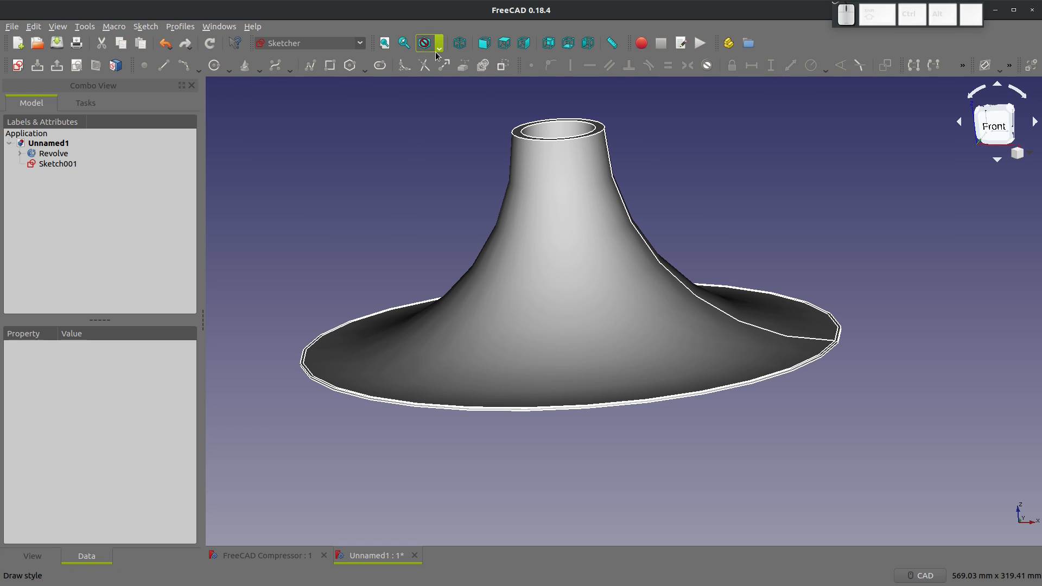
left_click(437, 49)
left_click(353, 79)
Create a new sketch on the XZ-Plane and link the flange rim's short vertical outer edge as external geometry.
left_click(19, 66)
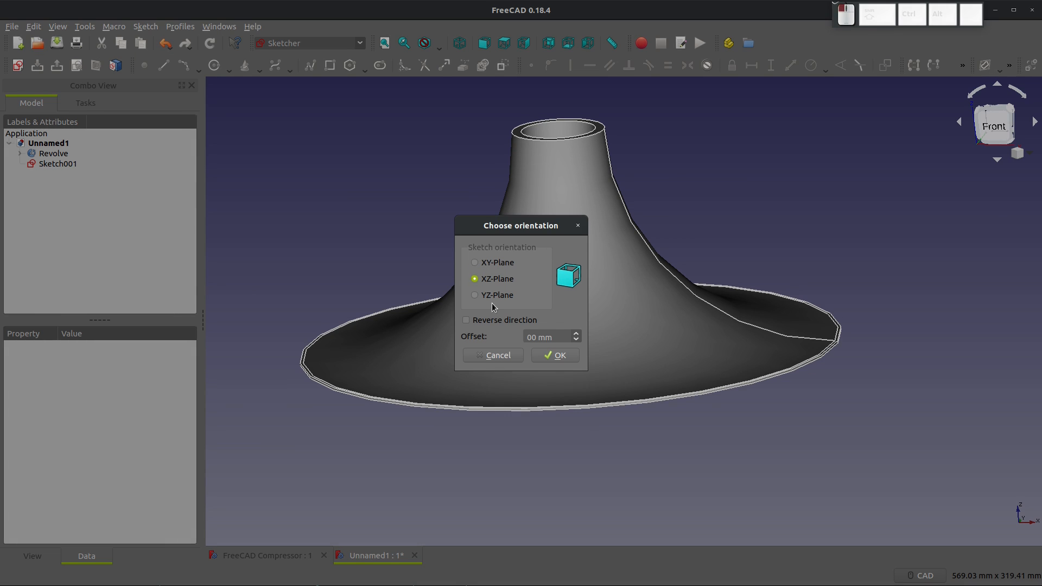
left_click(553, 355)
scroll(695, 500, "up", 8)
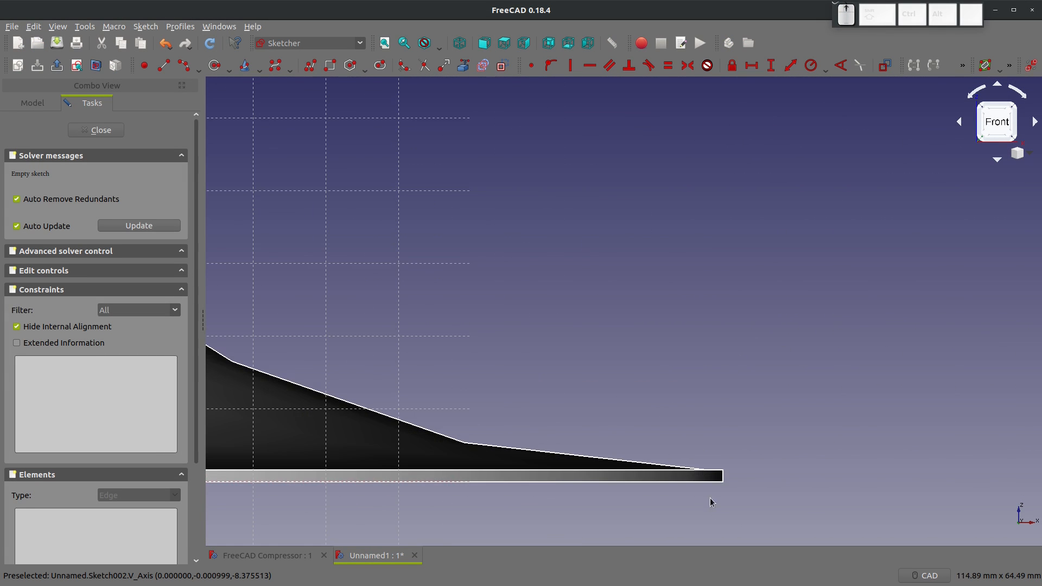
middle_click_drag(710, 500, 633, 480)
scroll(634, 480, "up", 2)
middle_click_drag(662, 151, 624, 158)
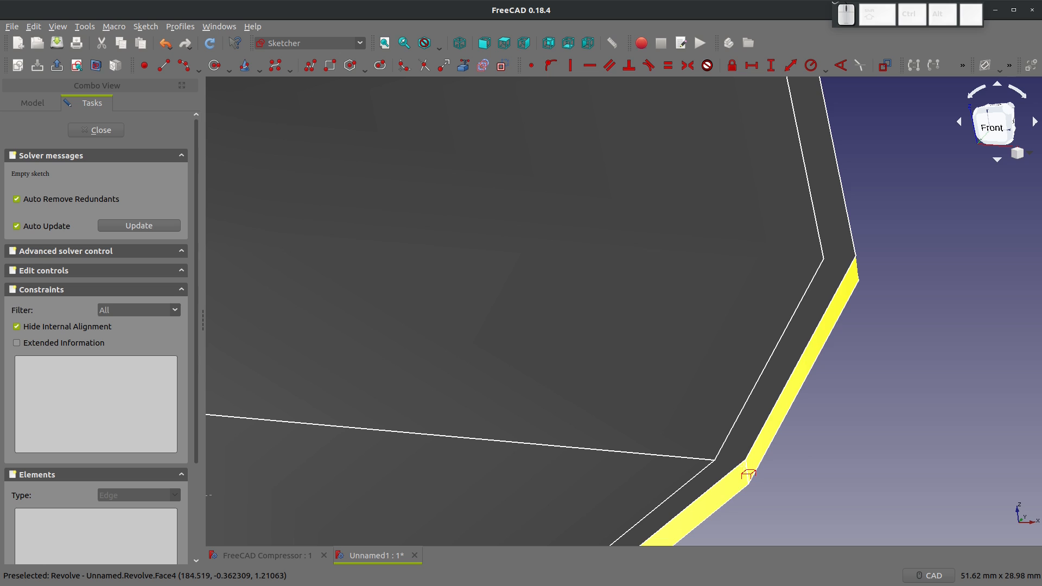
left_click(746, 470)
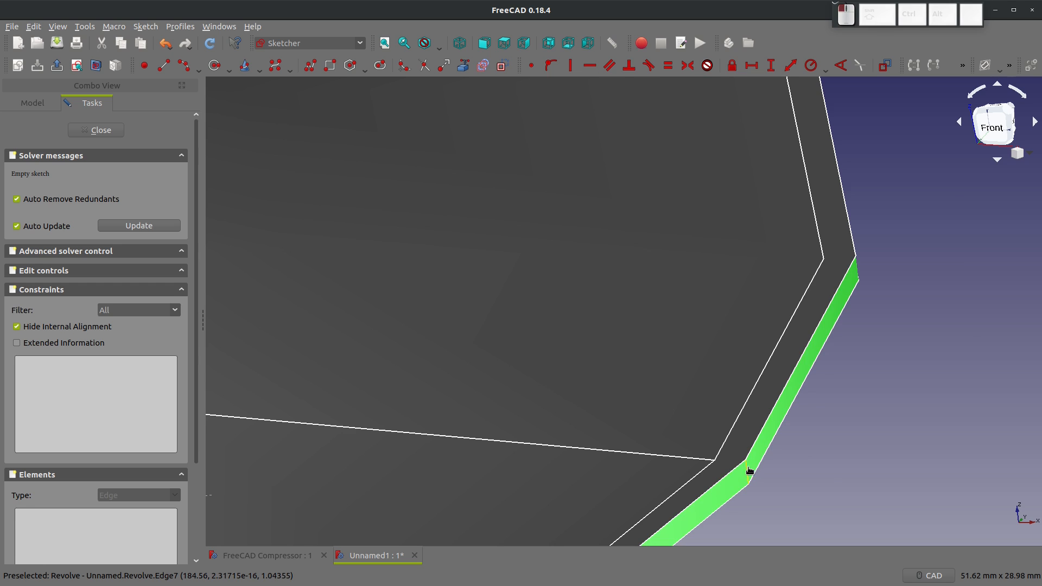
left_click(748, 471)
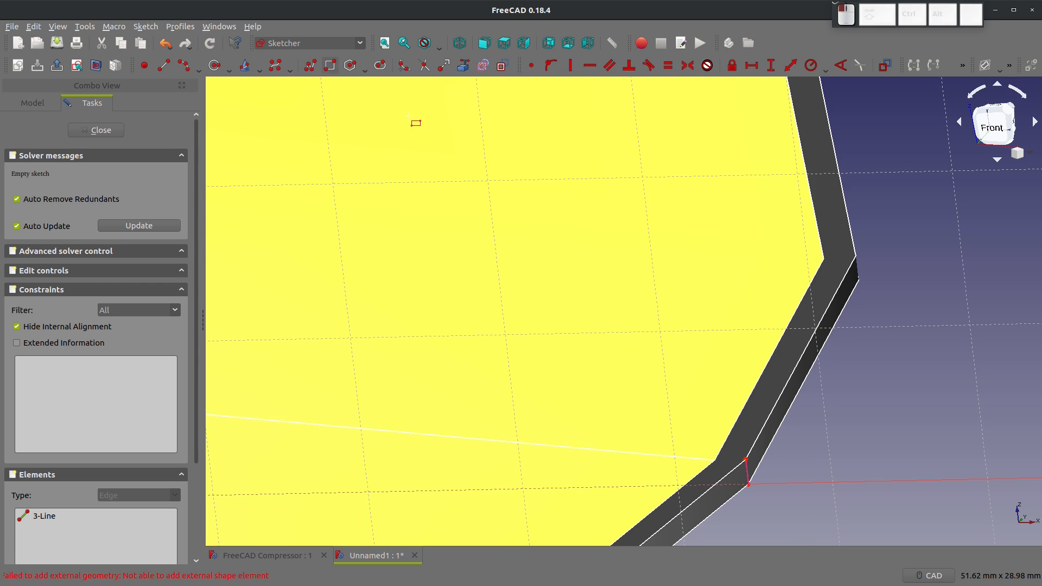
Draw a small rectangle just outside the flange rim, above the sketch's horizontal axis.
scroll(725, 228, "down", 5)
left_click(779, 297)
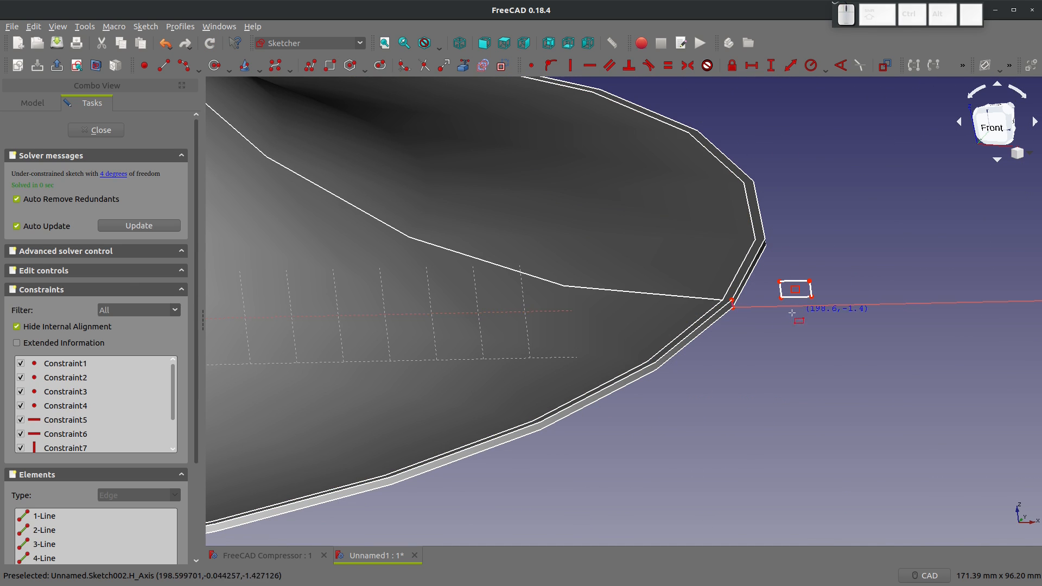
scroll(749, 297, "up", 5)
Vertically align the rectangle's upper outer corner with the linked edge's upper endpoint and move its opposite side inward over the flange.
left_click(691, 294)
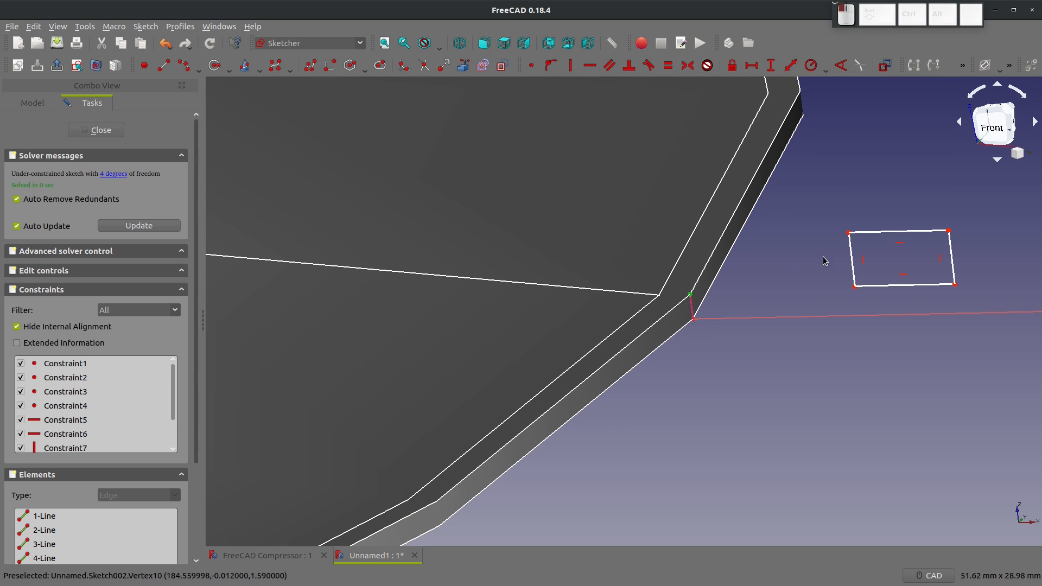
left_click(949, 230)
key("v")
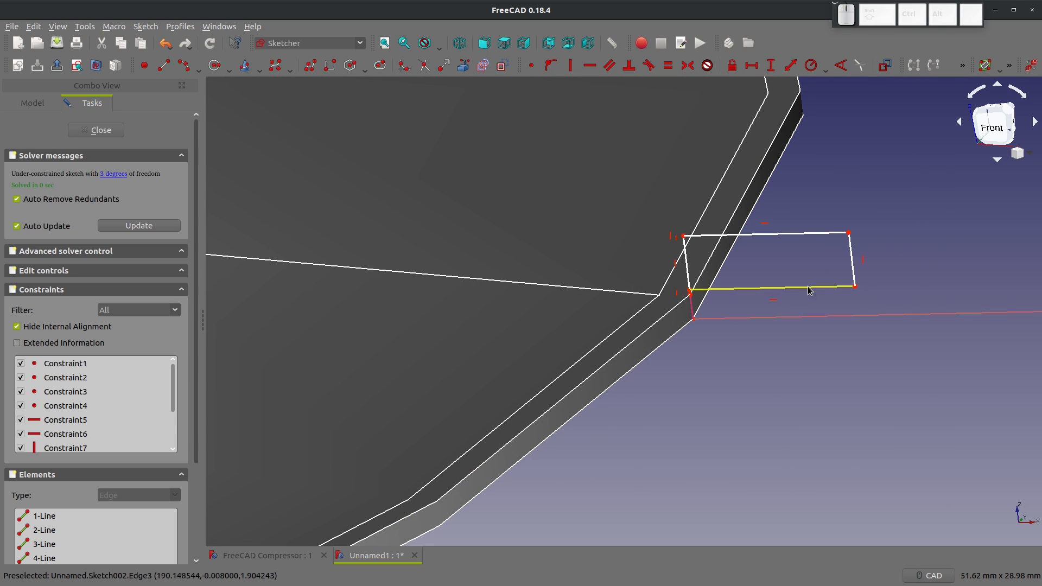
left_click_drag(849, 232, 461, 242)
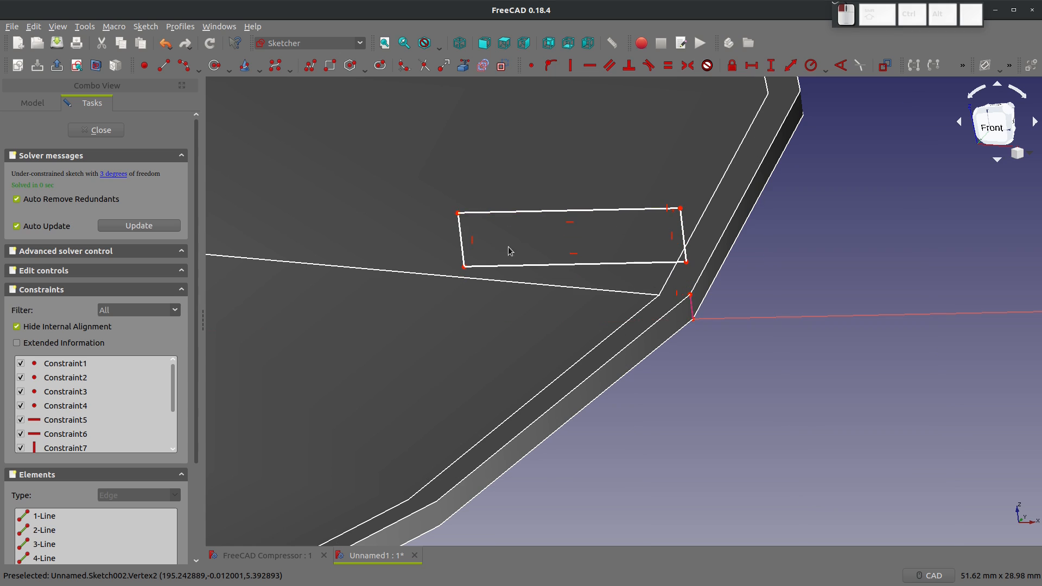
Set the vertical distance between the rectangle's lower outer corner and the linked edge's lower endpoint to 0.01 mm.
scroll(709, 323, "up", 4)
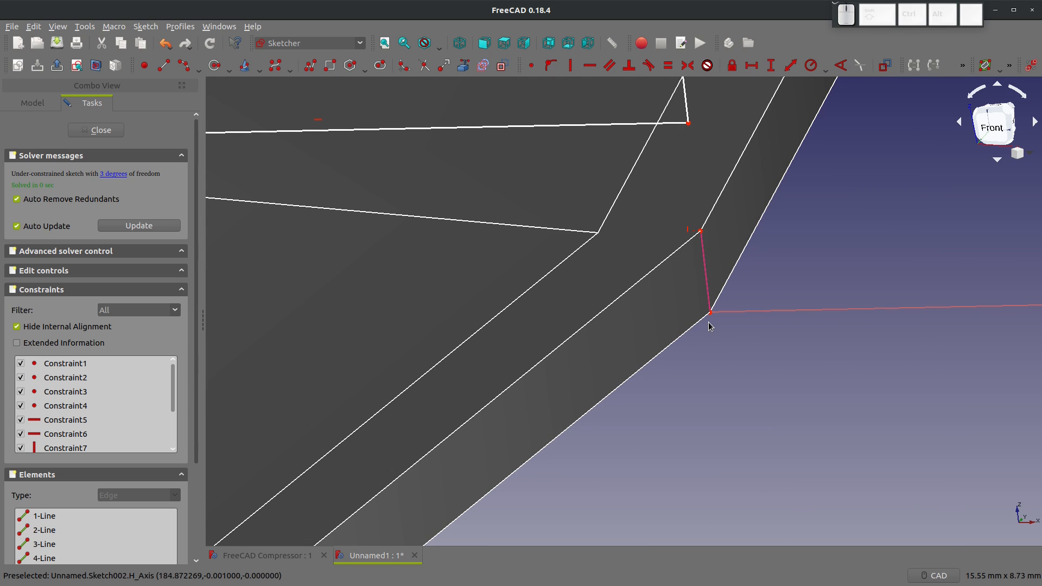
scroll(713, 326, "down", 4)
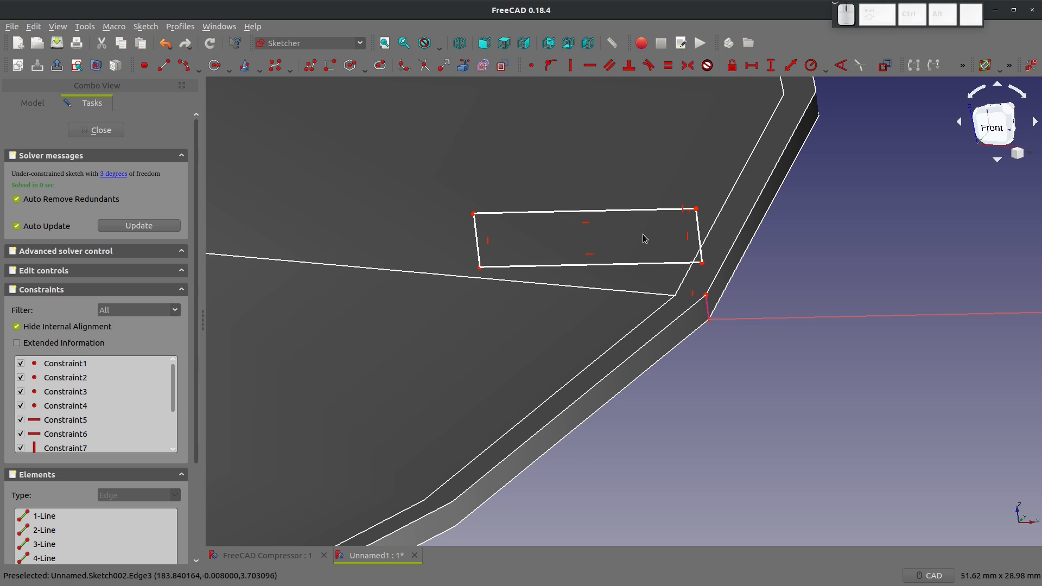
scroll(645, 236, "up", 3)
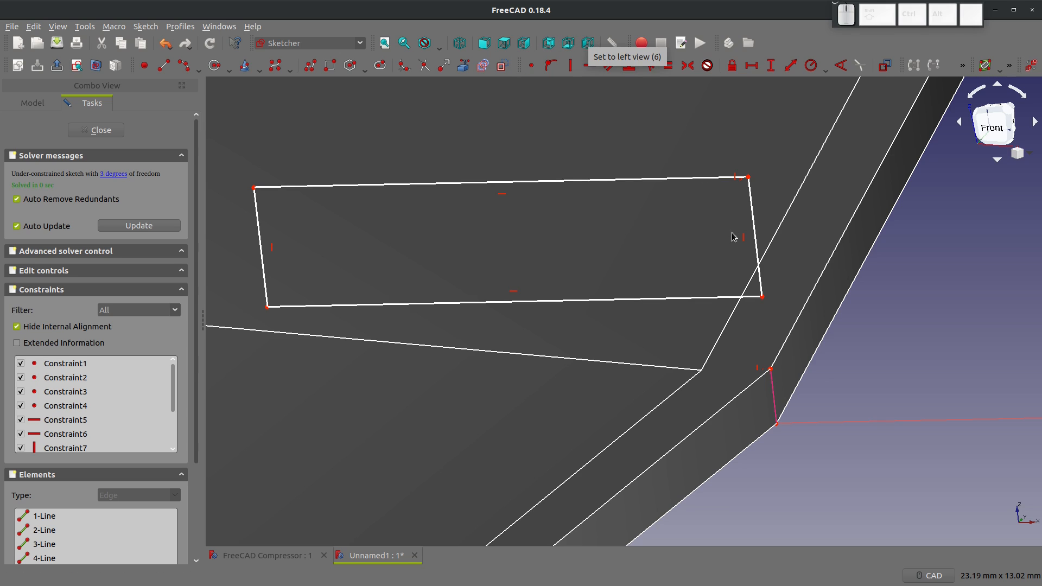
left_click(763, 297)
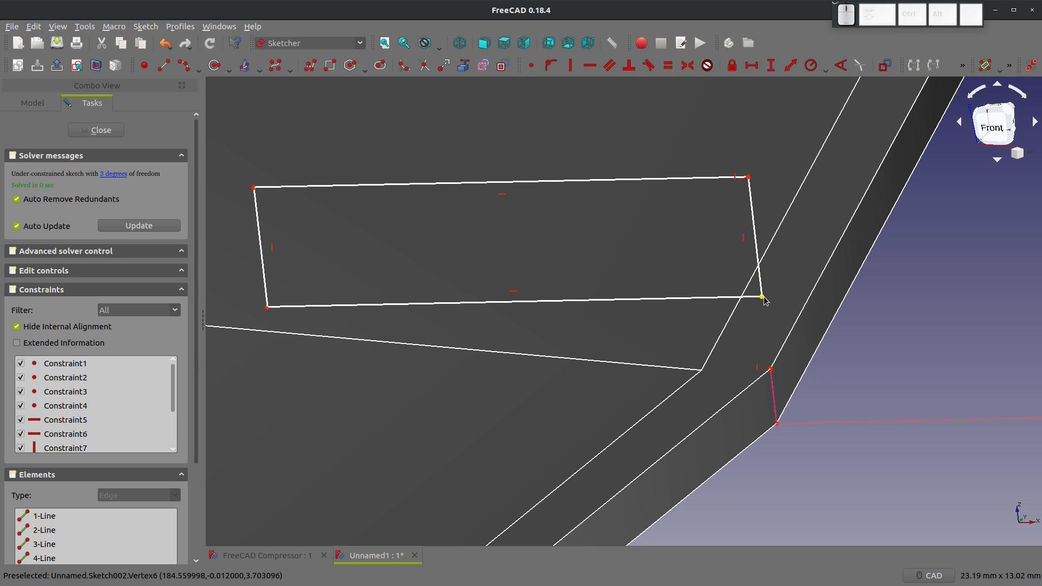
left_click(777, 425)
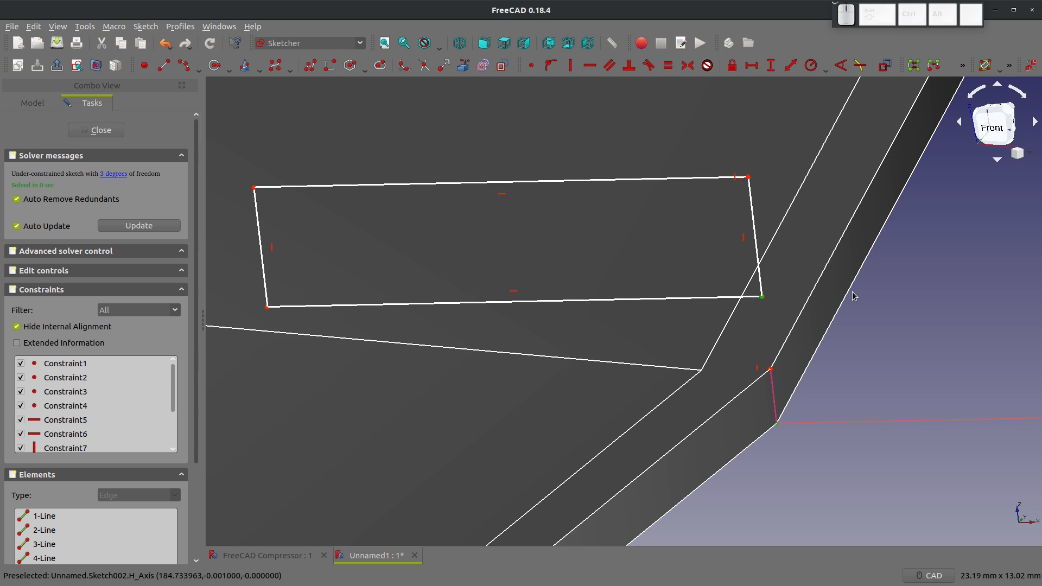
key("shift+v")
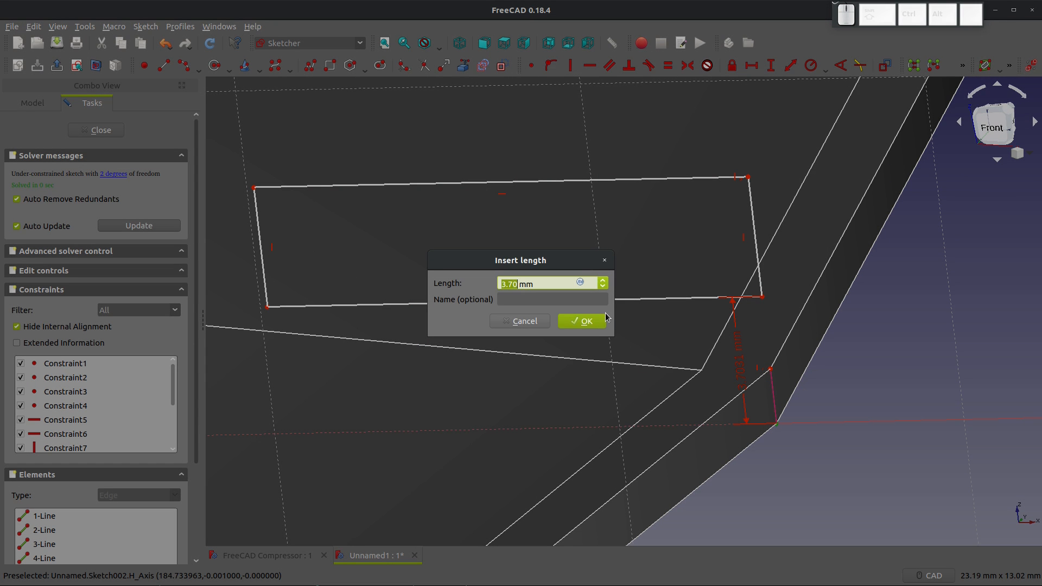
type("0")
key("Return")
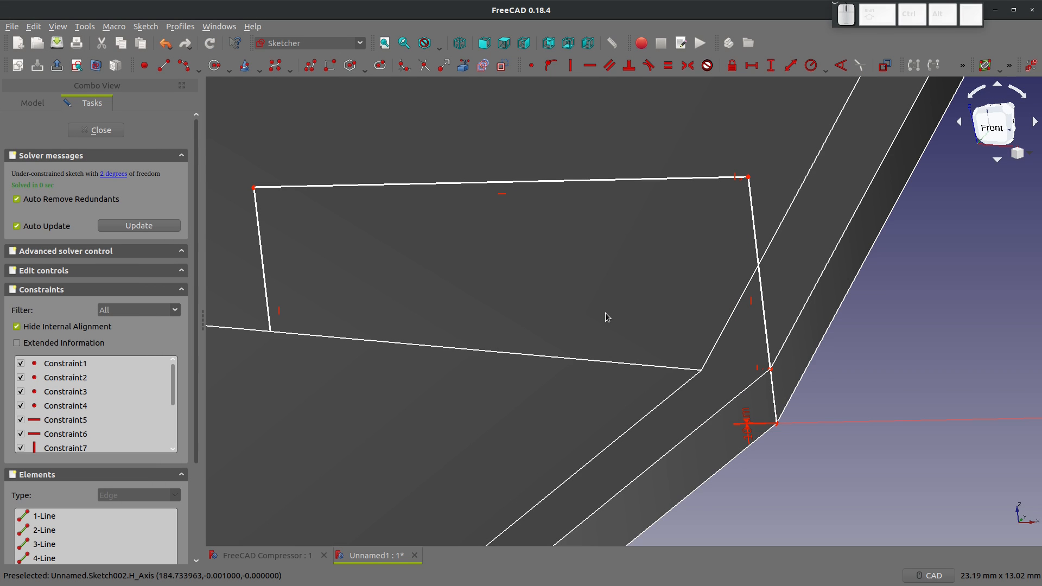
Make the rectangle's upper outer corner coincident with the linked edge's upper endpoint.
scroll(776, 425, "up", 15)
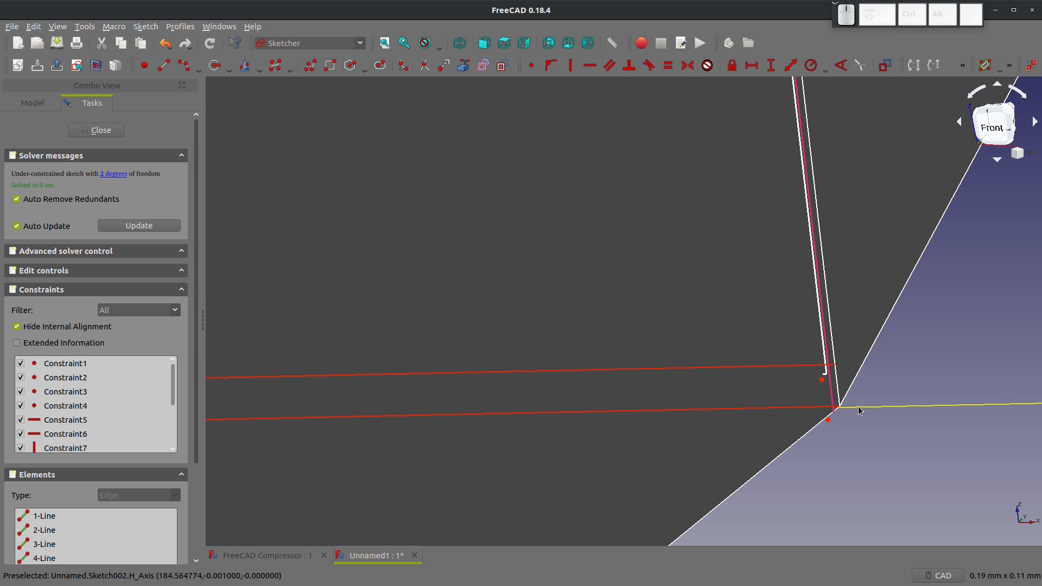
scroll(813, 407, "down", 10)
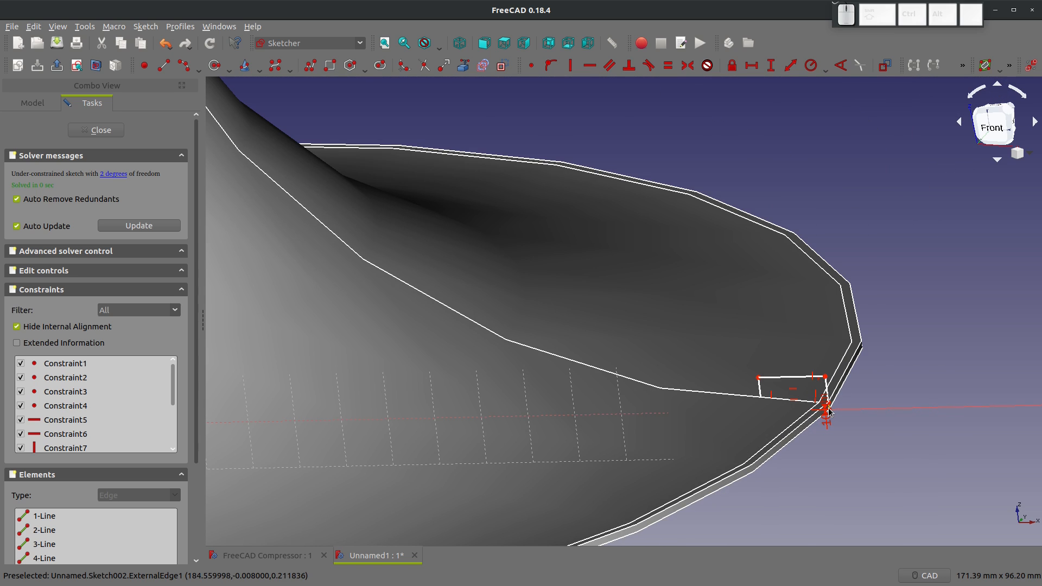
scroll(825, 389, "up", 3)
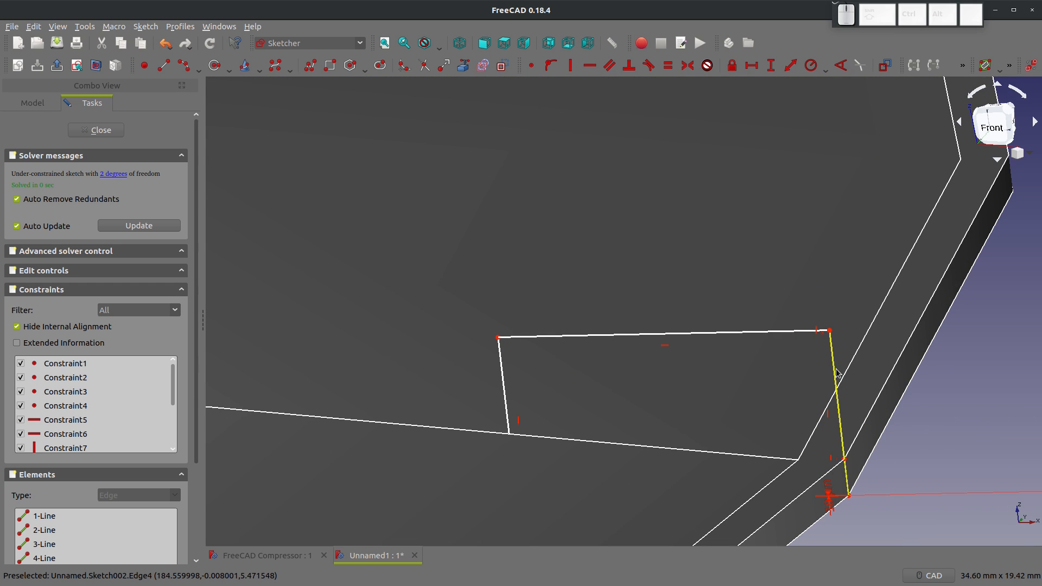
left_click(830, 331)
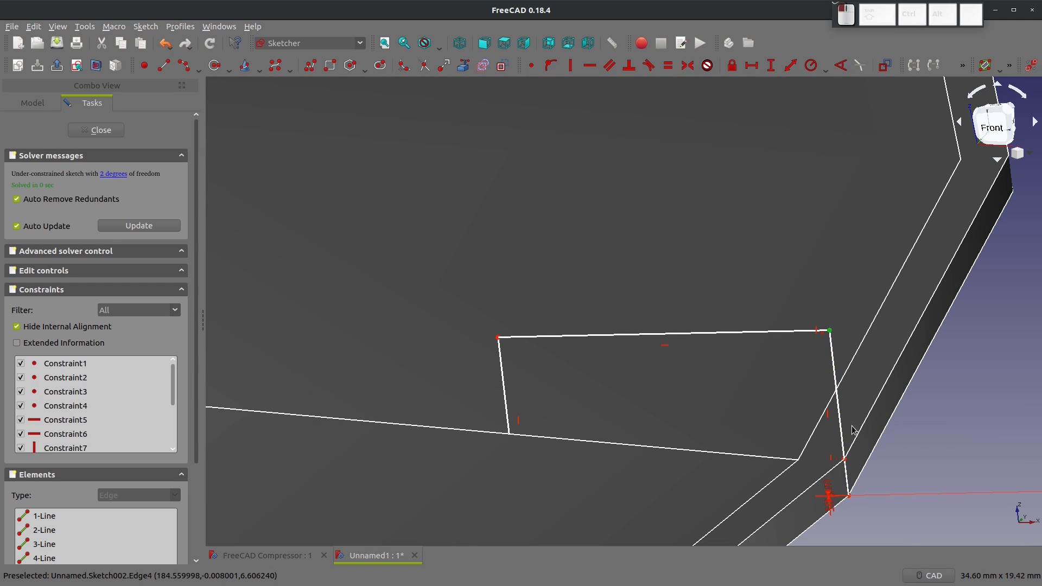
left_click(845, 460)
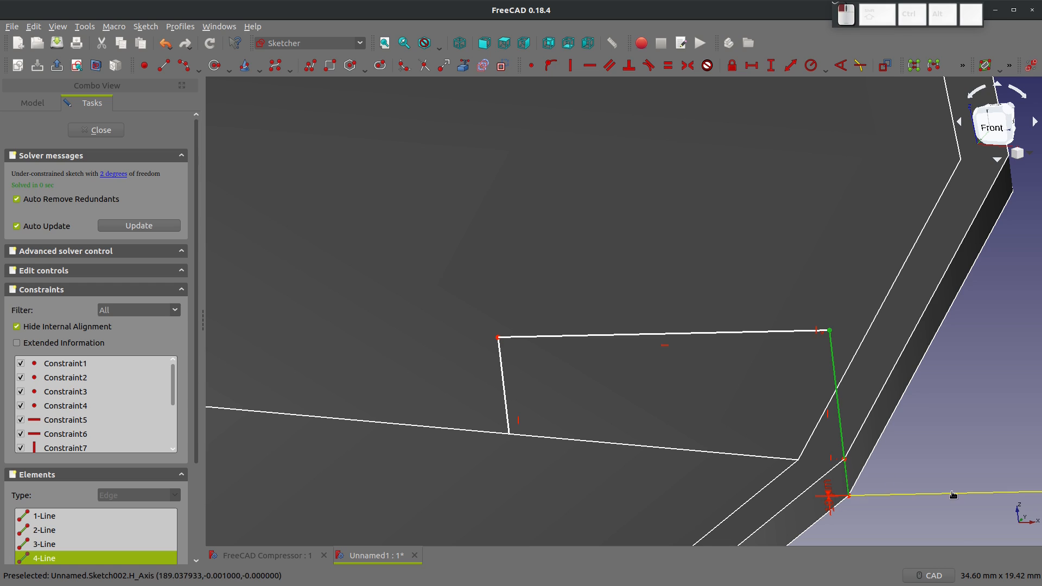
left_click(885, 473)
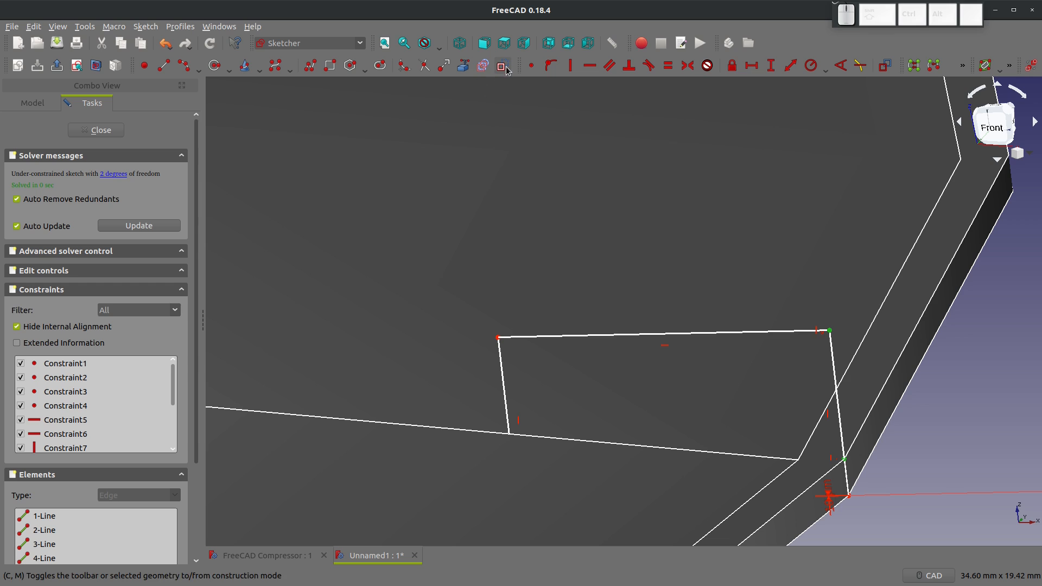
left_click(530, 65)
scroll(817, 355, "down", 5)
scroll(818, 356, "down", 3)
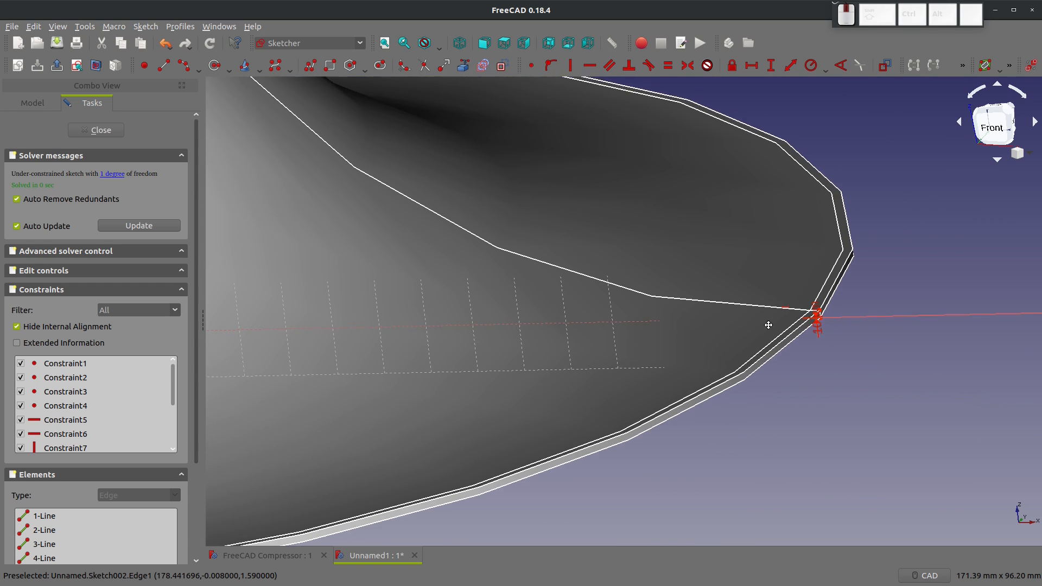
Constrain the rectangle's lower inner corner to a horizontal distance of 26 mm from the sketch origin.
middle_click_drag(767, 324, 711, 307)
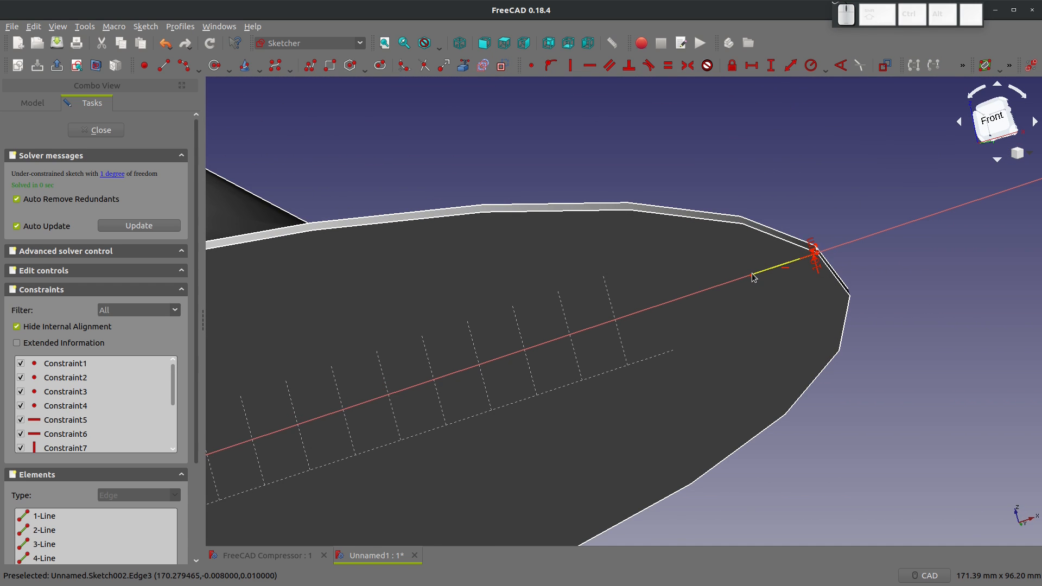
scroll(742, 294, "down", 5)
scroll(612, 330, "up", 5)
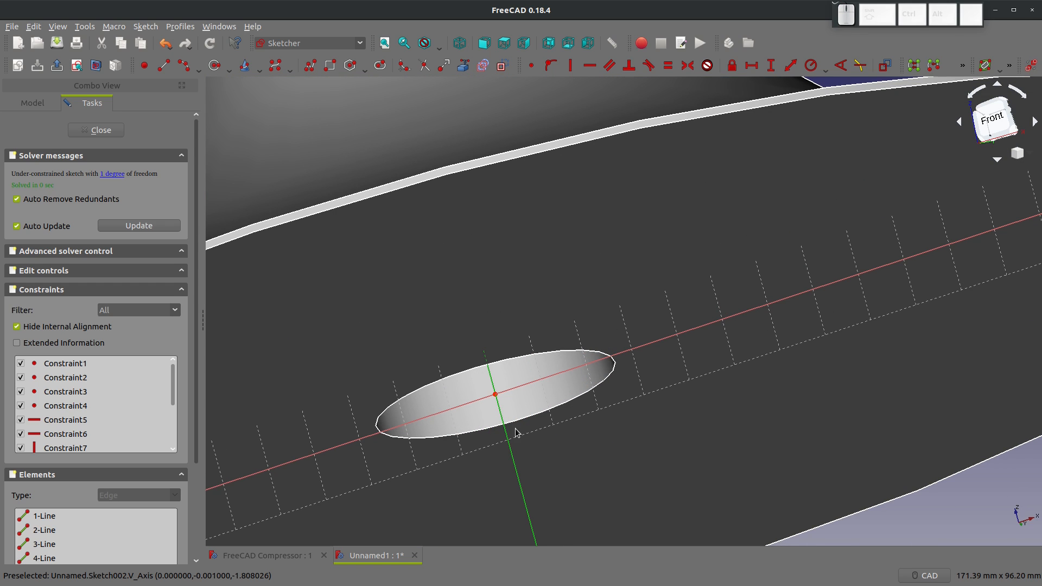
key("shift+h")
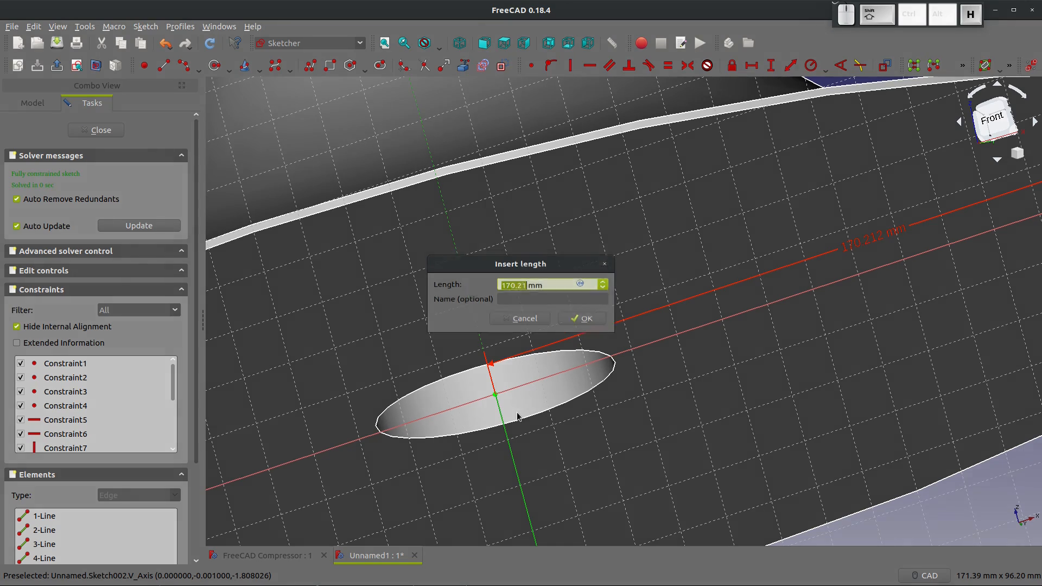
key("Escape")
scroll(553, 332, "down", 5)
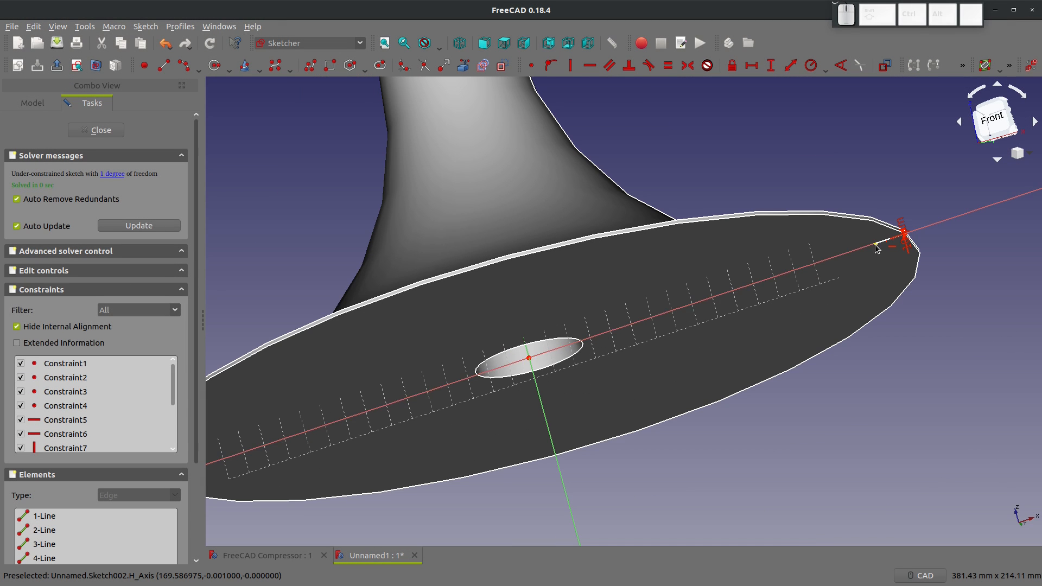
left_click(875, 244)
left_click(532, 360)
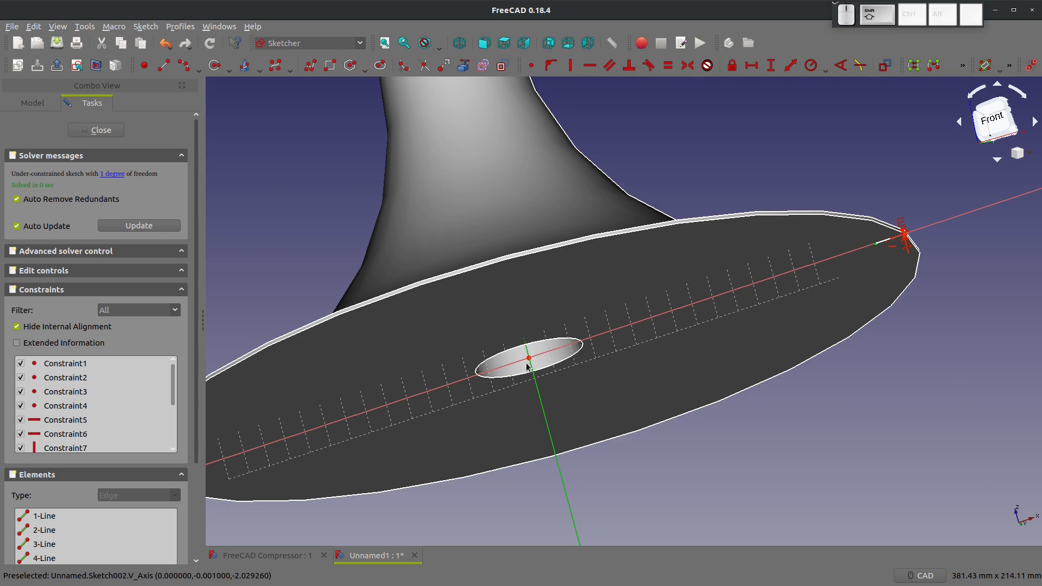
key("l")
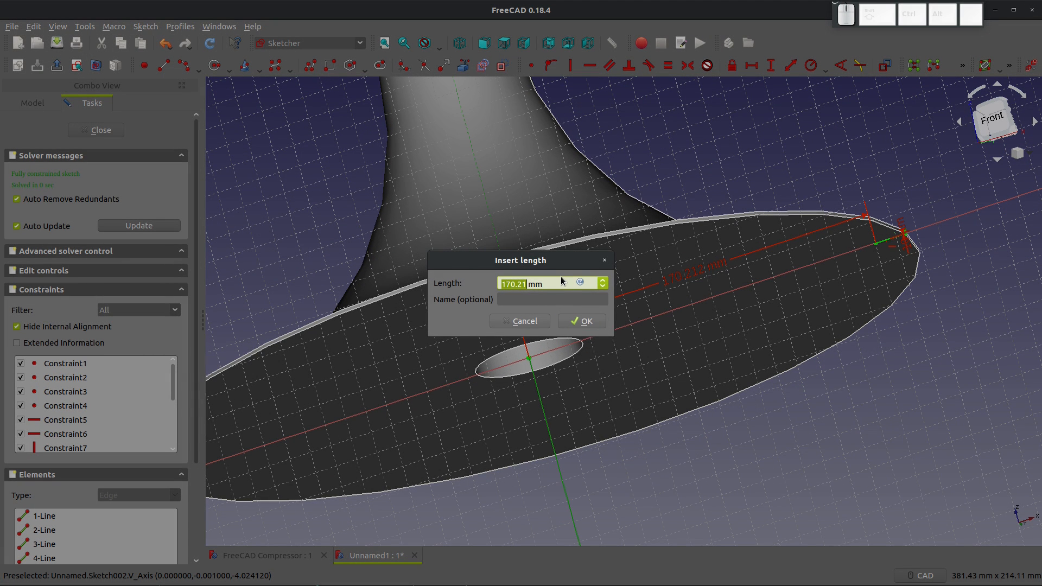
type("26")
key("Return")
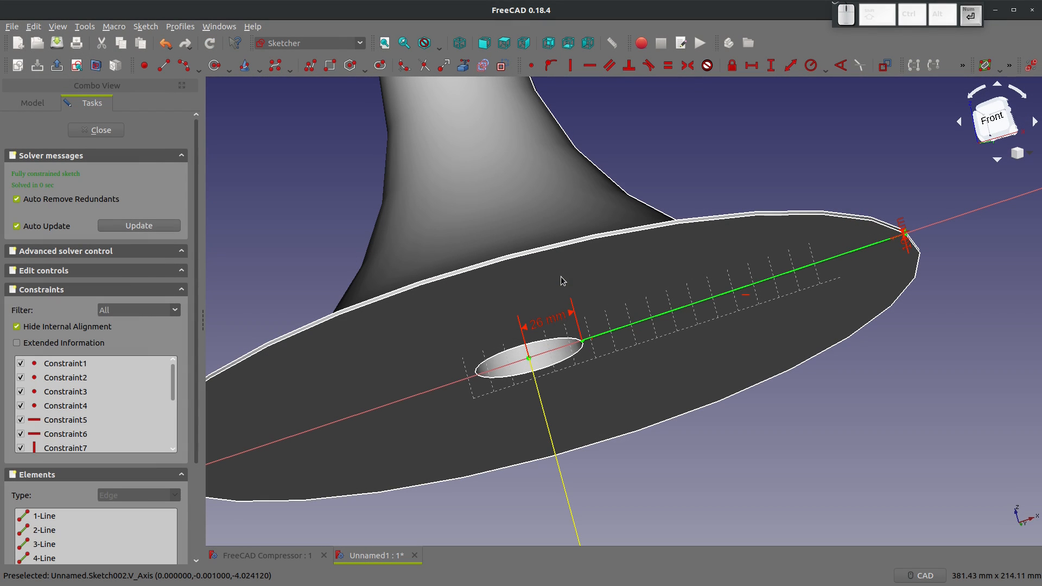
Check the rectangle's inner end at the bore, close the sketch and clear the selection.
scroll(639, 360, "up", 6)
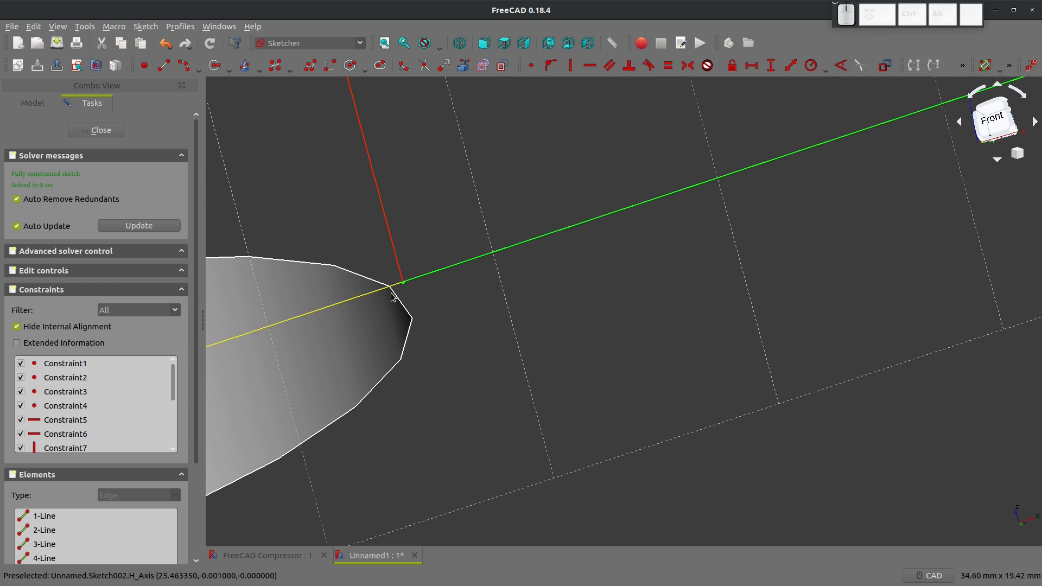
scroll(393, 296, "down", 15)
middle_click_drag(448, 263, 683, 246)
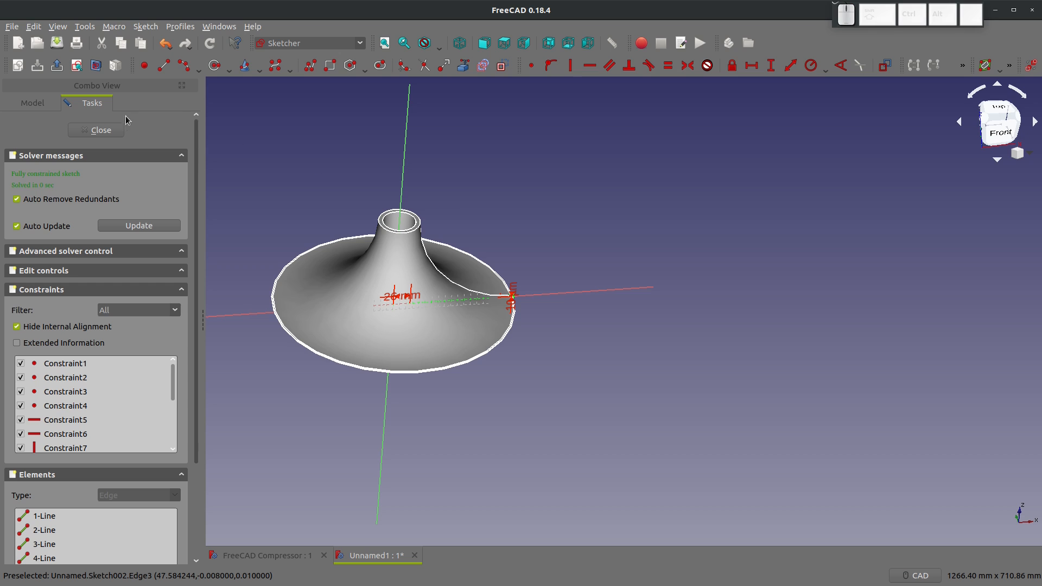
left_click(113, 129)
mouse_move(815, 246)
middle_mouse_down()
mouse_move(740, 302)
mouse_move(698, 302)
middle_mouse_up()
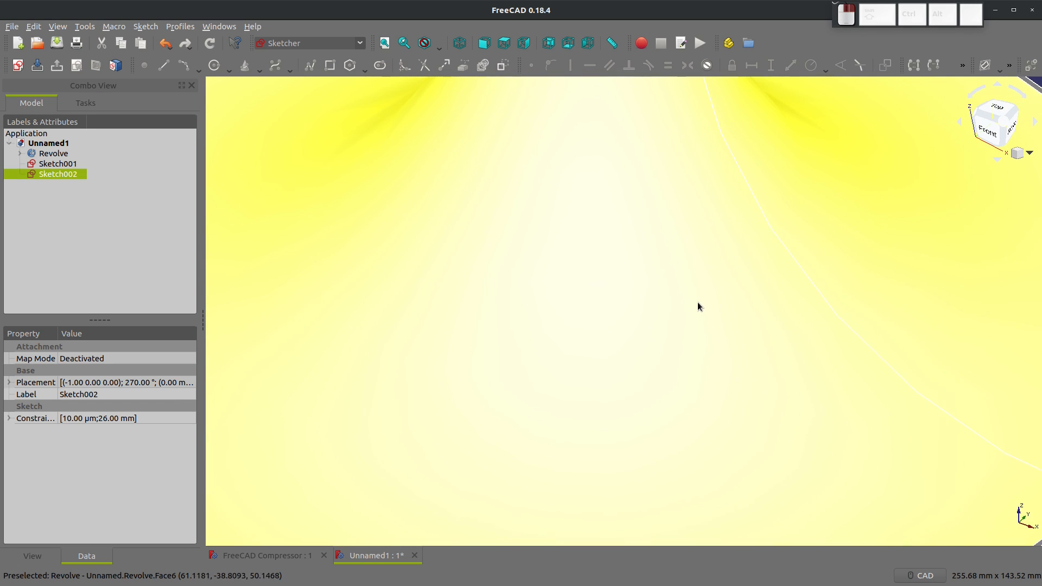
scroll(699, 304, "down", 6)
left_click(890, 379)
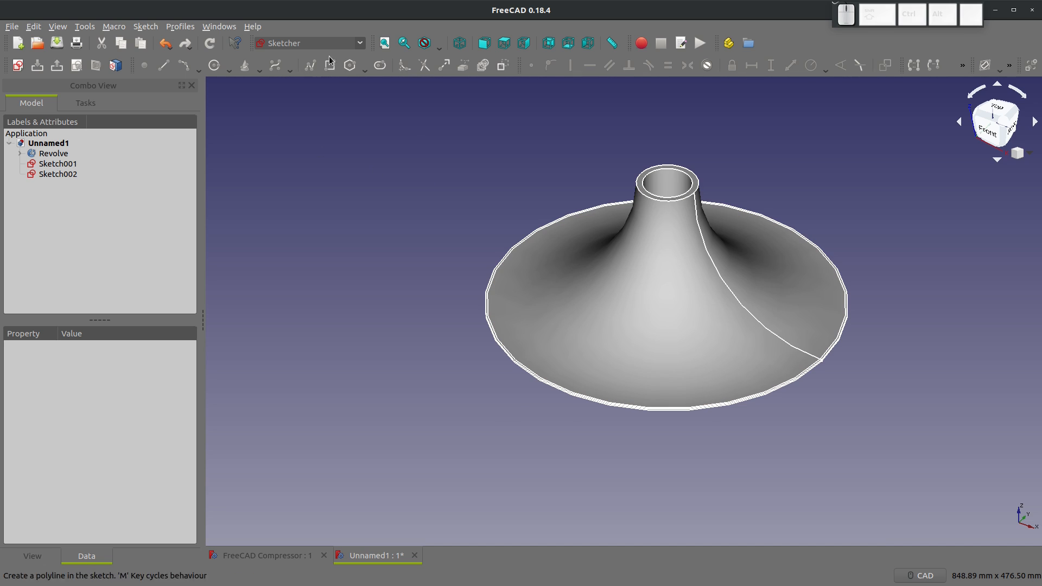
Switch to the Part workbench and choose Helix as the geometric primitive to create.
left_click(361, 44)
left_click(317, 186)
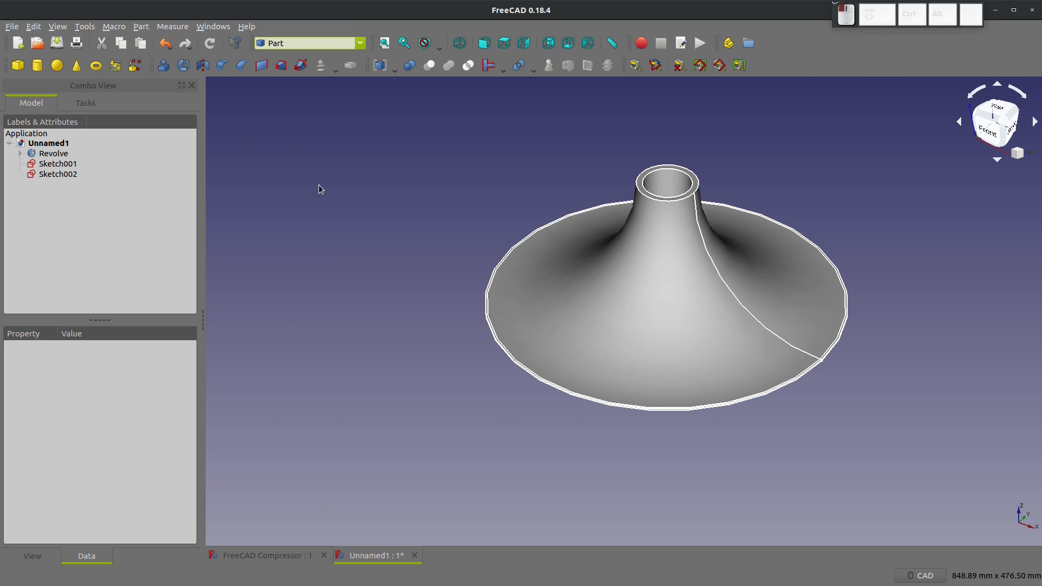
left_click(136, 65)
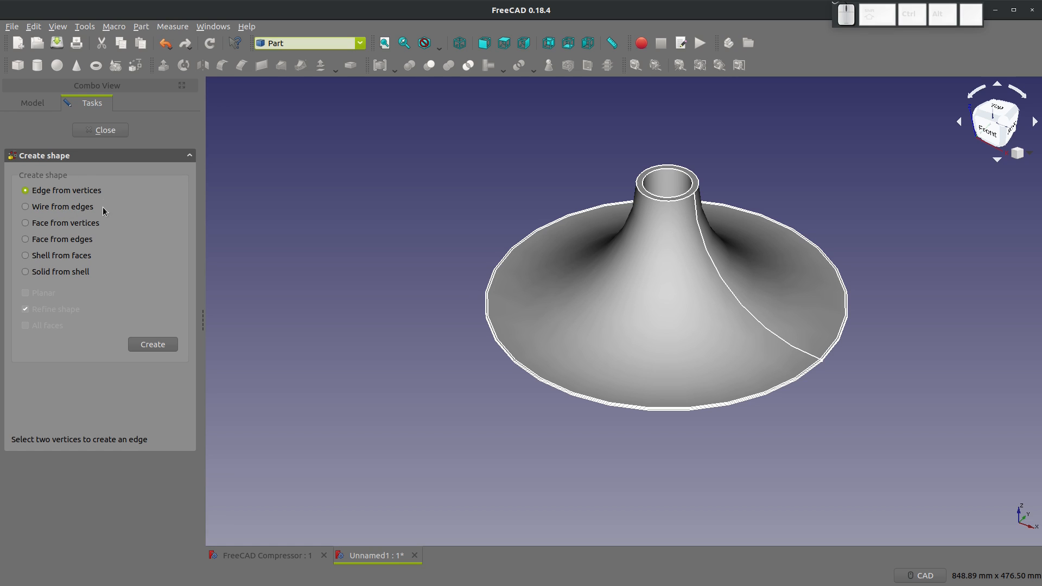
left_click(102, 130)
left_click(115, 66)
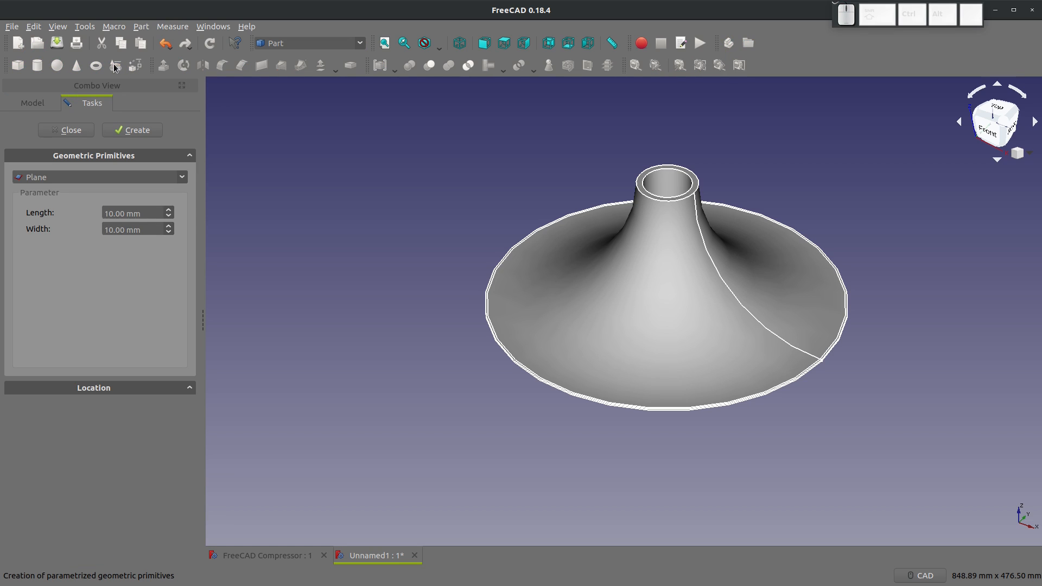
left_click(81, 177)
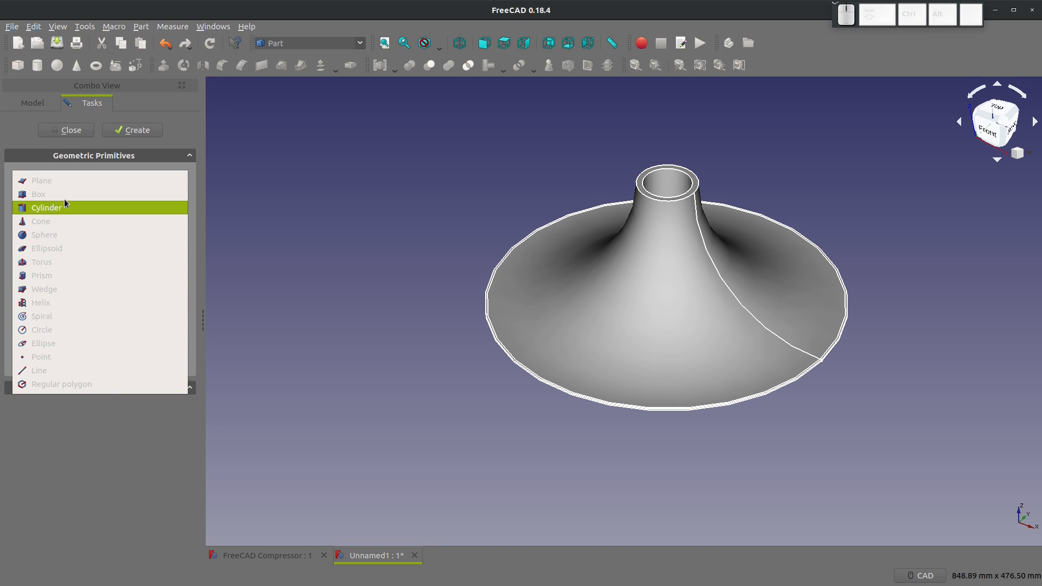
left_click(66, 300)
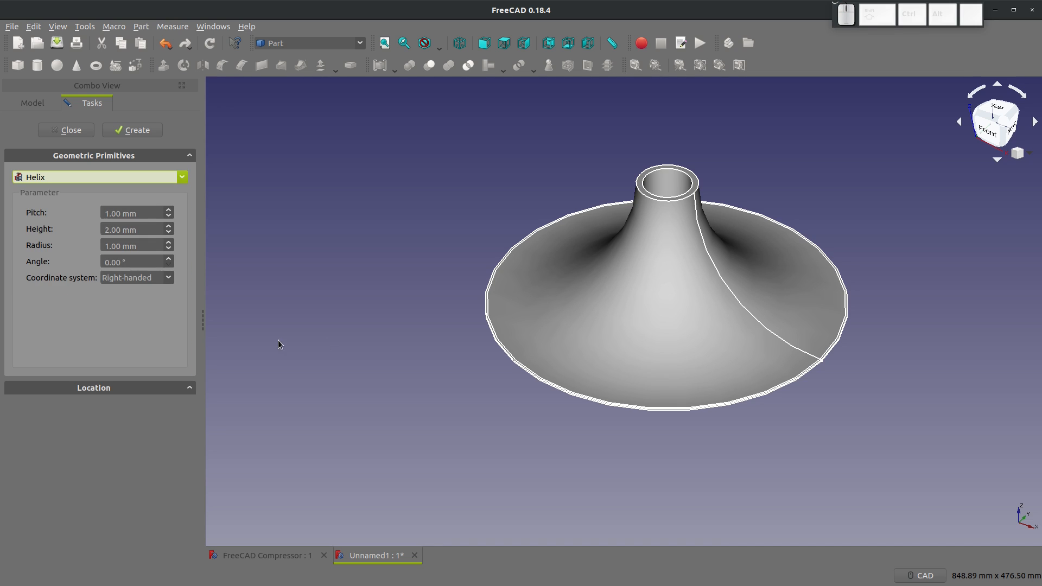
Create a helix with a 150 mm pitch and 150 mm height, then close the geometric primitives dialog.
left_click(140, 214)
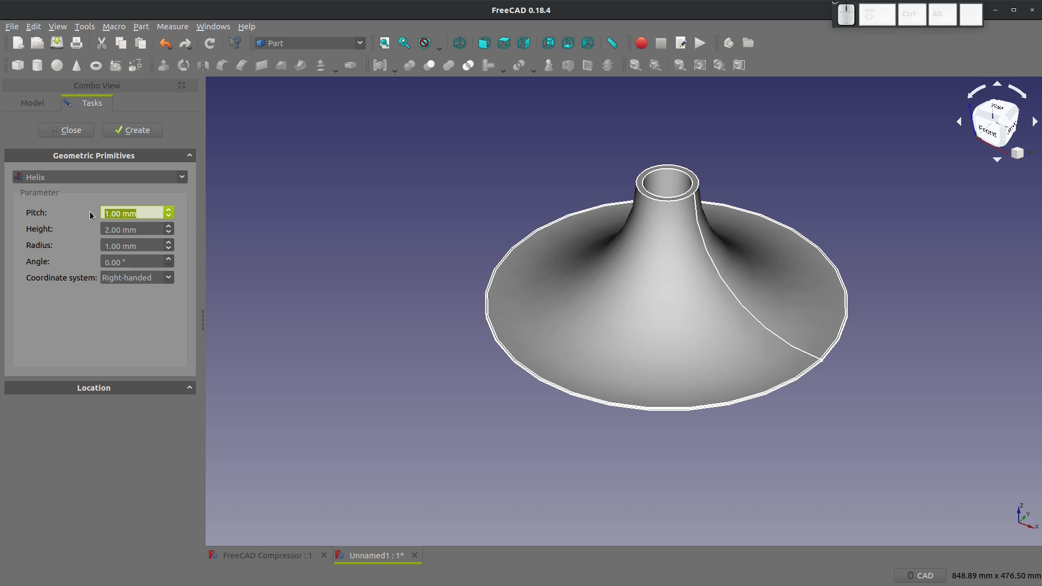
type("150")
key("Return")
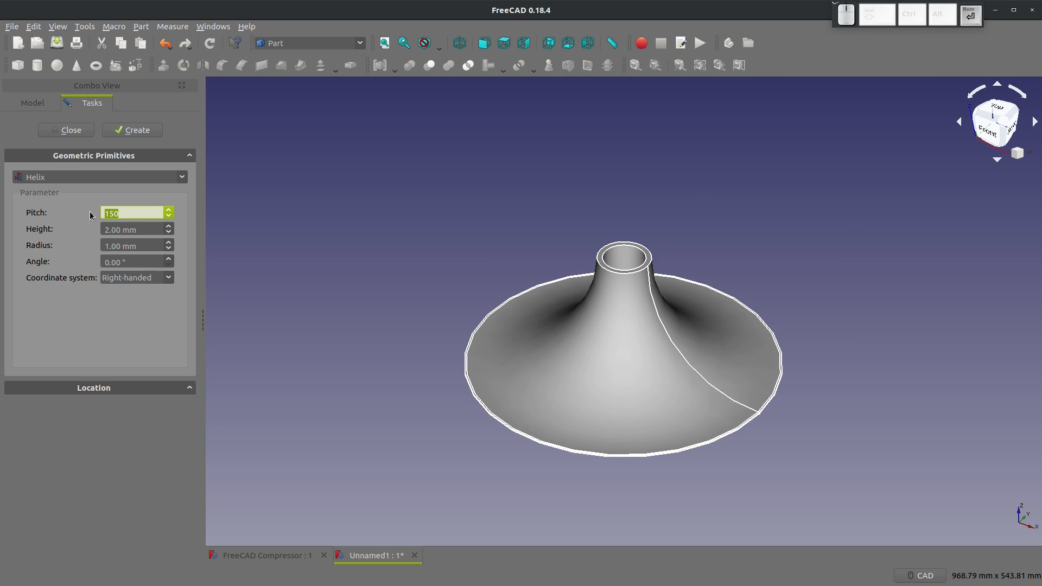
left_click(147, 230)
type("150")
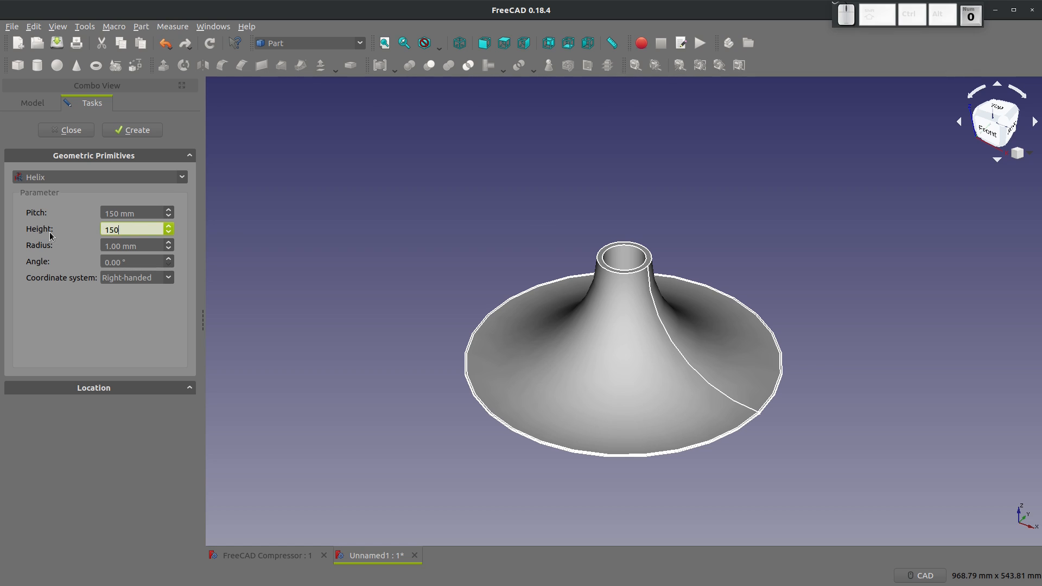
left_click(142, 247)
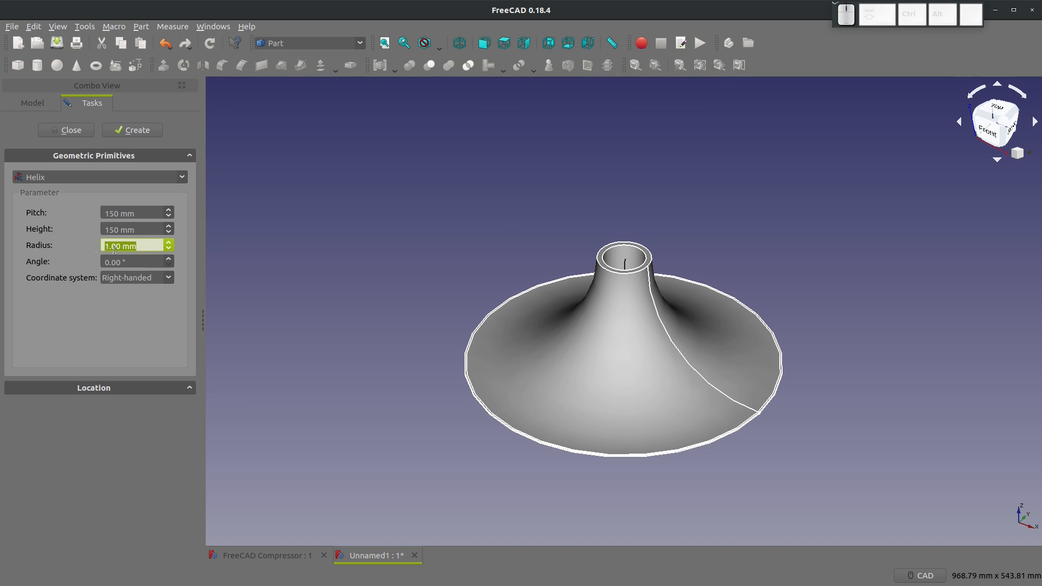
scroll(637, 277, "up", 4)
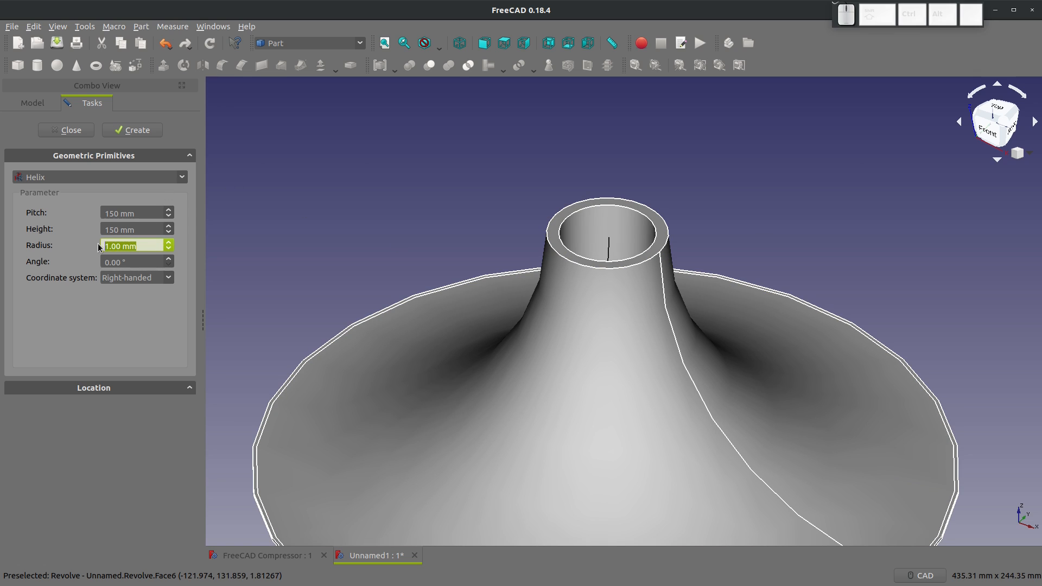
left_click(136, 130)
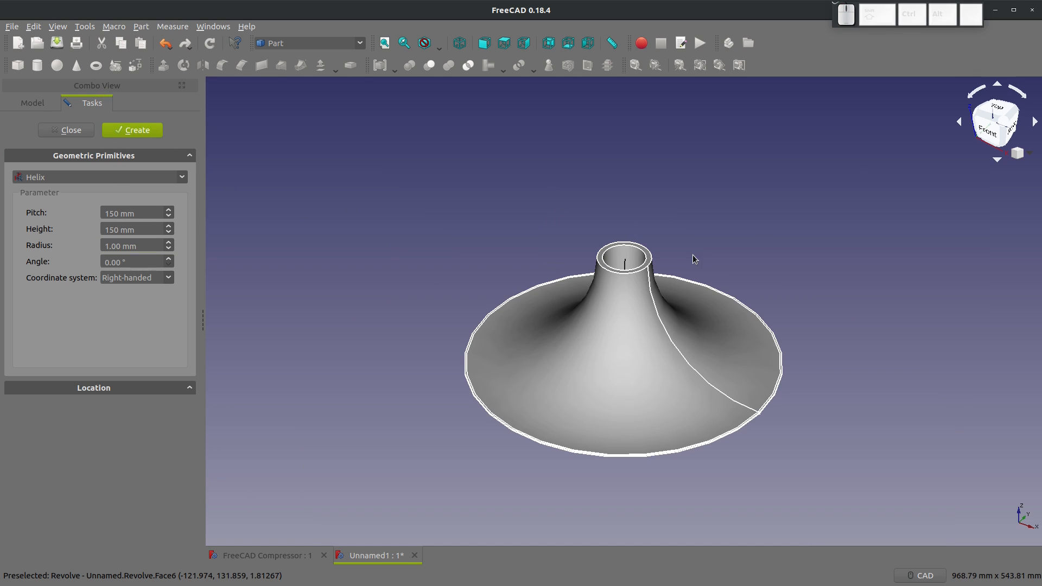
key("2")
scroll(624, 328, "up", 5)
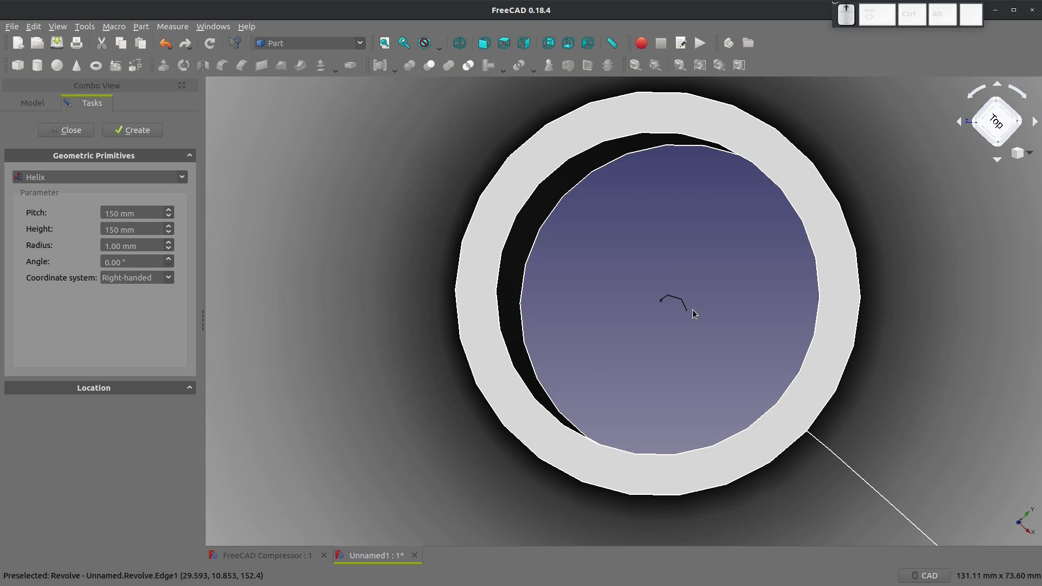
middle_click_drag(793, 310, 814, 185)
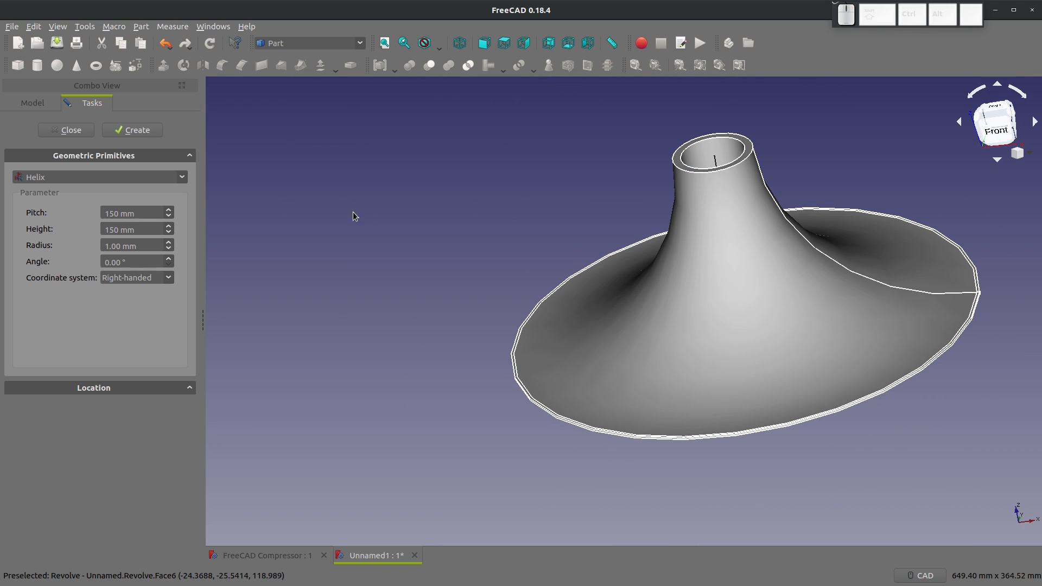
left_click(66, 129)
Measure the linear distance from the vertex on the bore's top edge to the profile sketch's outer corner at the flange rim.
middle_click_drag(787, 304, 646, 127)
scroll(644, 124, "up", 5)
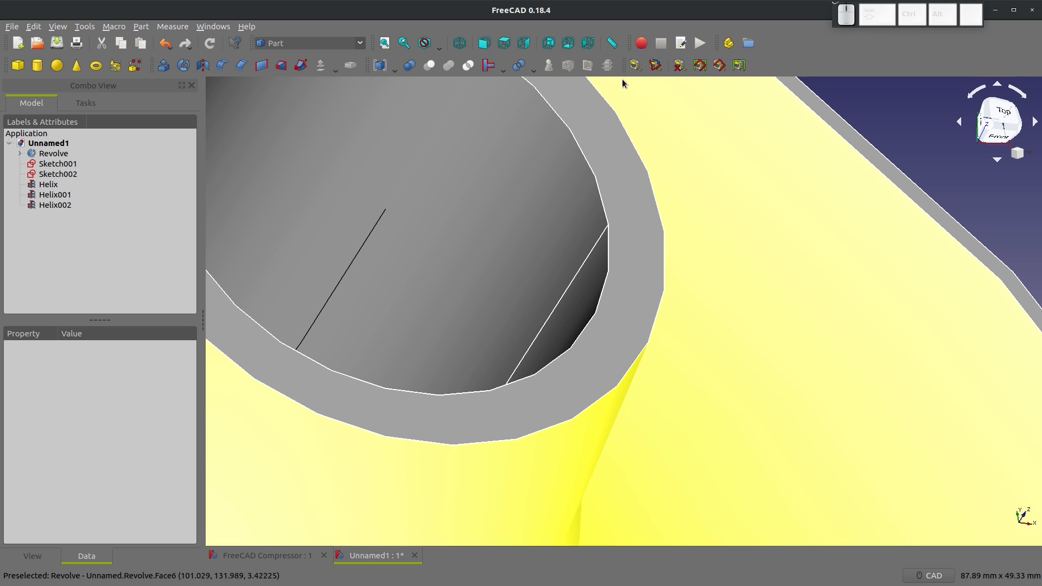
left_click(634, 66)
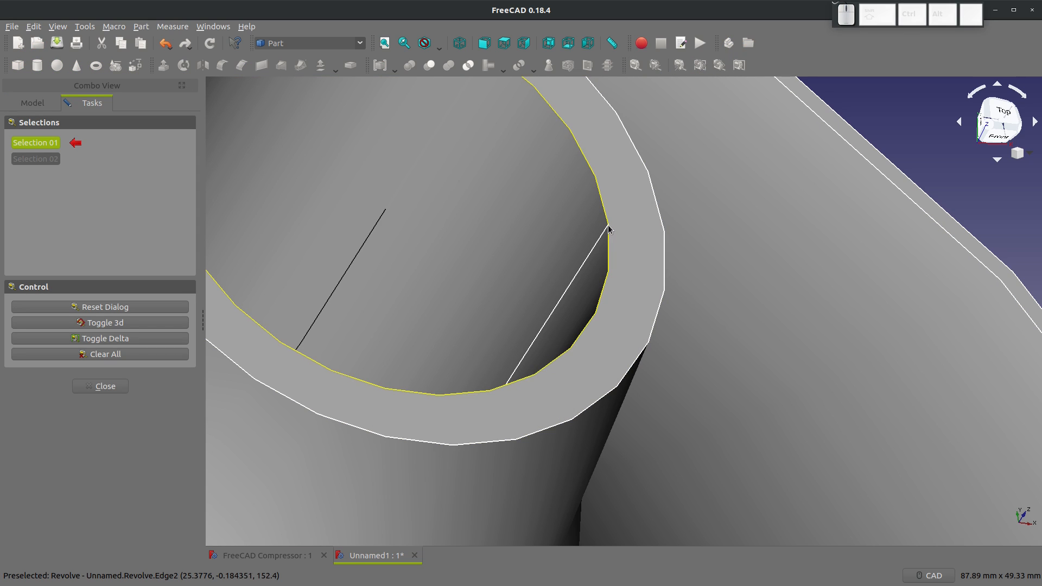
scroll(607, 229, "up", 5)
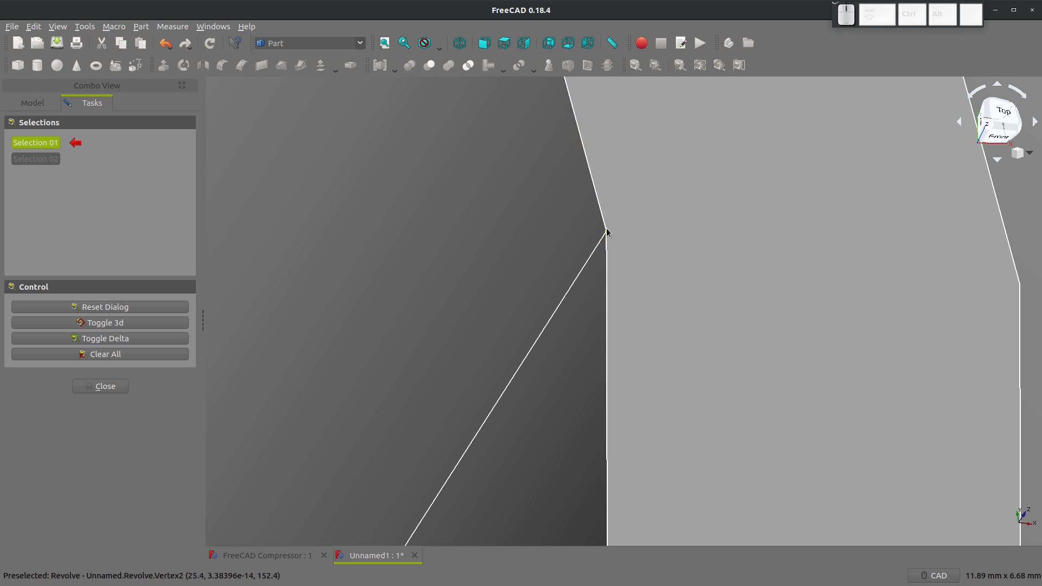
left_click(608, 228)
scroll(608, 231, "down", 10)
scroll(633, 334, "down", 4)
scroll(755, 365, "up", 7)
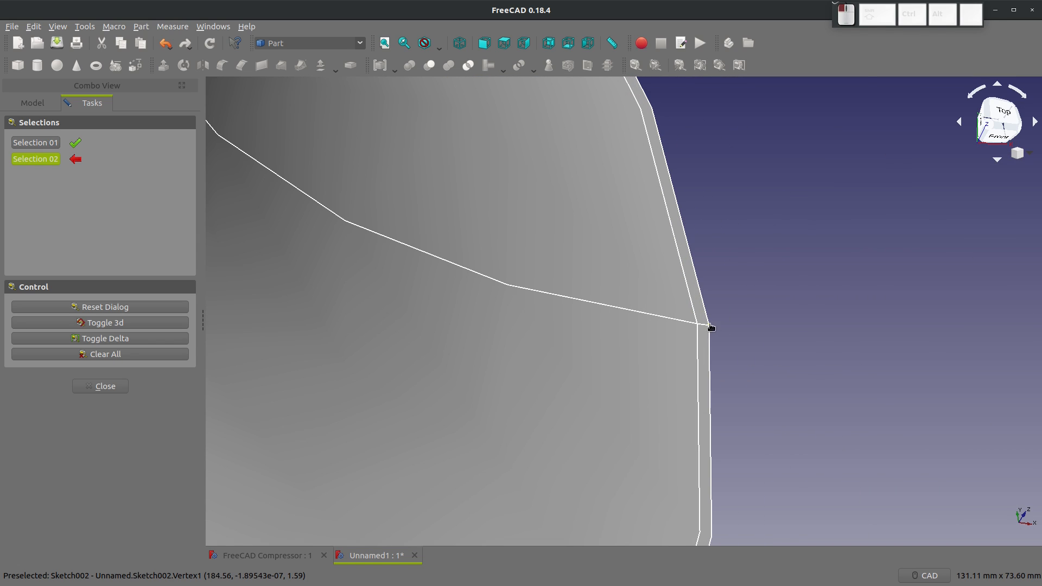
left_click(709, 324)
scroll(733, 327, "down", 10)
middle_click_drag(677, 305, 585, 232)
scroll(655, 262, "up", 6)
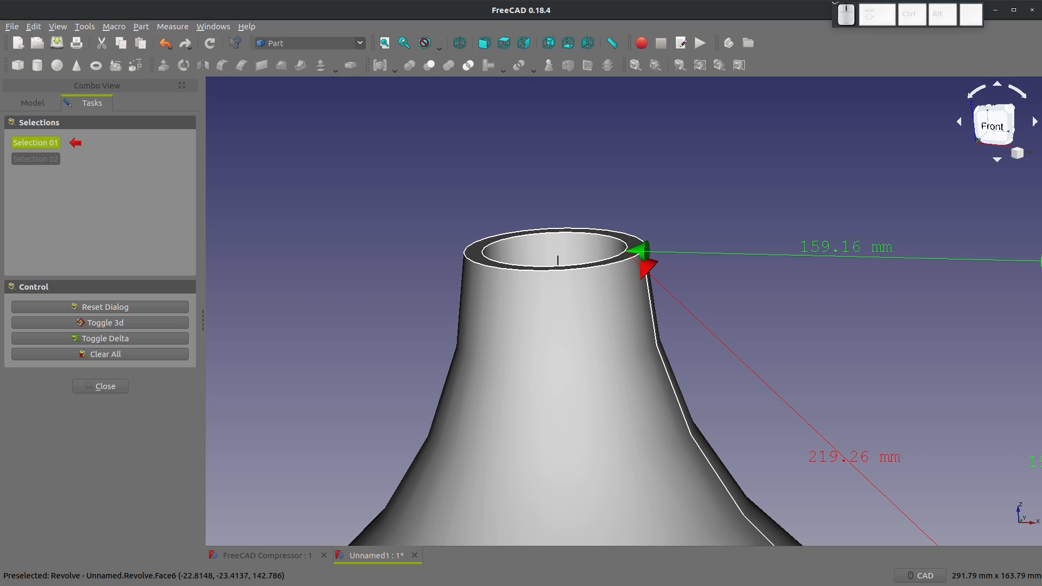
Switch to the calculator, compute 159.16+(25.4÷2) for the helix radius, and move the calculator clear of the hub.
left_click(0, 274)
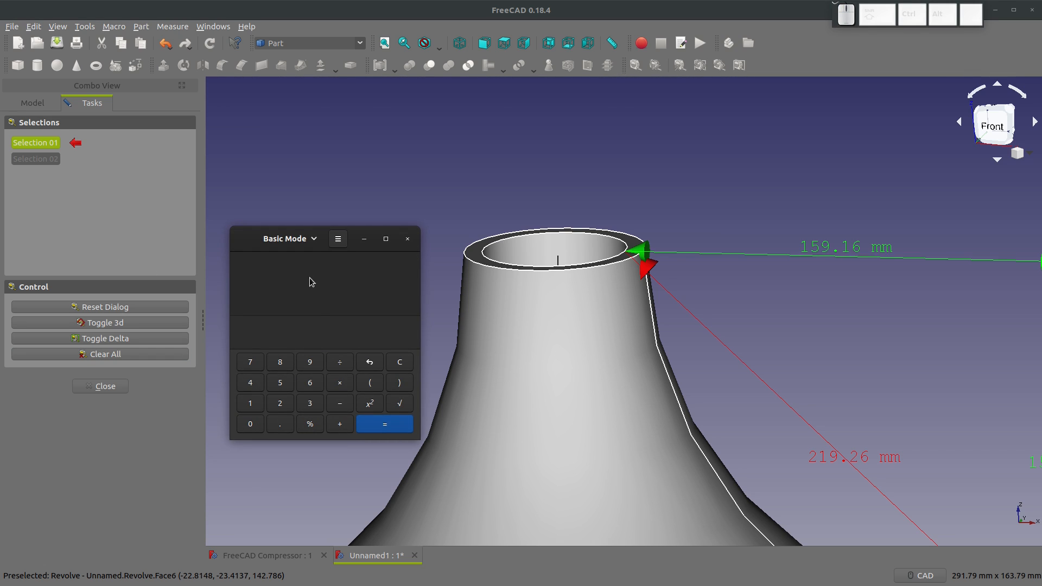
type("159.1")
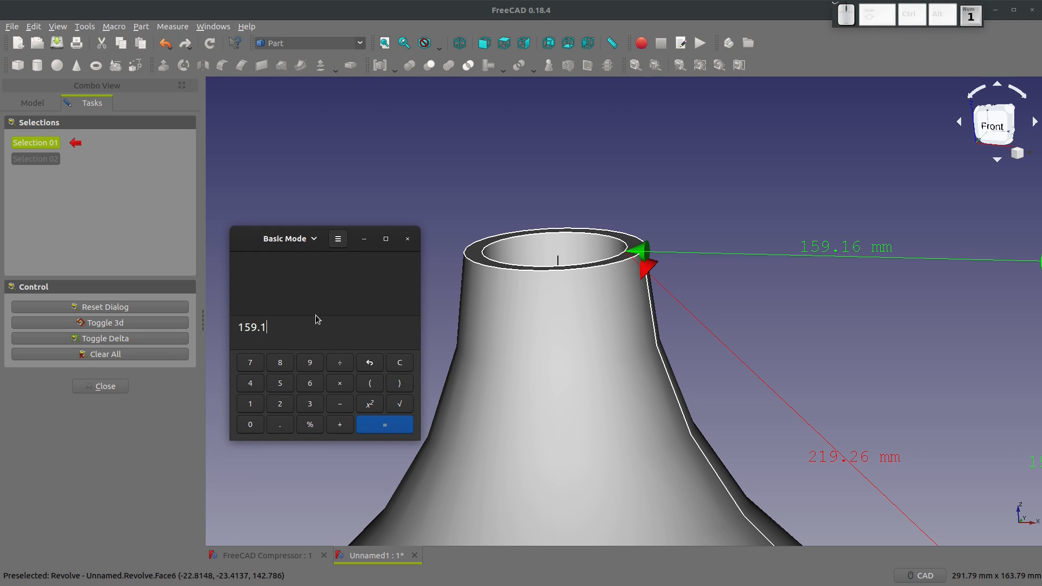
type("6+(")
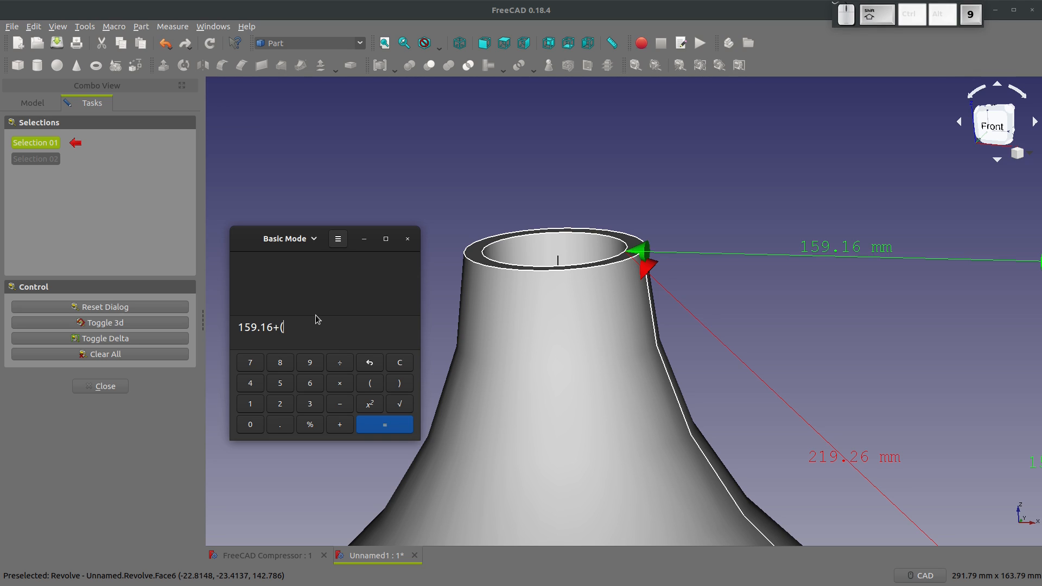
type("25.4/2")
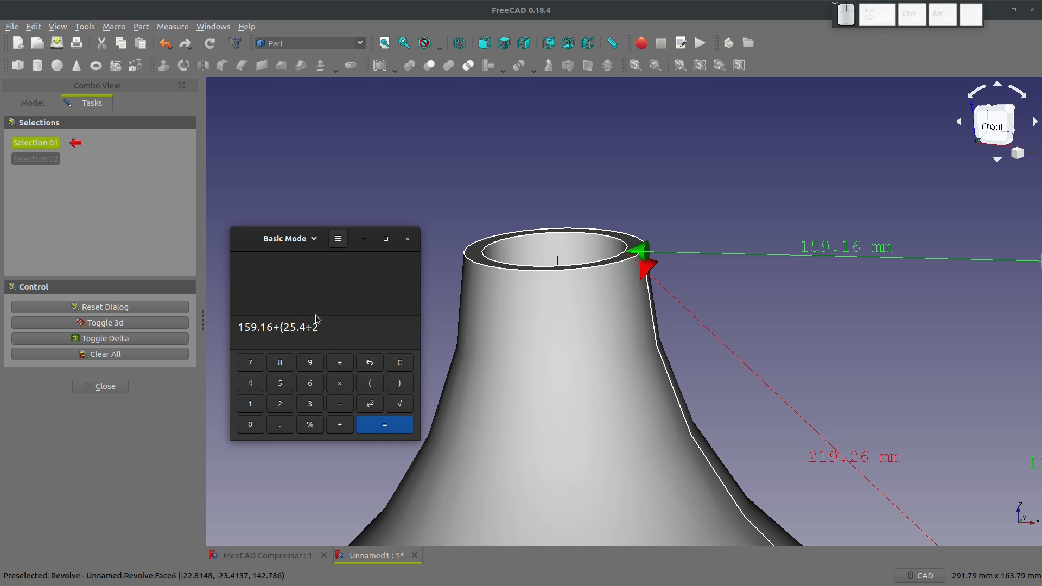
type(")")
key("Return")
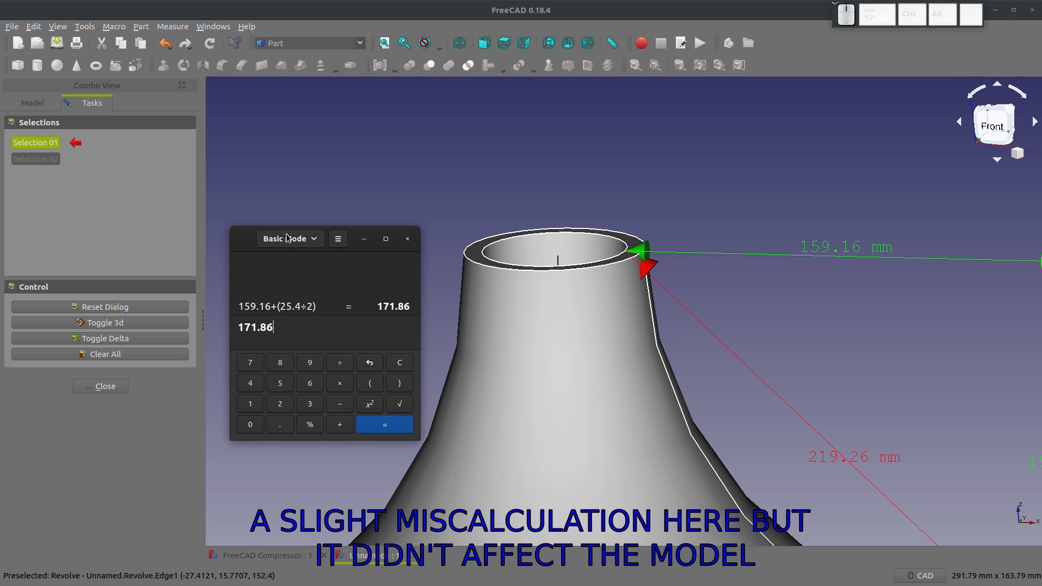
left_click_drag(287, 238, 752, 226)
scroll(418, 239, "down", 4)
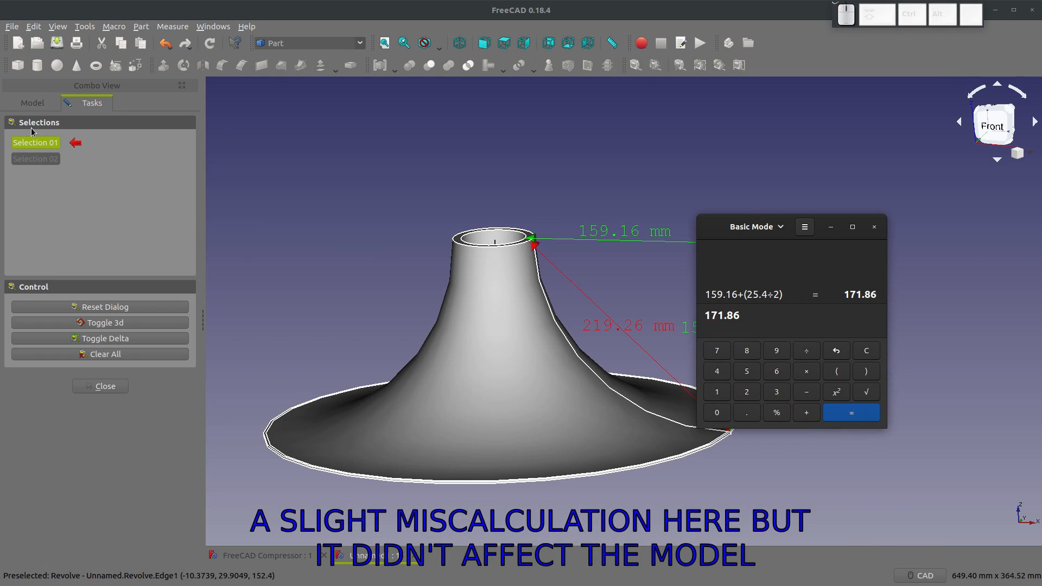
Delete the duplicate helixes Helix001 and Helix002 from the model.
left_click(33, 103)
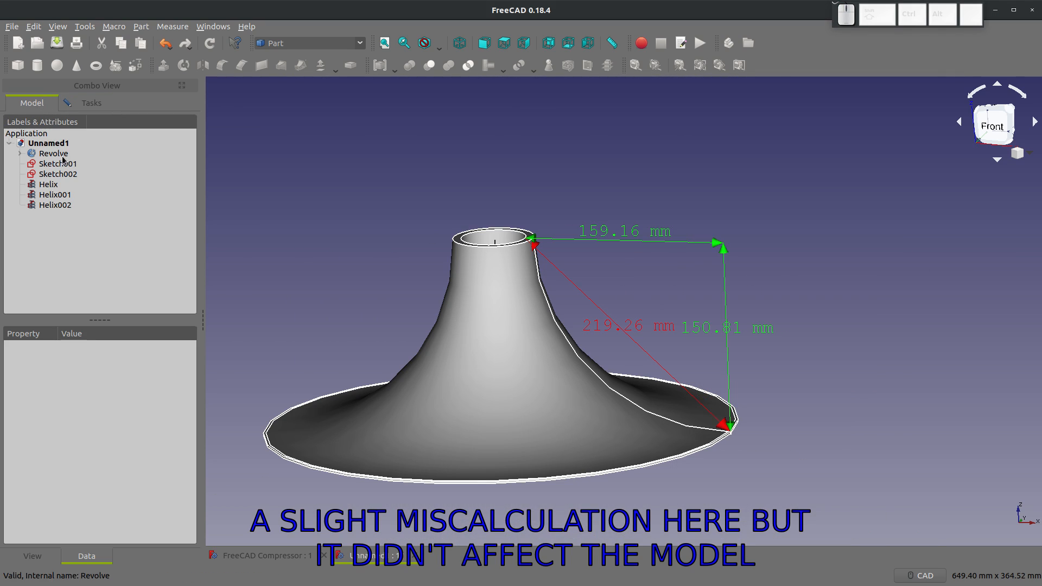
left_click(49, 196)
key("Delete")
left_click(46, 195)
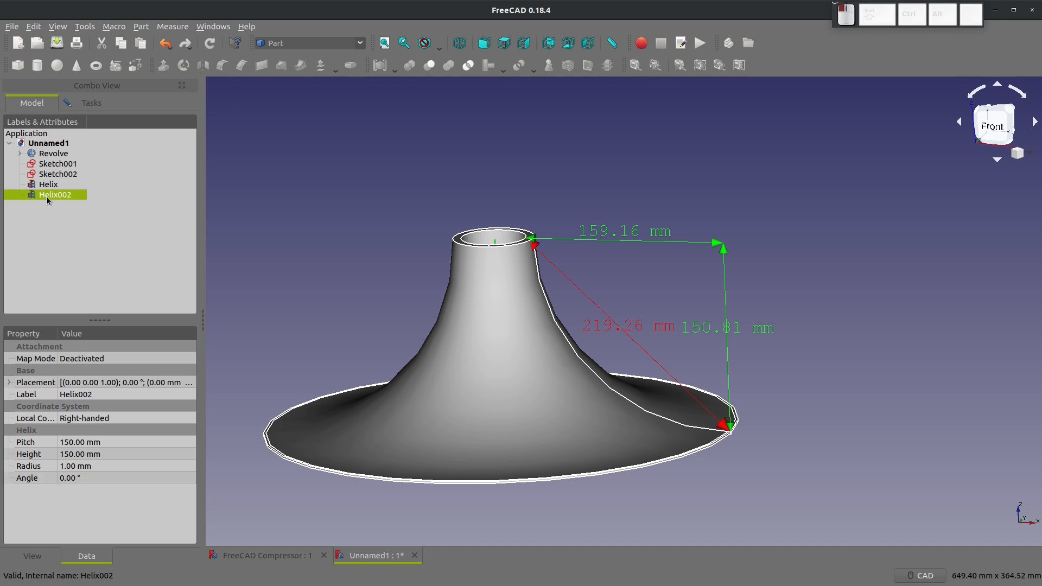
key("Delete")
Set the remaining helix's height to 150 mm and its radius to 171.86 mm.
left_click(48, 187)
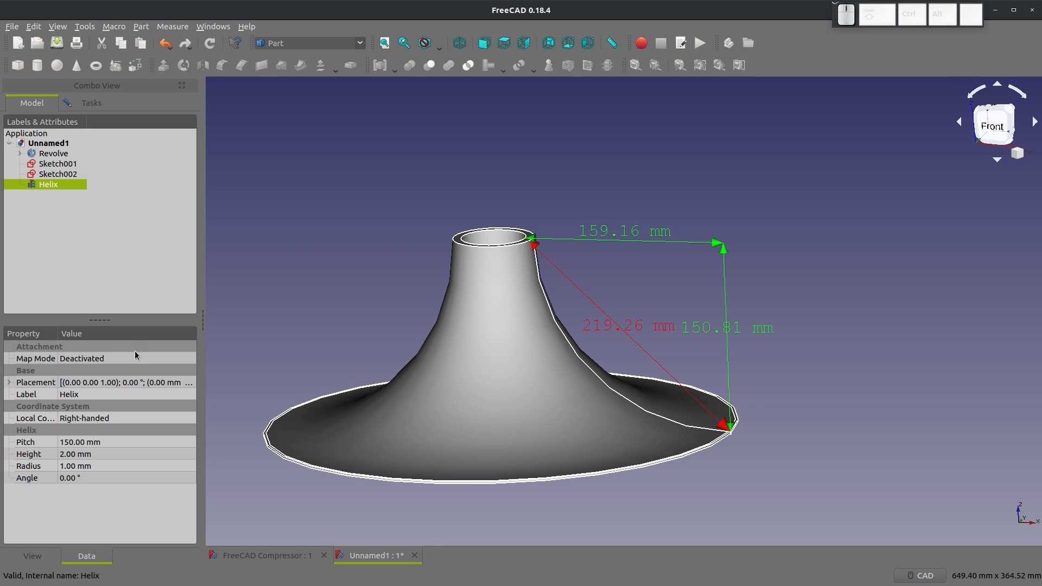
left_click(70, 467)
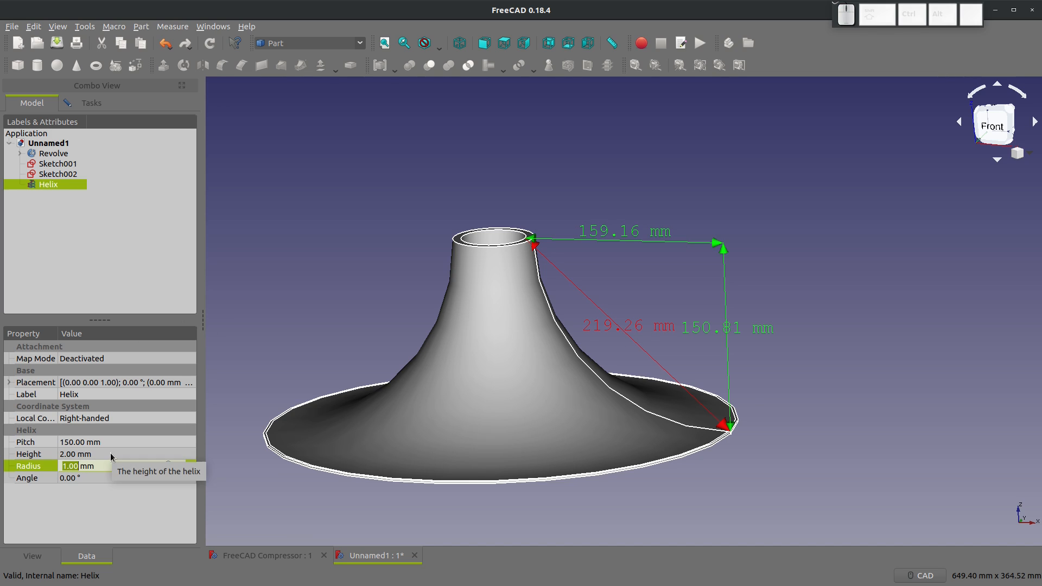
left_click(106, 454)
type("150")
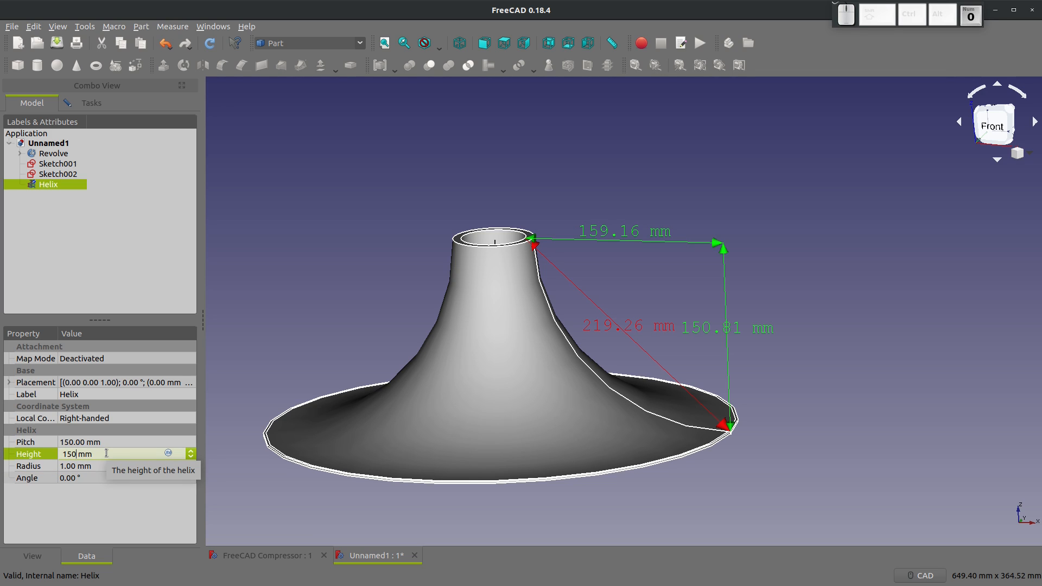
left_click(77, 467)
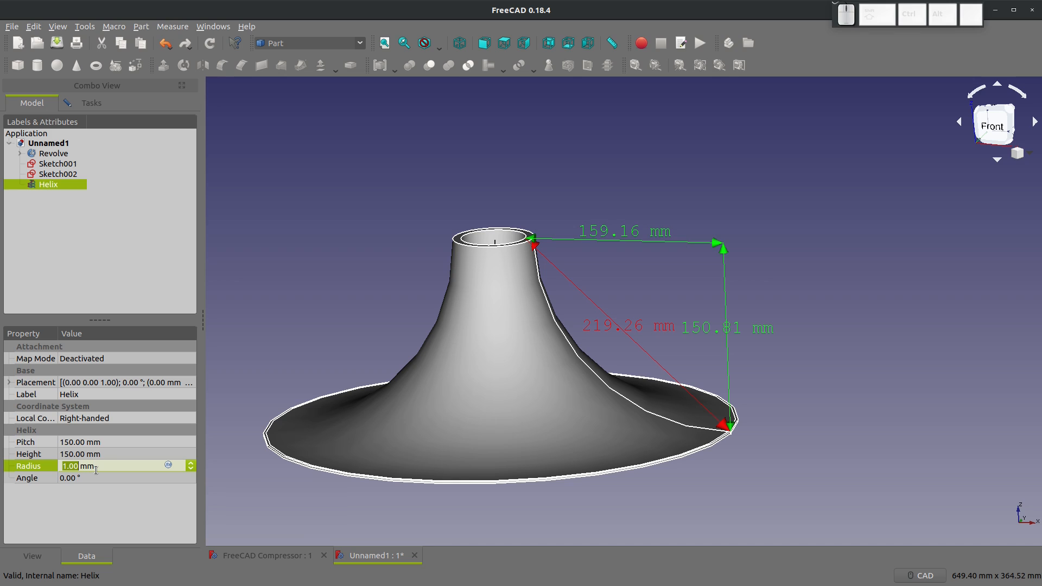
key("alt+Tab")
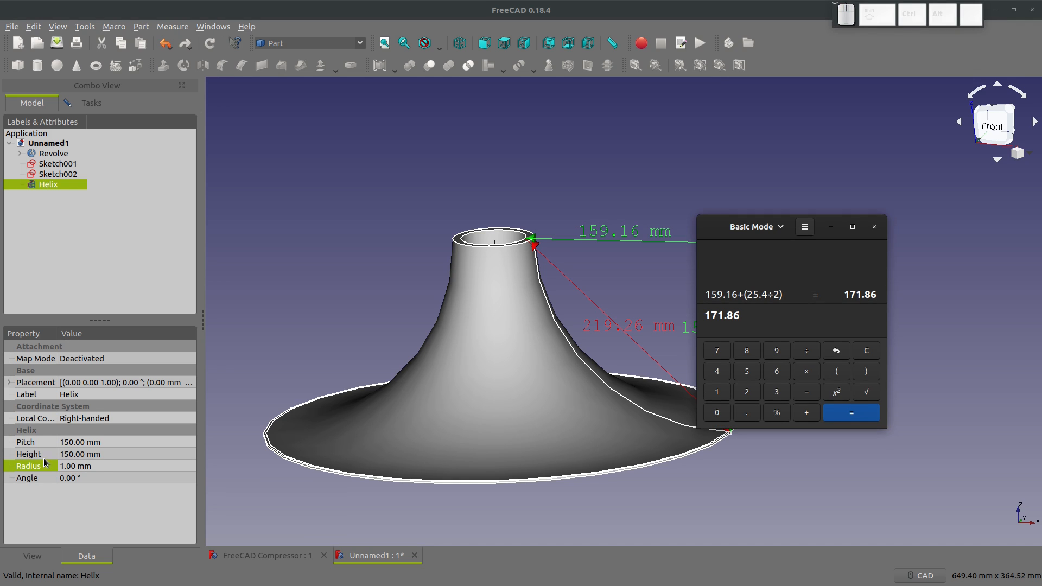
left_click(104, 466)
type("171.8")
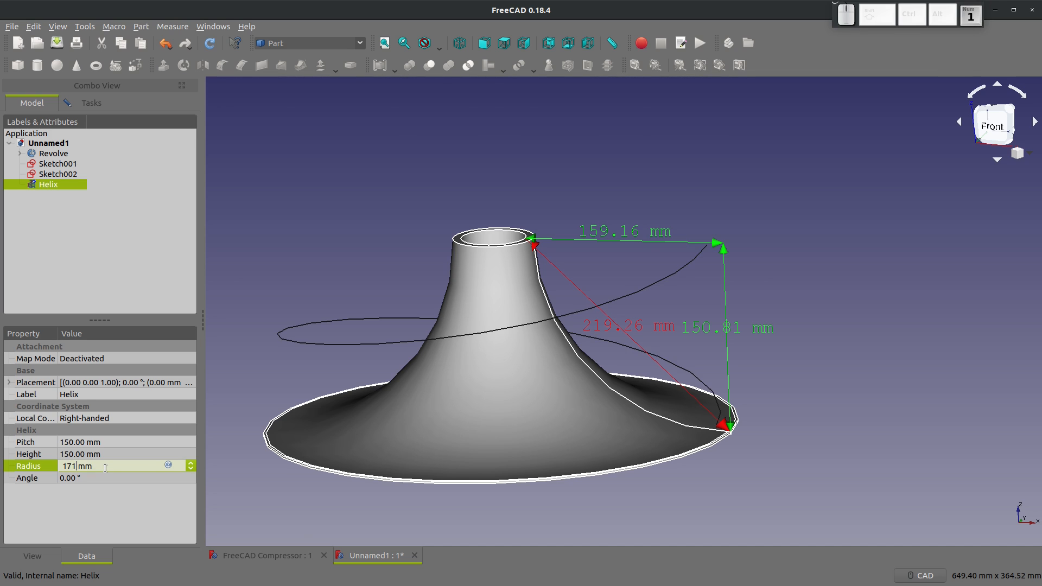
type("6")
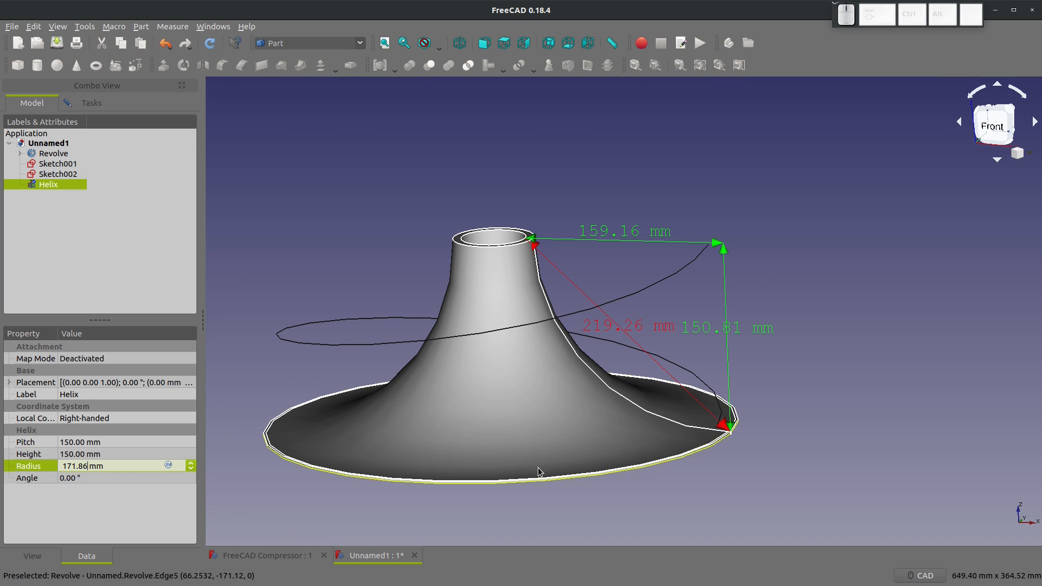
middle_click_drag(572, 442, 646, 364)
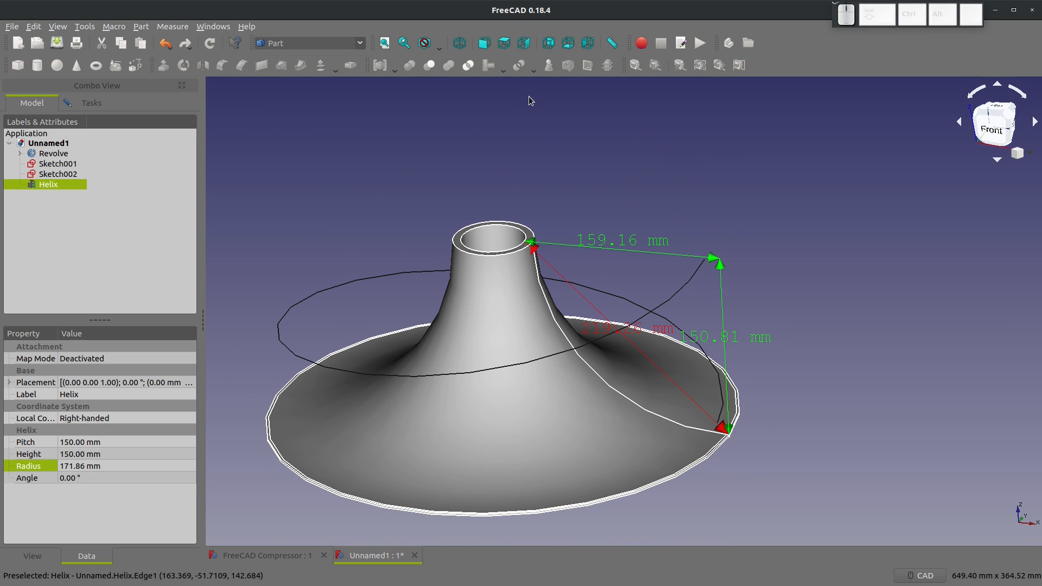
Clear the helix selection and close the linear measurement task, staying in the Part workbench.
left_click(162, 151)
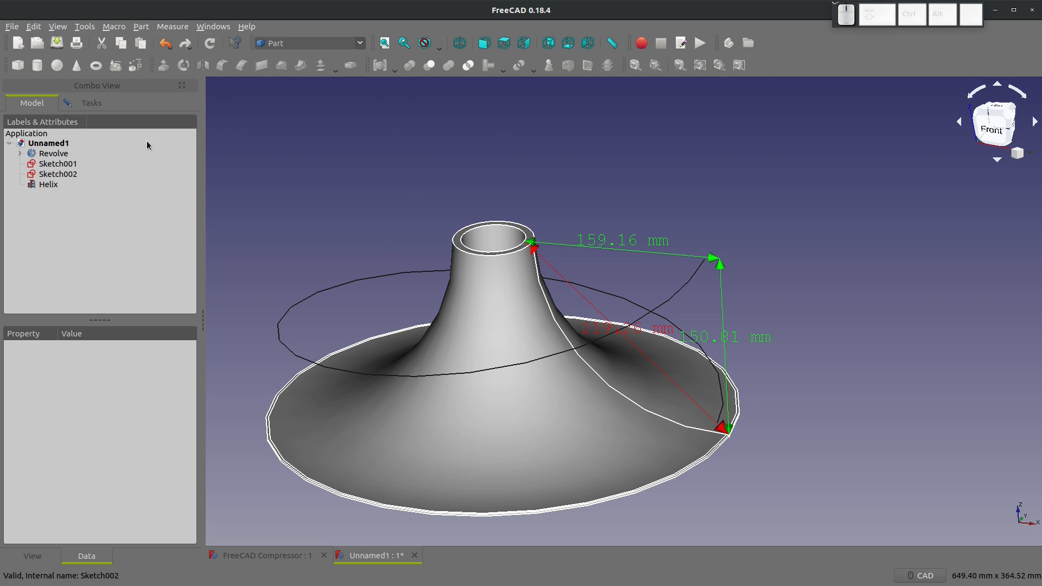
left_click(620, 244)
left_click(64, 230)
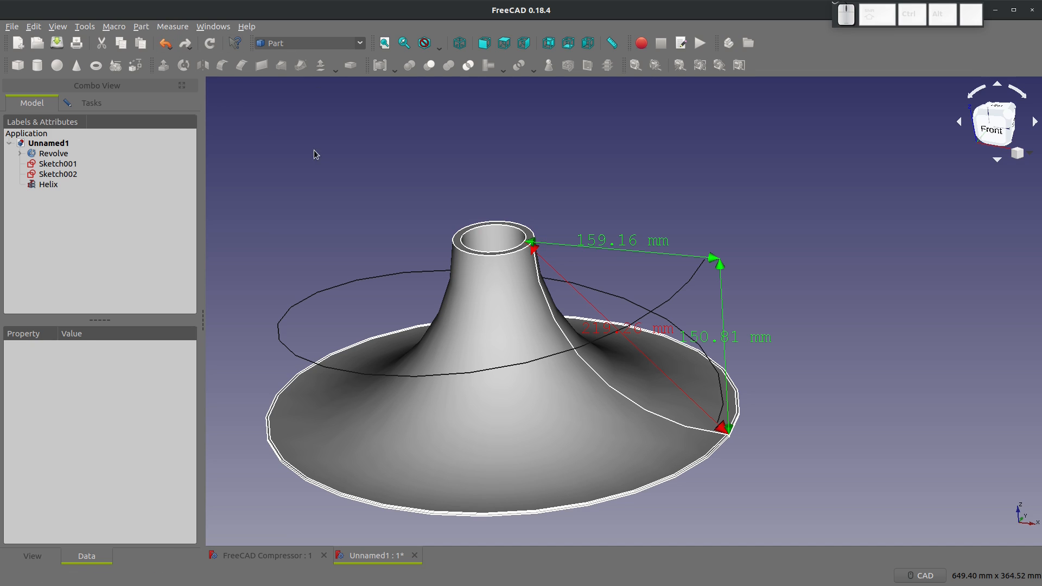
left_click(360, 43)
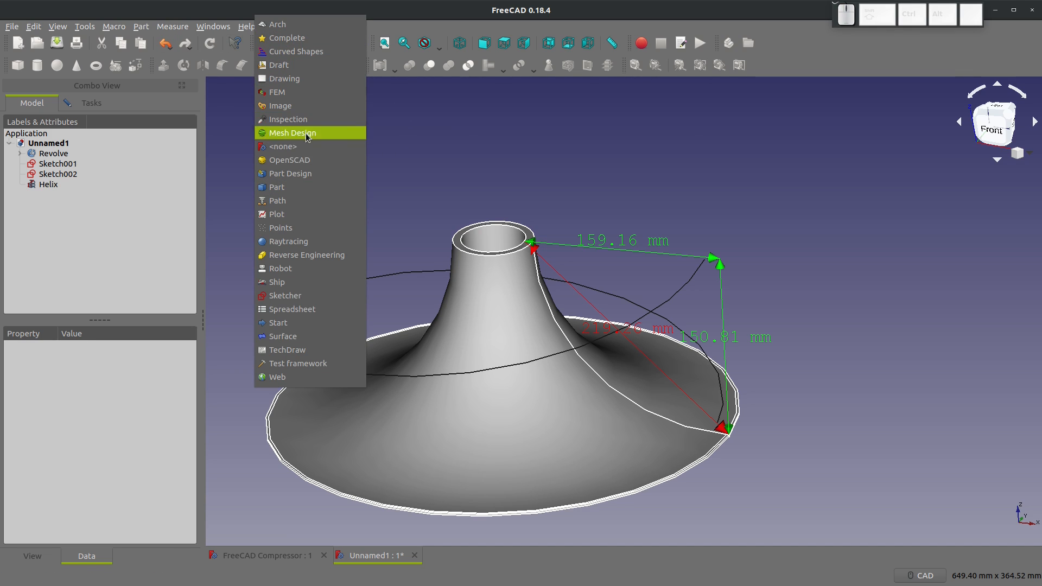
left_click(300, 174)
left_click(359, 43)
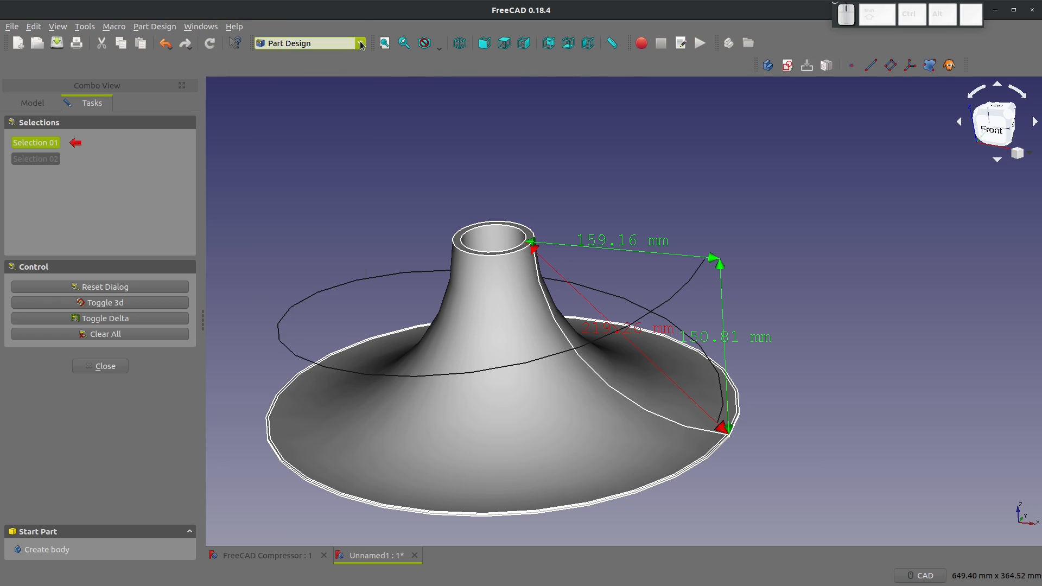
left_click(271, 187)
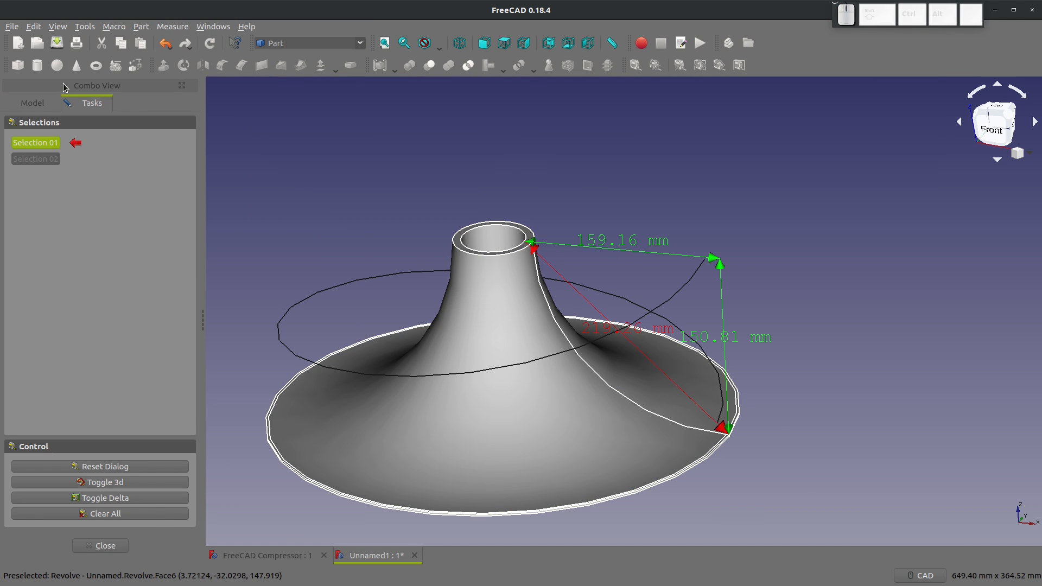
left_click(100, 545)
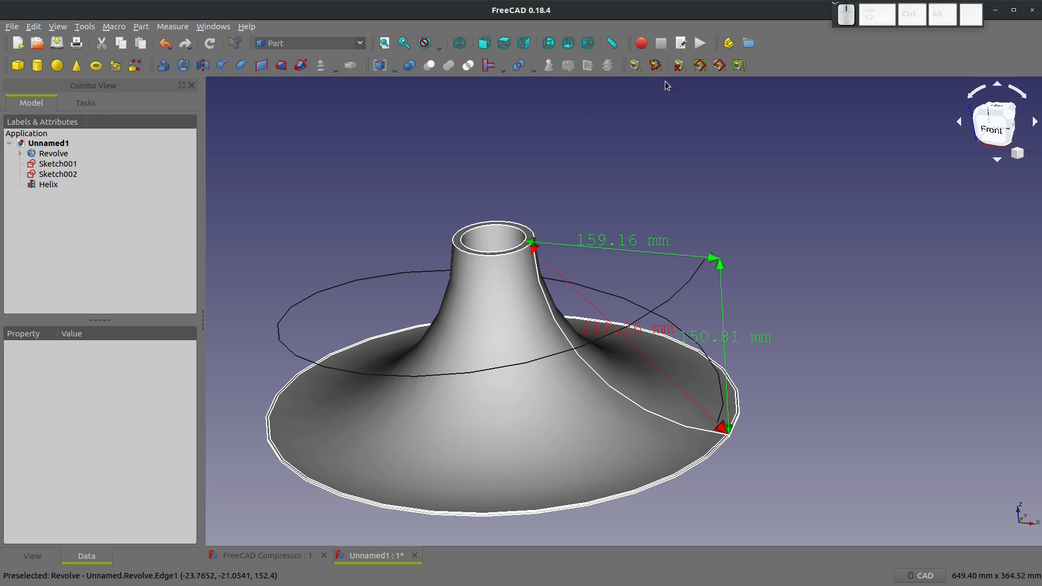
Clear all measurements from the hub view, switch to the calculator and compute 150×(360÷70) for the helix pitch.
left_click(679, 65)
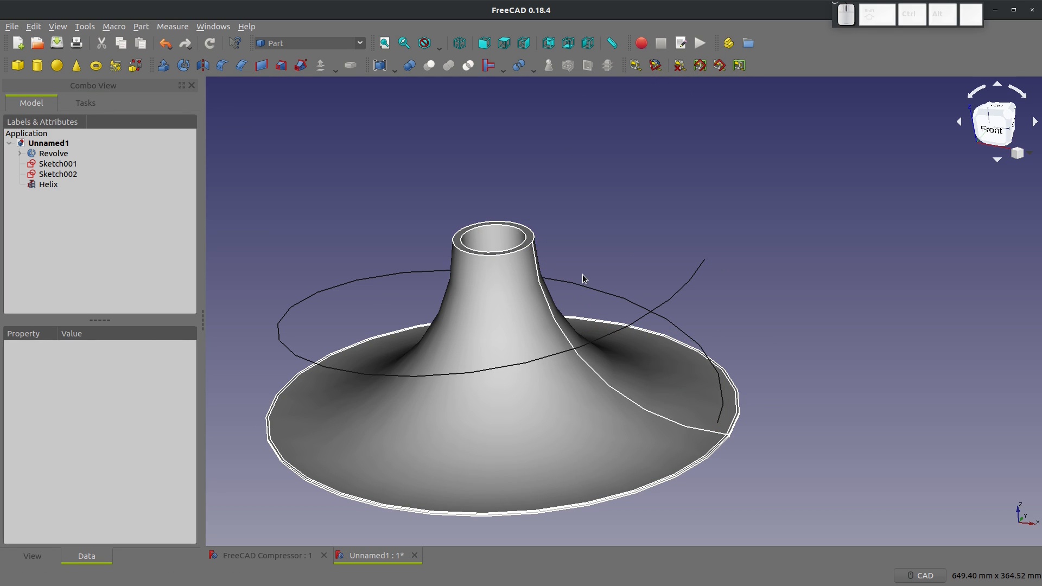
scroll(582, 275, "up", 2)
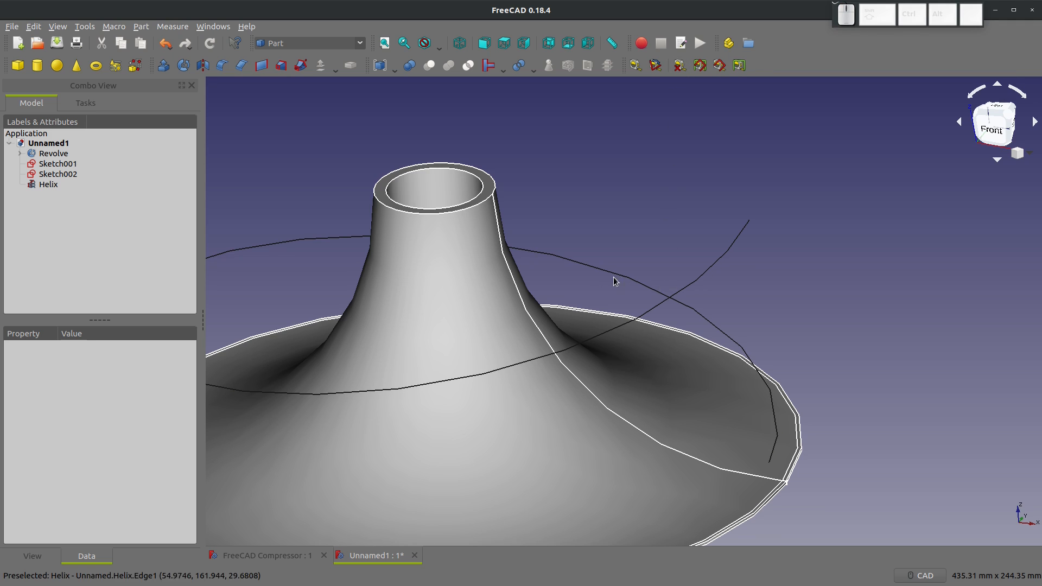
key("alt+Tab")
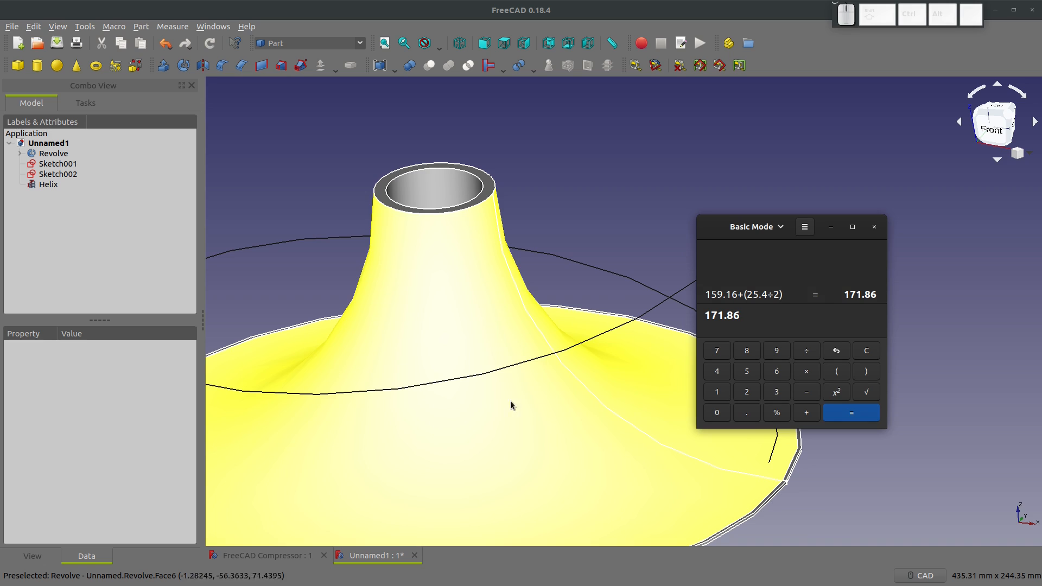
double_click(774, 322)
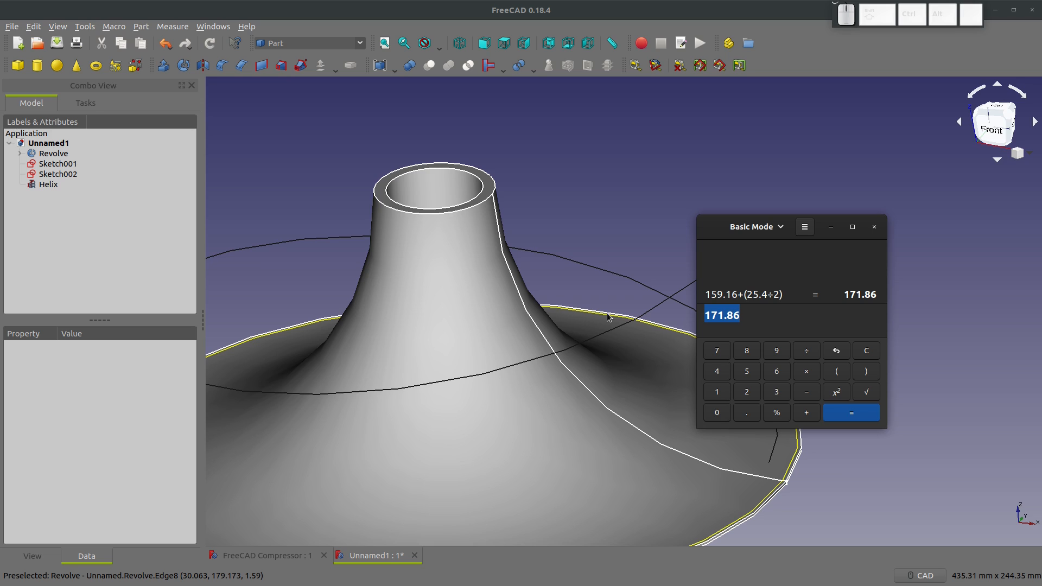
type("150")
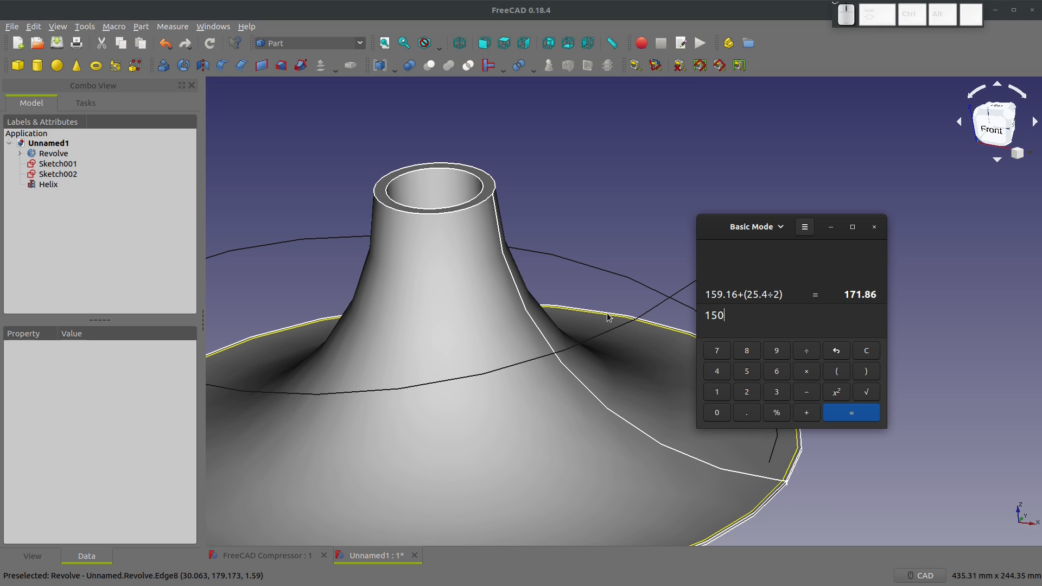
type("*")
type("(360")
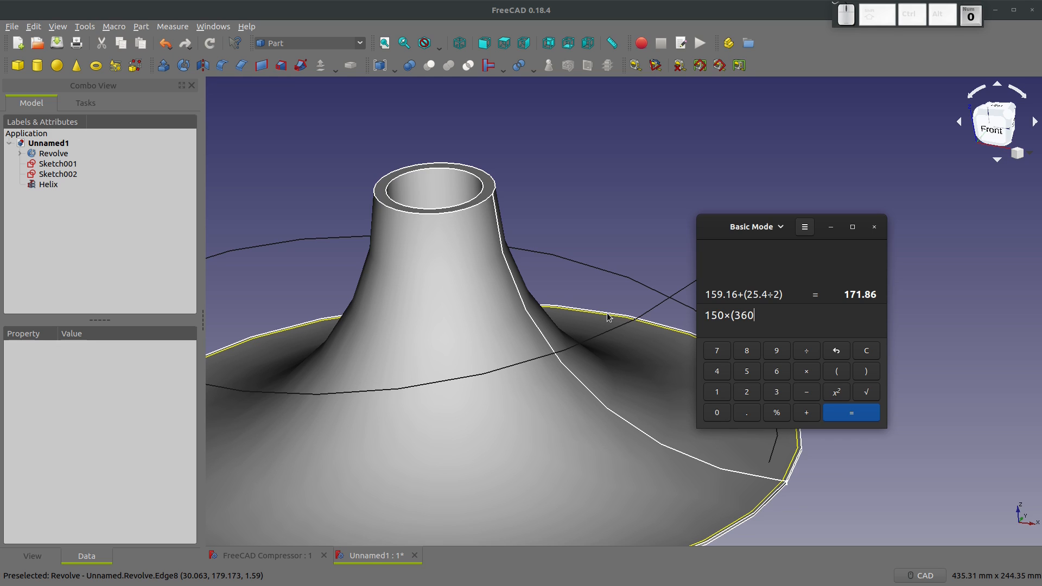
type("/")
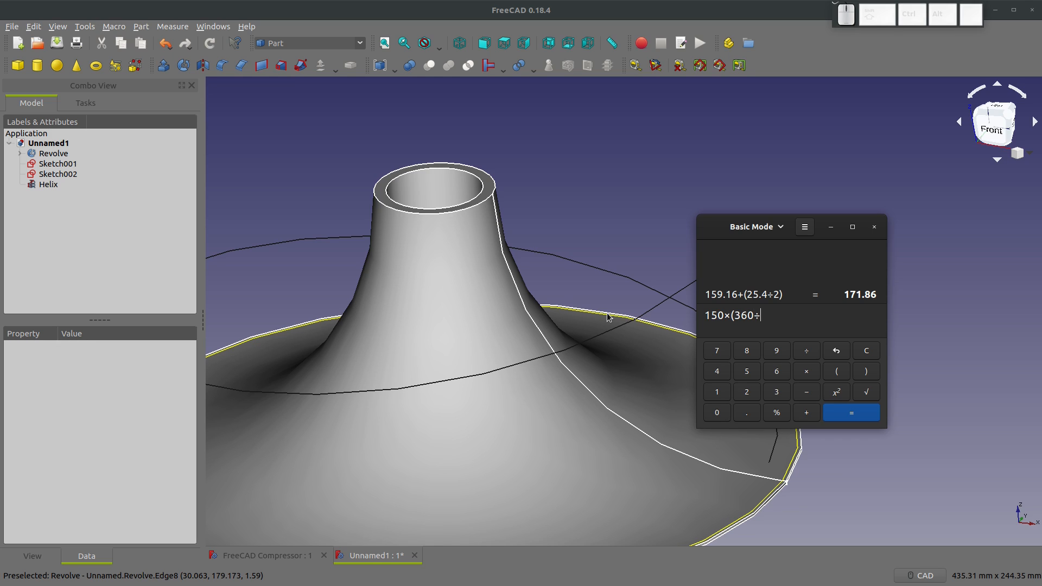
type("70)")
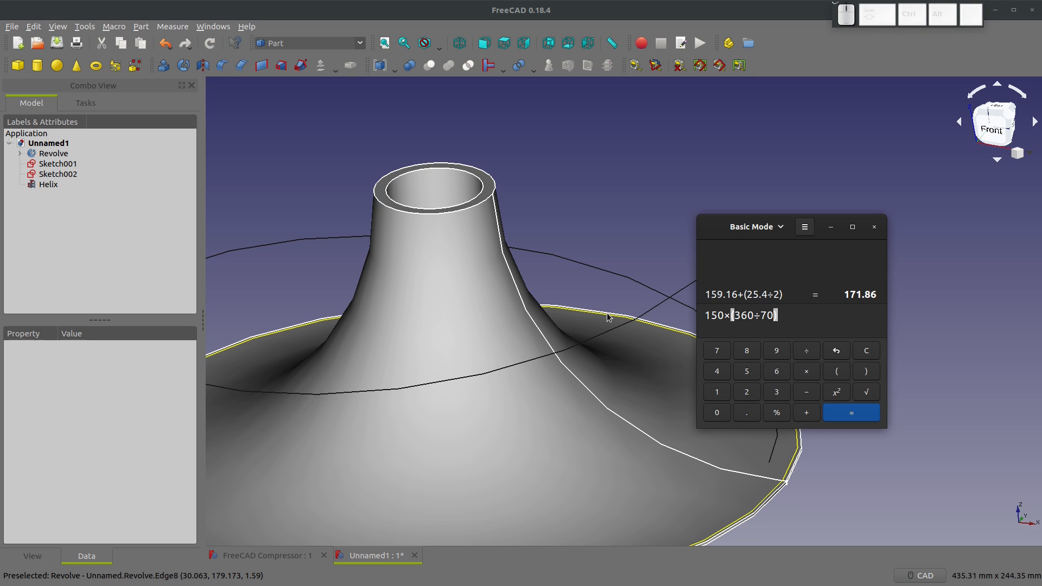
key("Return")
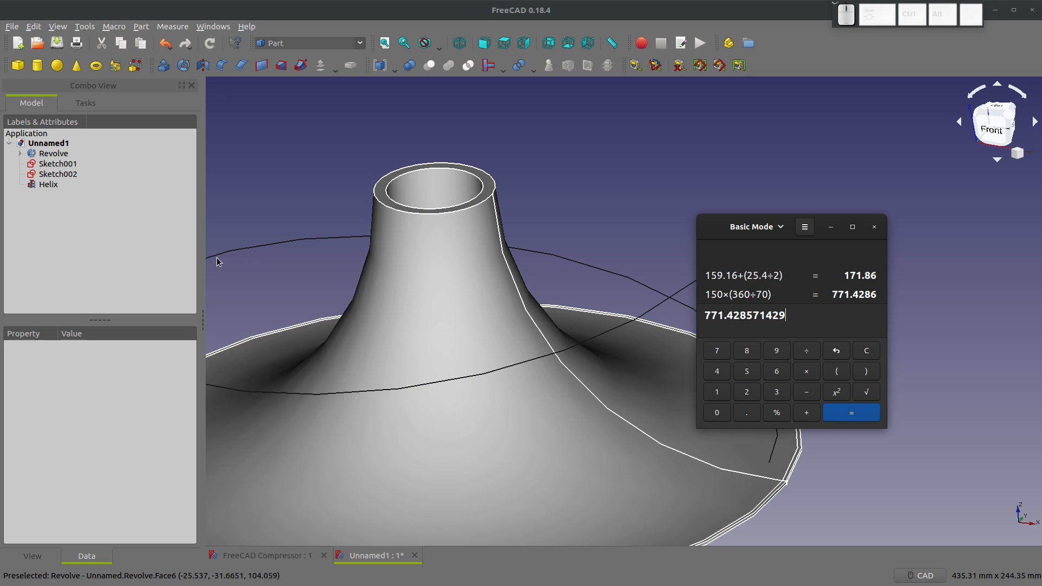
Set the helix's pitch to 771.428 mm and clear the selection.
left_click(48, 184)
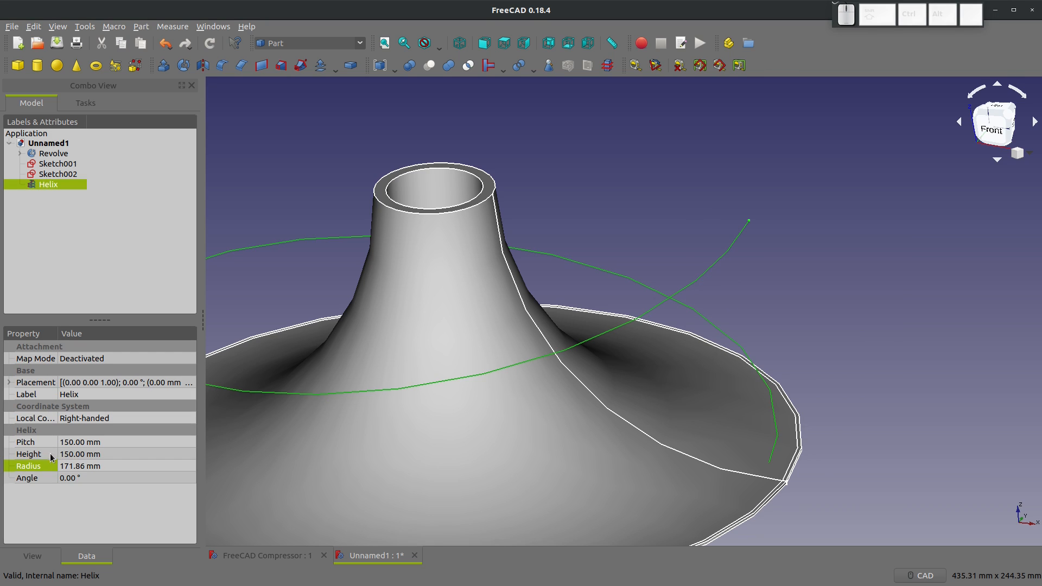
left_click(69, 443)
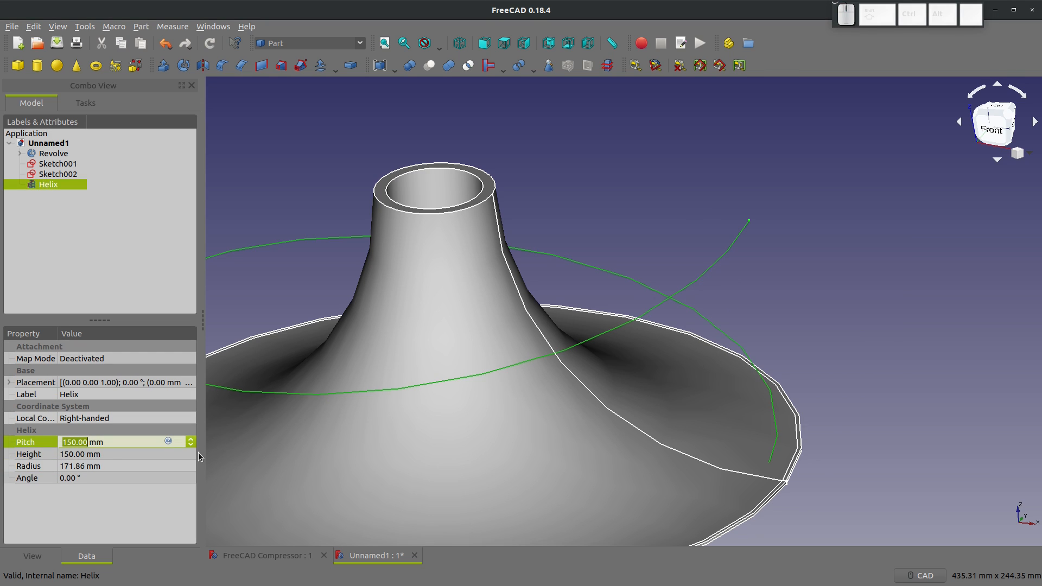
type("771.42")
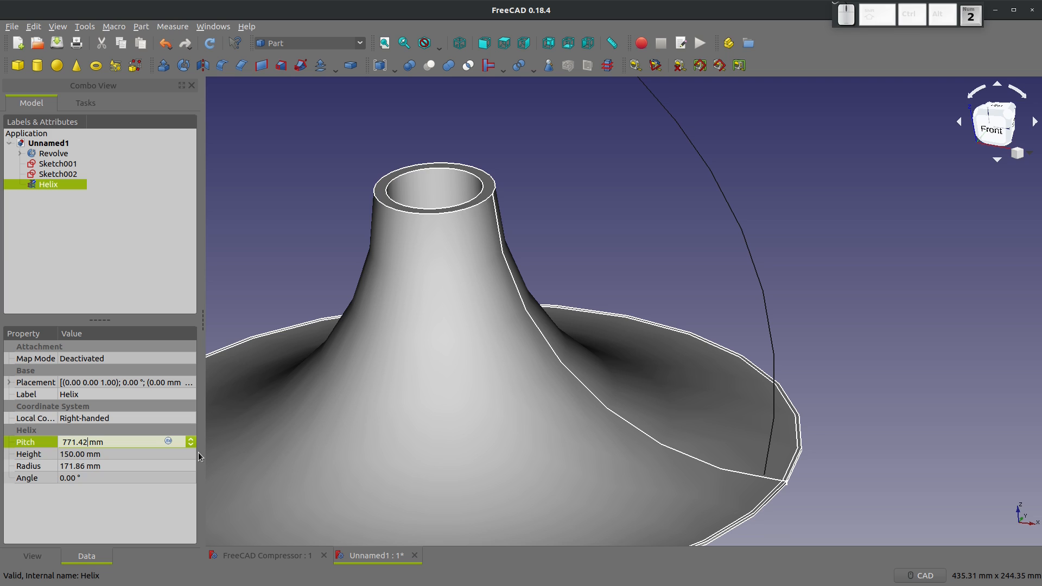
type("8")
key("Return")
scroll(563, 461, "down", 4)
middle_click_drag(563, 464, 577, 177)
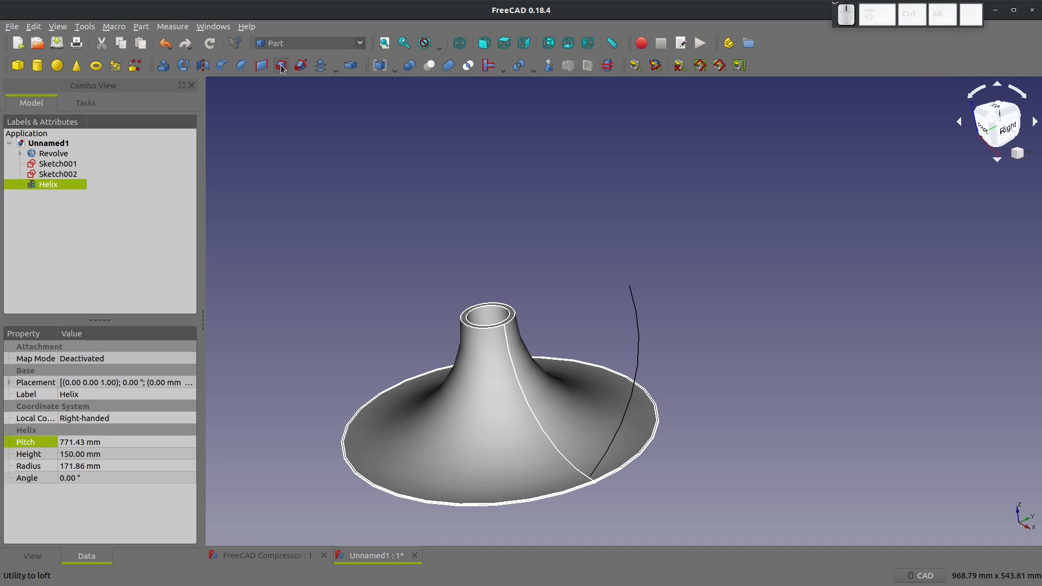
scroll(461, 278, "up", 2)
middle_click_drag(522, 302, 553, 170)
left_click(313, 94)
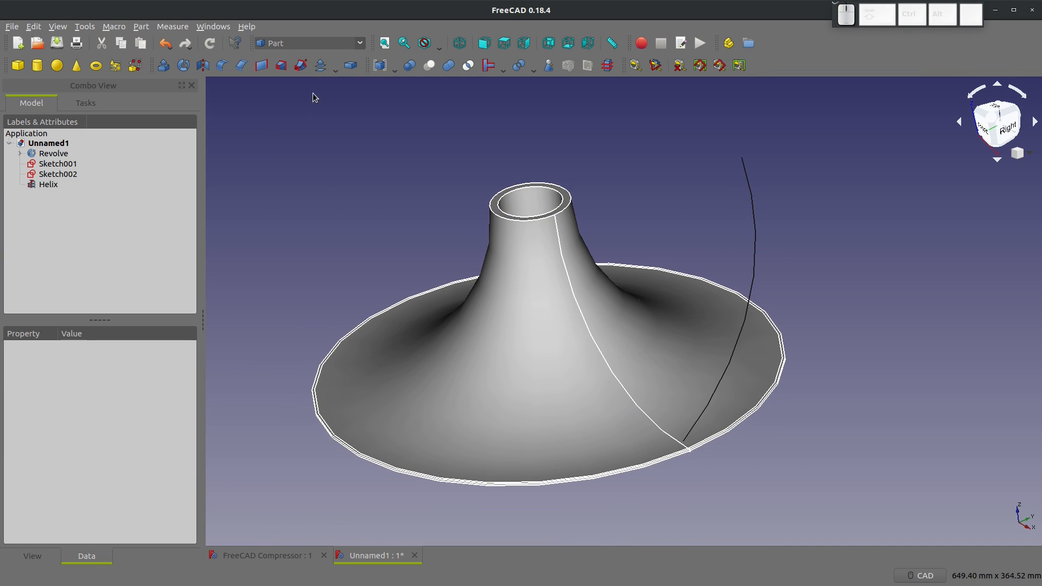
Sweep the flange profile Sketch002 along the helix edge to create the blade.
left_click(301, 66)
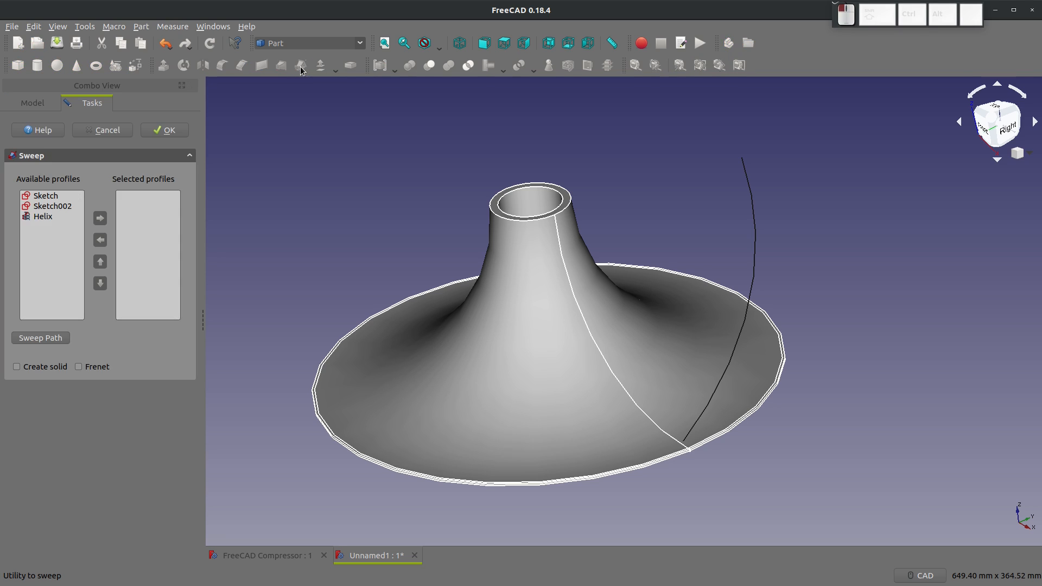
left_click(51, 206)
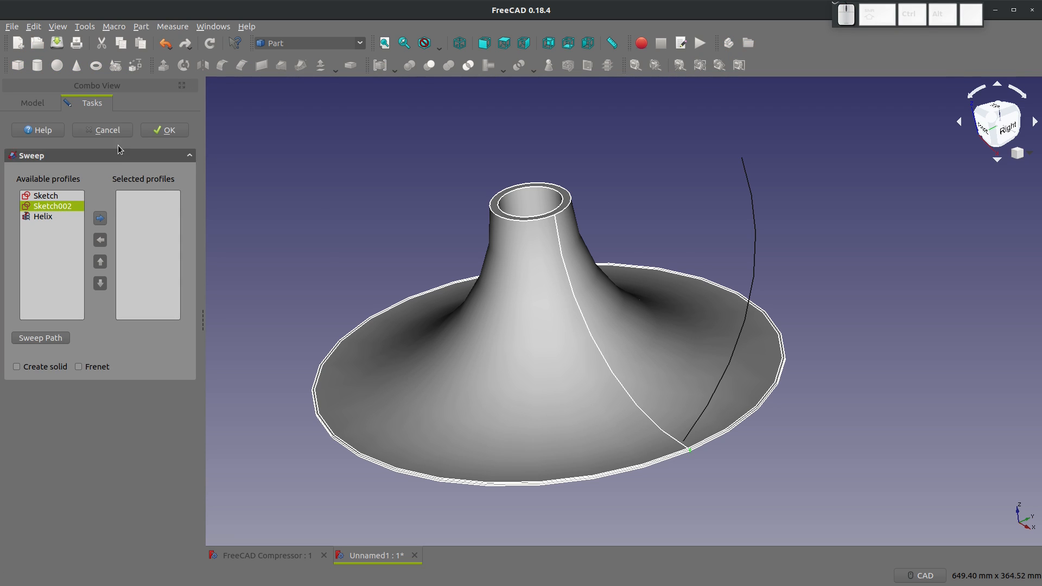
left_click(101, 218)
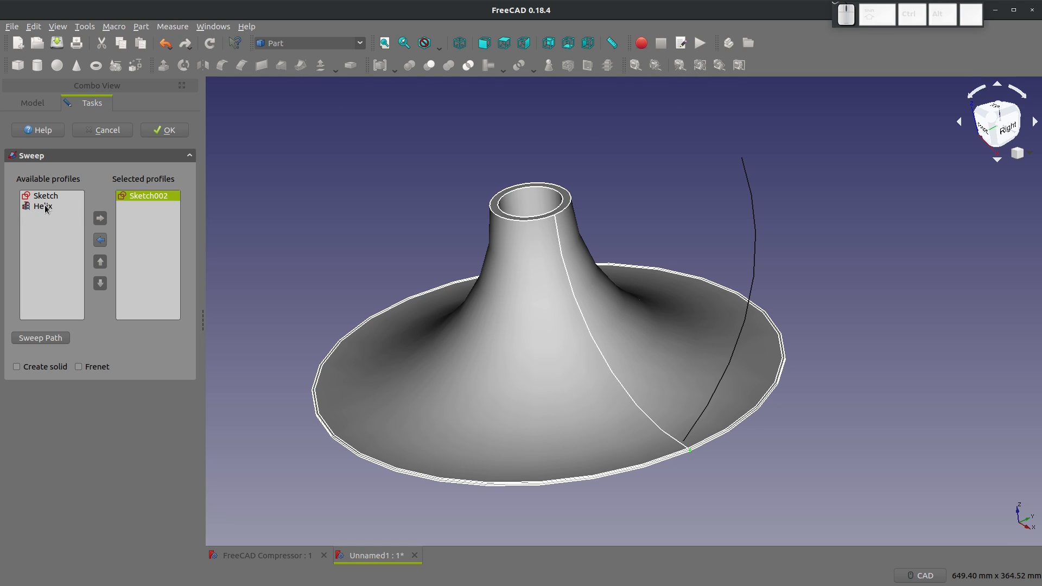
left_click(44, 206)
left_click(100, 218)
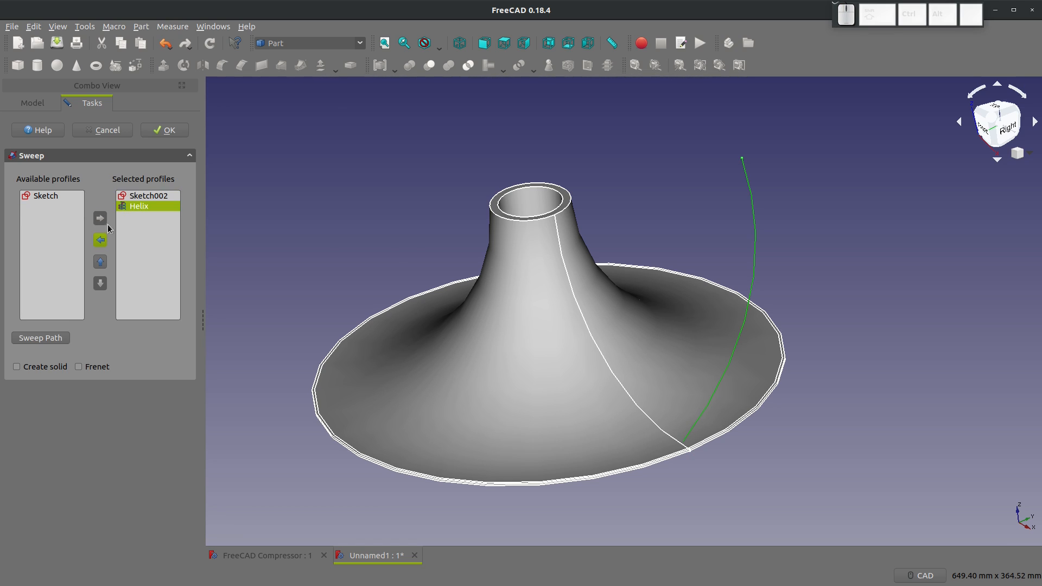
left_click(125, 205)
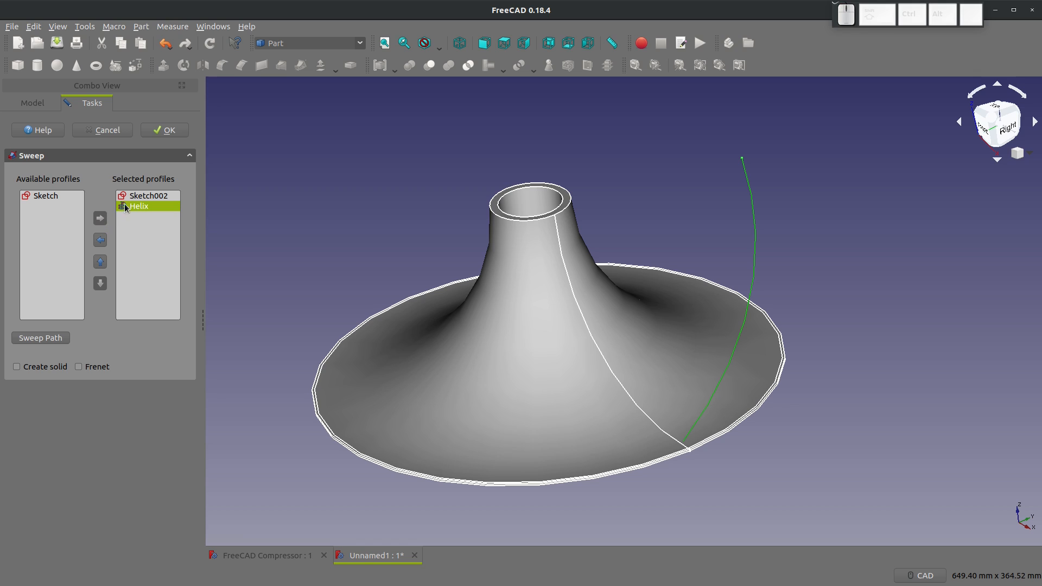
left_click(100, 240)
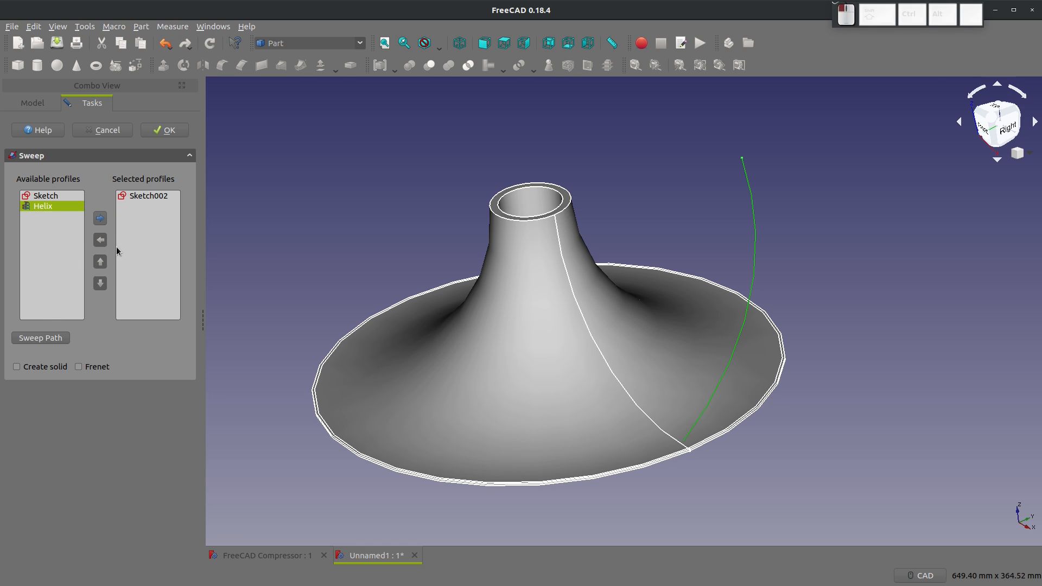
left_click(41, 337)
left_click(752, 209)
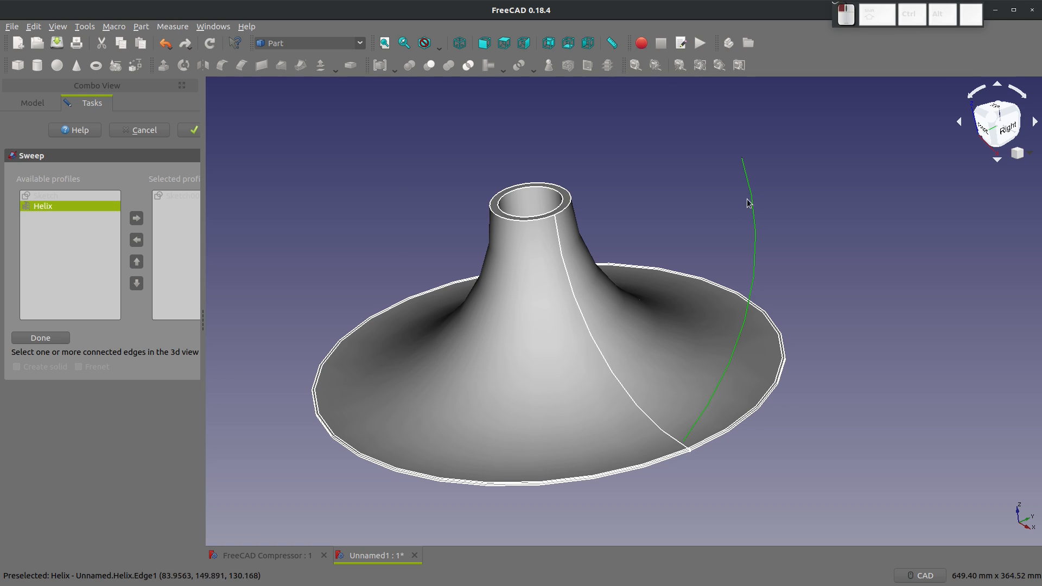
left_click(54, 338)
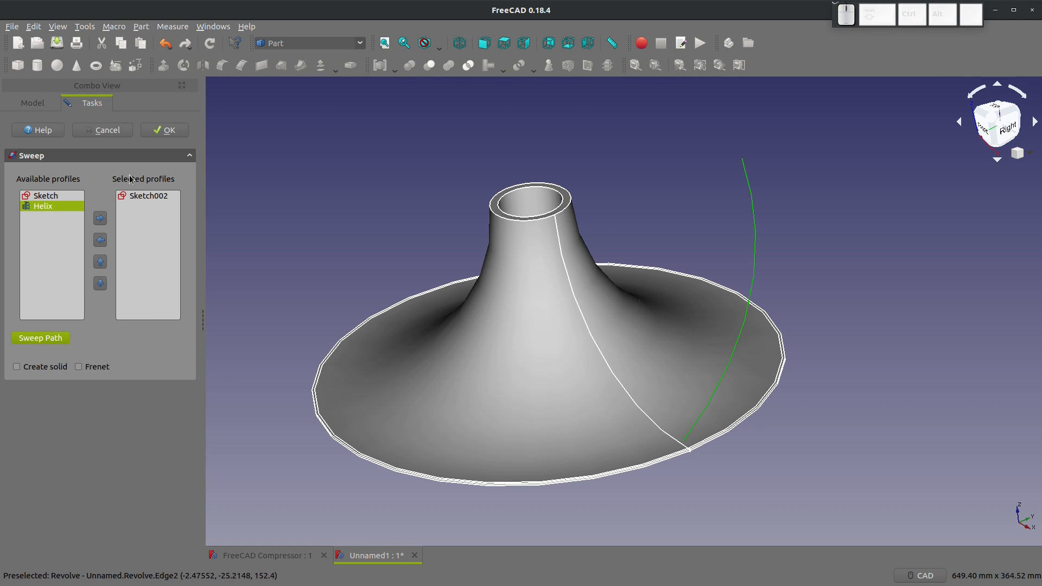
left_click(152, 131)
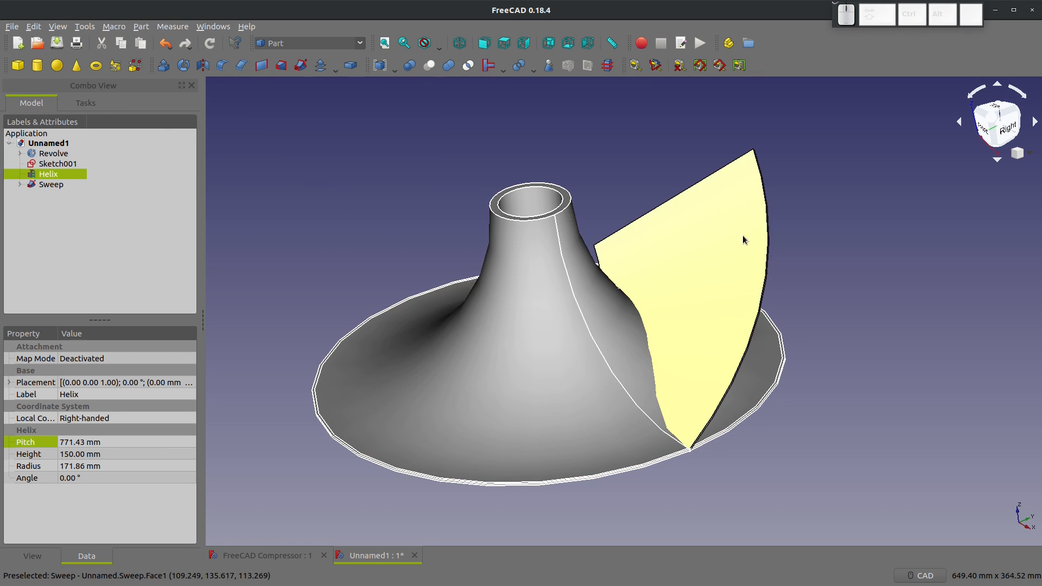
Set the sweep's Frenet property to true, recompute the model, and clear the selection.
middle_click_drag(742, 236, 712, 262)
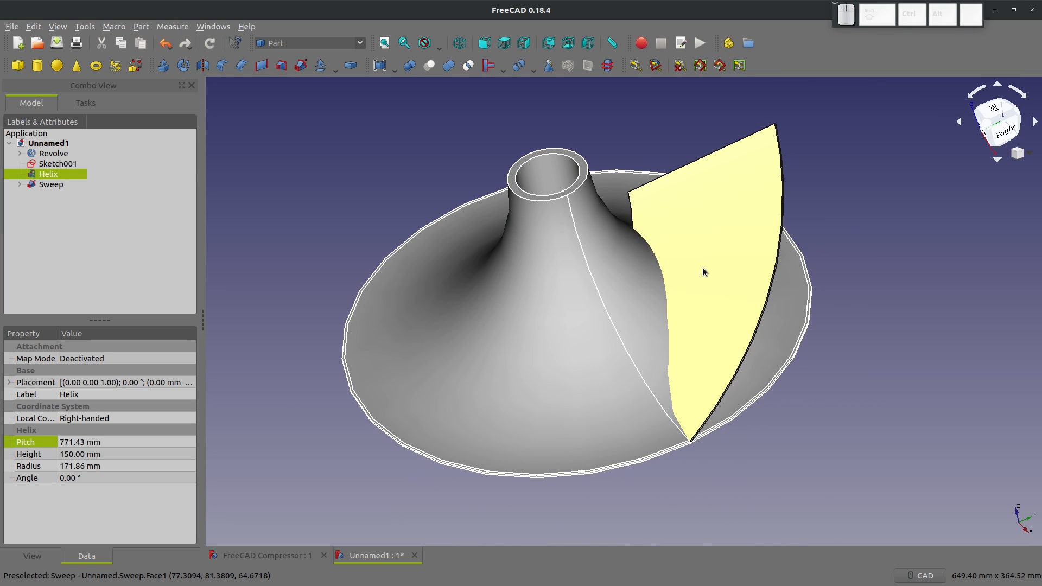
left_click(62, 225)
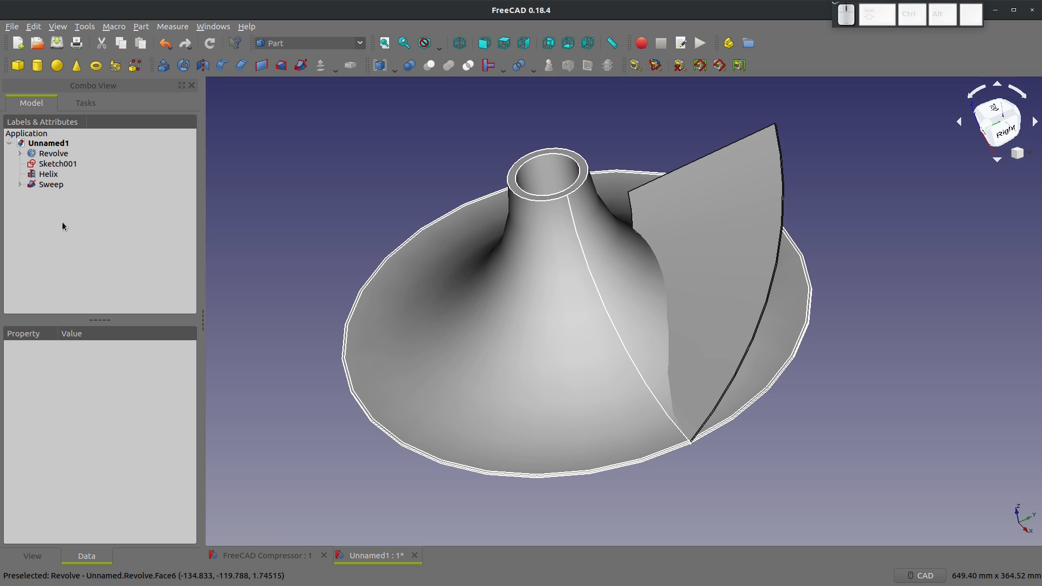
left_click(51, 184)
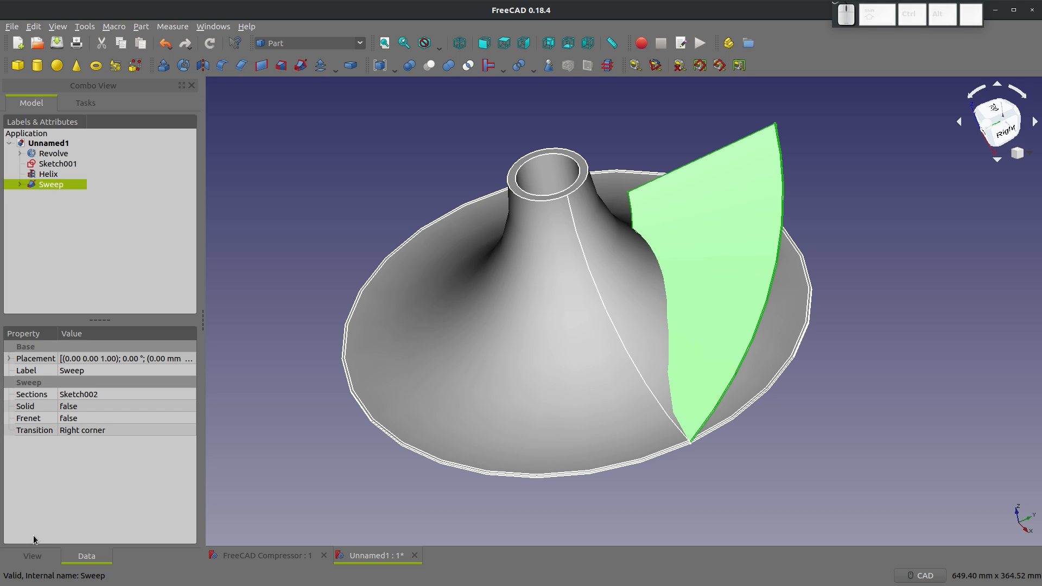
left_click(64, 422)
left_click(81, 421)
left_click(87, 433)
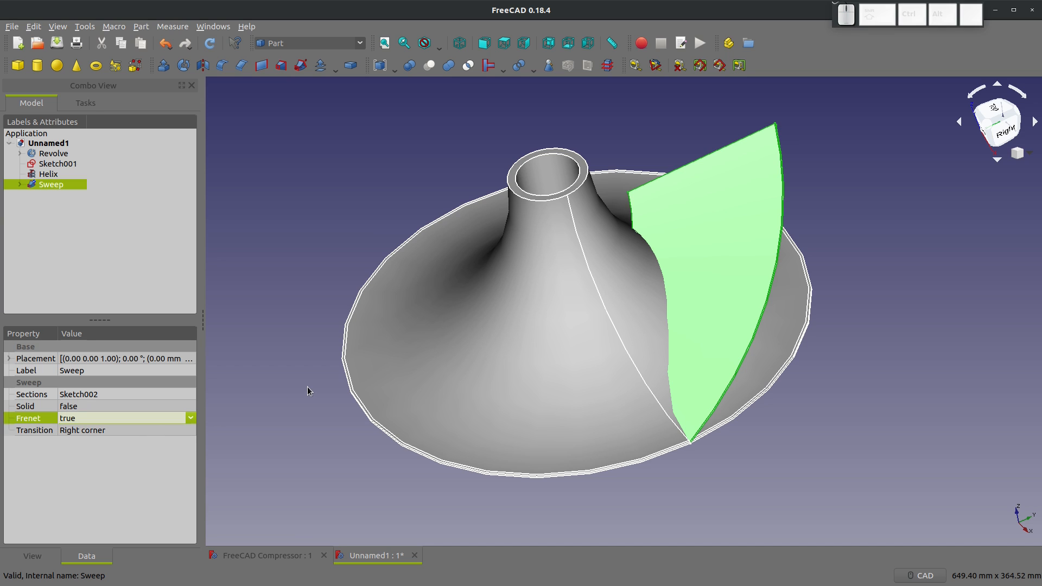
left_click(211, 45)
middle_click_drag(614, 164, 635, 121)
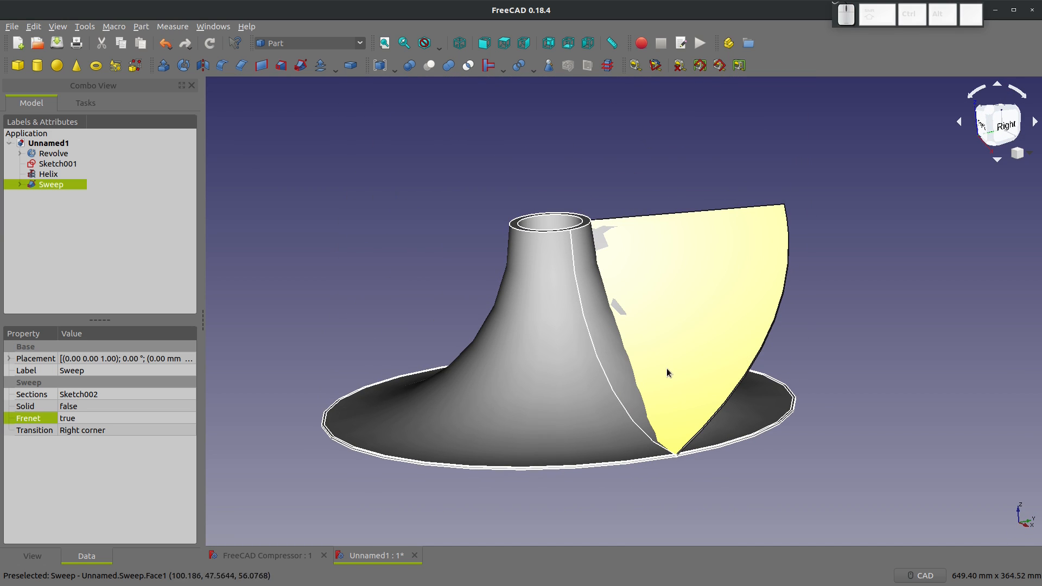
left_click(406, 243)
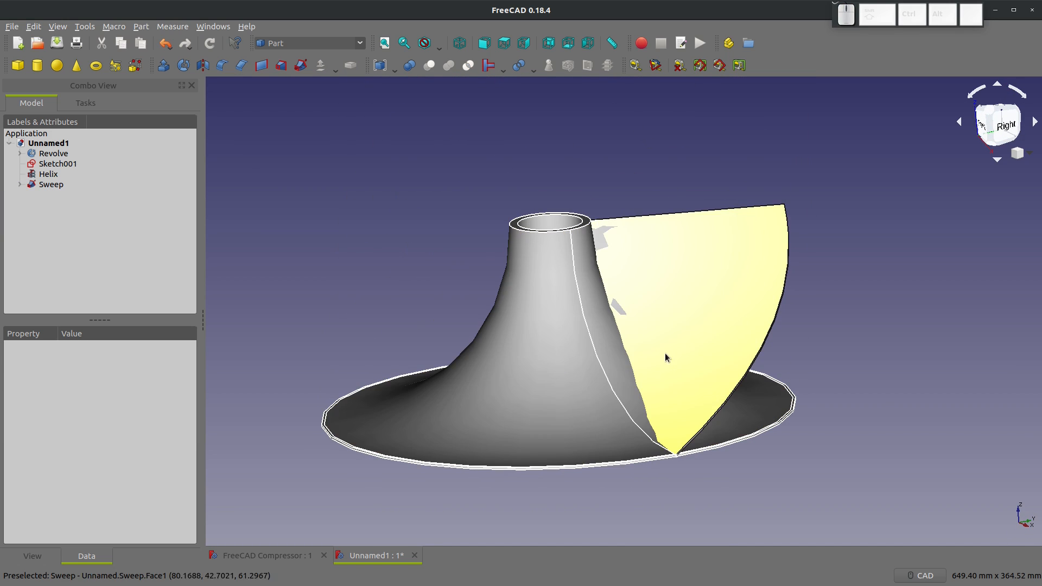
Examine where the swept blade meets the hub at the outer rim and along the neck.
scroll(665, 352, "up", 5)
scroll(672, 432, "down", 5)
scroll(656, 402, "up", 7)
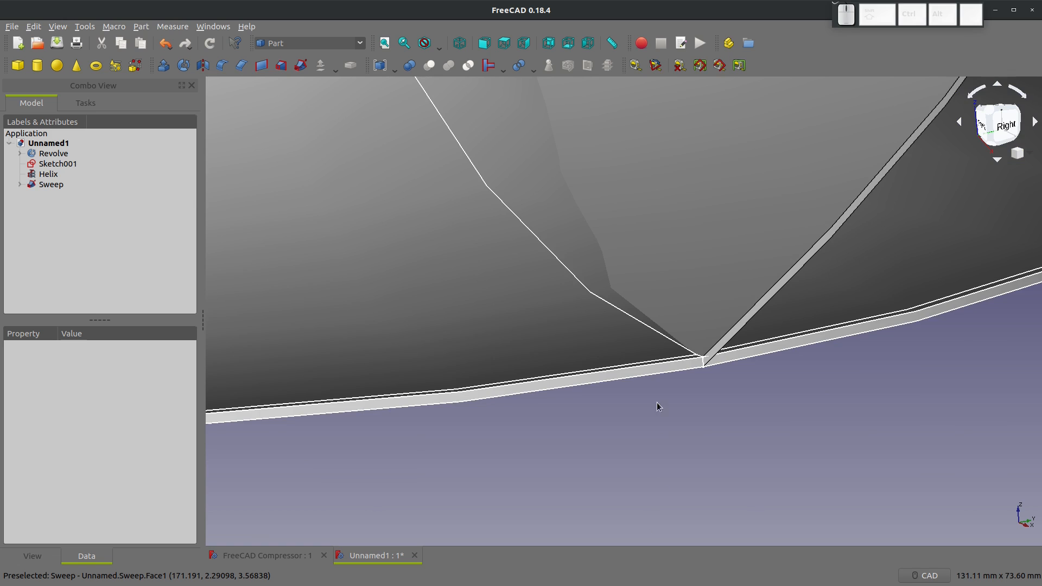
scroll(665, 356, "down", 8)
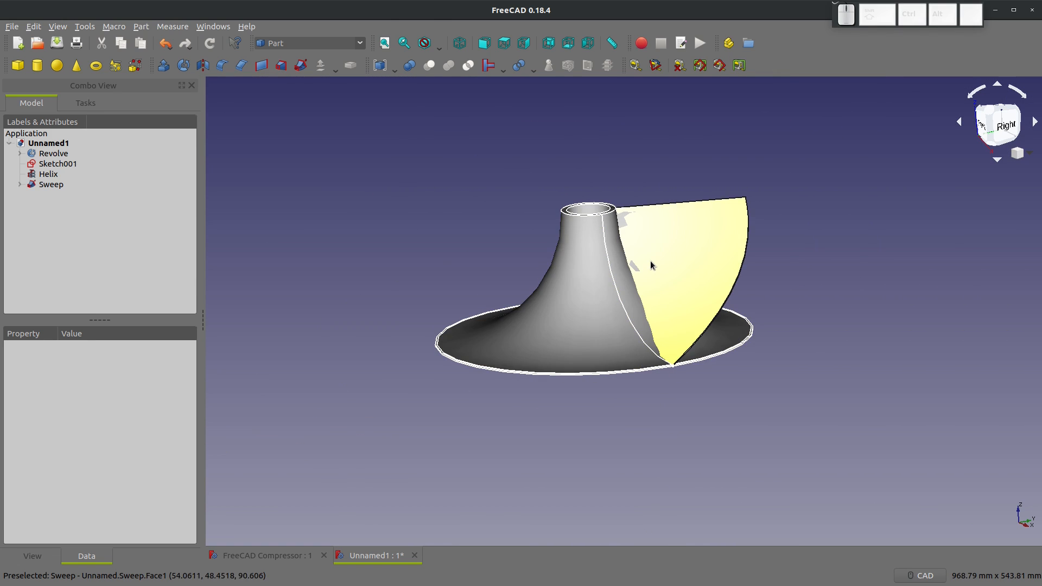
scroll(650, 265, "up", 4)
mouse_move(642, 242)
middle_mouse_down()
mouse_move(662, 353)
mouse_move(634, 226)
mouse_move(632, 241)
middle_mouse_up()
scroll(633, 241, "up", 2)
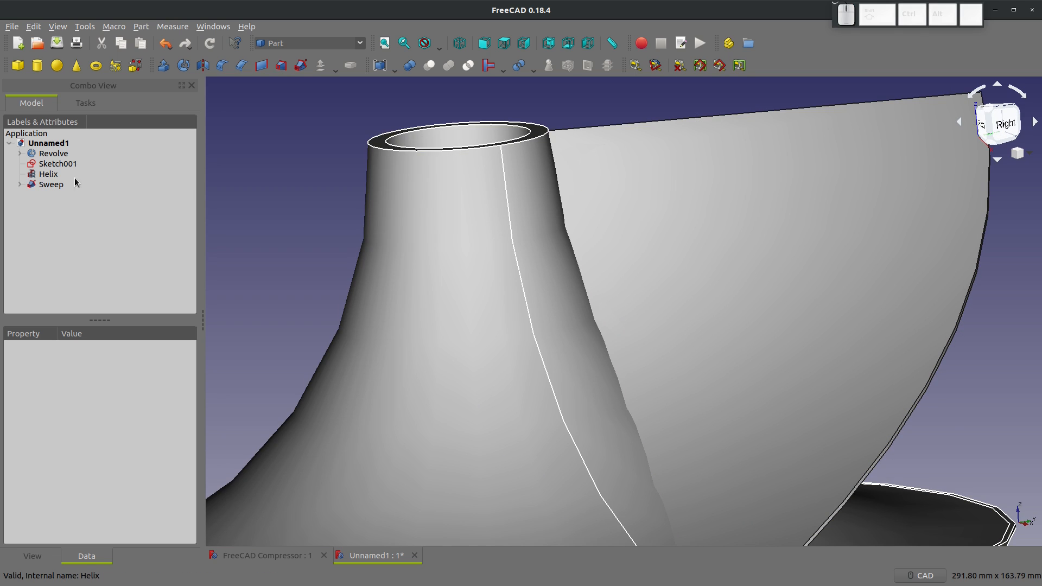
Try to fuse the revolved hub and the swept blade into one body with a boolean union.
left_click(52, 174)
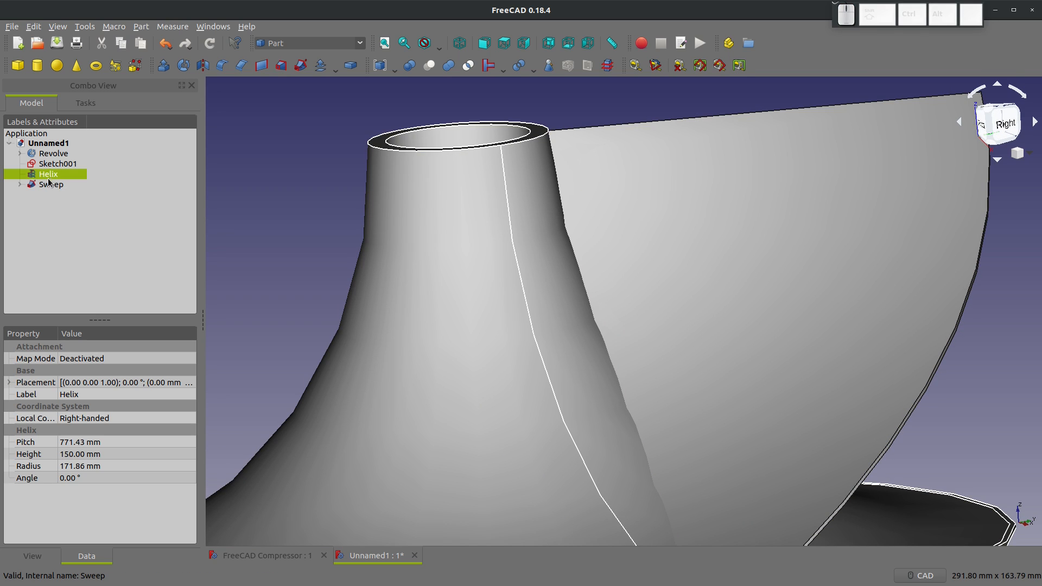
left_click(52, 154)
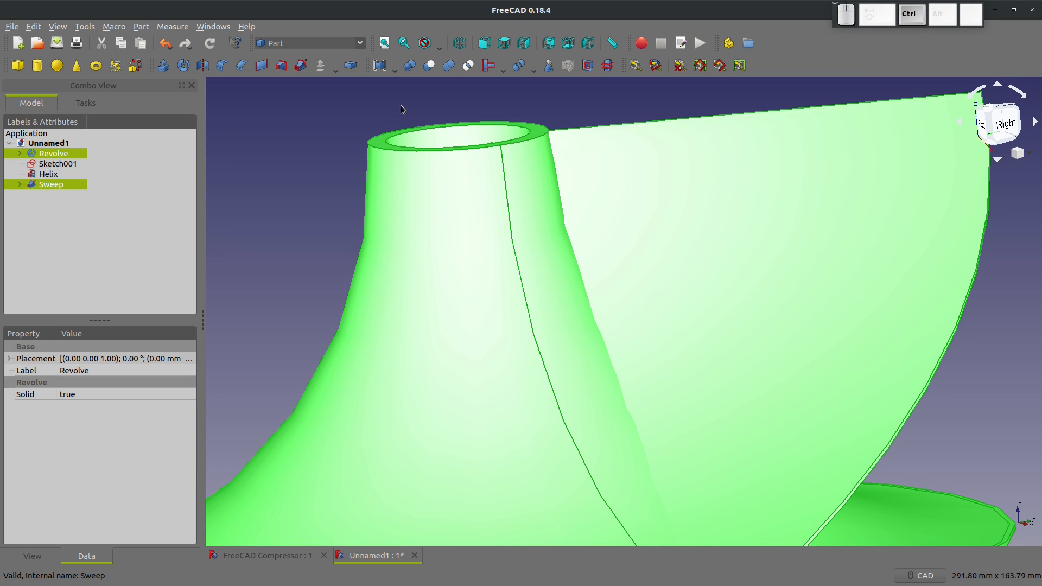
left_click(453, 67)
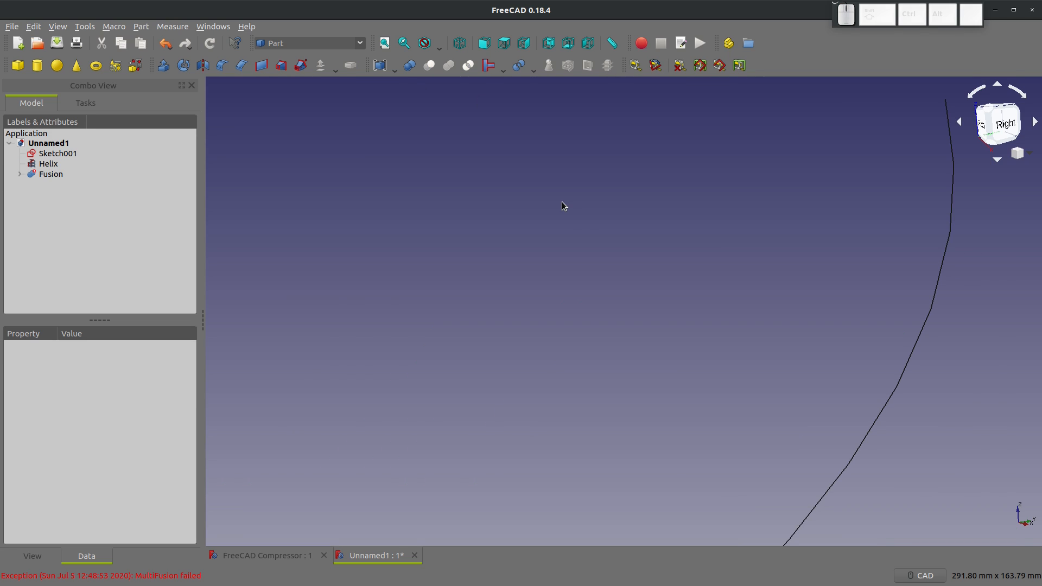
Delete the failed Fusion so the hub and swept blade stand as separate objects.
scroll(561, 200, "down", 5)
left_click(48, 174)
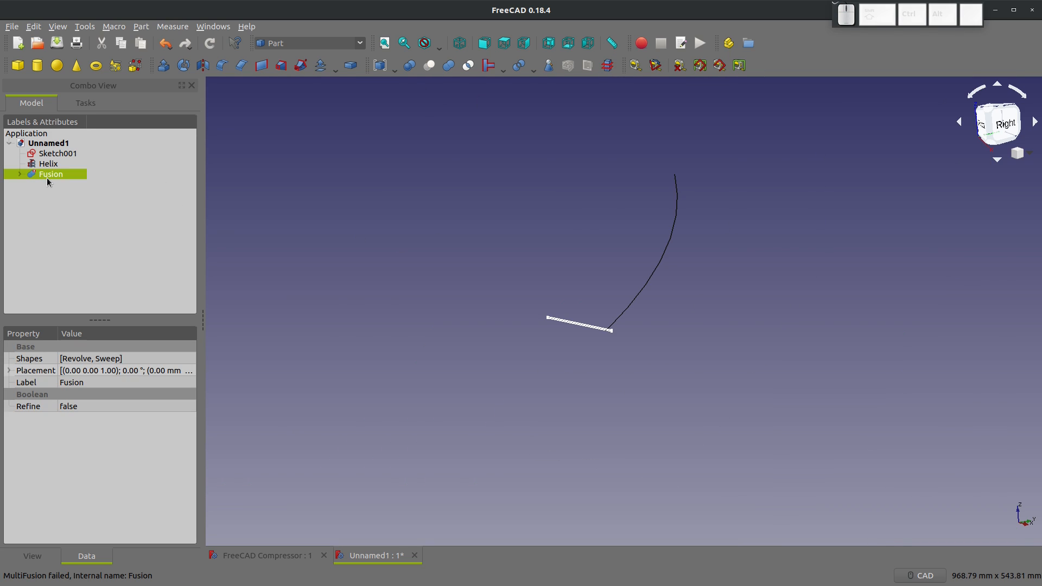
key("Delete")
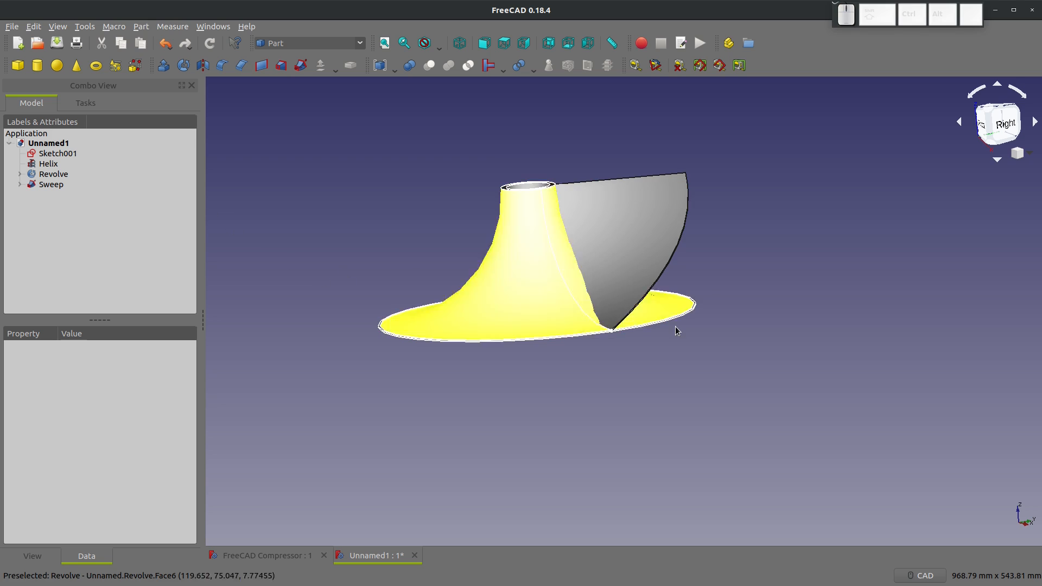
Inspect the blade's lower corner against the hub's outer rim edge from several angles, and review the overall hub and blade.
scroll(500, 302, "up", 10)
scroll(567, 388, "up", 8)
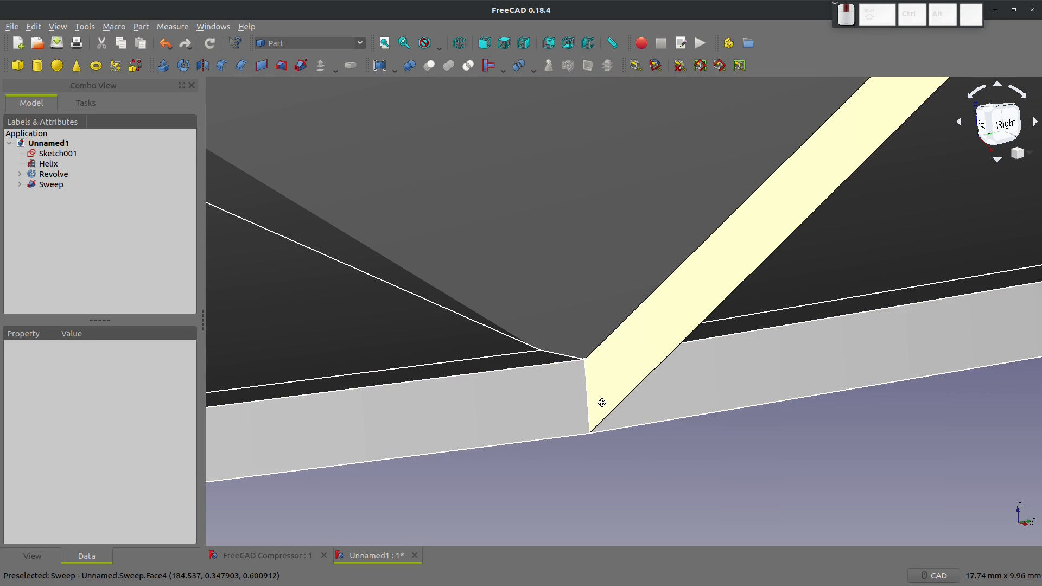
scroll(417, 332, "down", 6)
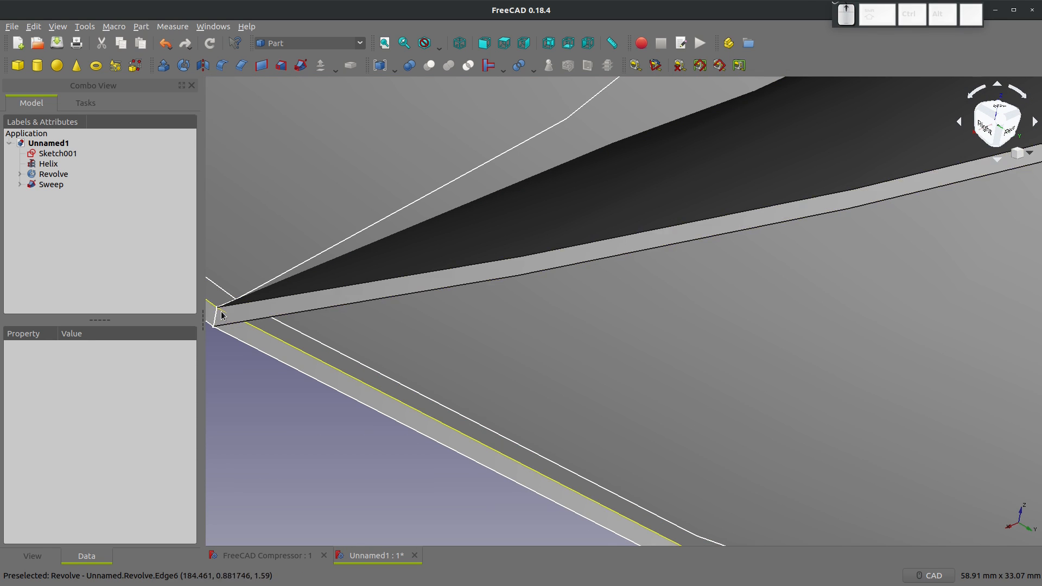
scroll(221, 313, "up", 10)
scroll(222, 312, "down", 4)
middle_click_drag(226, 317, 394, 340)
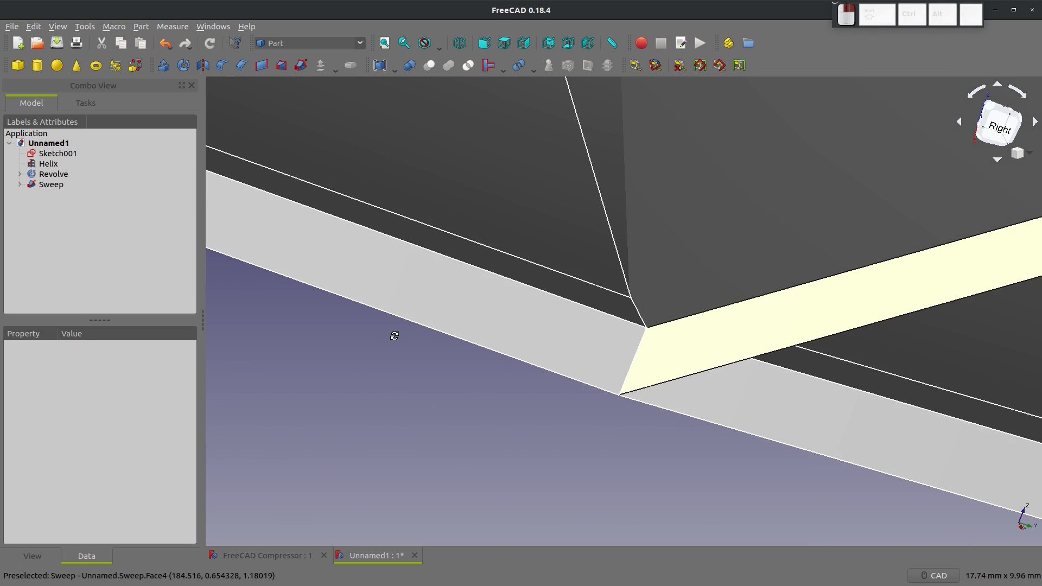
scroll(565, 372, "down", 20)
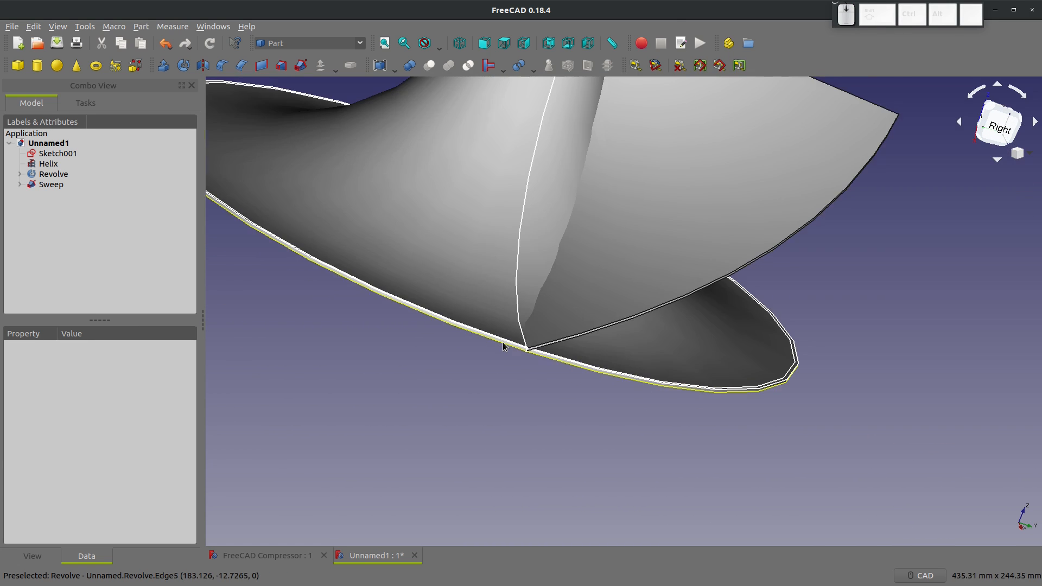
middle_click_drag(393, 235, 372, 330)
scroll(633, 372, "up", 8)
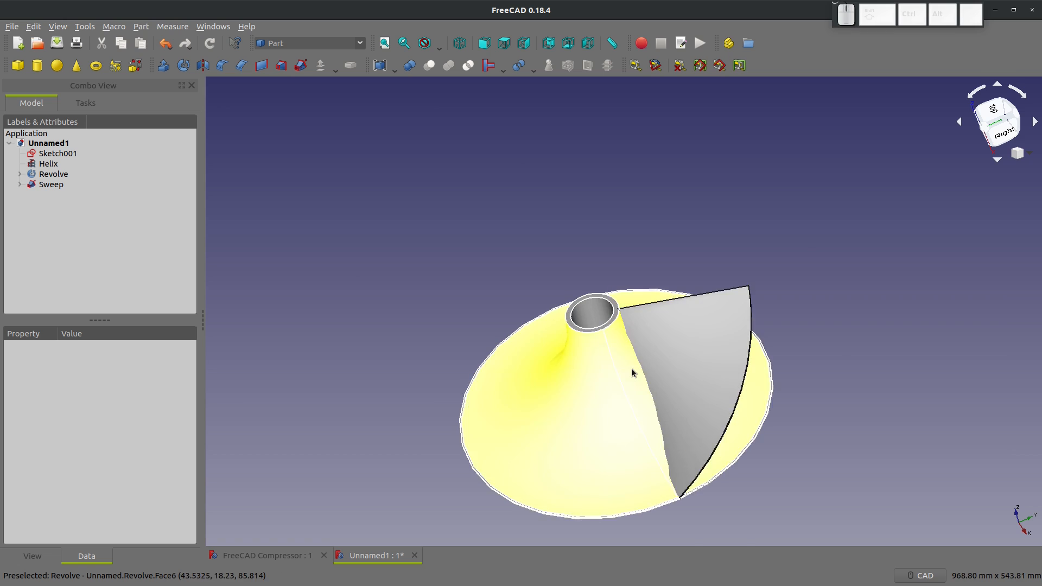
middle_click_drag(642, 375, 704, 307)
scroll(727, 319, "down", 2)
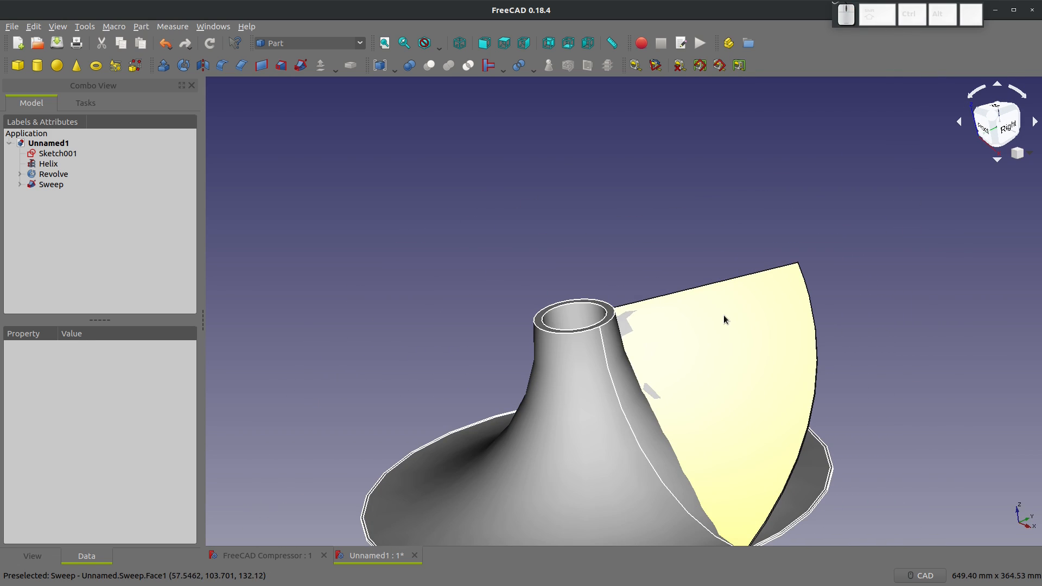
middle_click_drag(536, 442, 572, 346)
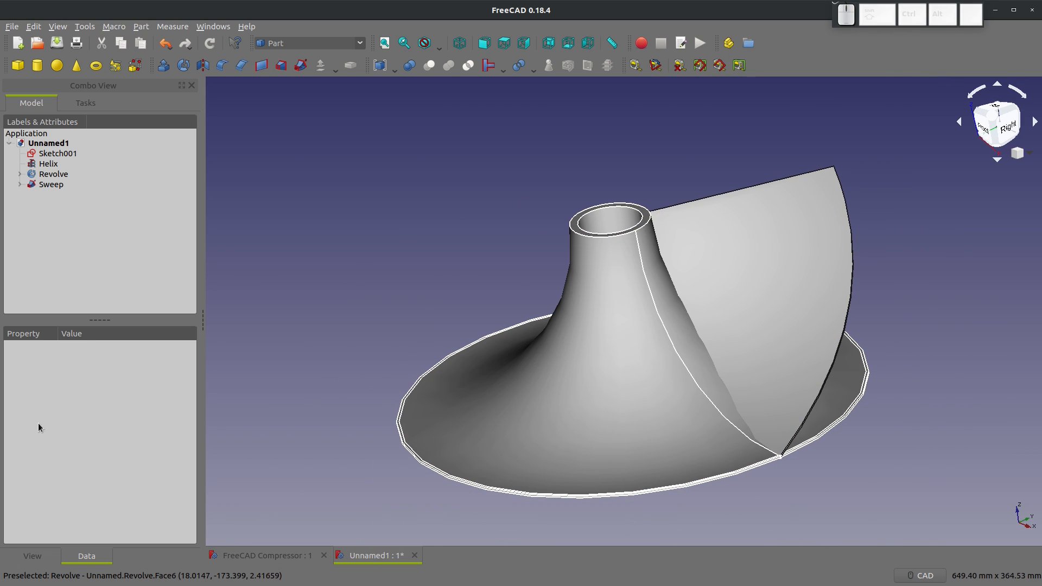
Switch to the SolveSpace model of the wheel and list its groups.
left_click(331, 231)
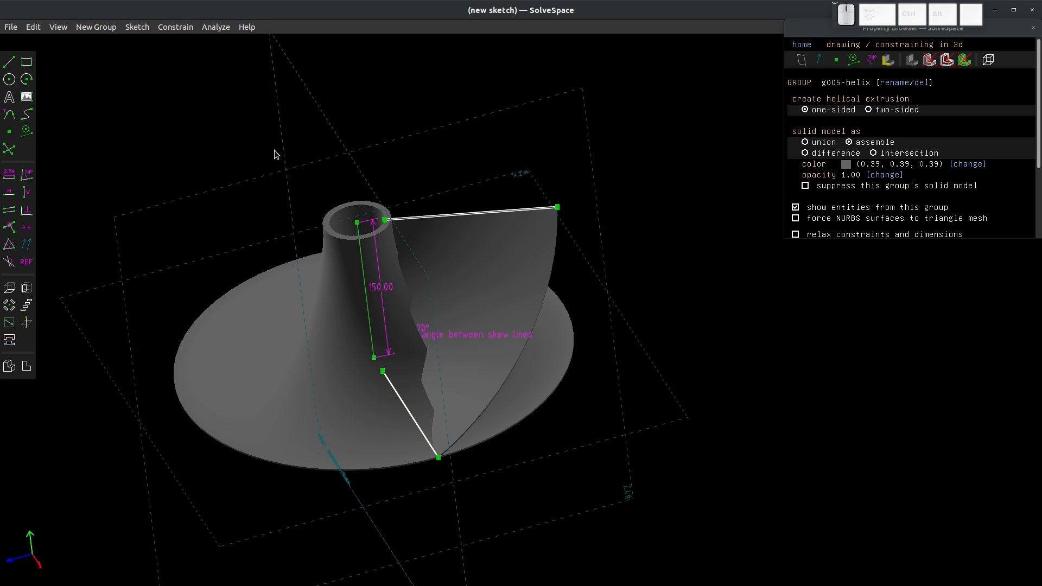
left_click(801, 45)
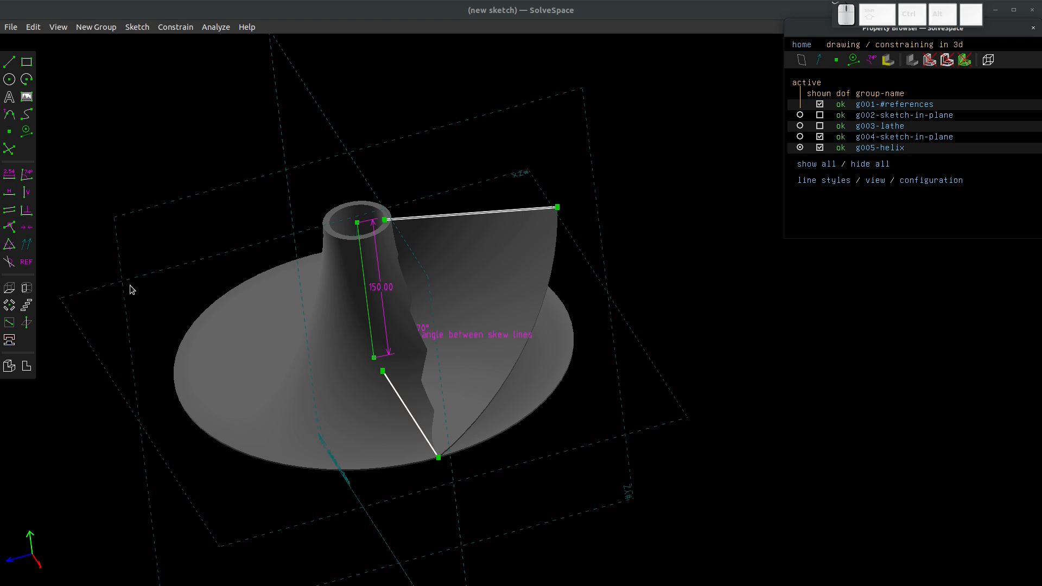
scroll(312, 278, "up", 1)
mouse_move(299, 285)
middle_mouse_down()
mouse_move(322, 278)
mouse_move(290, 287)
middle_mouse_up()
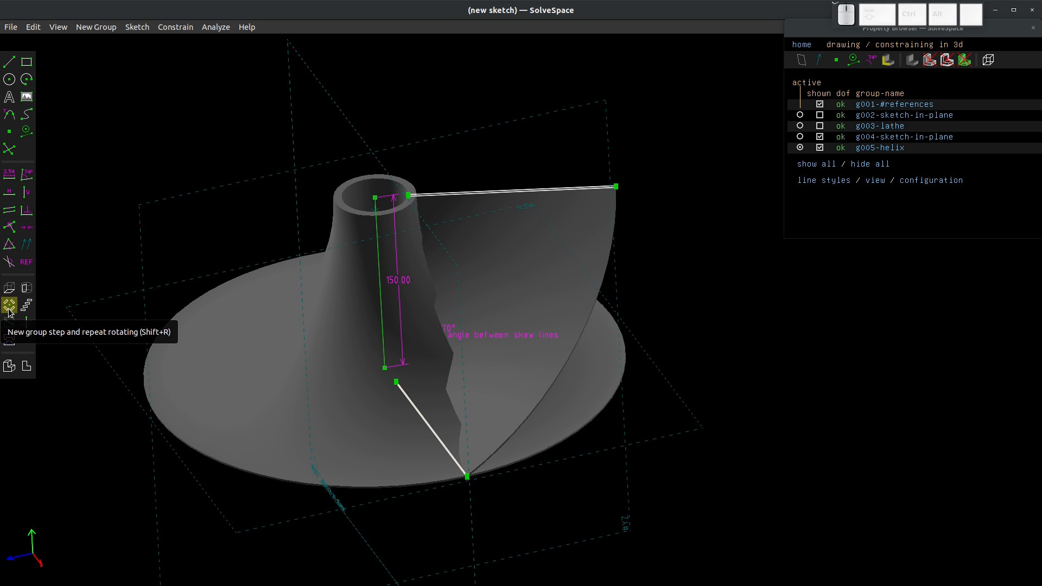
Create a step-and-repeat rotating group of the helical blade about the Y-direction normal through the origin.
middle_click_drag(365, 228, 368, 298)
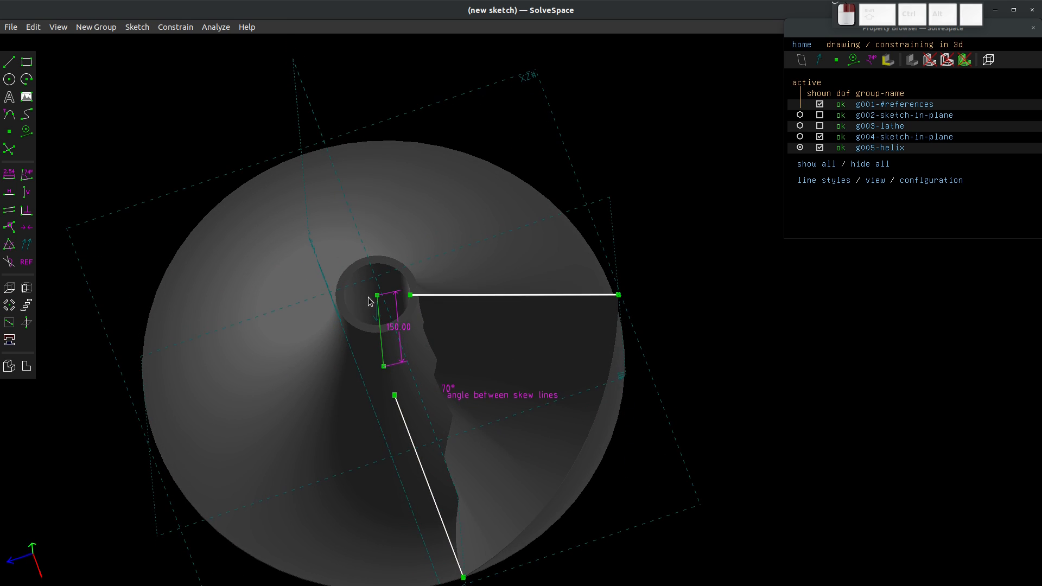
scroll(375, 314, "up", 7)
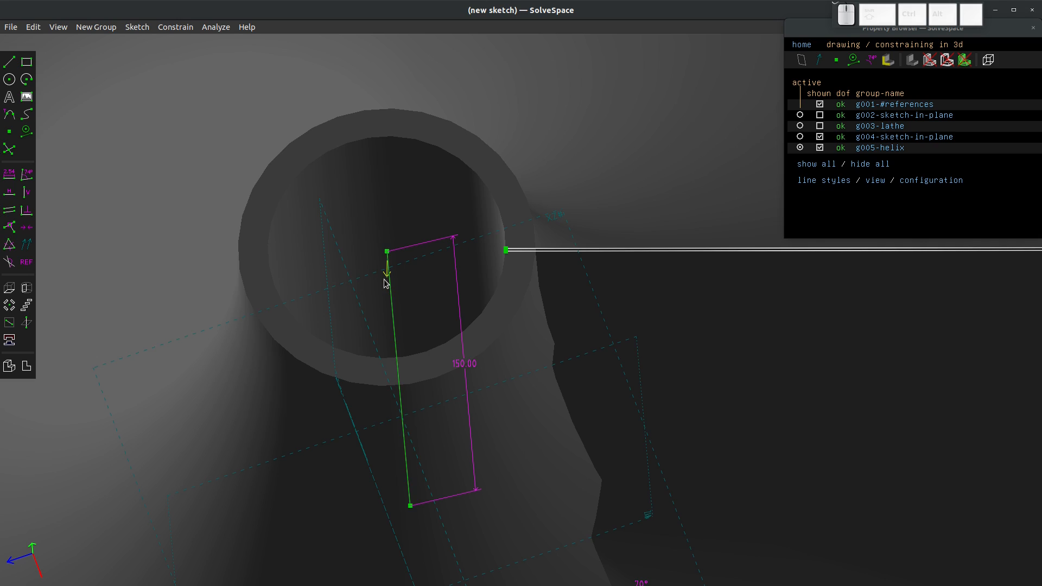
middle_click_drag(416, 396, 415, 215)
scroll(396, 351, "up", 4)
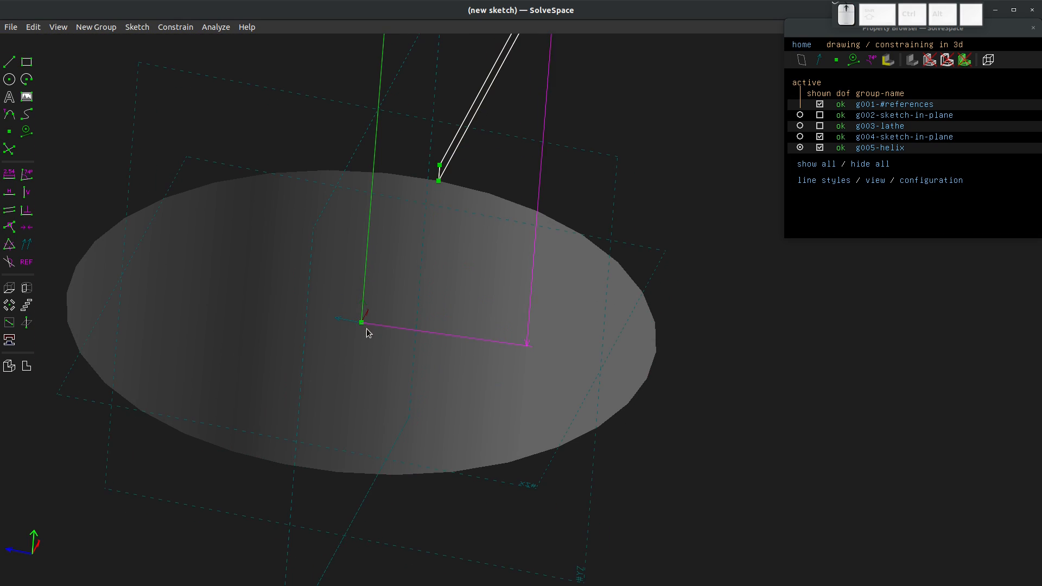
scroll(364, 318, "up", 5)
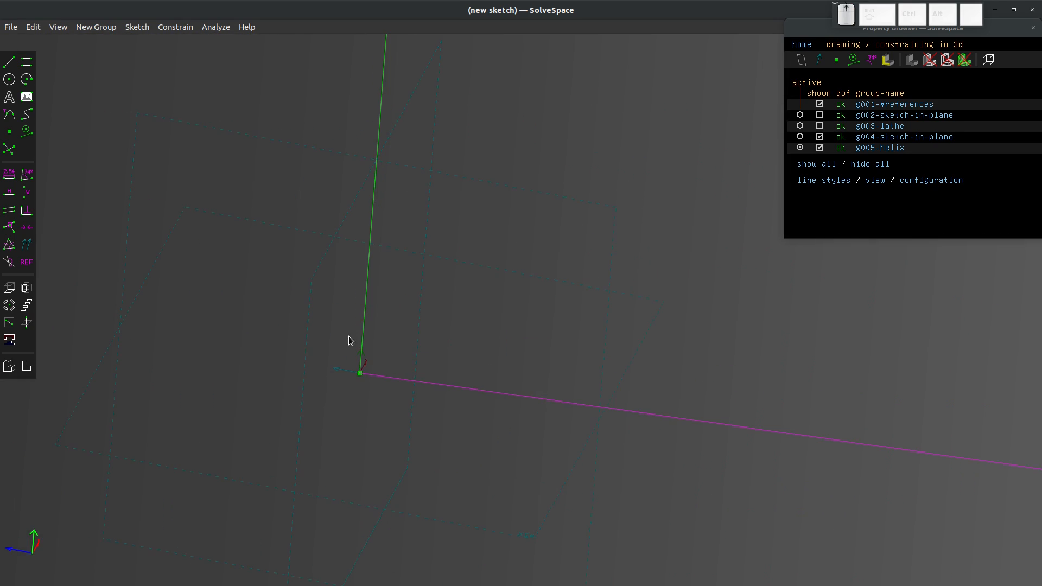
scroll(352, 347, "up", 3)
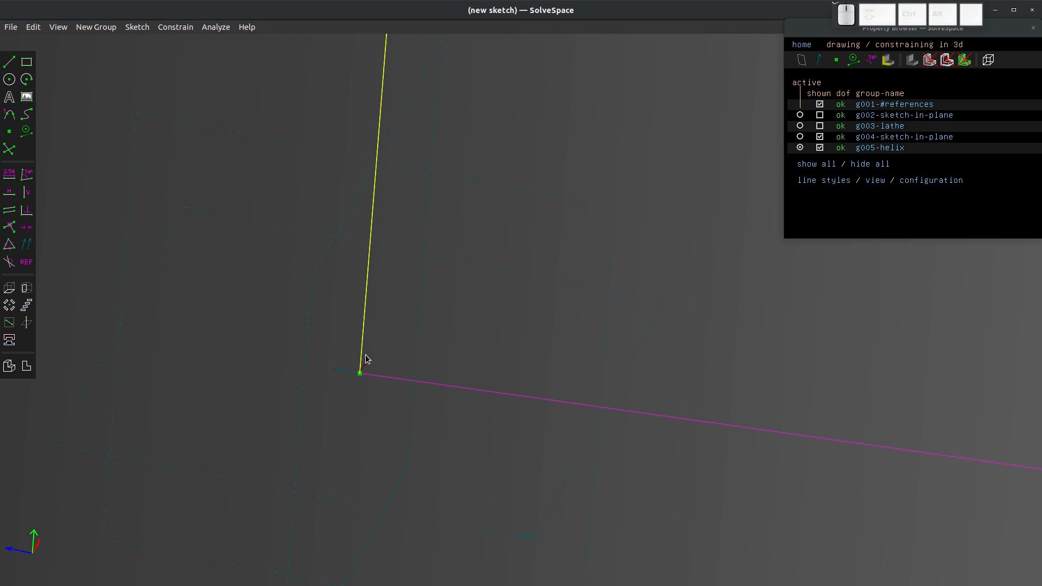
left_click(356, 357)
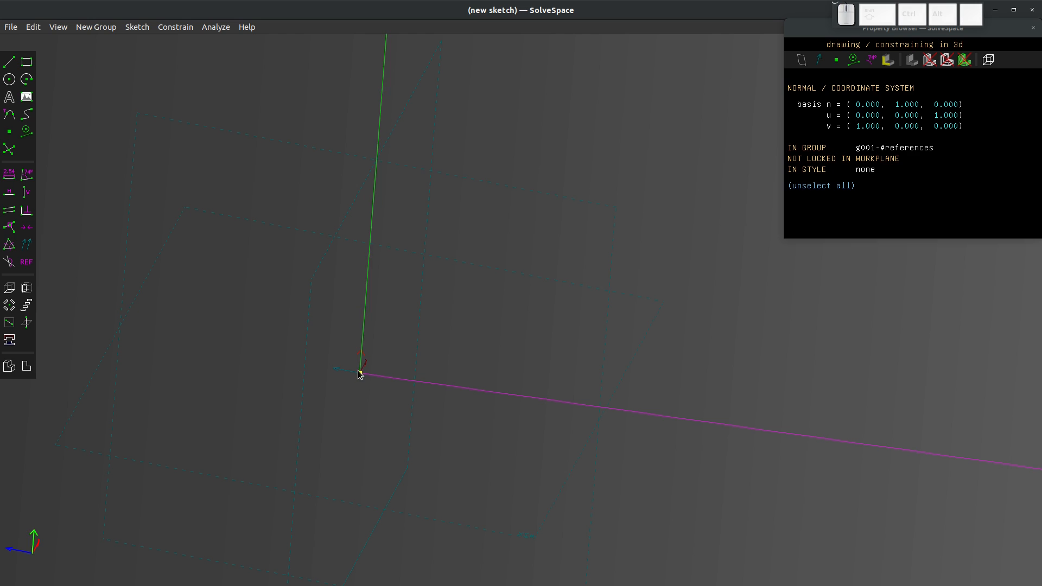
left_click(361, 374)
scroll(357, 355, "down", 16)
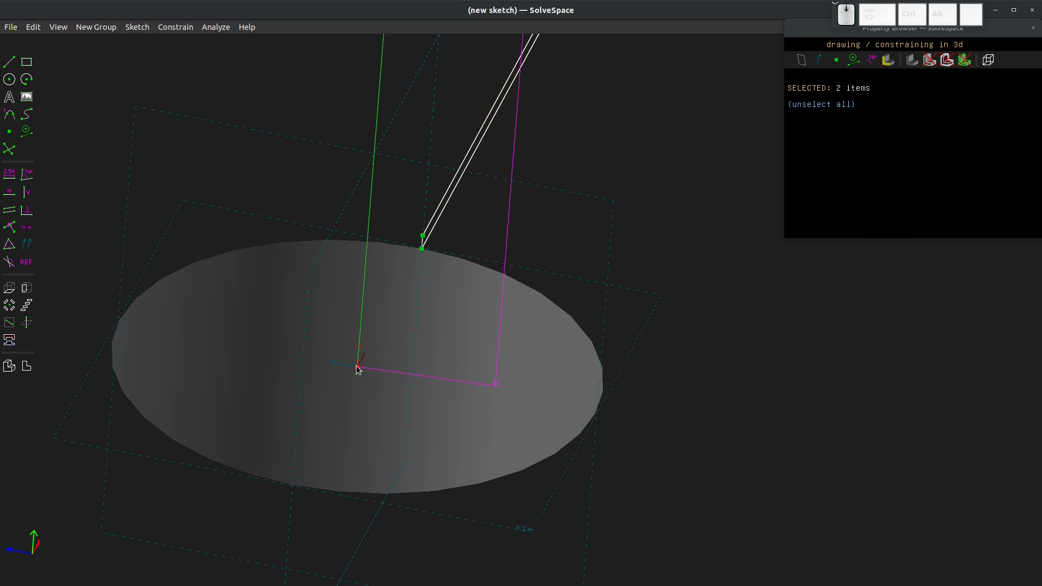
mouse_move(356, 353)
middle_mouse_down()
mouse_move(367, 279)
mouse_move(367, 360)
mouse_move(343, 335)
mouse_move(370, 363)
middle_mouse_up()
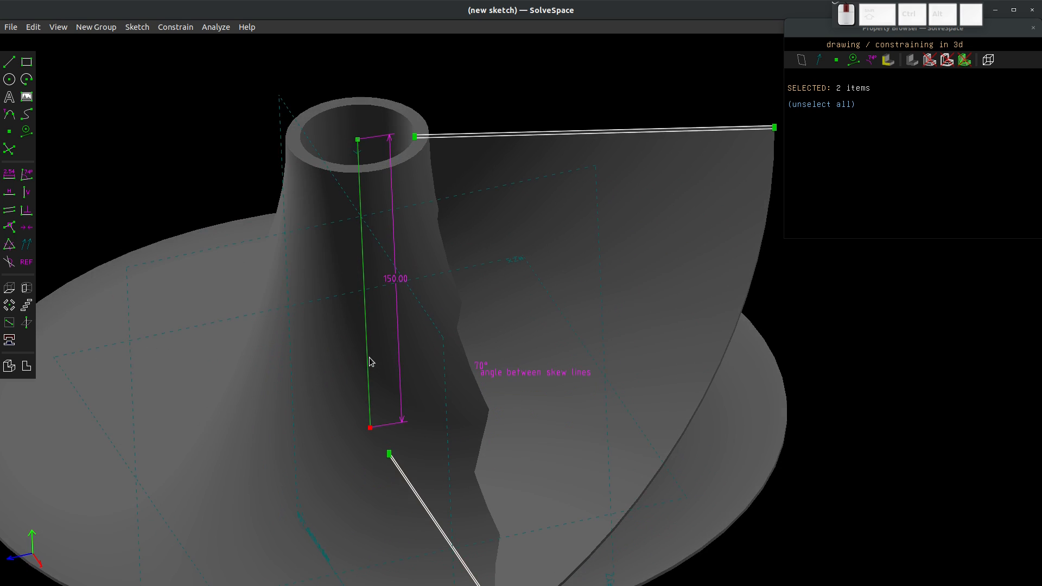
left_click(12, 308)
scroll(311, 376, "down", 3)
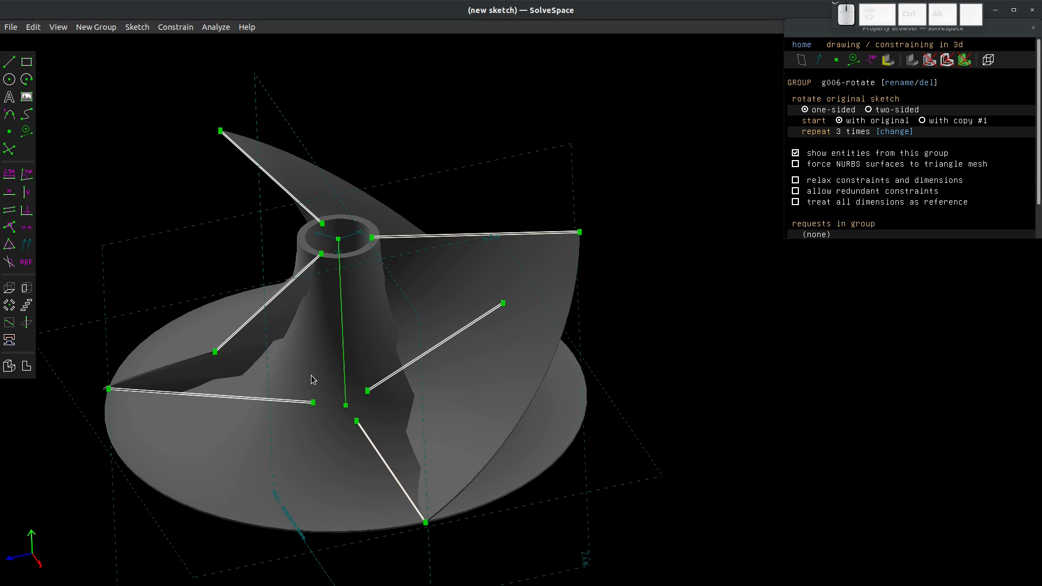
Set the rotating group to repeat the blade 7 times around the hub.
mouse_move(258, 366)
middle_mouse_down()
mouse_move(282, 407)
mouse_move(291, 493)
mouse_move(256, 374)
middle_mouse_up()
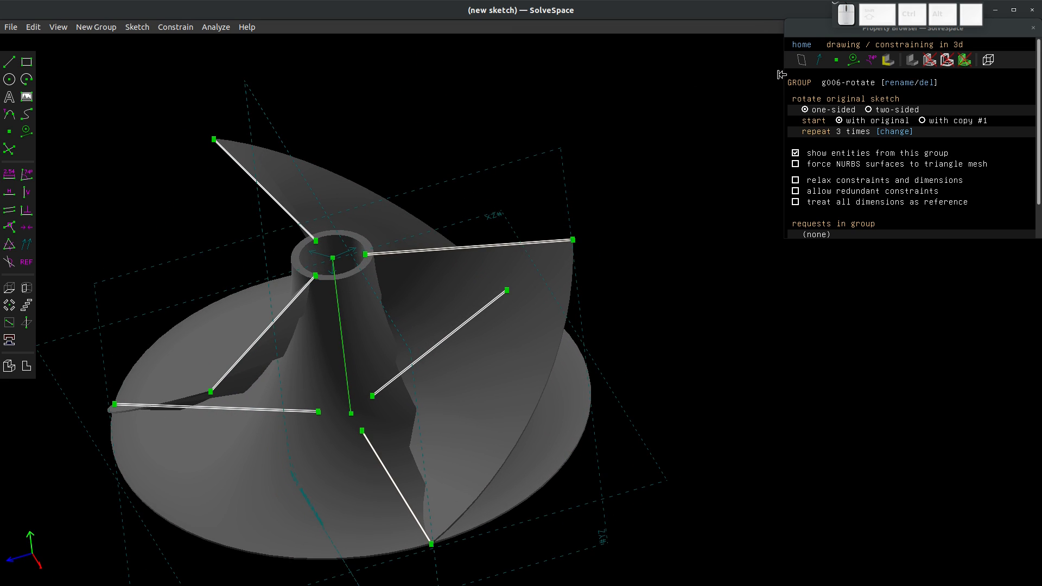
left_click(890, 132)
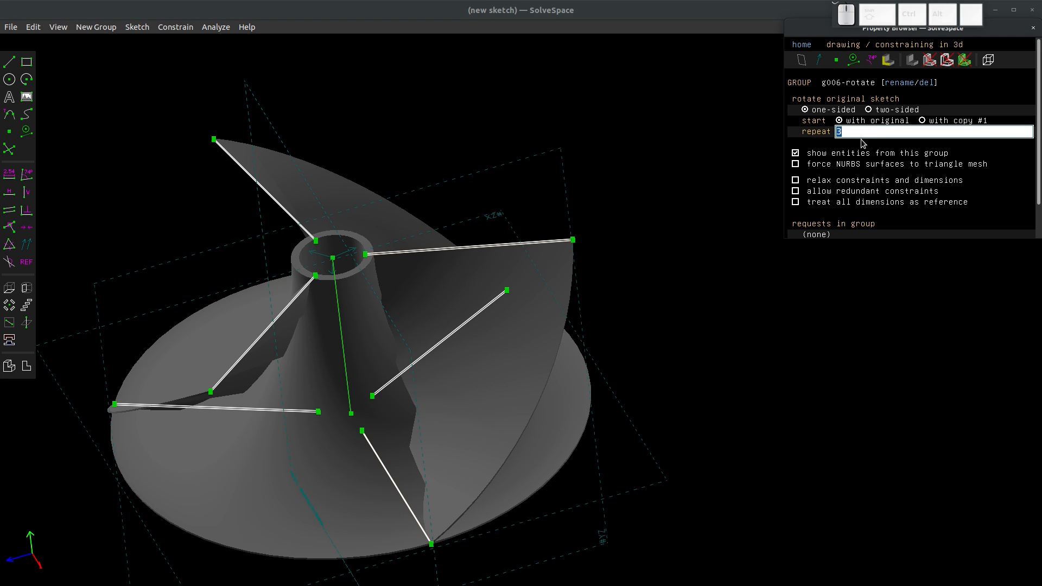
type("7")
key("Return")
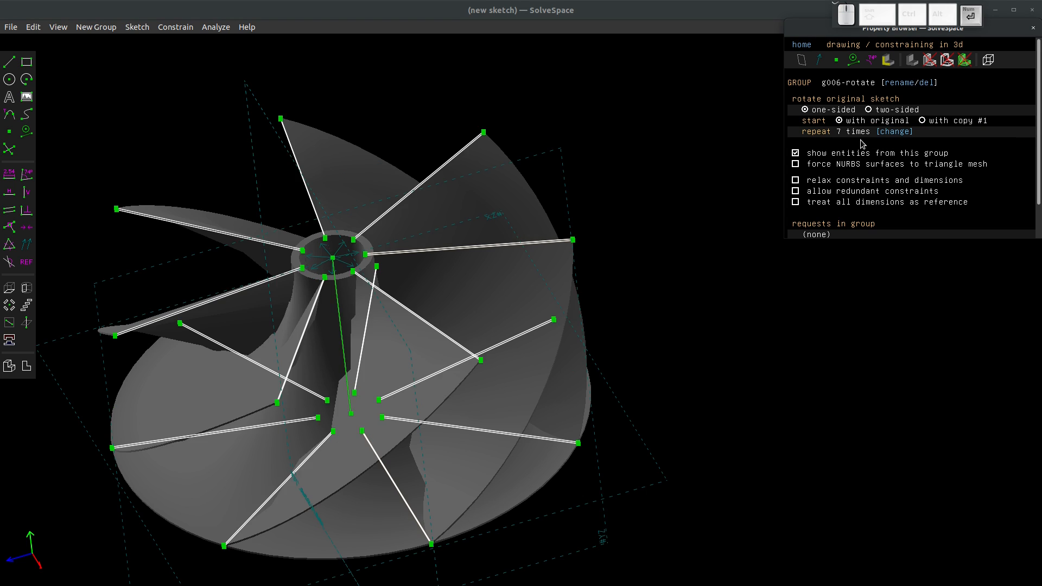
middle_click_drag(407, 360, 455, 173)
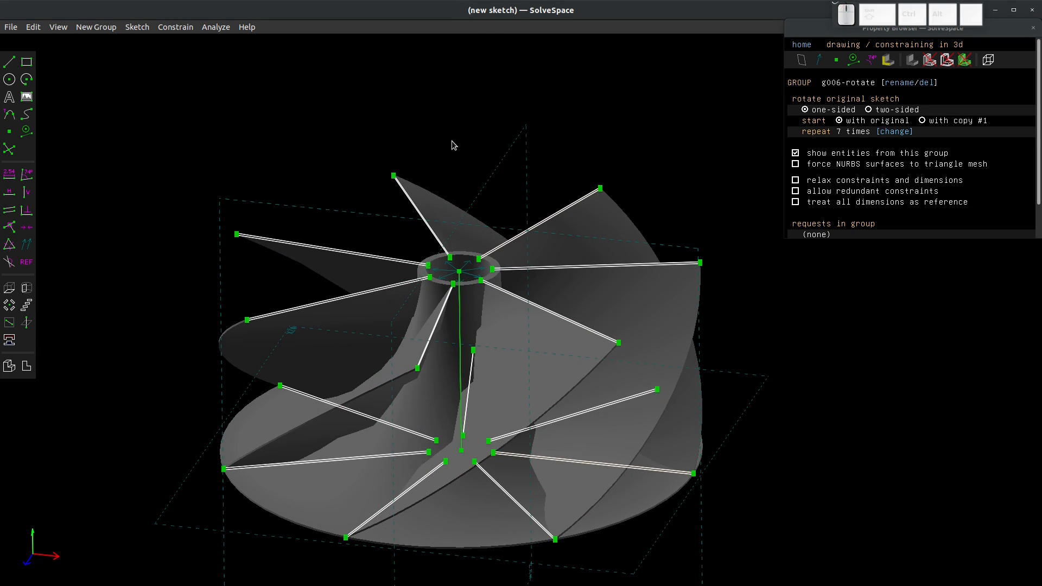
scroll(451, 173, "down", 1)
scroll(503, 391, "up", 1)
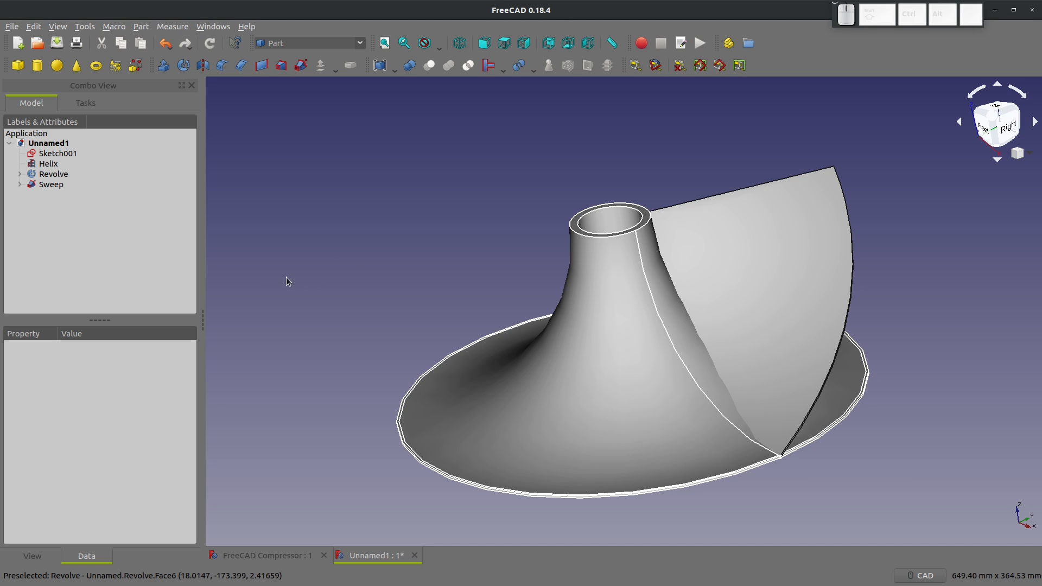
Switch back to FreeCAD and create a Draft array from the Sweep blade.
scroll(749, 295, "down", 1)
scroll(674, 298, "up", 2)
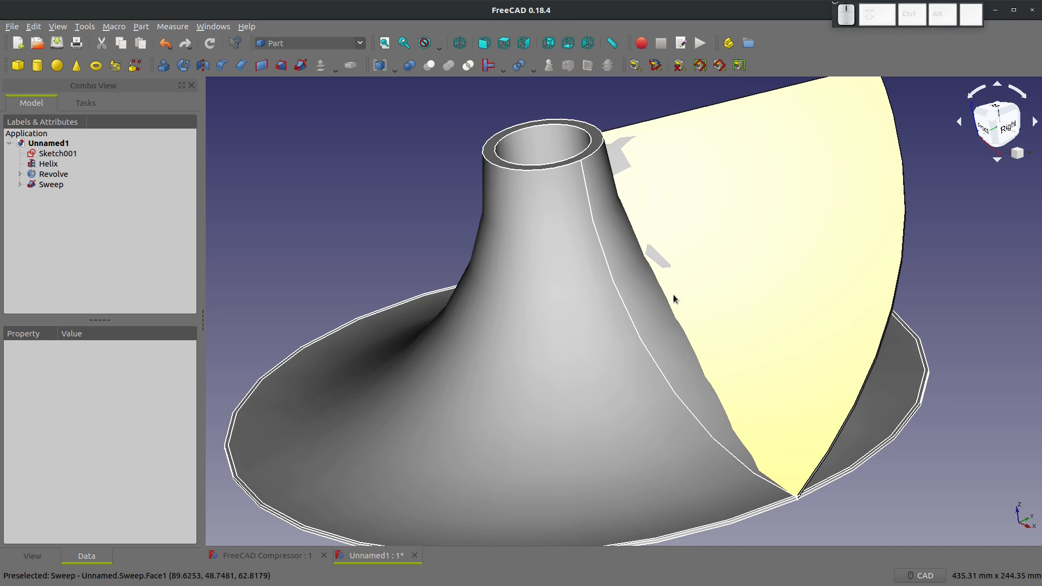
scroll(674, 298, "up", 3)
scroll(688, 291, "down", 4)
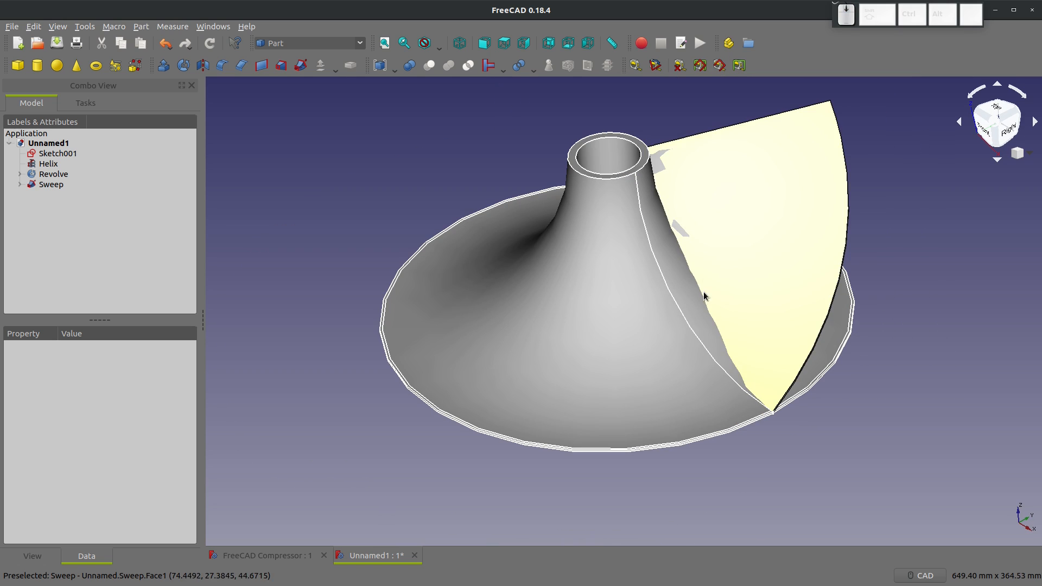
scroll(749, 91, "up", 2)
scroll(700, 155, "down", 2)
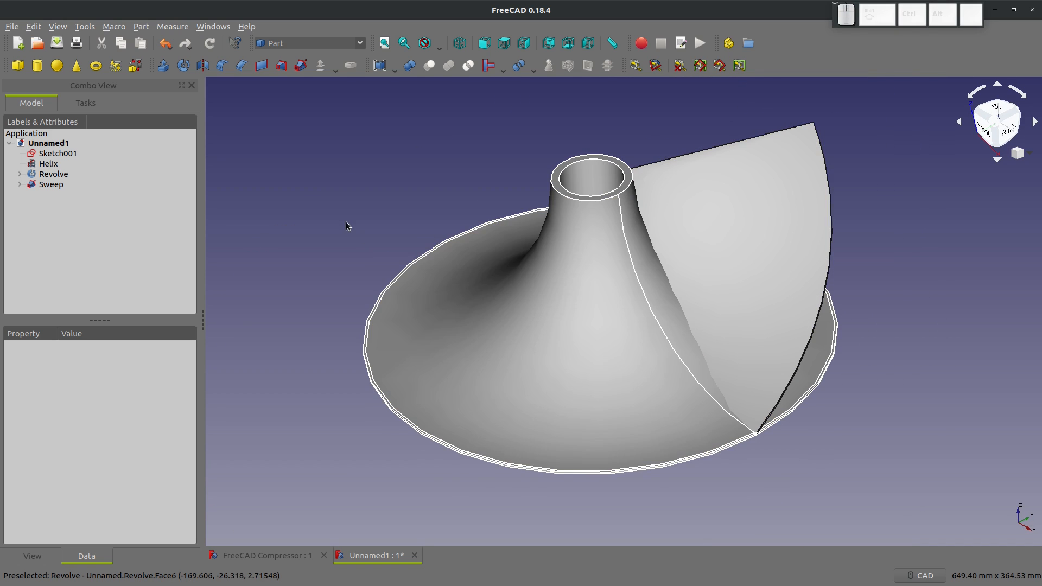
middle_click_drag(357, 204, 386, 231)
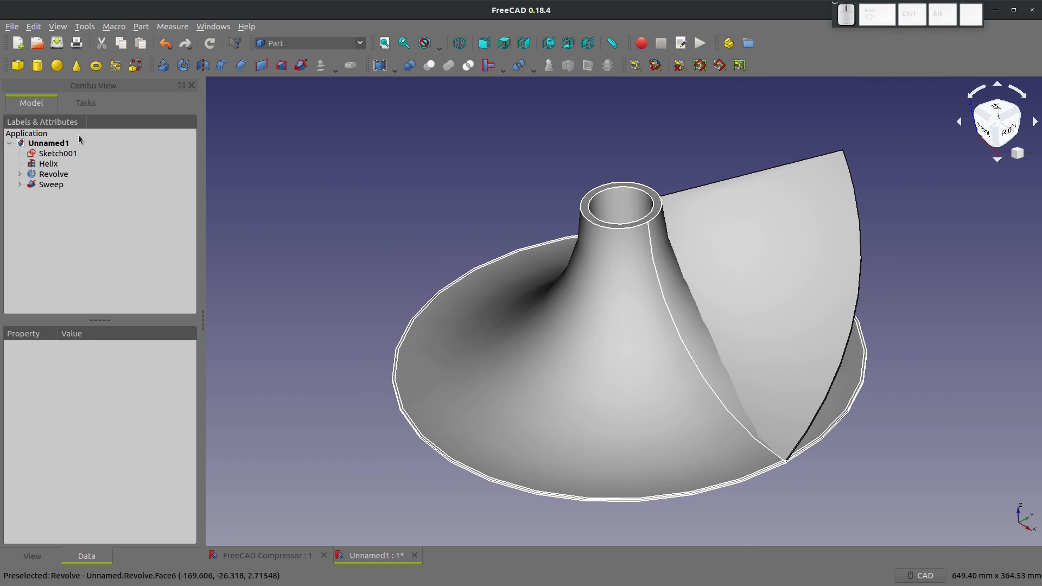
left_click(50, 185)
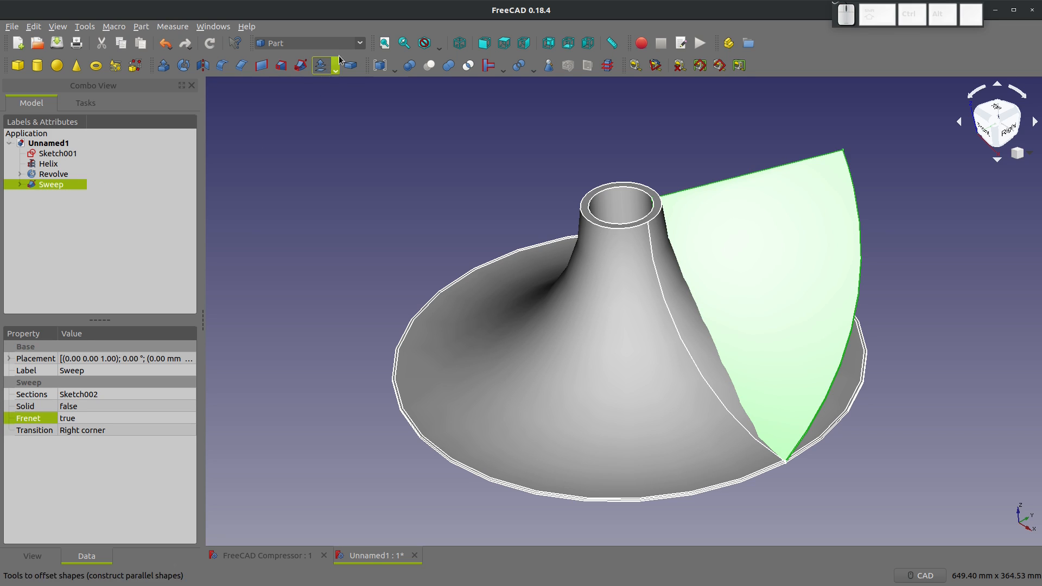
left_click(360, 43)
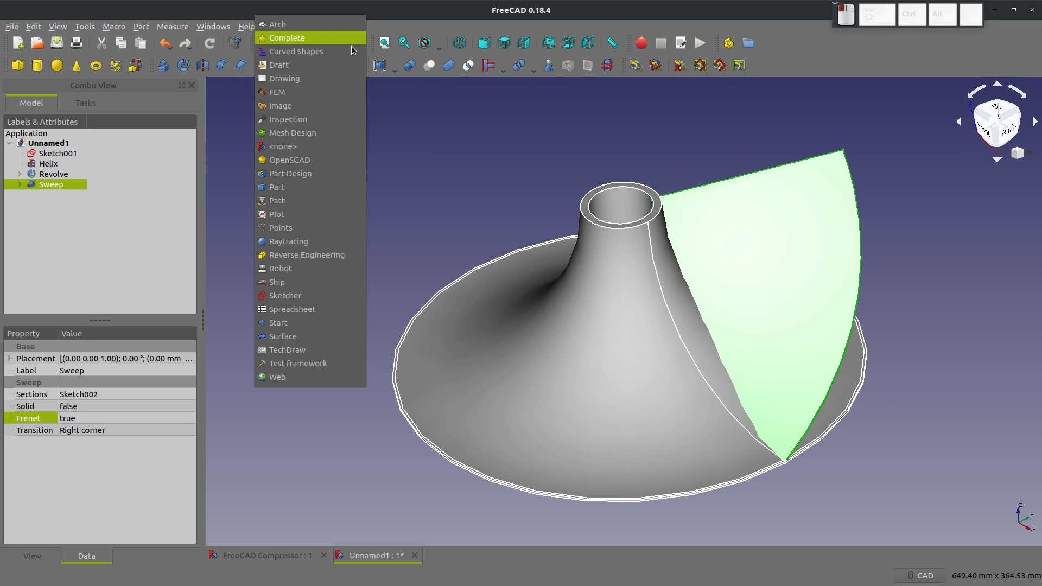
left_click(291, 69)
left_click(822, 65)
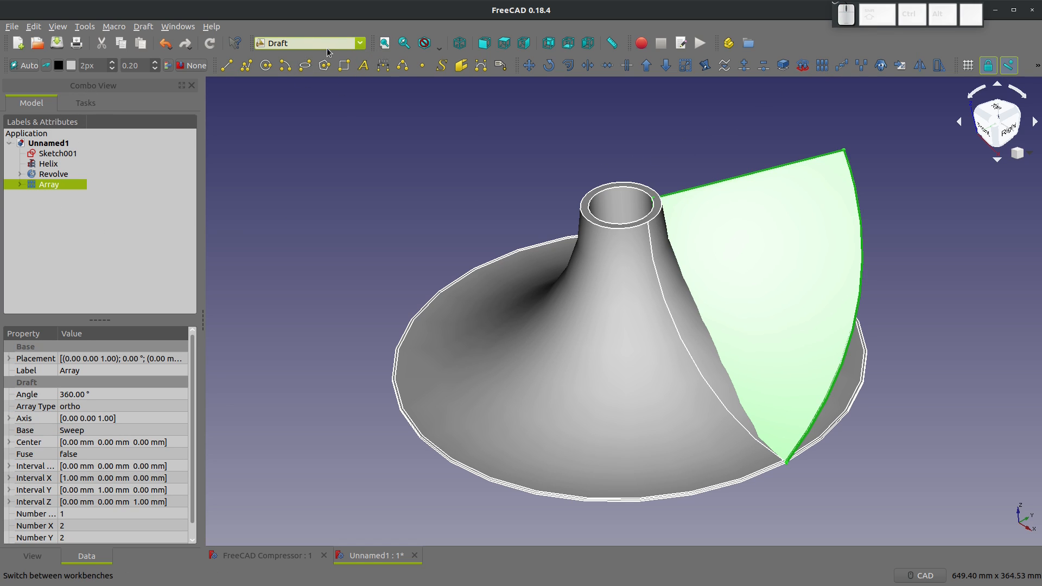
Return to the Part workbench and expand the Array object in the model tree to reveal its base shape.
left_click(357, 44)
left_click(283, 202)
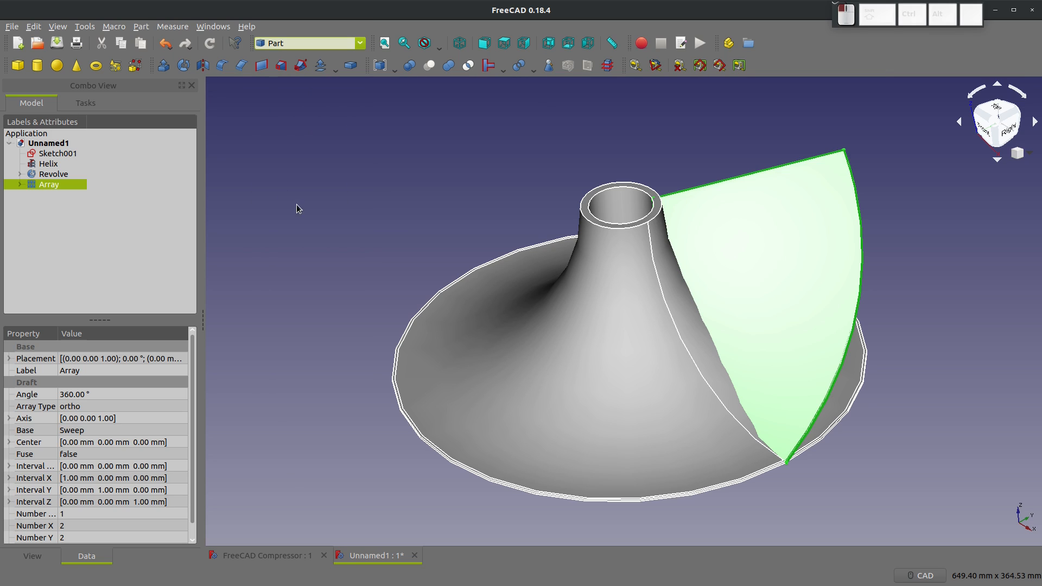
left_click(21, 185)
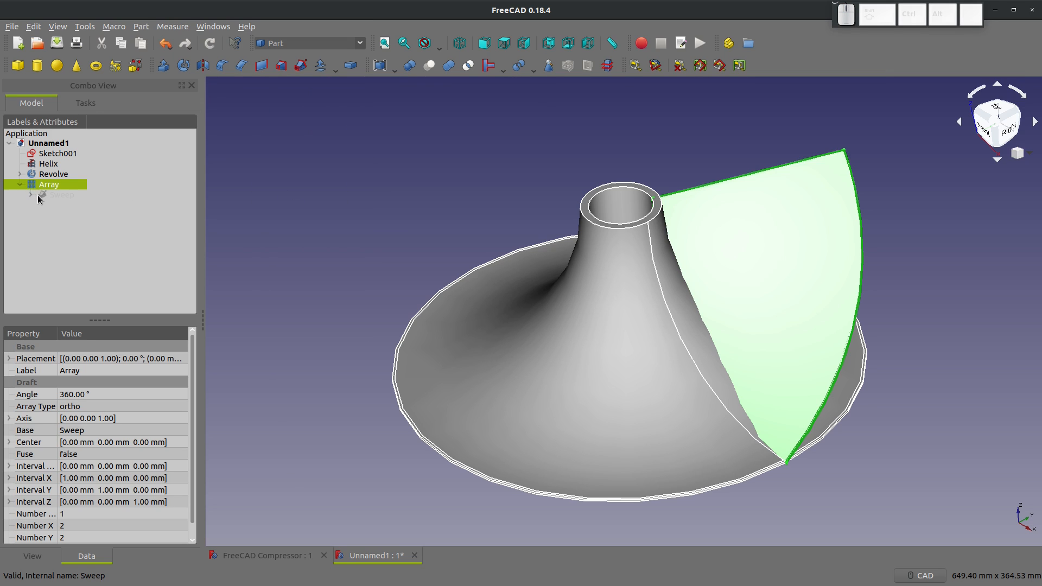
Change the type of the blade's Array object from ortho to polar.
left_click(40, 195)
left_click(35, 186)
scroll(54, 434, "down", 1)
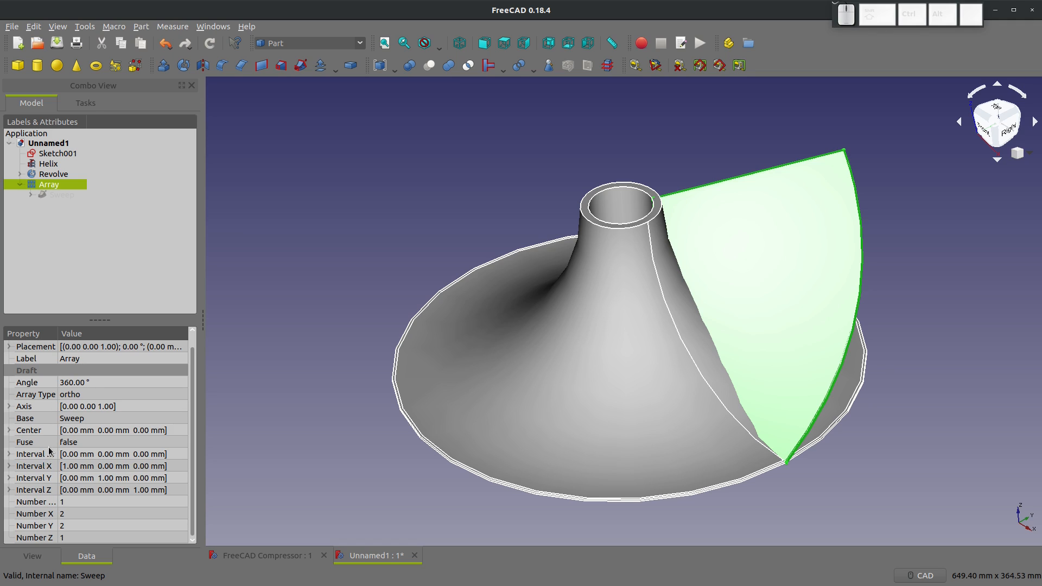
left_click(76, 394)
left_click(79, 394)
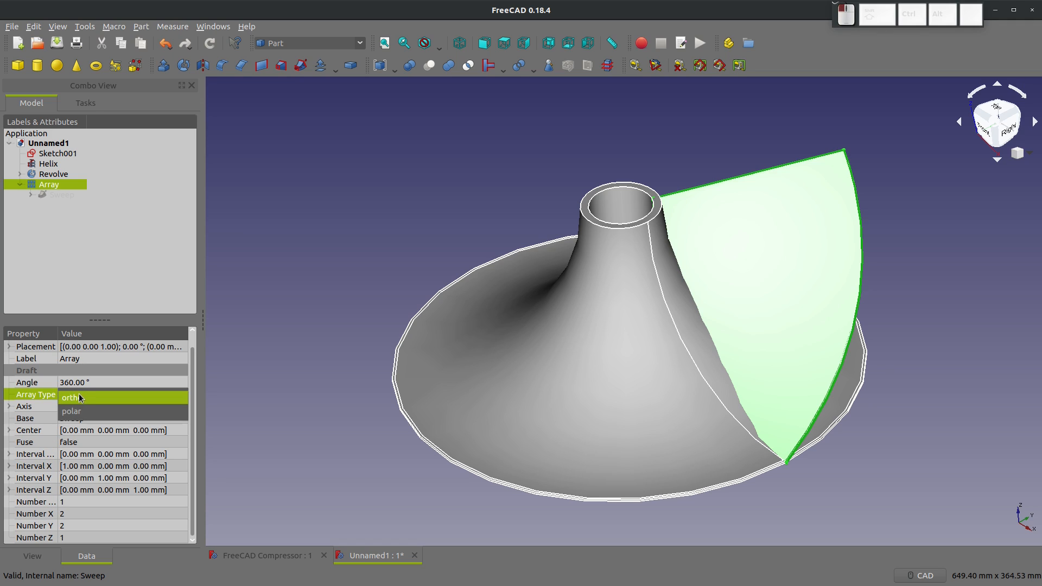
left_click(83, 416)
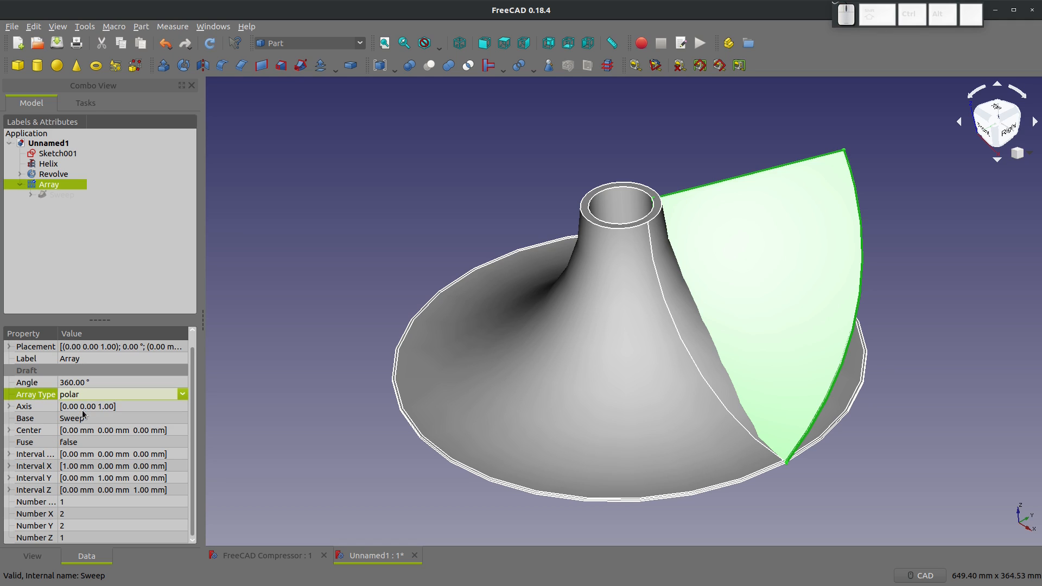
Set both the Number X and Number Y properties of the blade array to 1.
left_click(61, 513)
type("1")
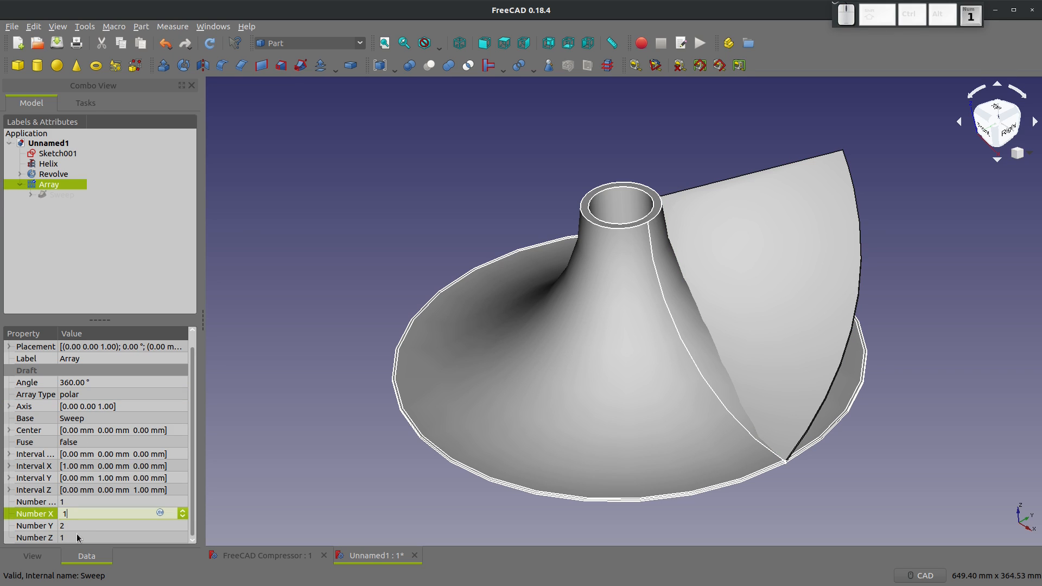
left_click(75, 526)
type("1")
Set the array's Number Polar to 7 and recompute the model to distribute the blades around the hub.
left_click(70, 501)
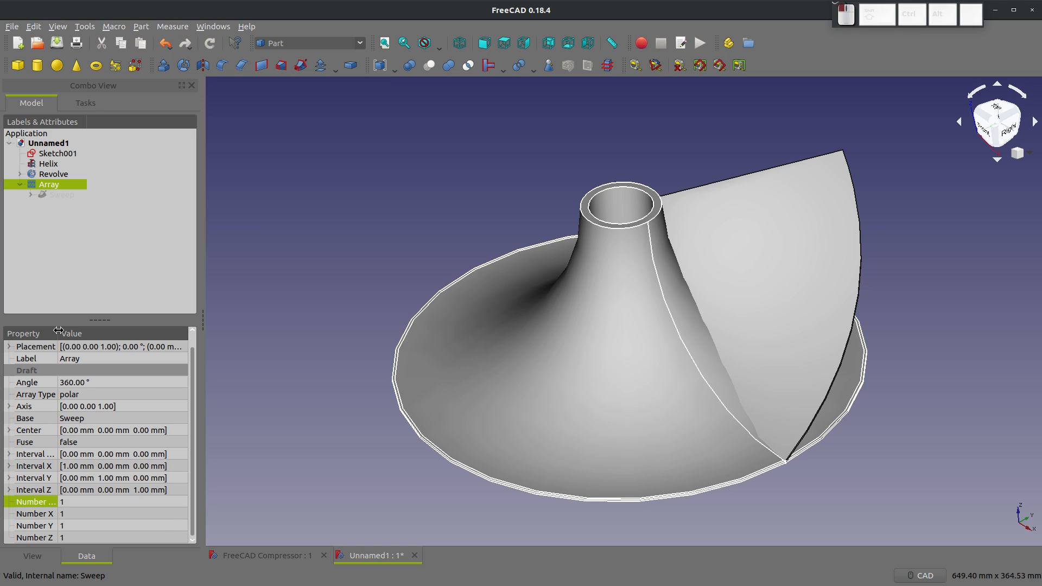
left_click_drag(59, 333, 101, 333)
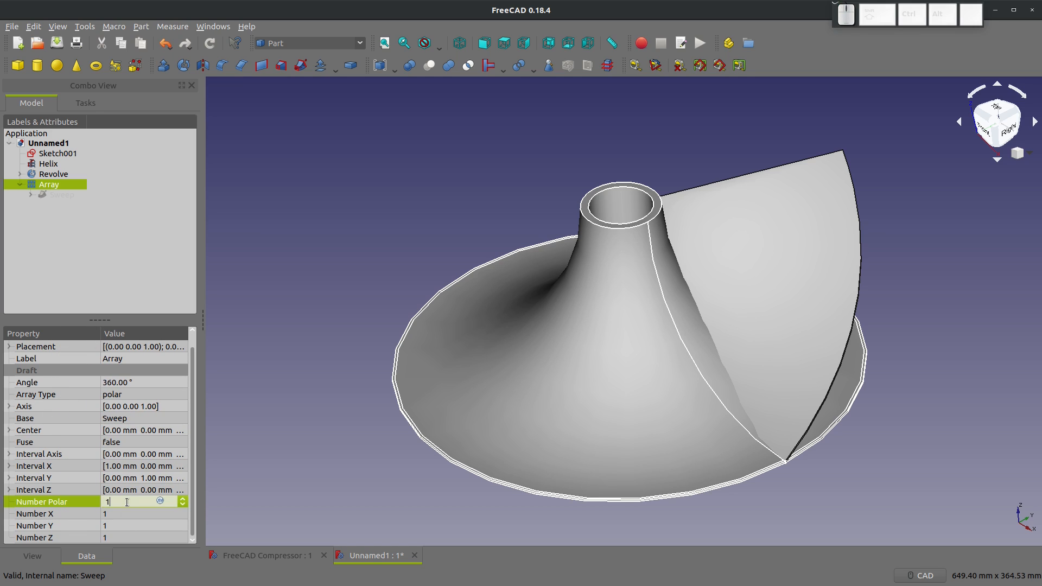
left_click(97, 501)
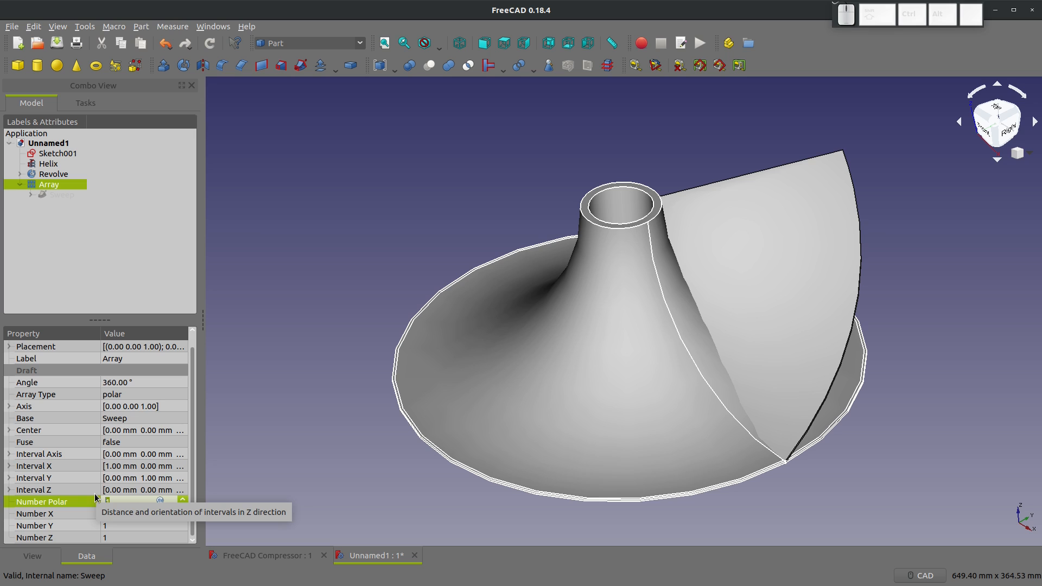
type("7")
key("Return")
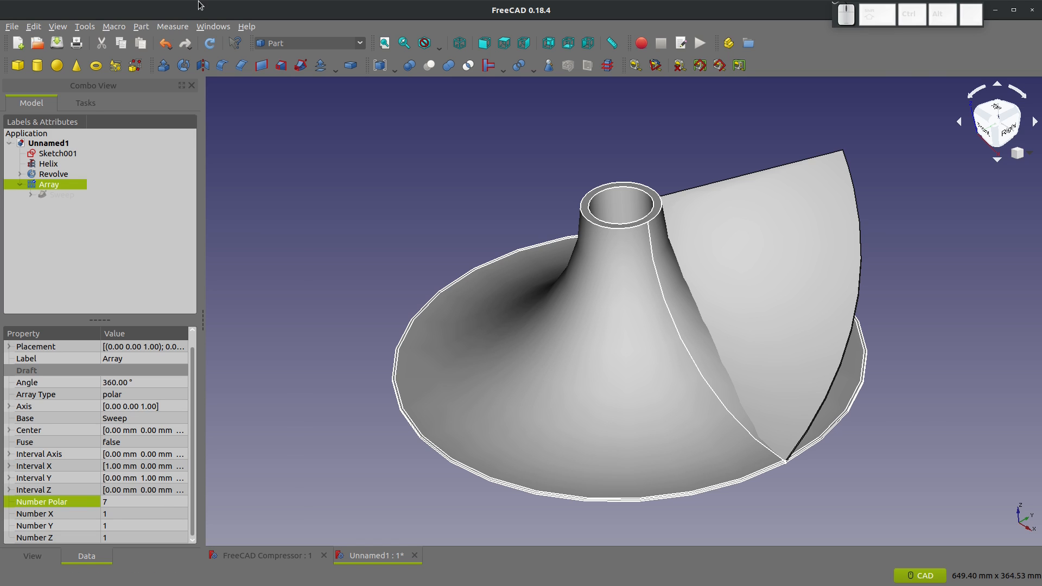
left_click(209, 43)
middle_click_drag(758, 337, 796, 282)
scroll(794, 281, "down", 4)
scroll(799, 239, "up", 6)
scroll(755, 252, "down", 2)
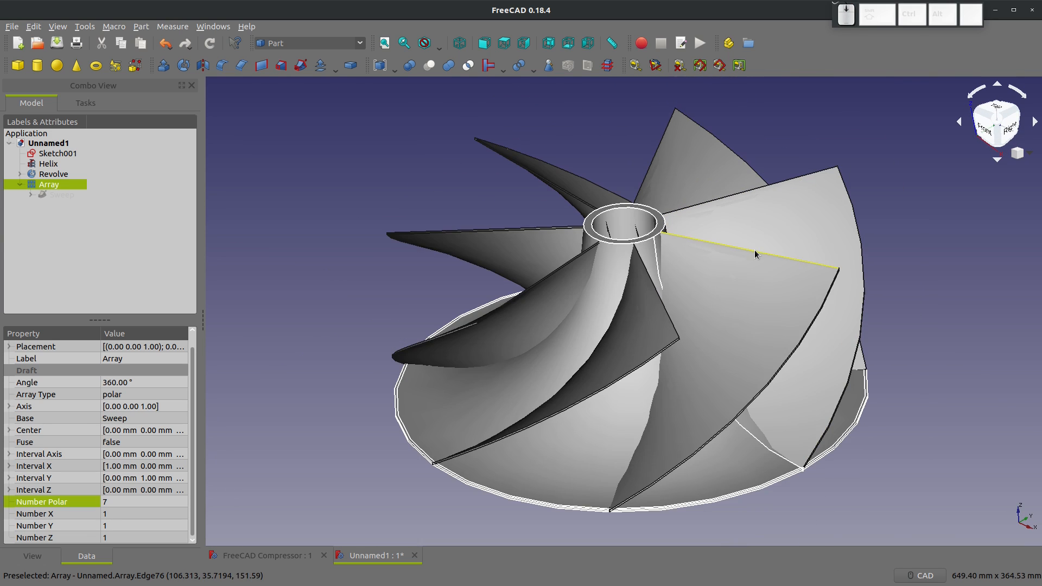
left_click(360, 249)
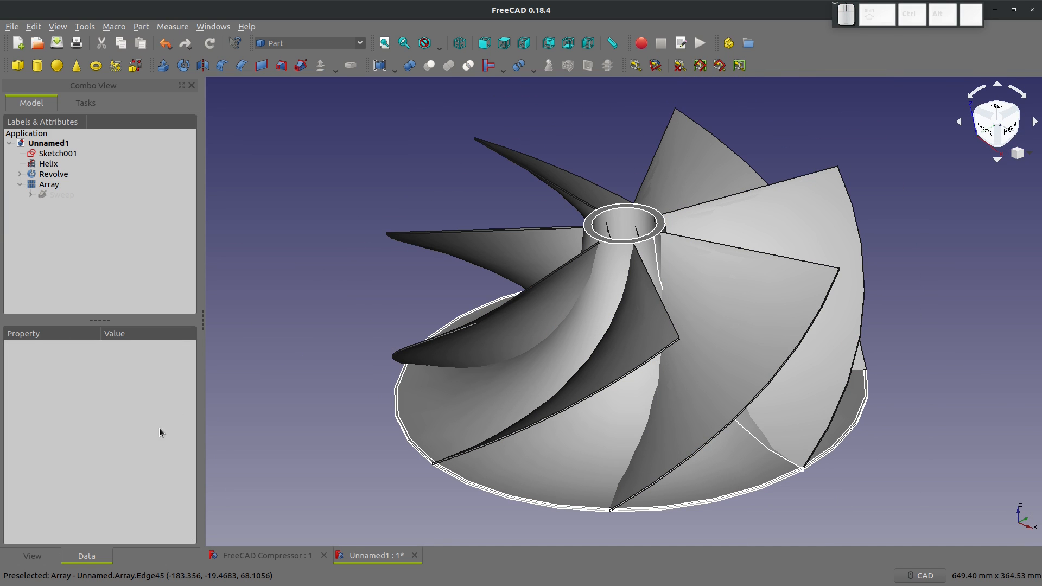
Switch to SolveSpace with the finished seven-blade wheel and show its list of groups.
left_click(261, 555)
left_click(369, 555)
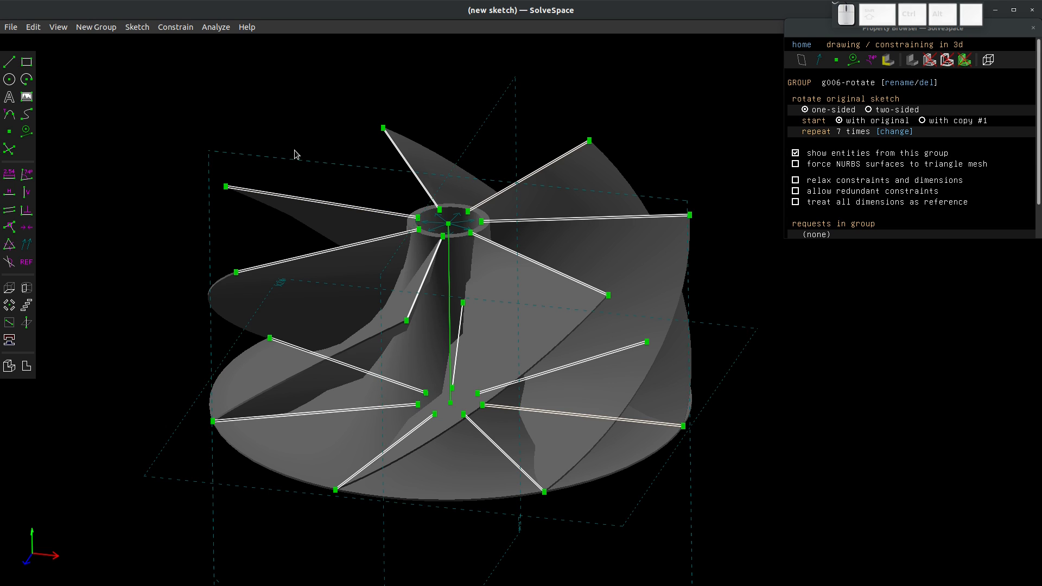
mouse_move(591, 395)
middle_mouse_down()
mouse_move(542, 357)
mouse_move(520, 318)
mouse_move(542, 373)
mouse_move(580, 413)
middle_mouse_up()
left_click(802, 46)
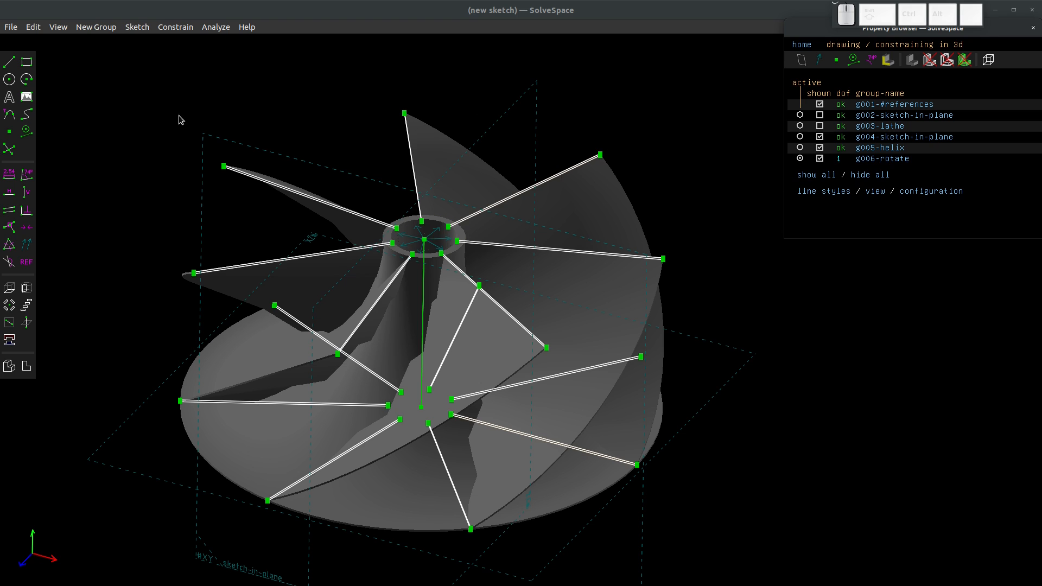
Try to draw a rectangle beside the blades while no workplane is active.
left_click(27, 61)
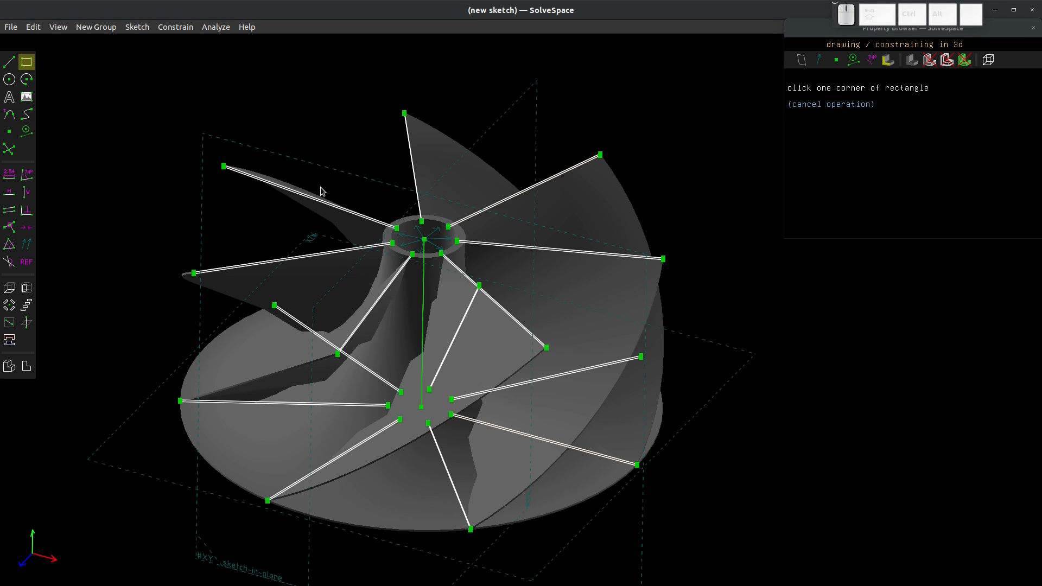
left_click(331, 155)
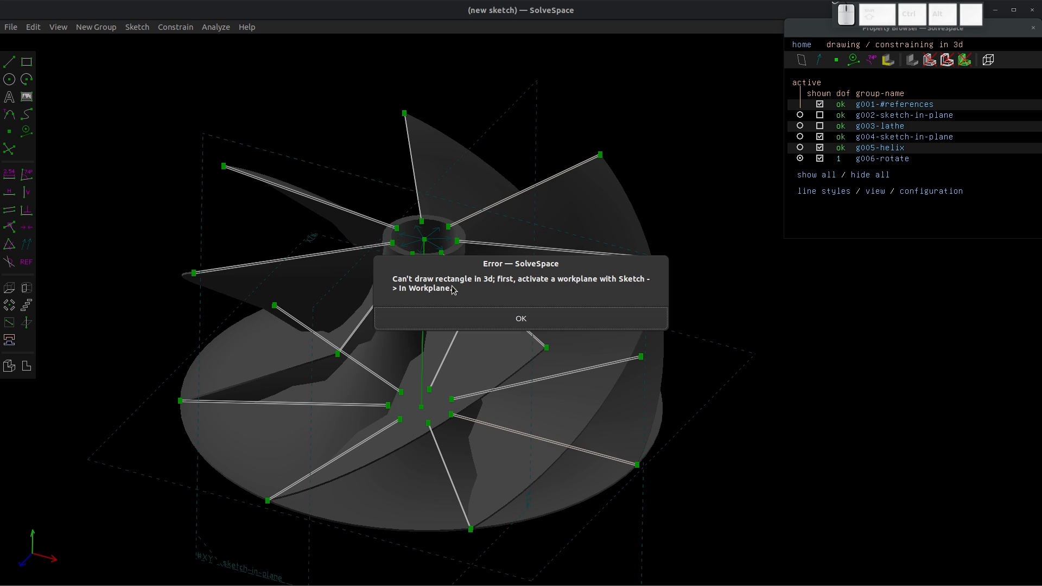
left_click(553, 316)
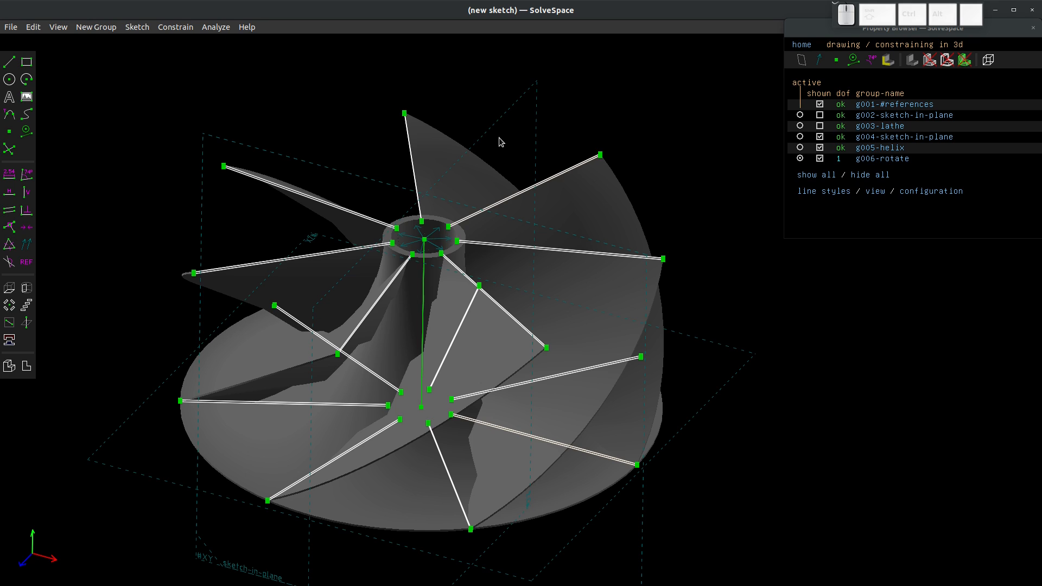
Start a new sketch in the g004-sketch-in-plane workplane and draw a circle about 104.5 mm in diameter over the blades' upper outer corner.
left_click(359, 174)
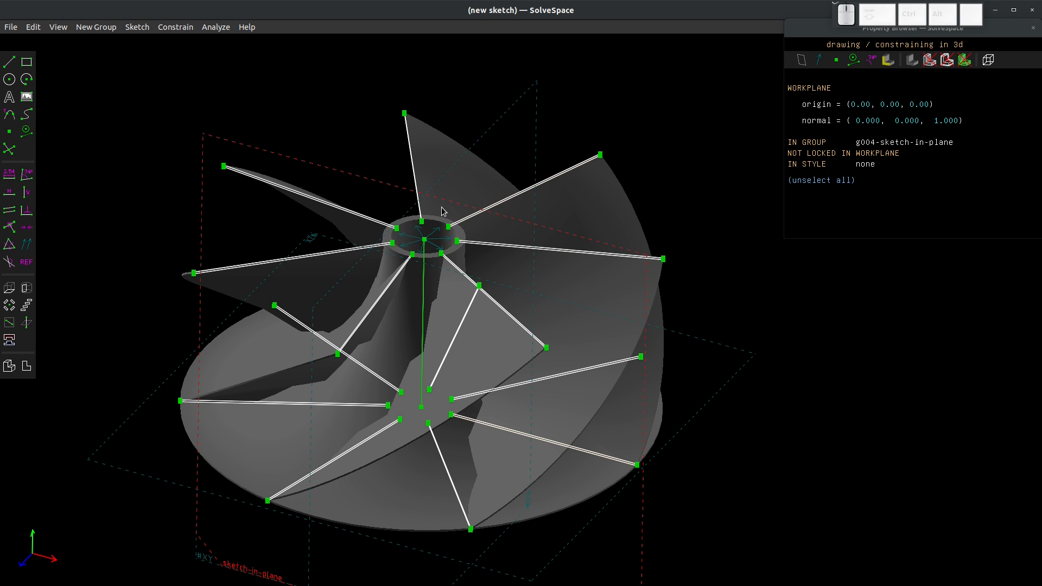
key("shift+w")
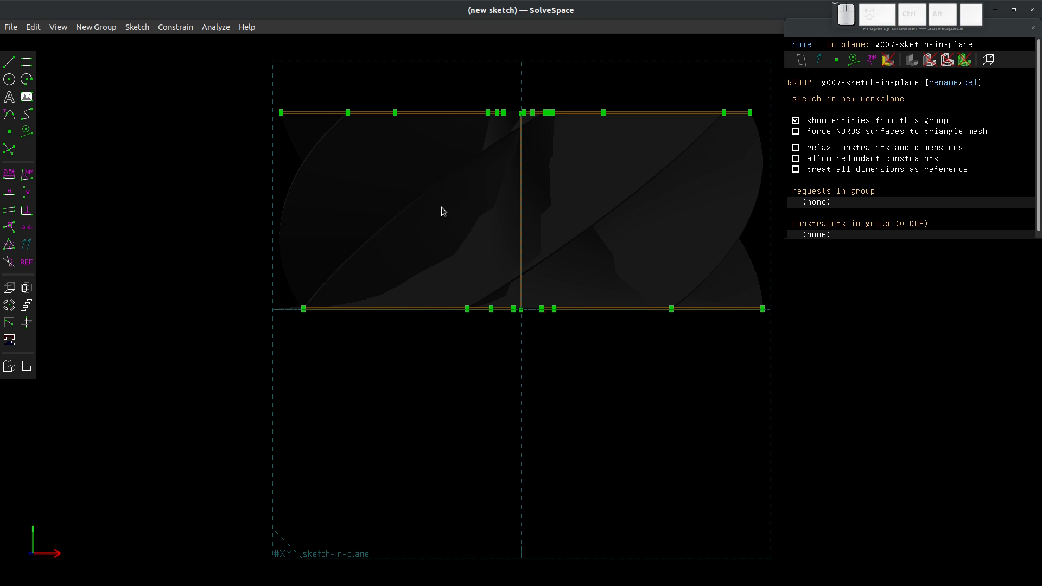
middle_click_drag(611, 334, 611, 227)
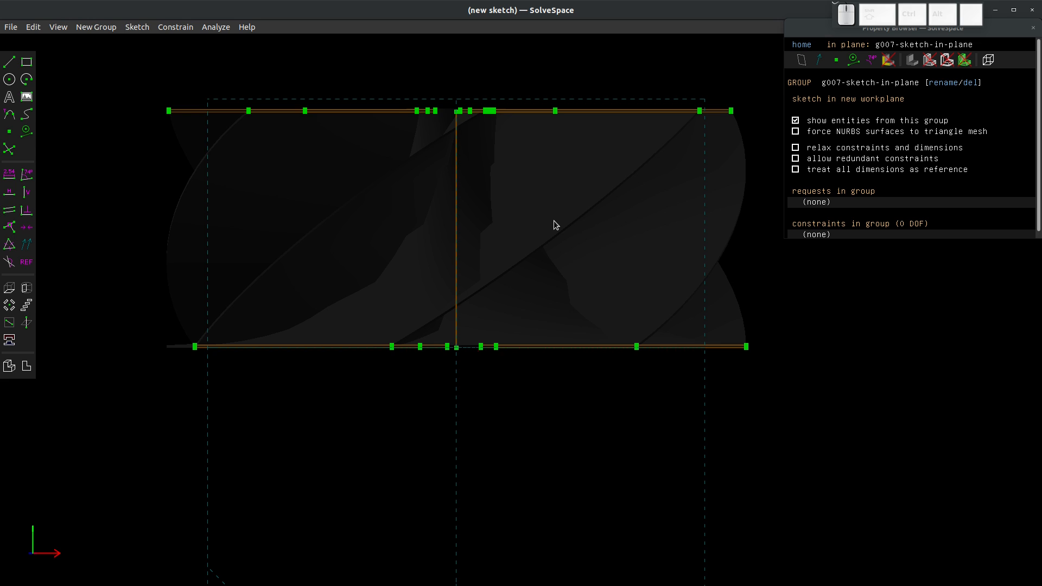
scroll(542, 247, "down", 2)
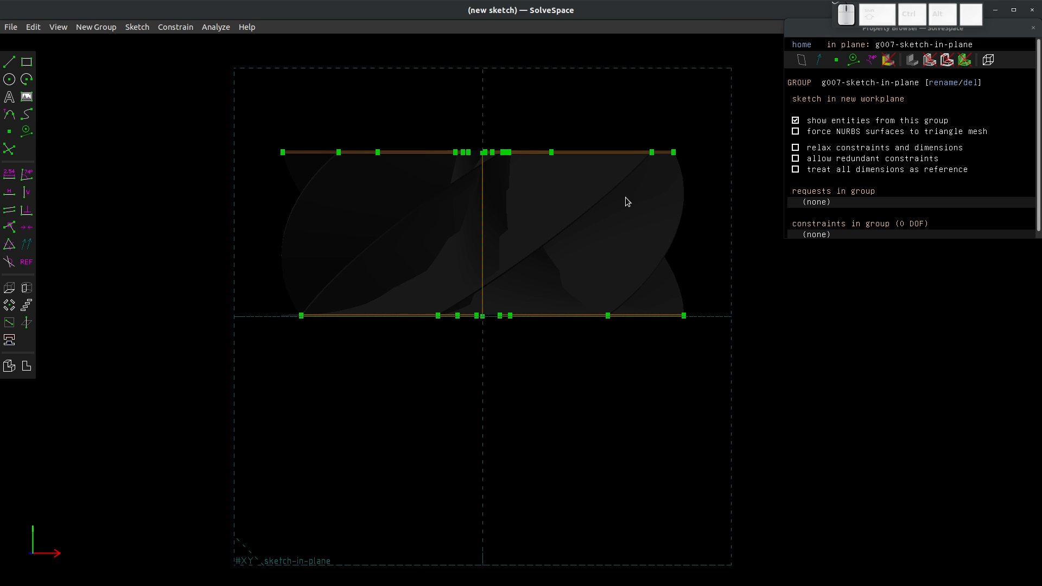
scroll(624, 200, "up", 3)
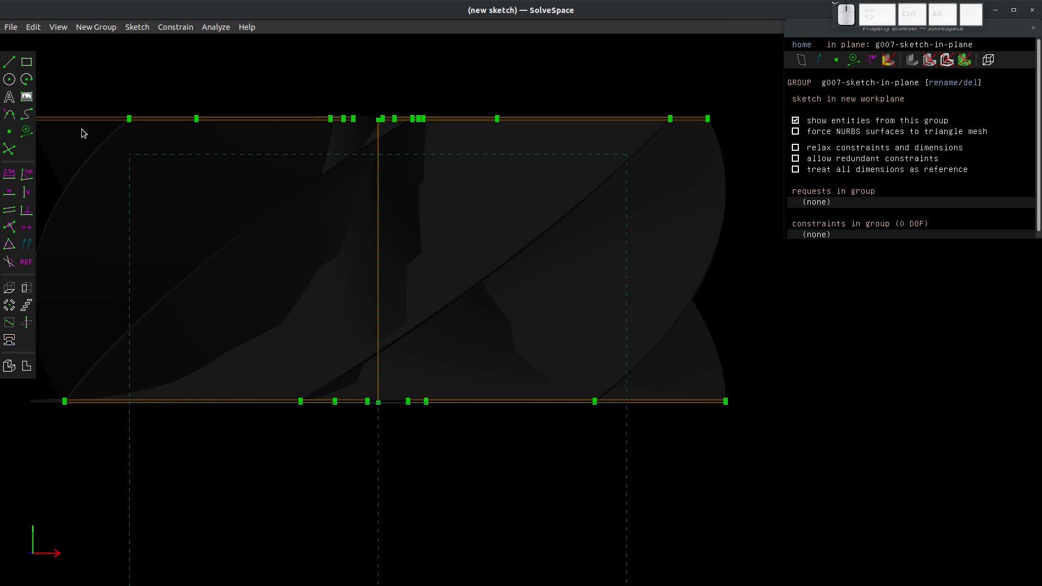
left_click(9, 79)
left_click(760, 62)
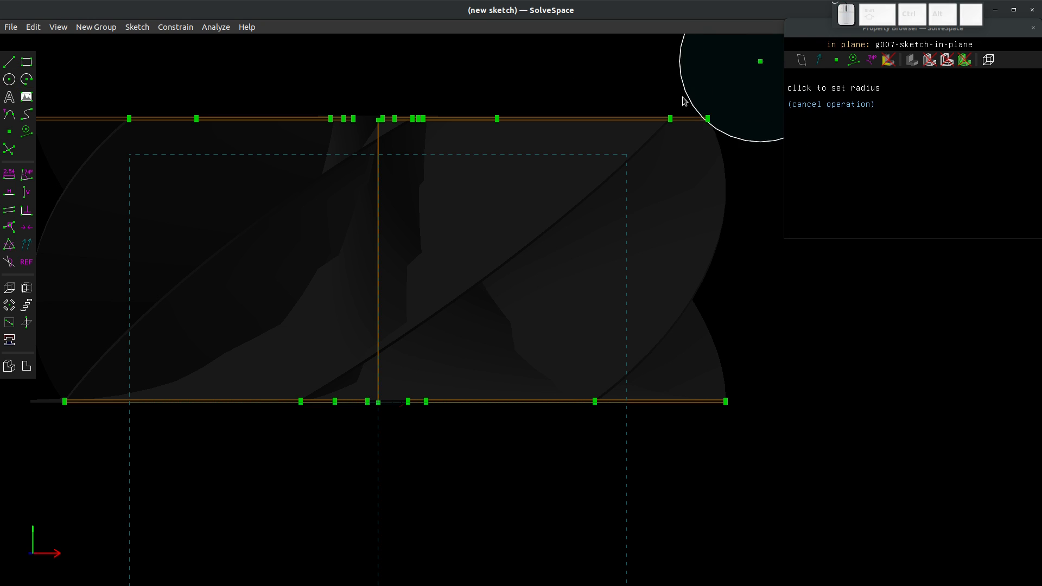
left_click(673, 108)
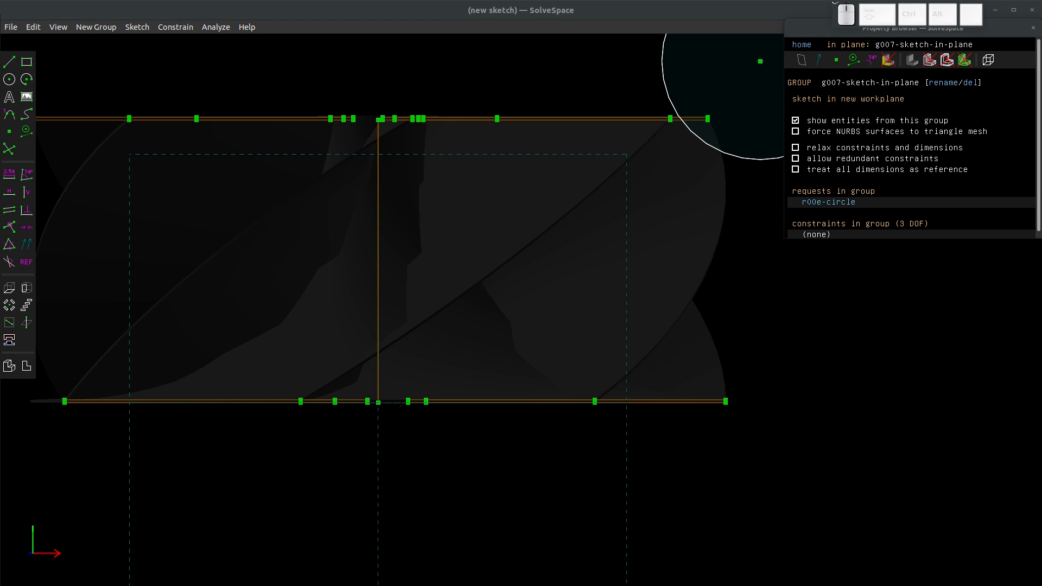
scroll(164, 344, "down", 2)
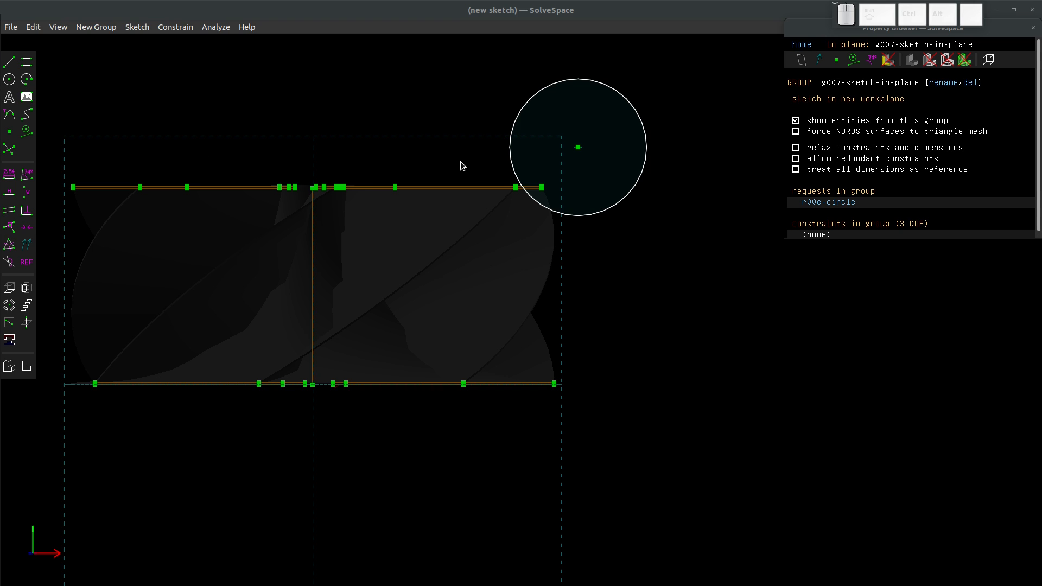
Dimension the circle centre's height above the horizontal reference plane and set it to 239.64 mm.
left_click(578, 147)
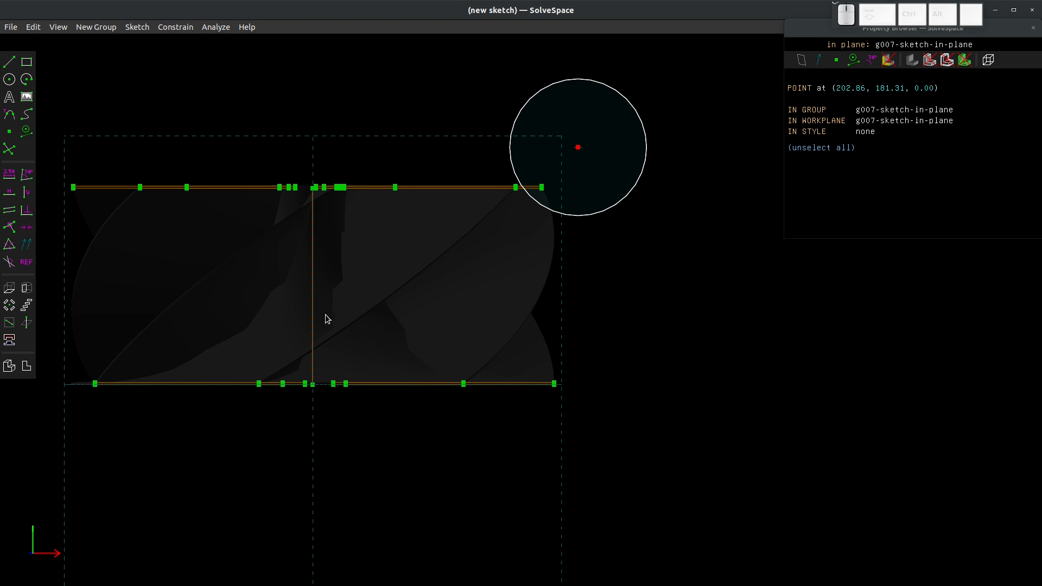
scroll(525, 432, "up", 3)
scroll(552, 402, "down", 7)
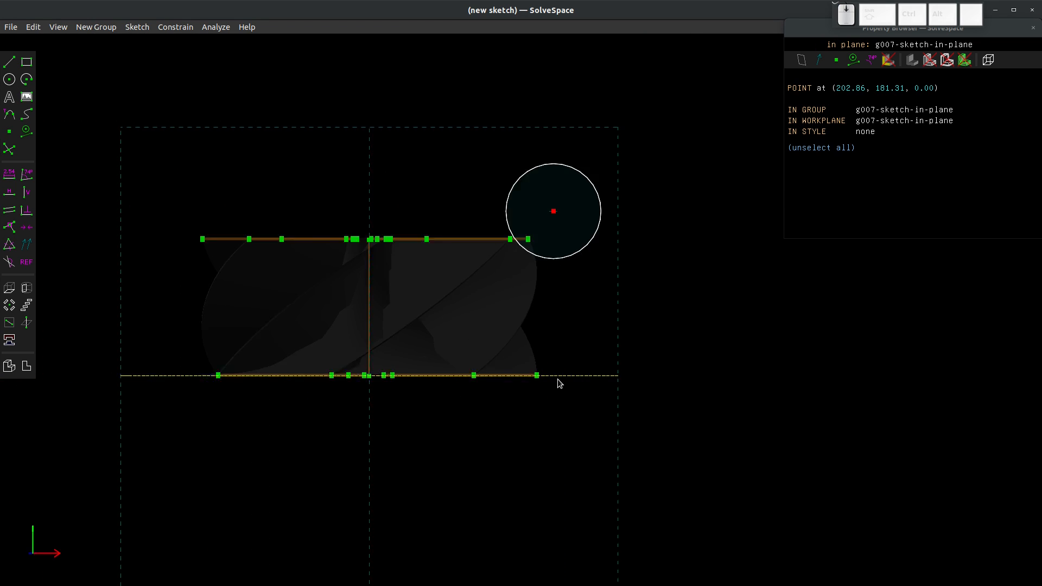
left_click(591, 378)
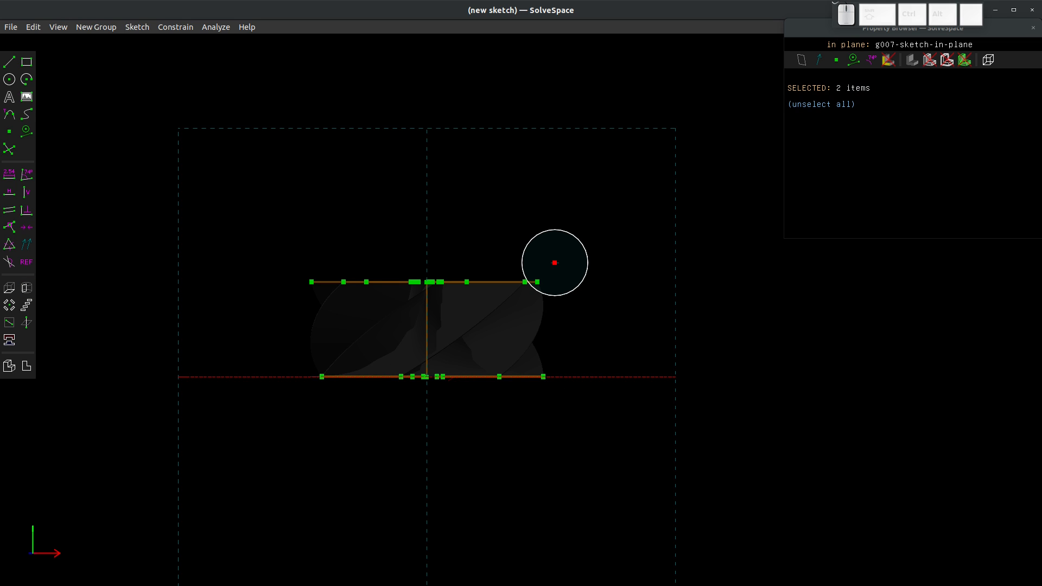
left_click(9, 173)
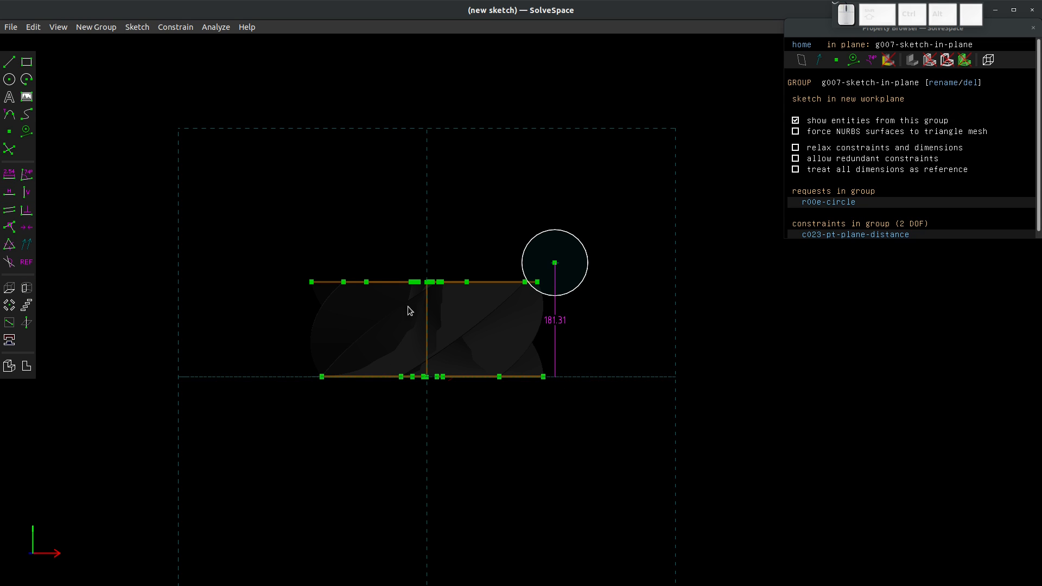
double_click(555, 324)
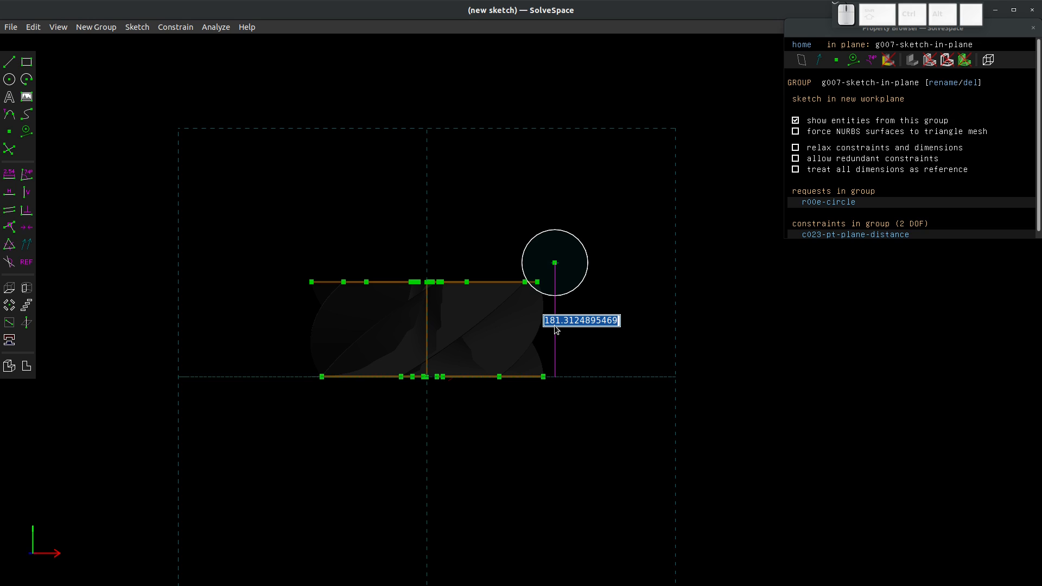
type("2")
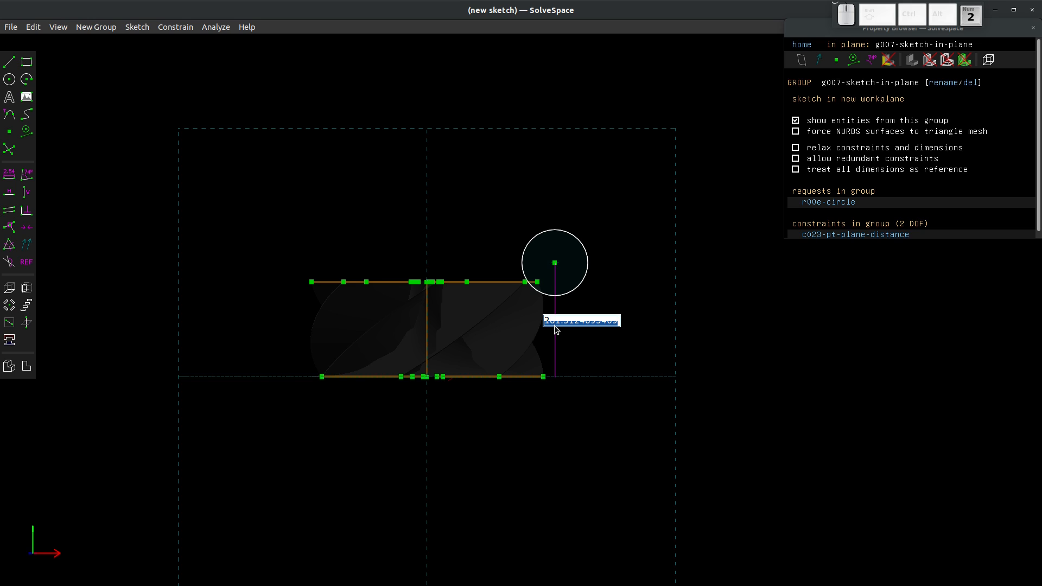
type("39.64")
key("Return")
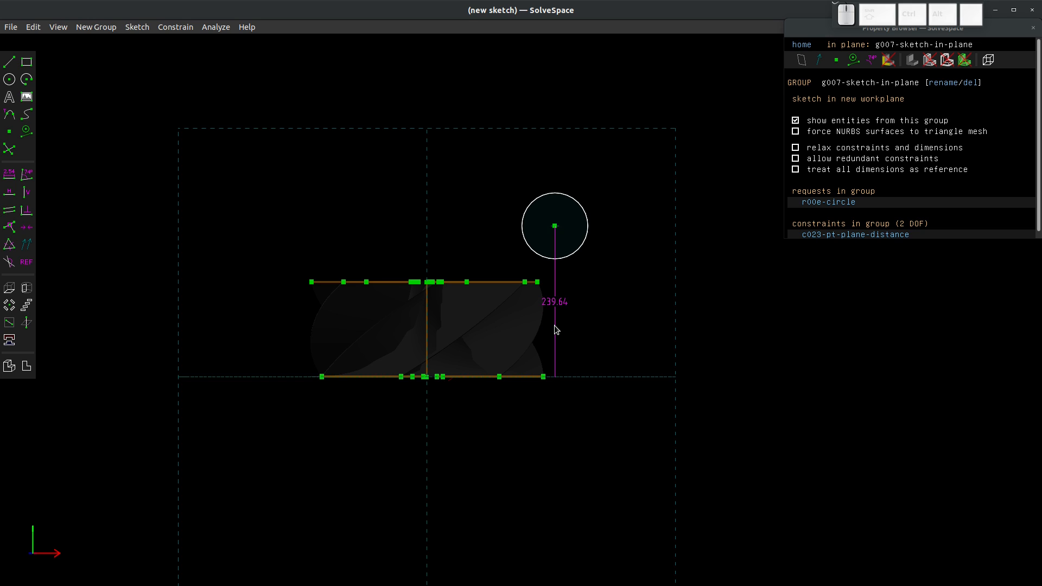
Dimension the circle centre's horizontal distance from the vertical reference plane and set it to 202.51 mm.
left_click(555, 226)
left_click(427, 179)
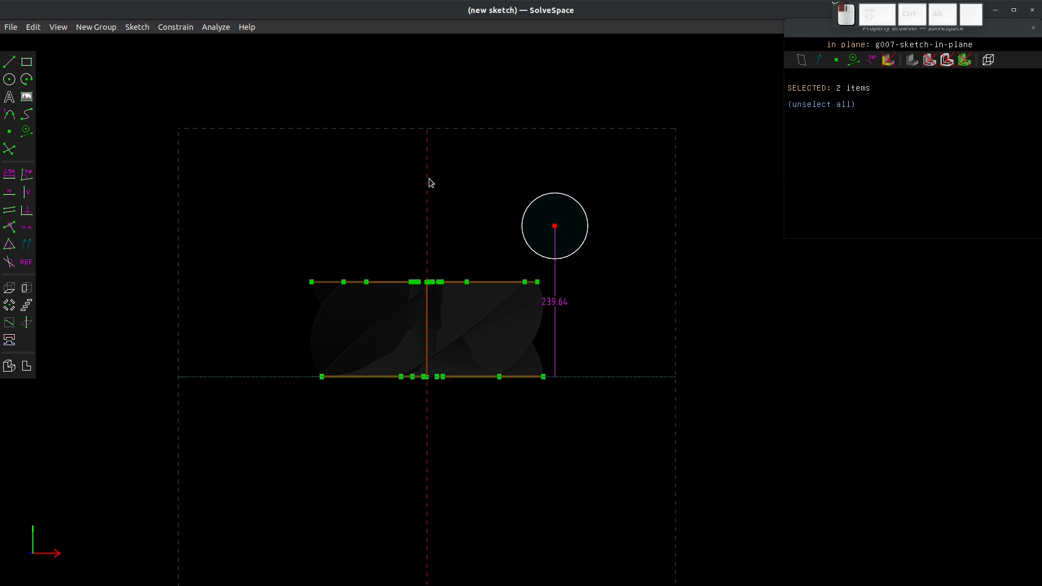
left_click(9, 174)
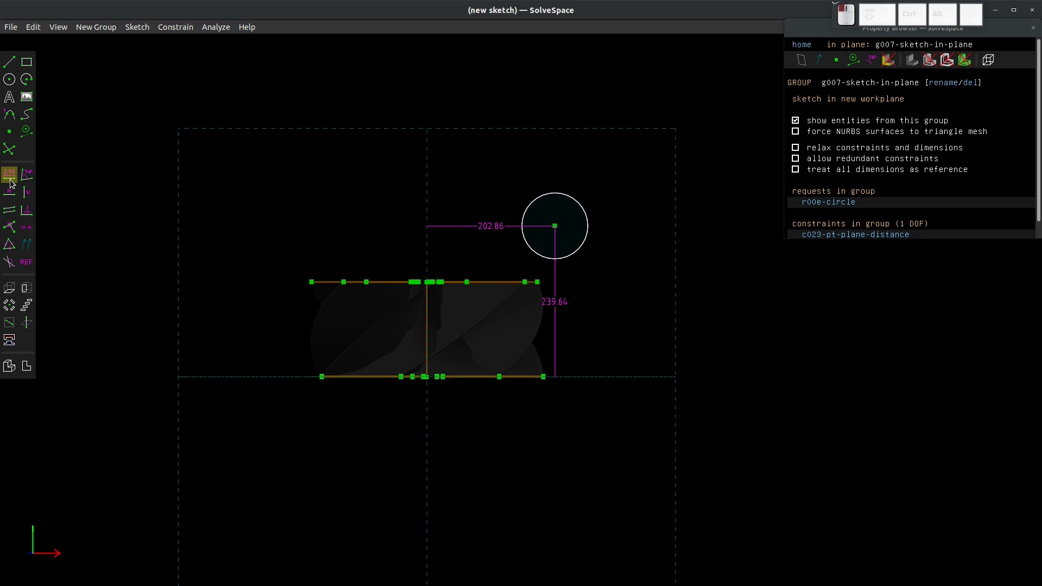
double_click(476, 225)
type("202")
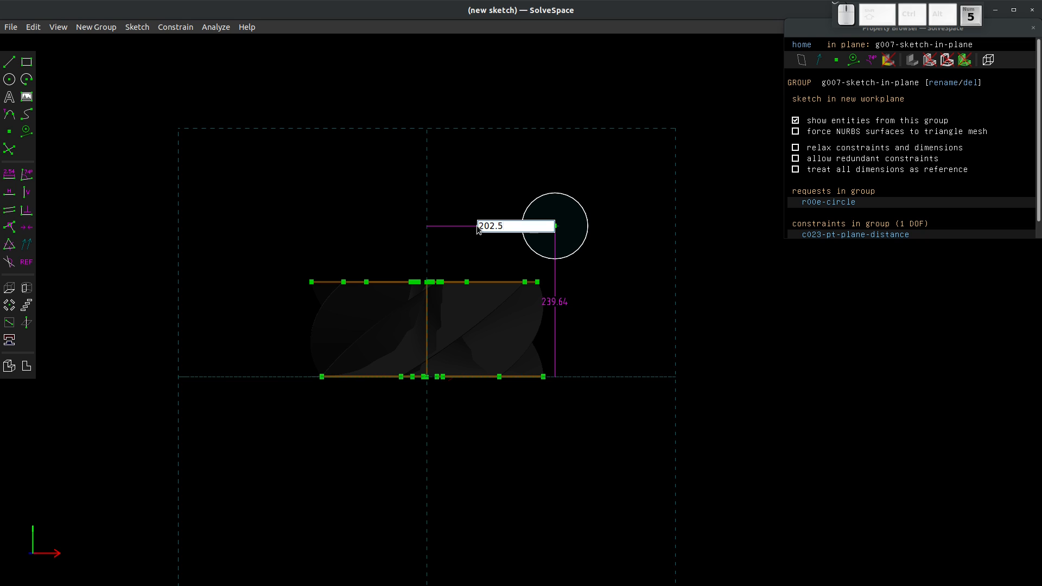
type(".5")
key("Return")
Dimension the circle's diameter and set it to 280.35 mm.
left_click(526, 210)
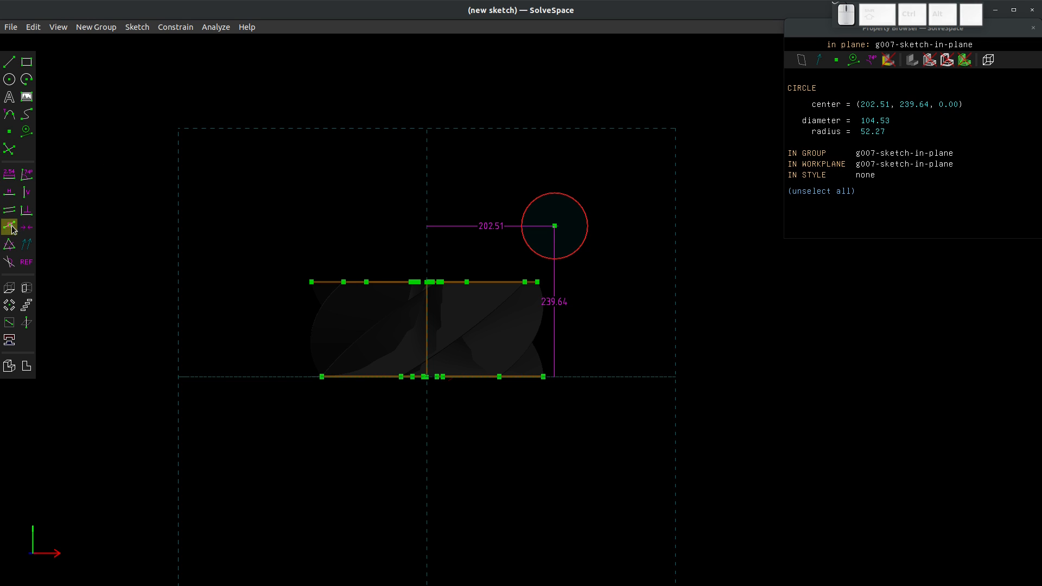
left_click(10, 174)
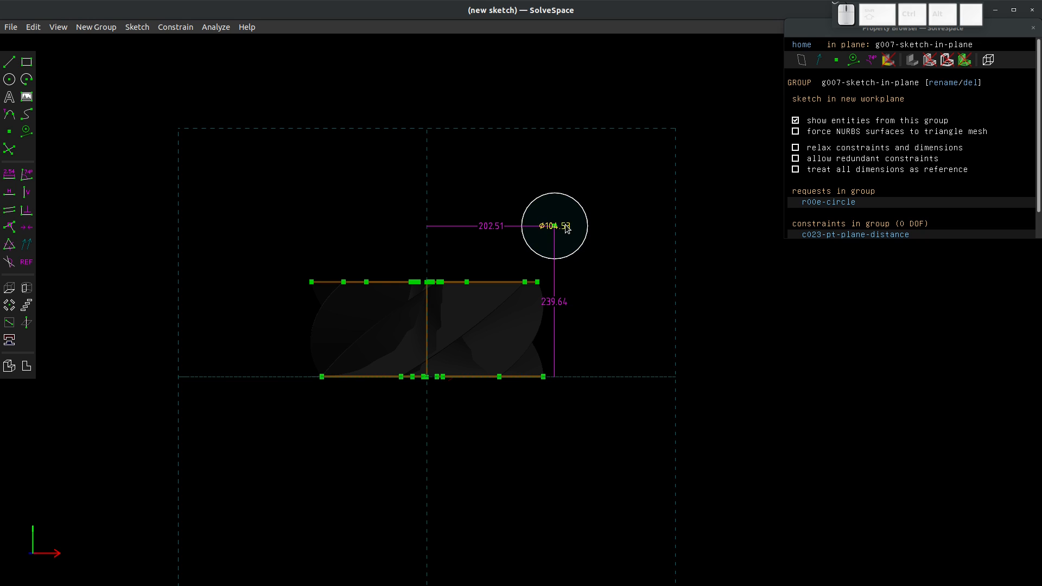
left_click_drag(566, 228, 599, 186)
double_click(600, 184)
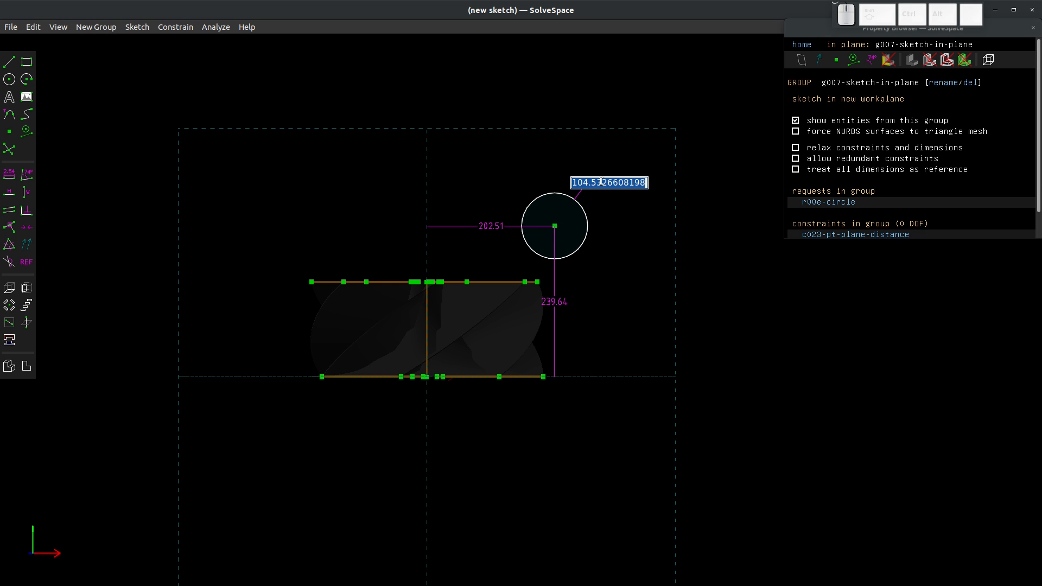
type("280.35")
key("Return")
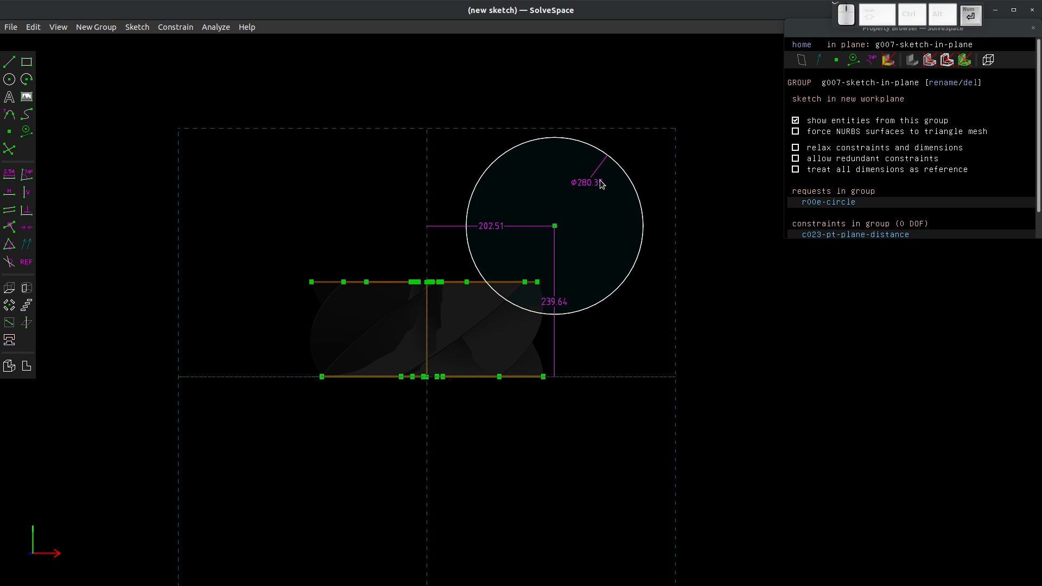
Try to lathe the circle about a reference normal at the origin, and delete the resulting lathe group.
scroll(916, 217, "down", 2)
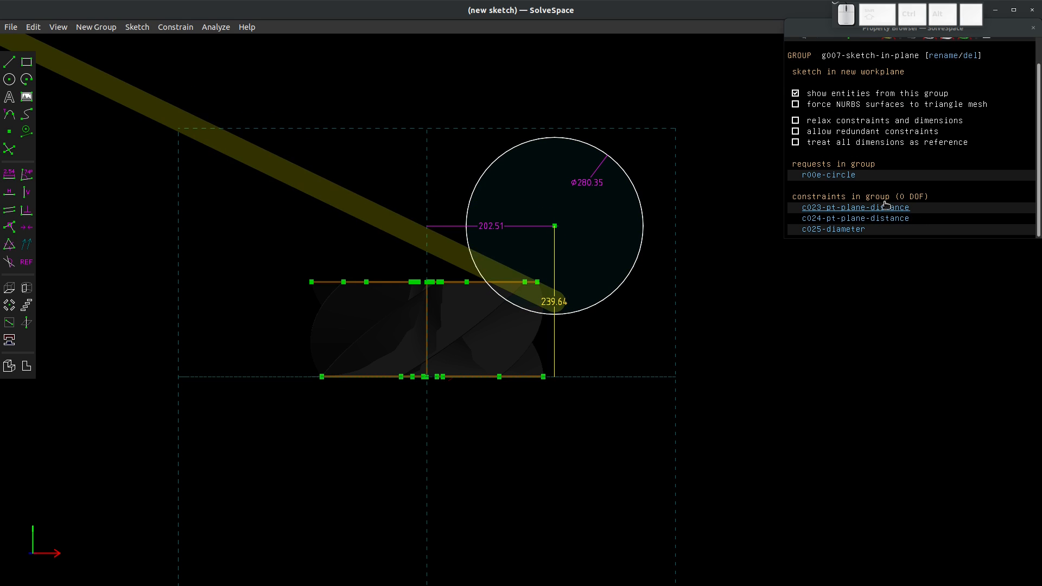
scroll(409, 238, "up", 2)
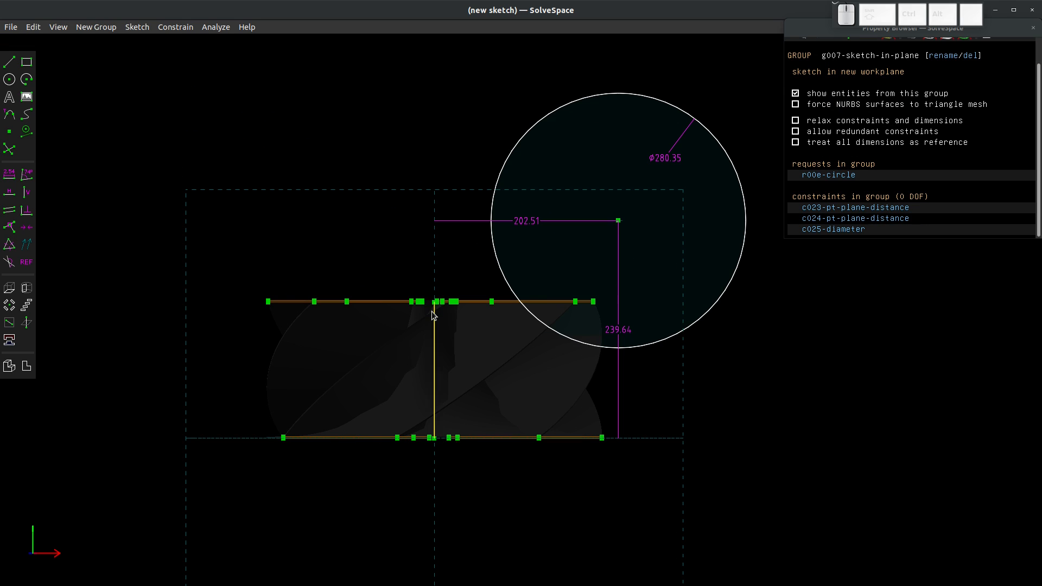
scroll(434, 382, "up", 2)
middle_click_drag(436, 384, 442, 335)
scroll(532, 278, "down", 2)
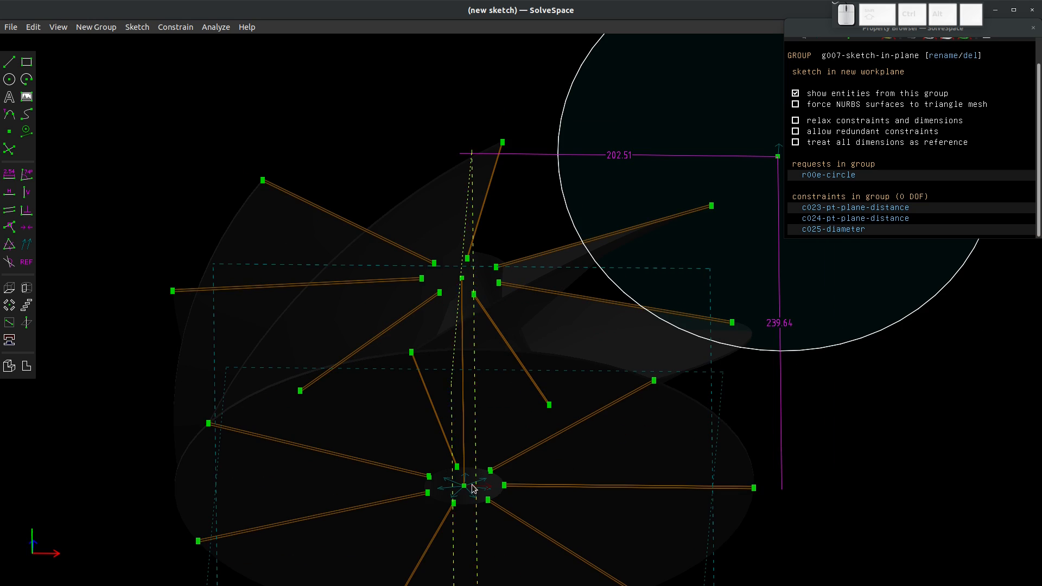
scroll(461, 490, "up", 7)
left_click(472, 484)
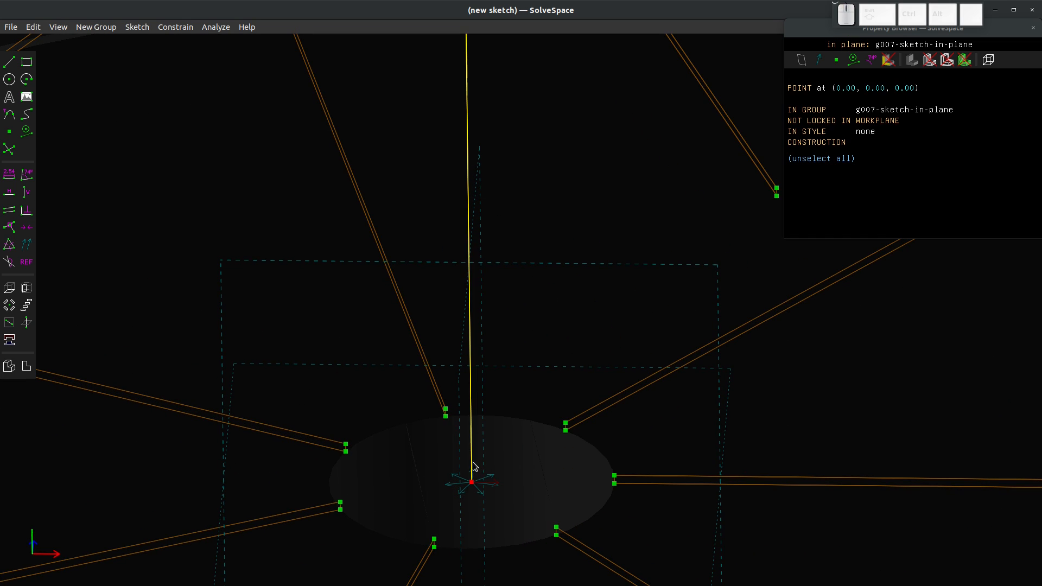
left_click(477, 479)
scroll(493, 441, "down", 3)
scroll(529, 299, "down", 3)
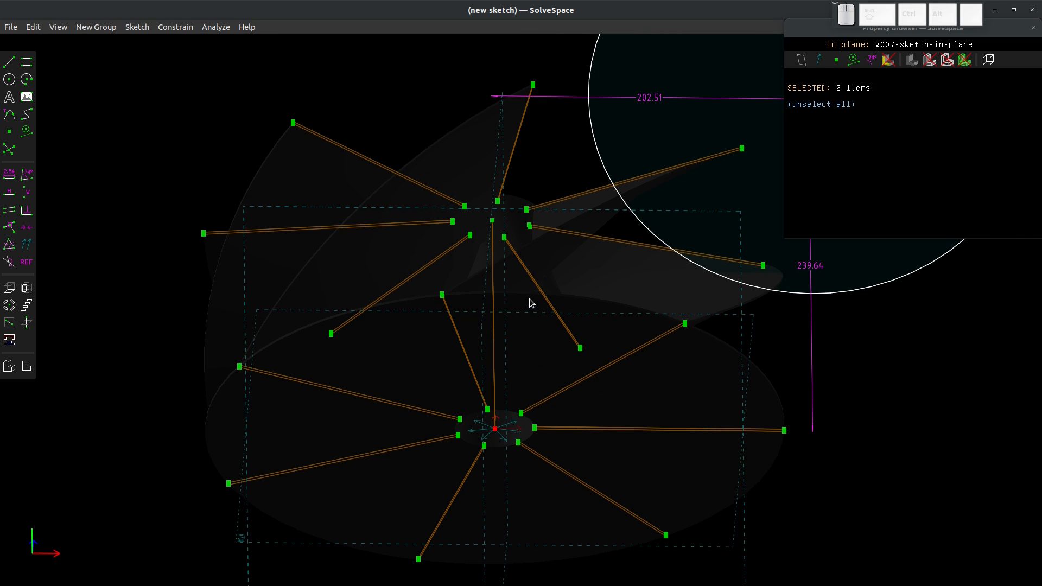
middle_click_drag(529, 299, 496, 392)
scroll(566, 244, "down", 5)
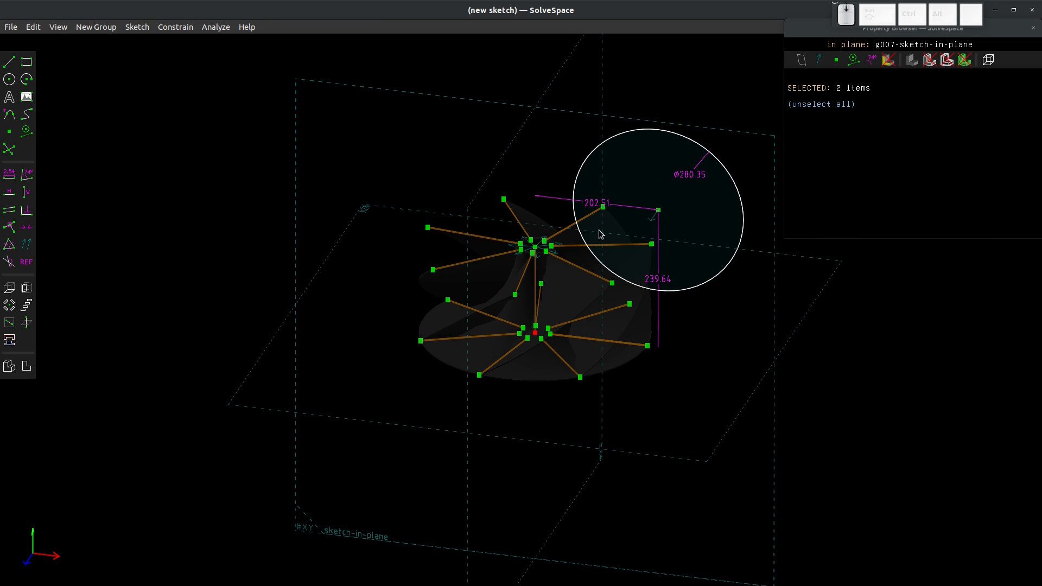
scroll(663, 203, "up", 1)
left_click(26, 323)
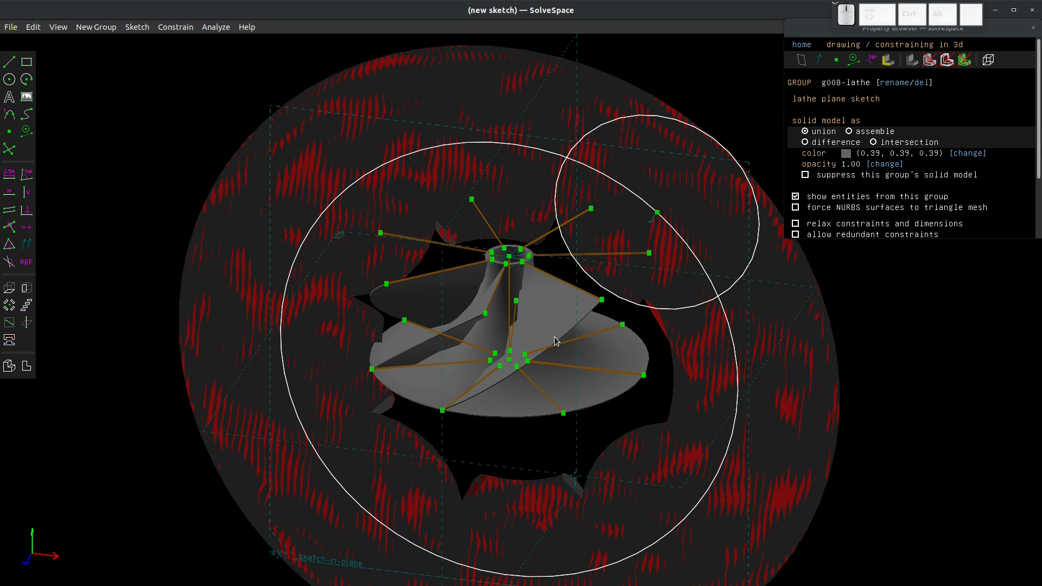
mouse_move(554, 336)
middle_mouse_down()
mouse_move(547, 271)
mouse_move(565, 461)
mouse_move(564, 389)
middle_mouse_up()
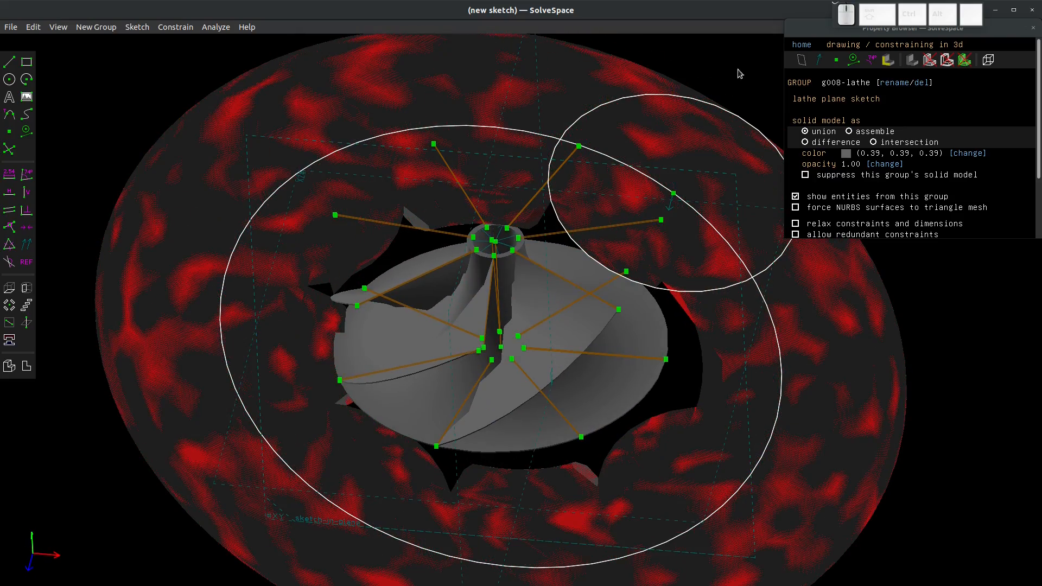
left_click(920, 82)
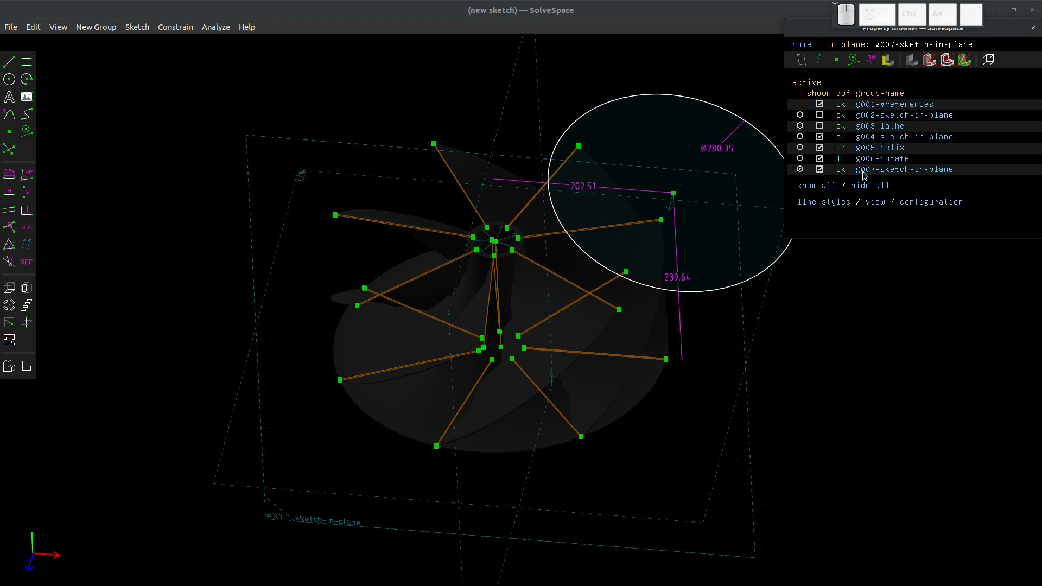
Lathe the circle about the 150 mm vertical centre line and the origin point.
middle_click_drag(575, 295, 548, 340)
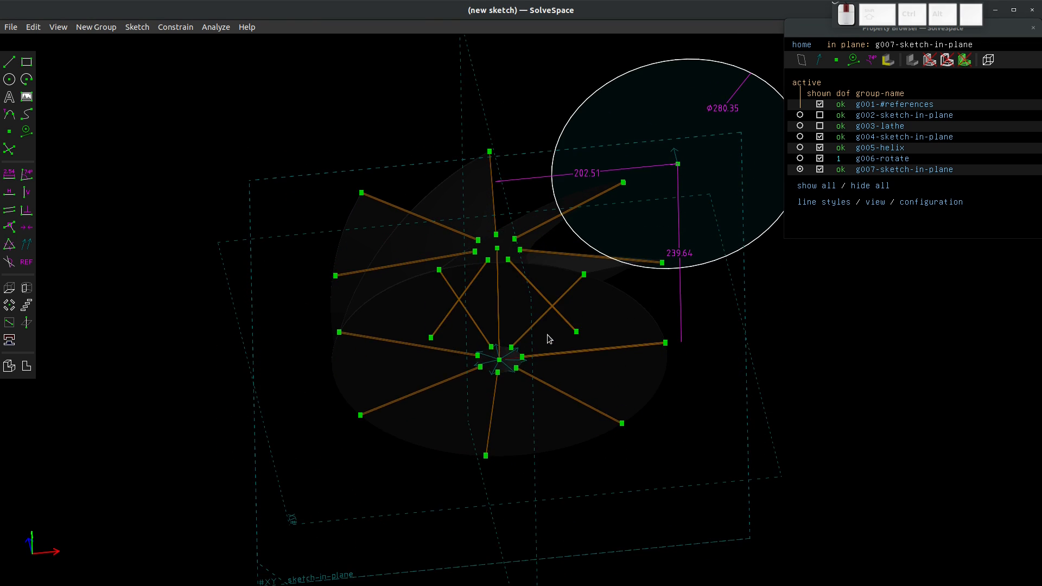
scroll(484, 368, "up", 10)
scroll(485, 366, "up", 5)
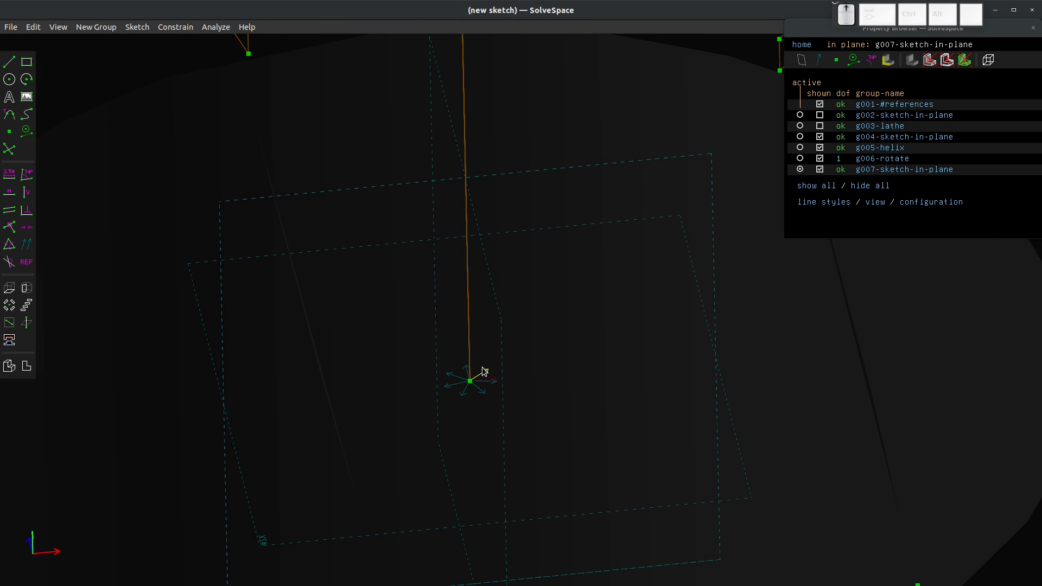
scroll(507, 356, "down", 1)
scroll(502, 380, "down", 3)
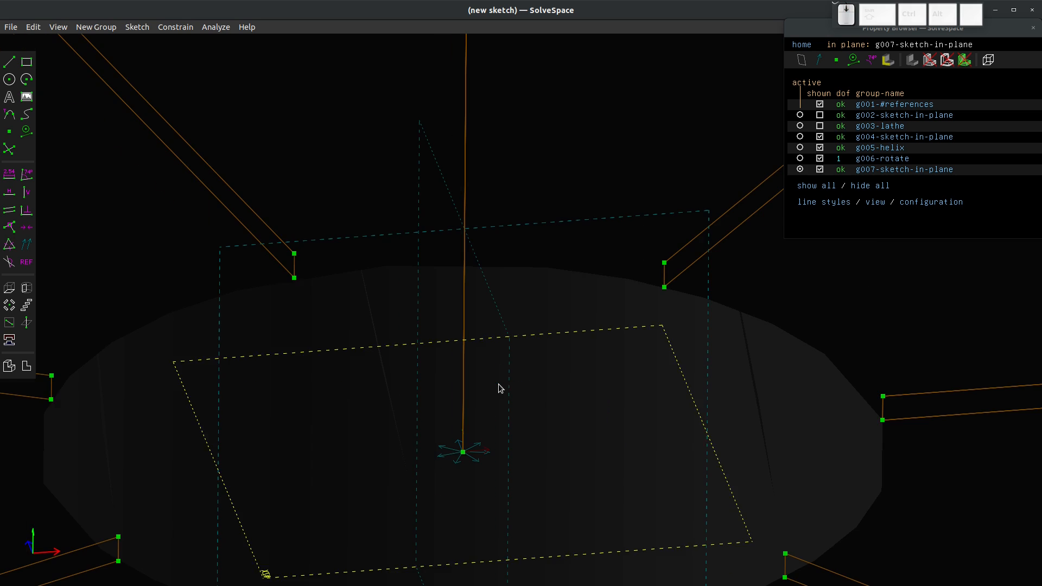
left_click(464, 339)
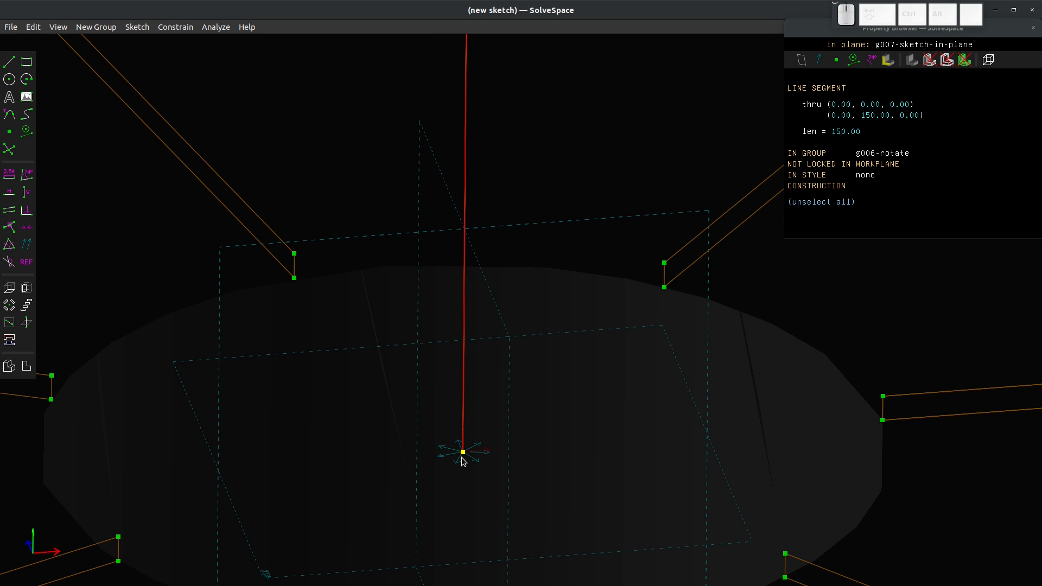
left_click(463, 459)
scroll(463, 459, "down", 8)
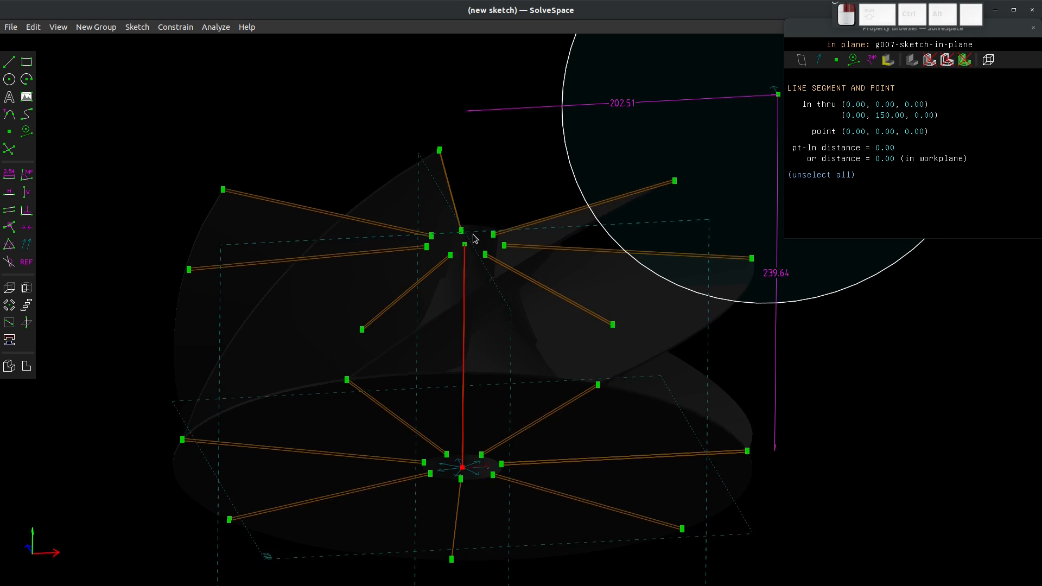
middle_click_drag(473, 239, 455, 304)
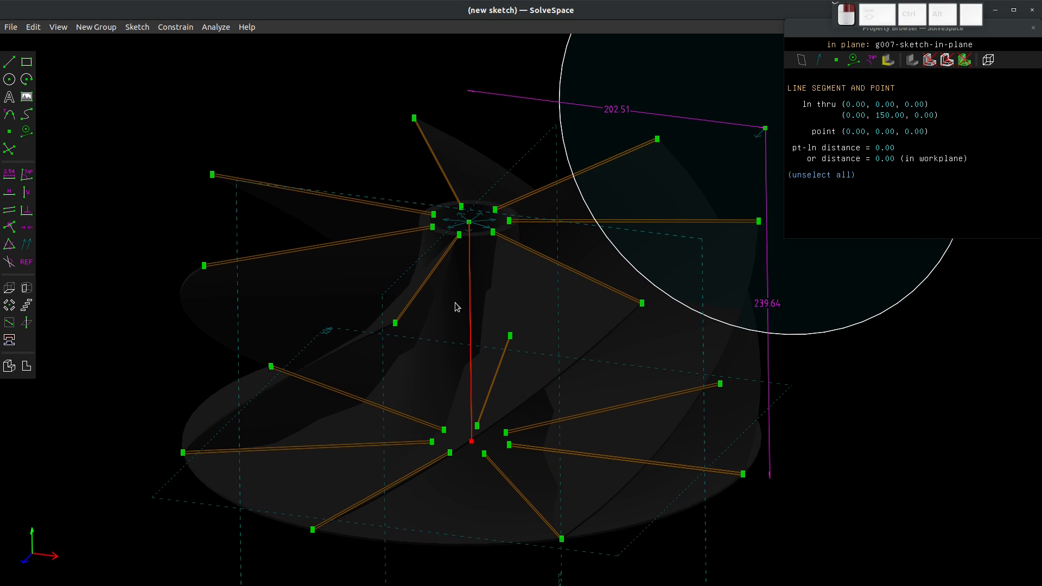
left_click(27, 288)
scroll(498, 302, "down", 3)
scroll(497, 211, "down", 1)
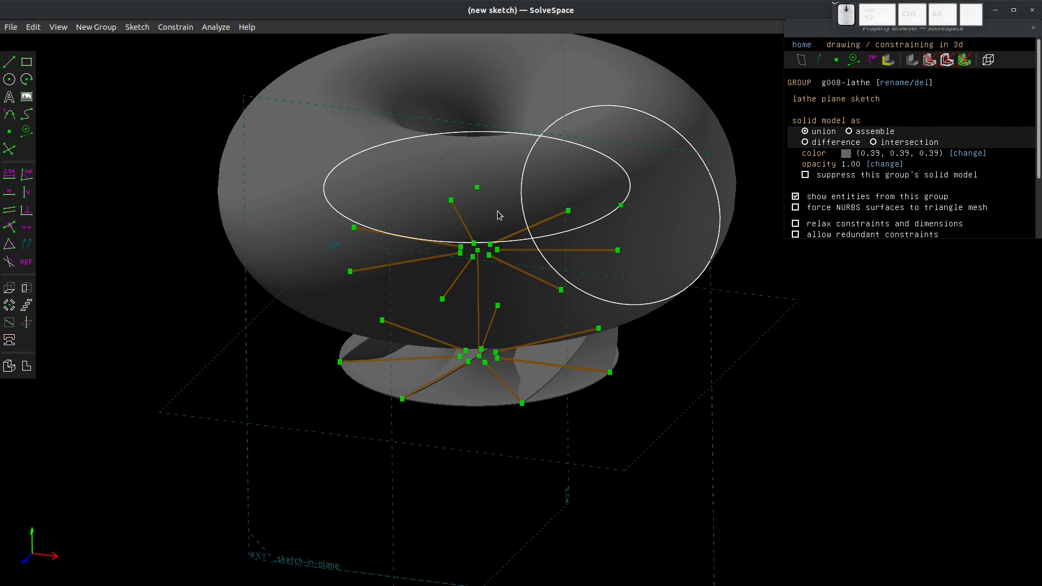
scroll(542, 75, "up", 2)
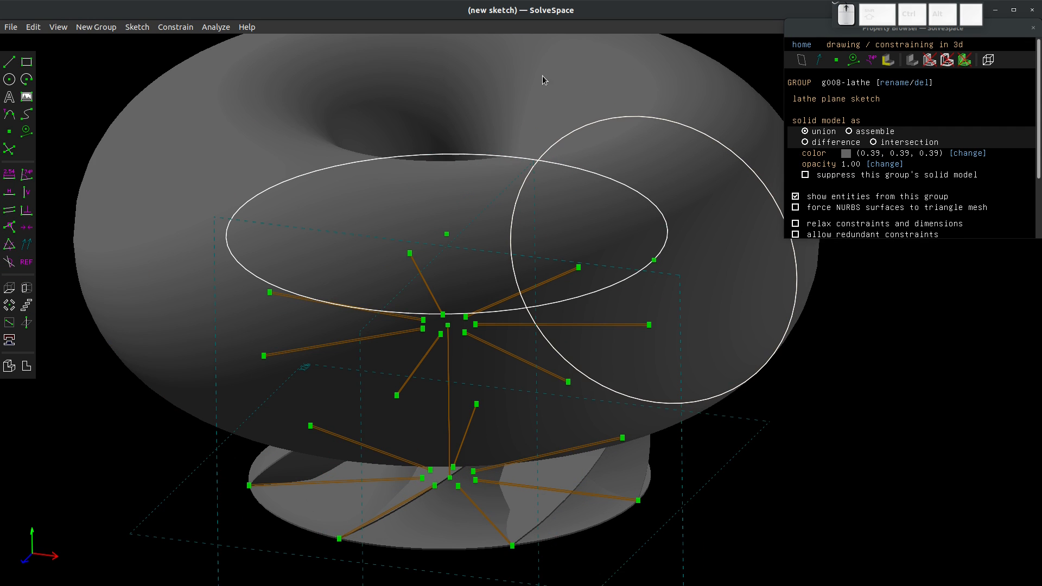
Try the assemble and intersection modes for the g008-lathe group, and set its solid model to difference.
left_click(849, 131)
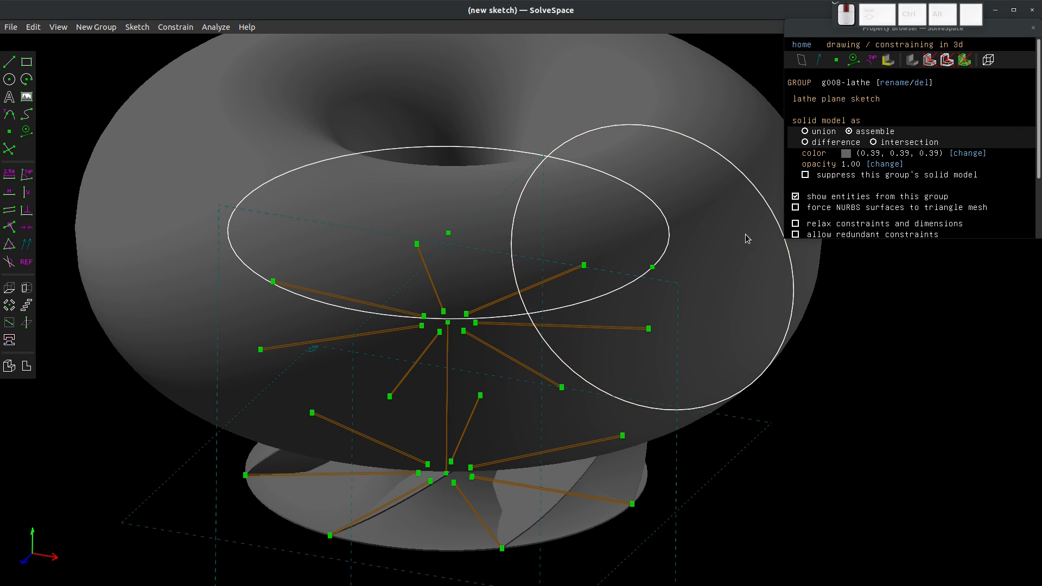
left_click(874, 142)
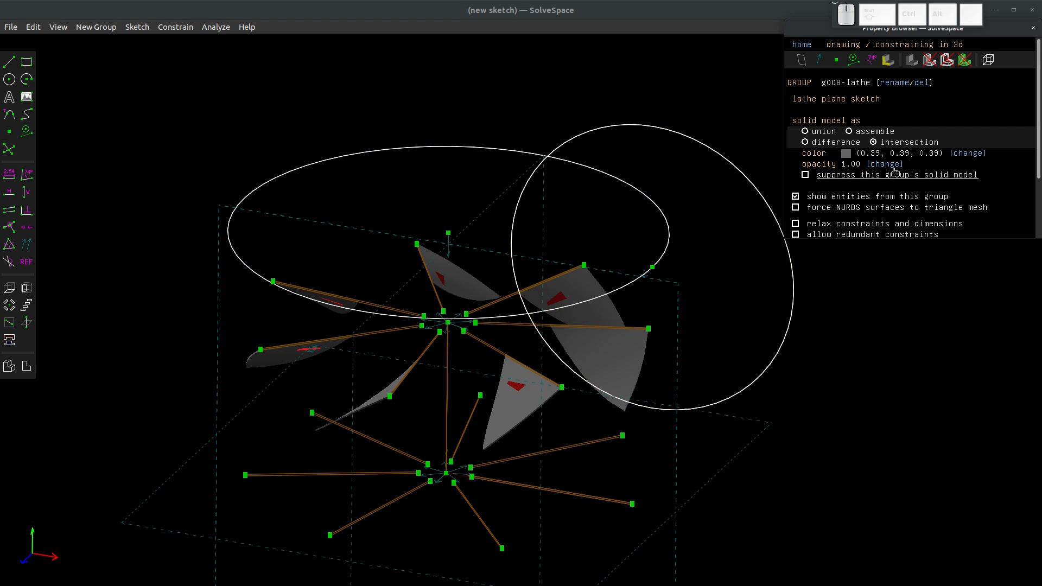
left_click(805, 143)
middle_click_drag(524, 250, 498, 299)
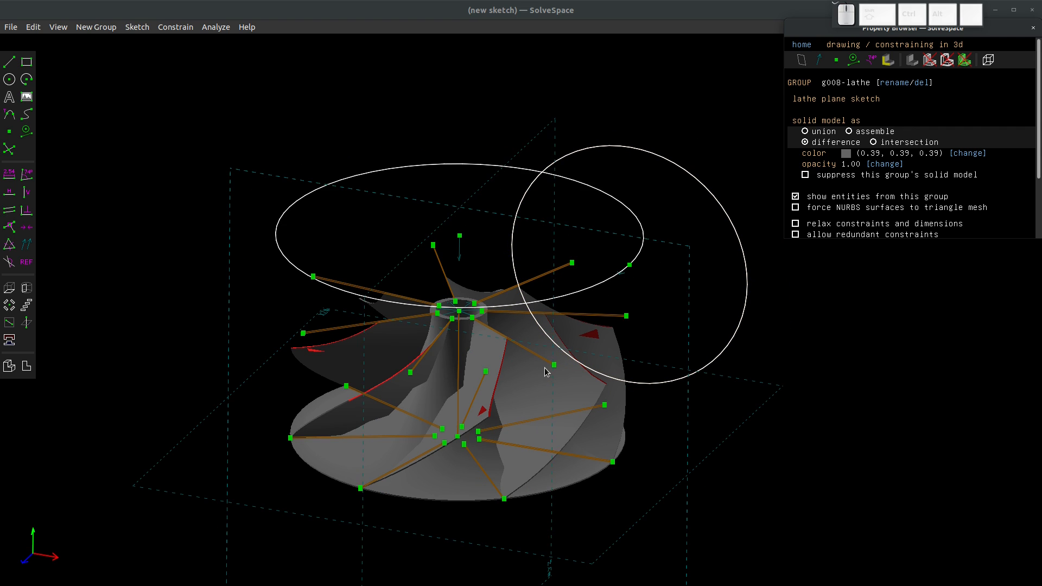
mouse_move(545, 369)
middle_mouse_down()
mouse_move(496, 418)
mouse_move(456, 507)
mouse_move(475, 442)
mouse_move(577, 296)
mouse_move(613, 360)
mouse_move(604, 321)
mouse_move(601, 355)
middle_mouse_up()
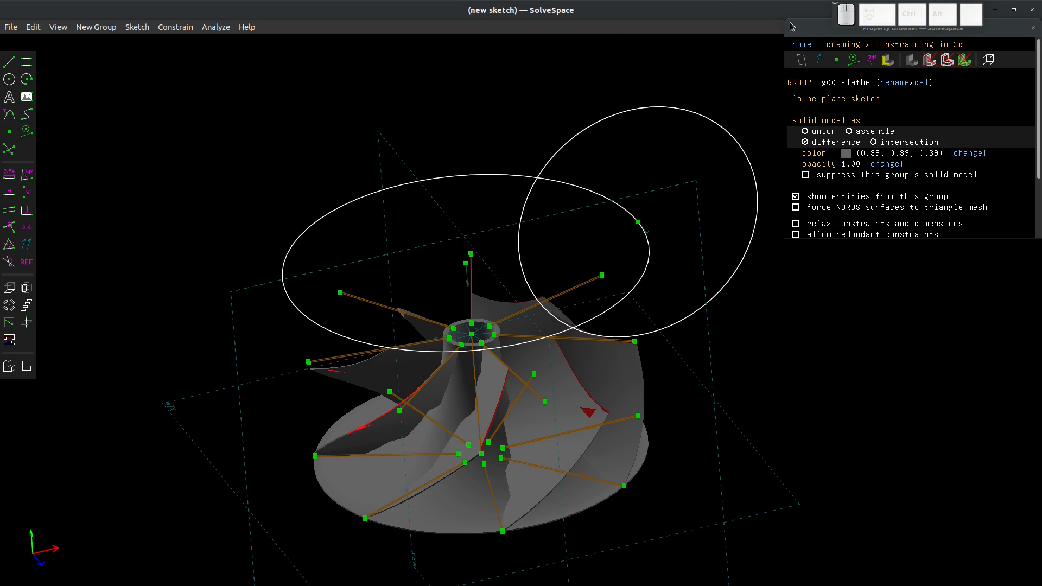
Set the blade pattern in the g006-rotate group to repeat 9 times.
left_click(802, 45)
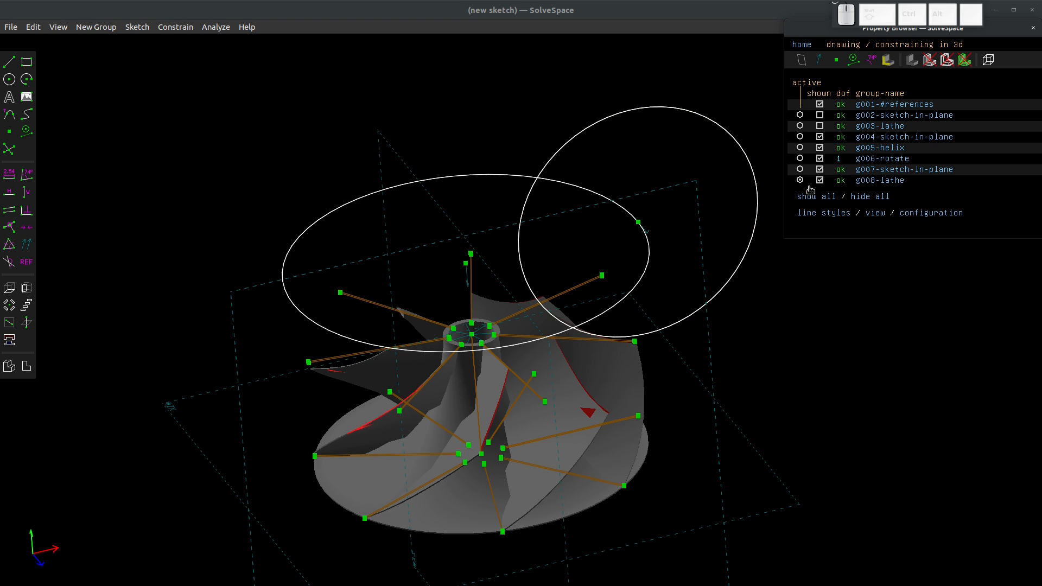
left_click(882, 159)
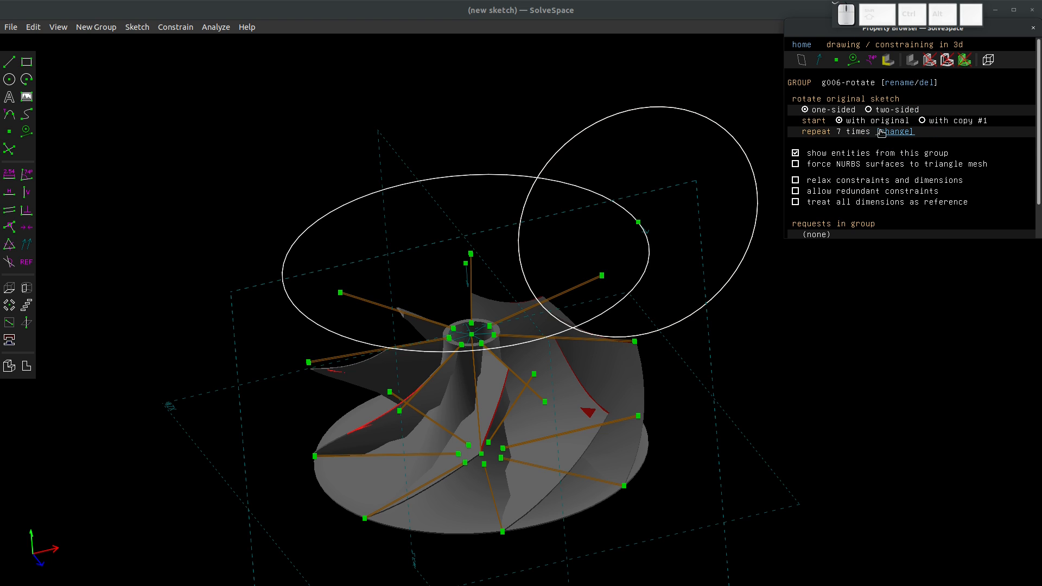
left_click(890, 133)
type("9")
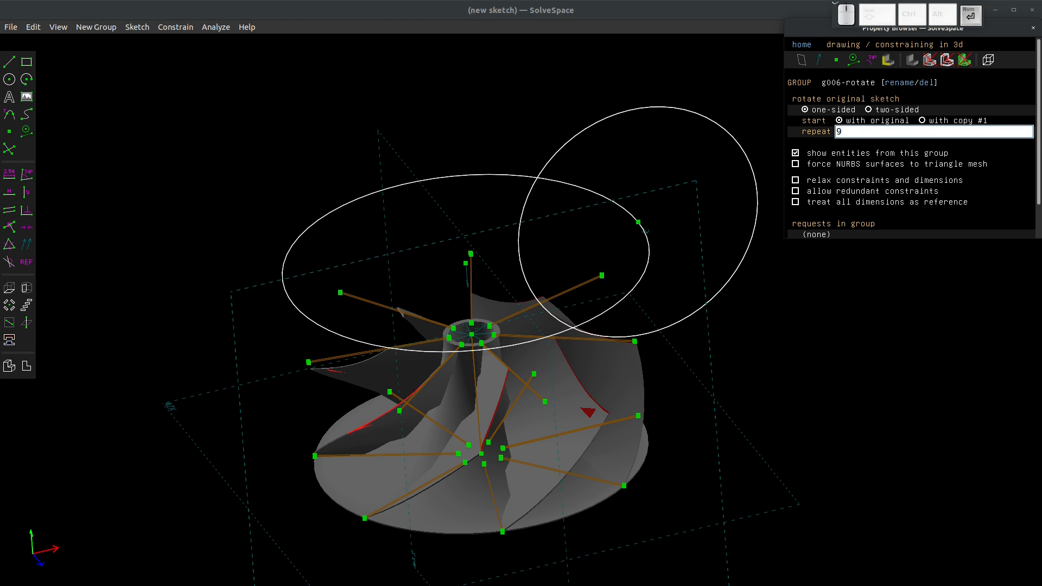
key("Return")
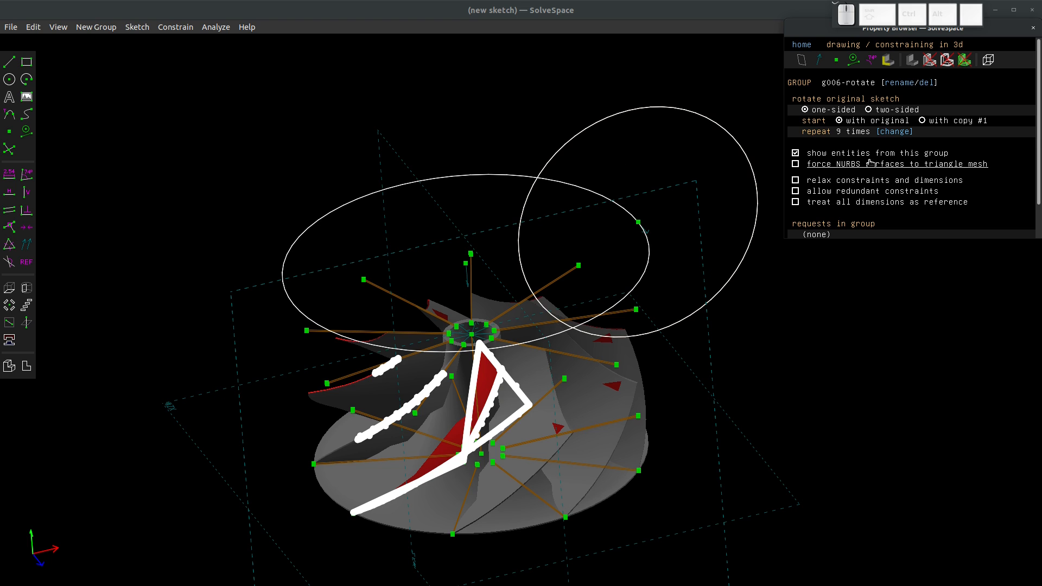
Set the blade pattern in the g006-rotate group to repeat 8 times.
left_click(876, 133)
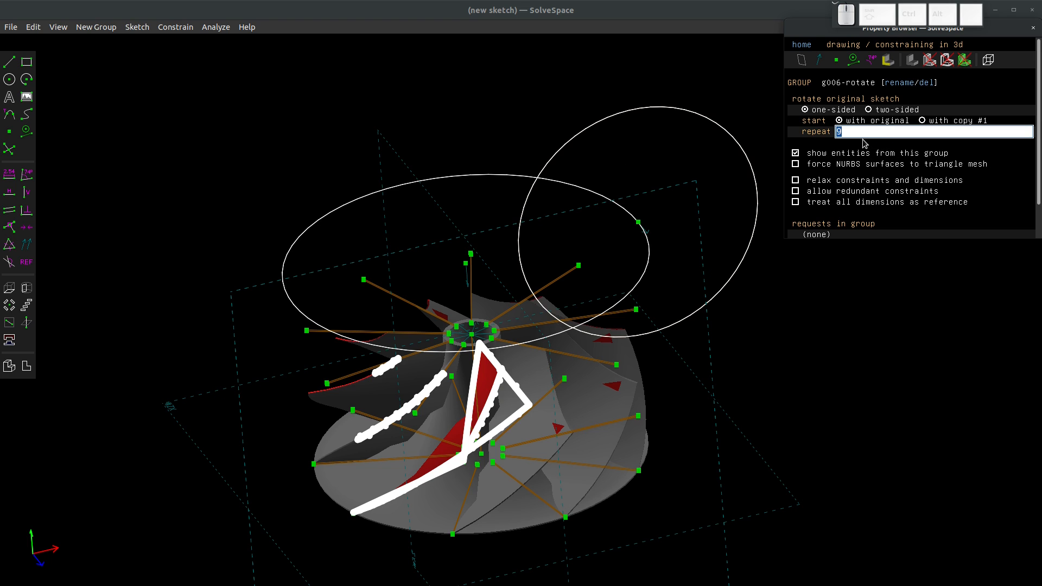
type("8")
key("Return")
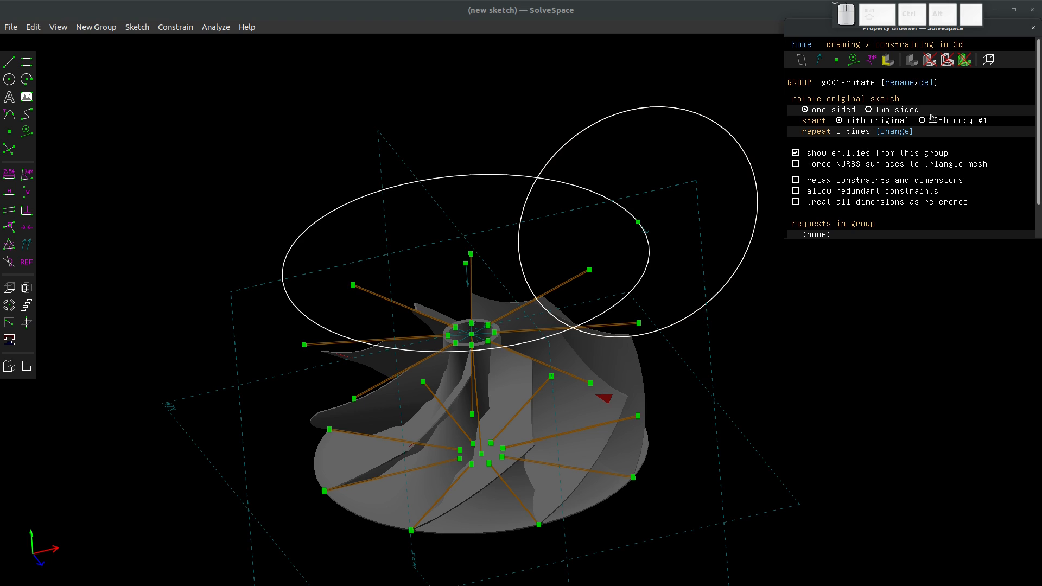
left_click(908, 134)
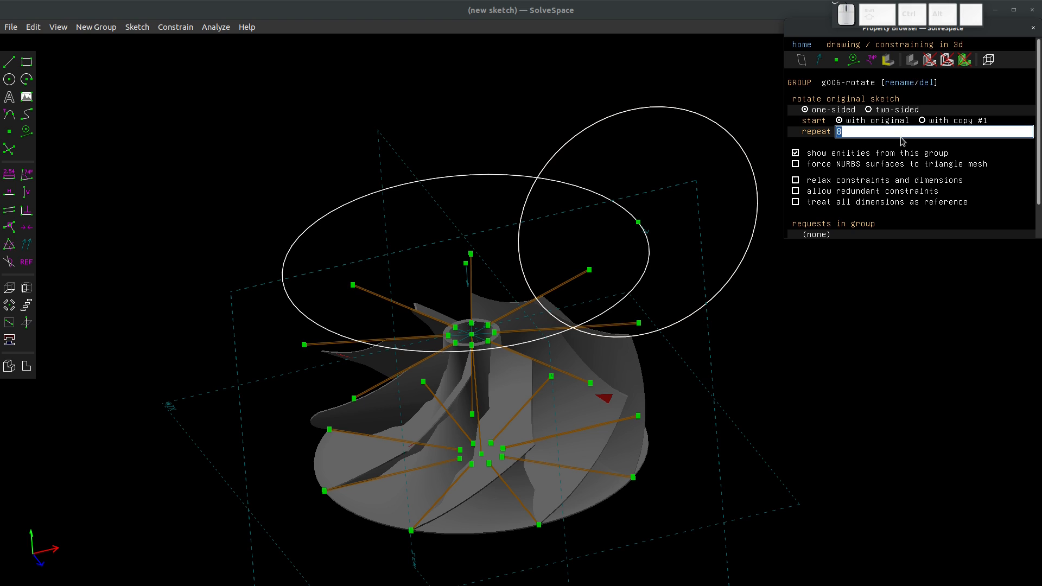
left_click(802, 48)
scroll(721, 106, "down", 3)
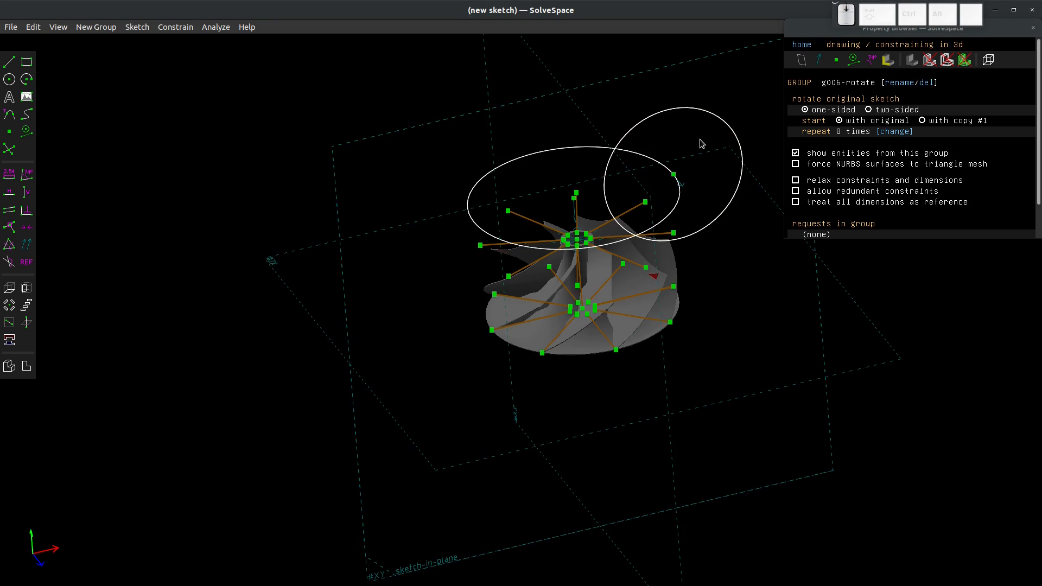
mouse_move(627, 239)
middle_mouse_down()
mouse_move(631, 358)
mouse_move(630, 230)
middle_mouse_up()
scroll(590, 275, "up", 4)
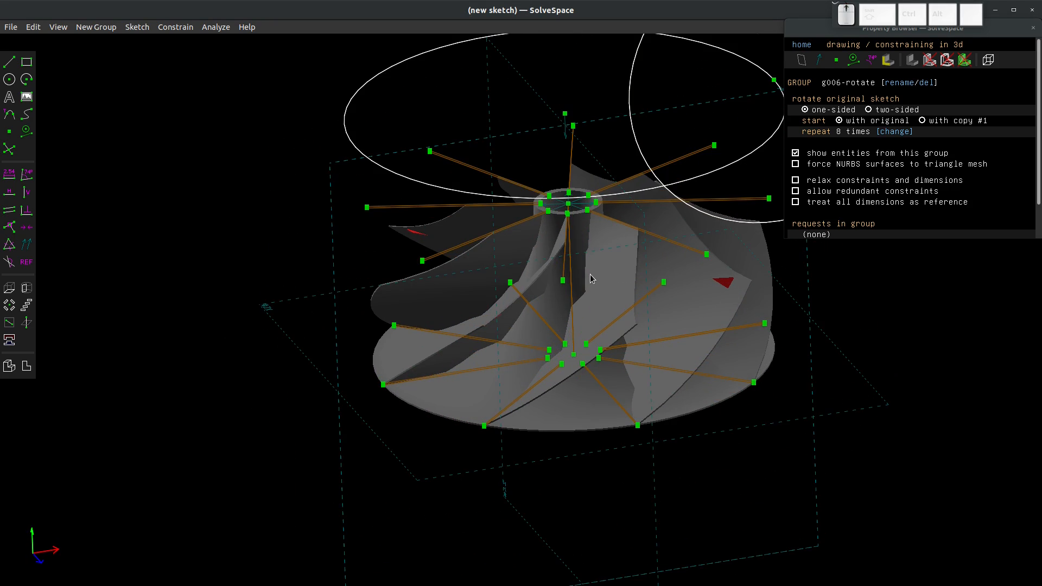
middle_click_drag(591, 275, 563, 252)
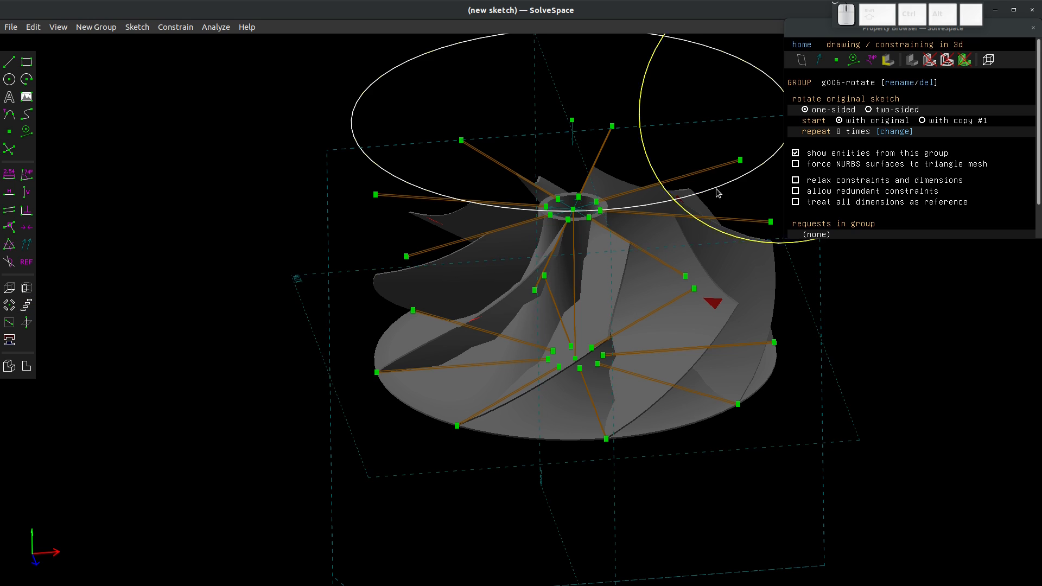
Set the blade pattern in the g006-rotate group to repeat 7 times.
left_click(890, 131)
type("7")
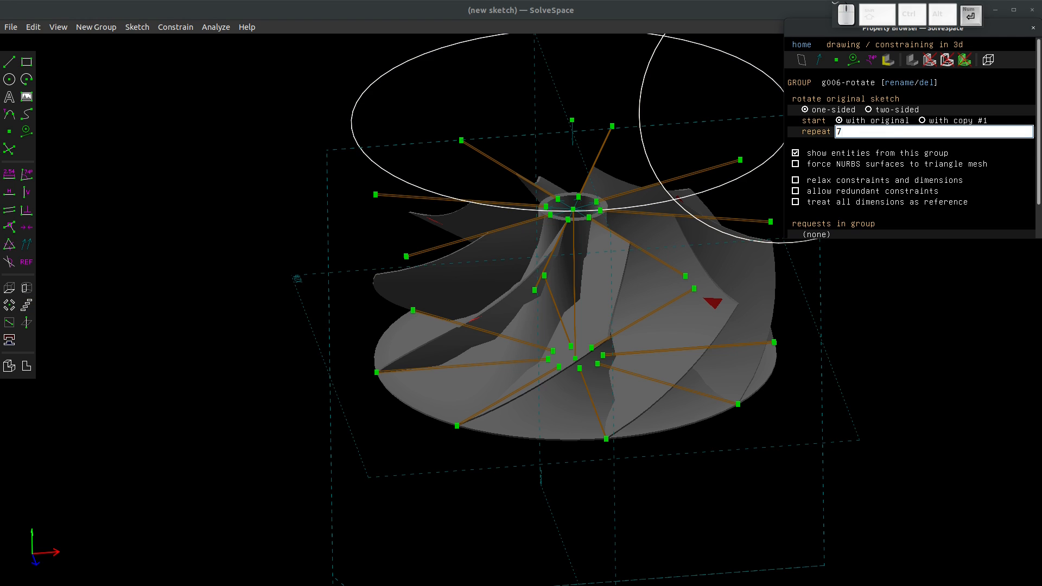
key("Return")
left_click(573, 134)
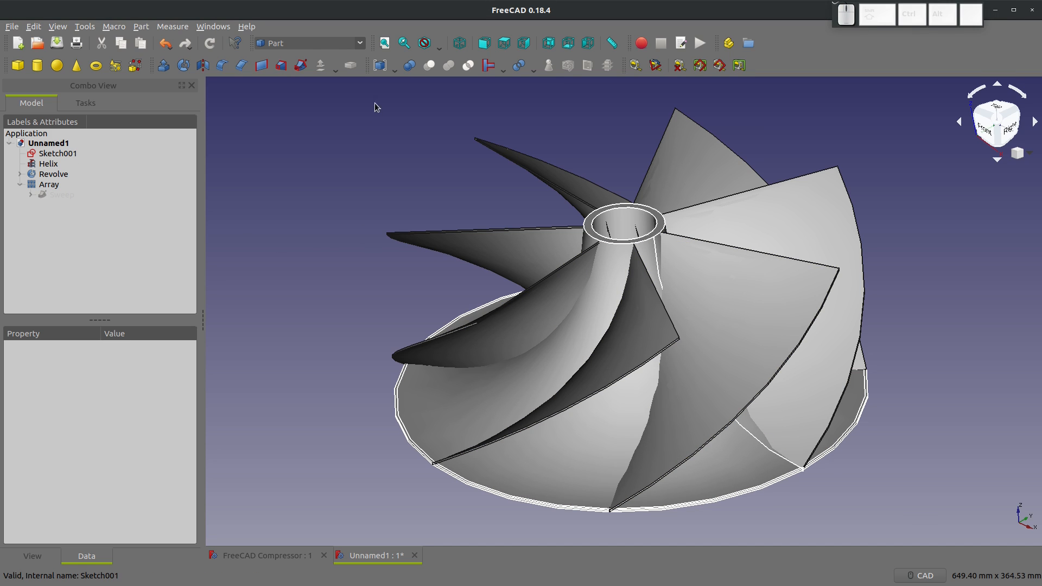
In FreeCAD, switch to the Sketcher workbench and start a new sketch on the XZ plane.
left_click(348, 43)
left_click(317, 295)
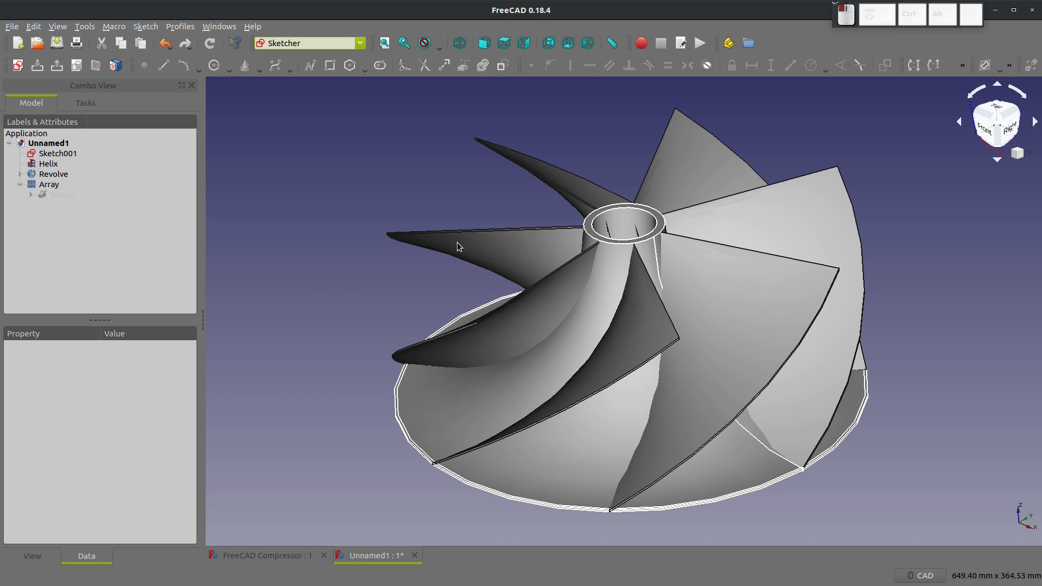
left_click(440, 45)
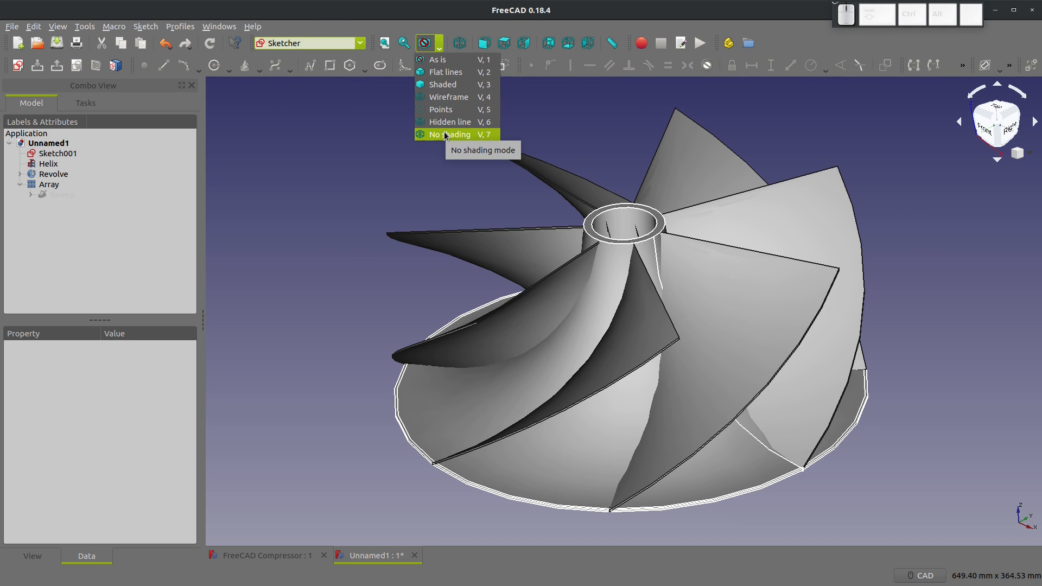
left_click(474, 24)
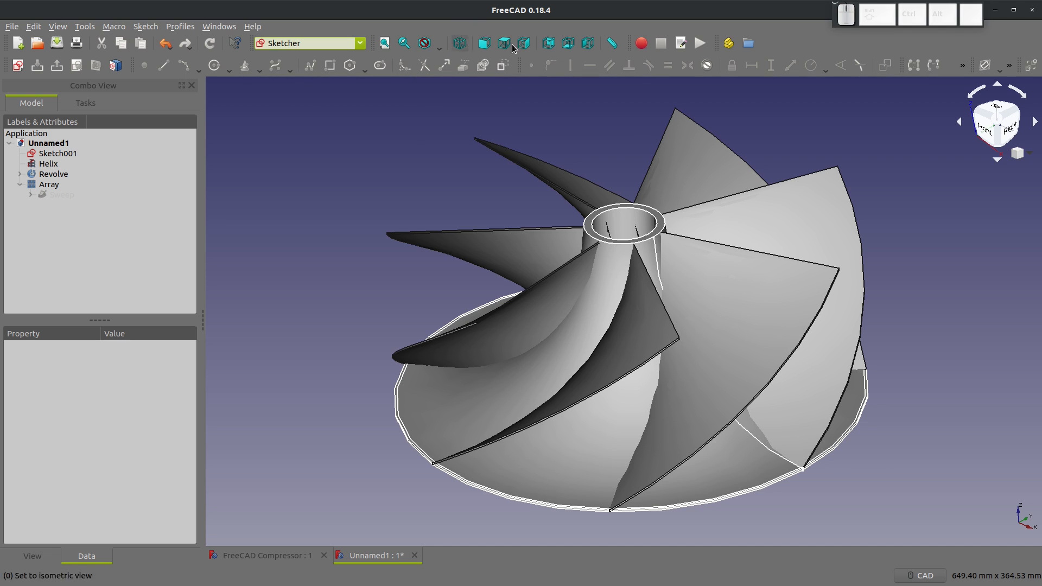
left_click(17, 66)
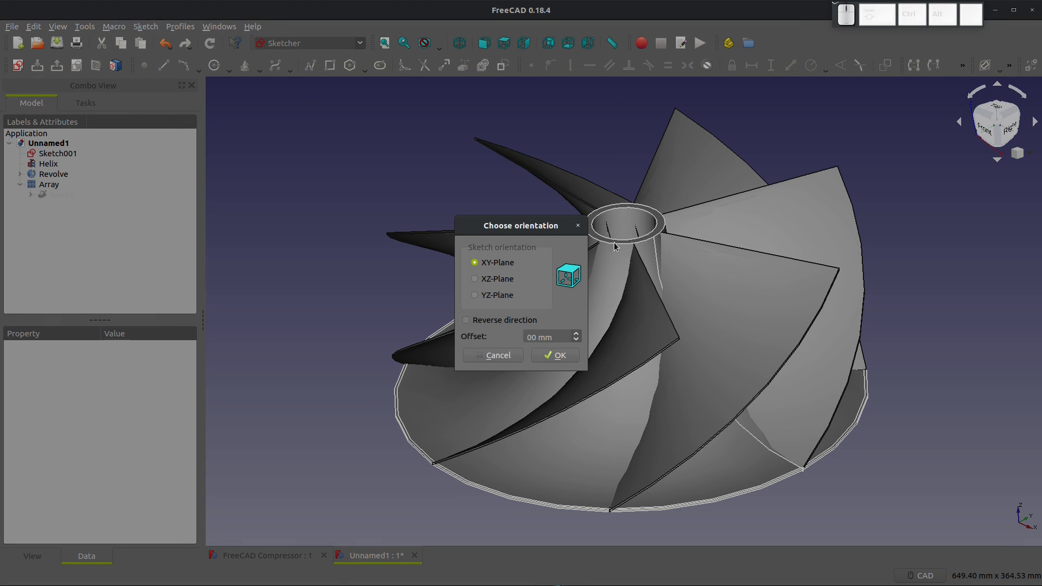
left_click(491, 283)
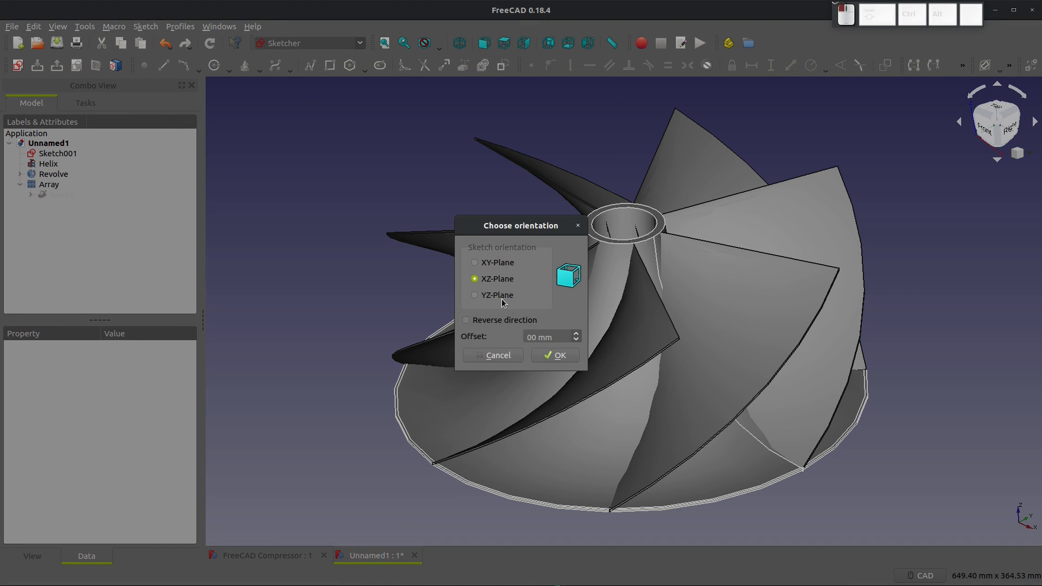
left_click(546, 356)
scroll(709, 249, "up", 4)
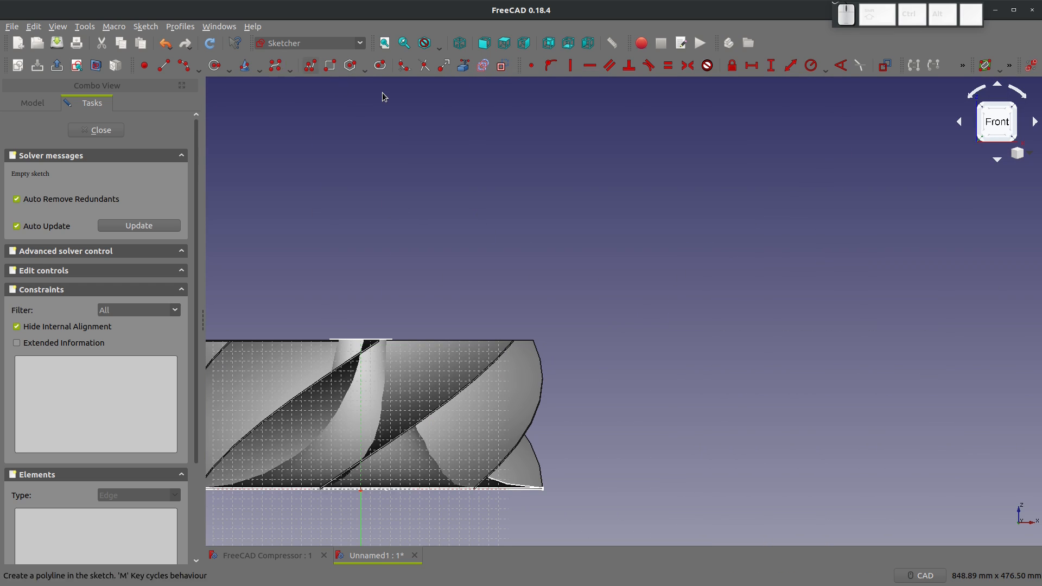
Sketch a circle about 129 mm in diameter above and just outside the wheel's outer edge.
left_click(215, 65)
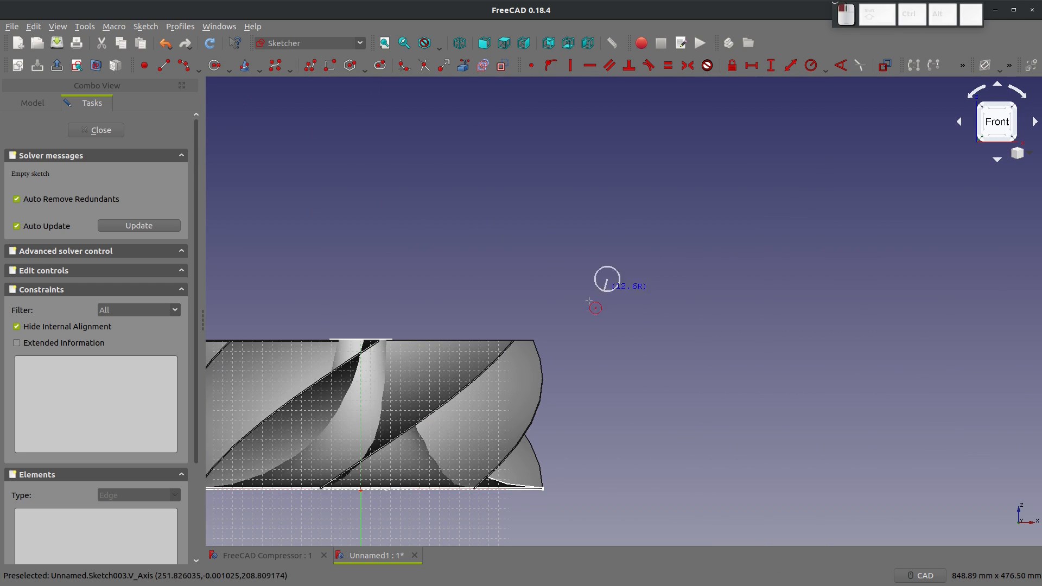
left_click(607, 278)
left_click(563, 323)
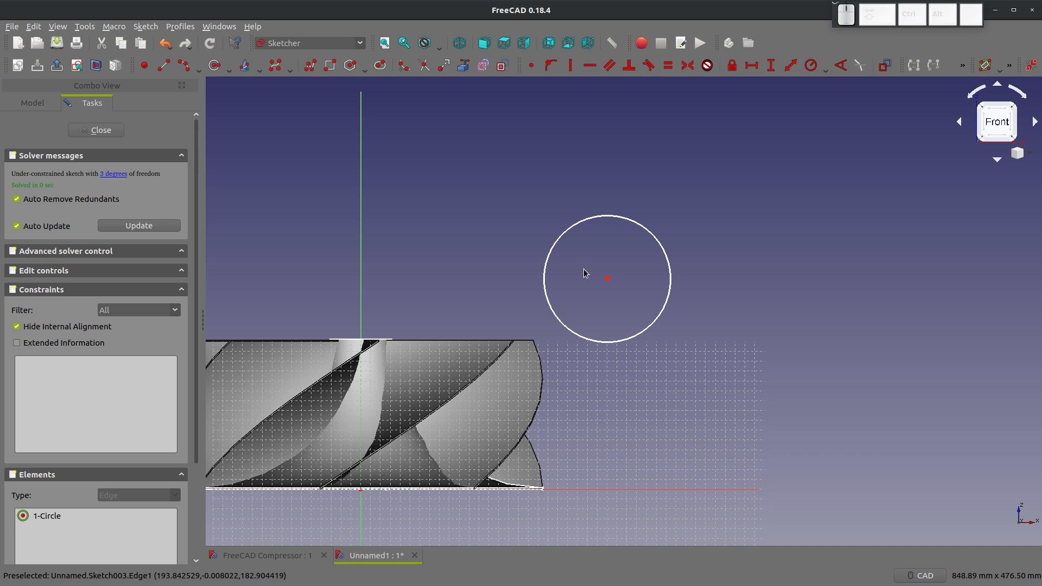
Constrain the circle centre's vertical distance from the horizontal axis to 239.64 mm.
left_click(607, 279)
key("i")
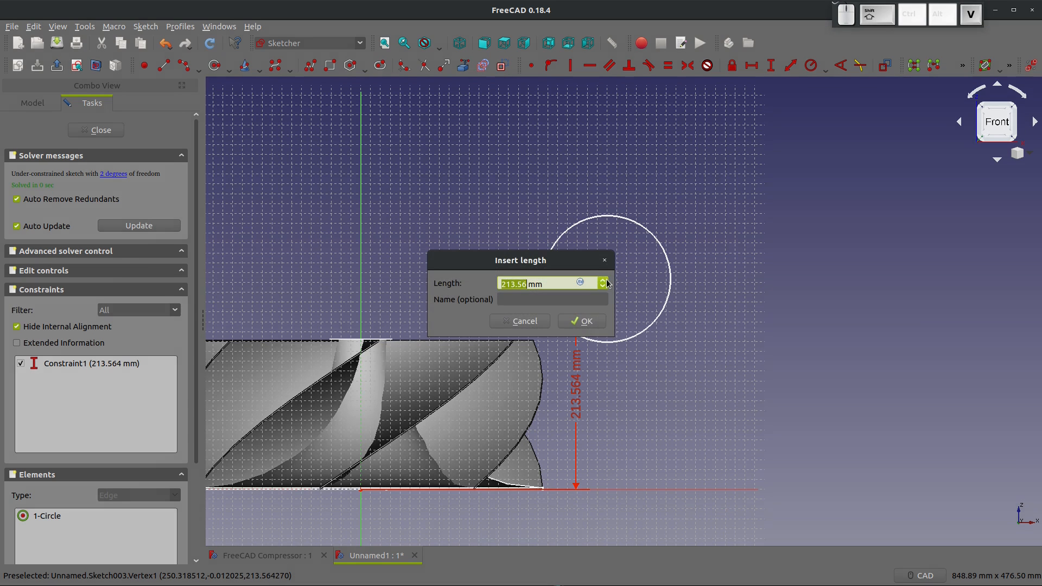
type("23")
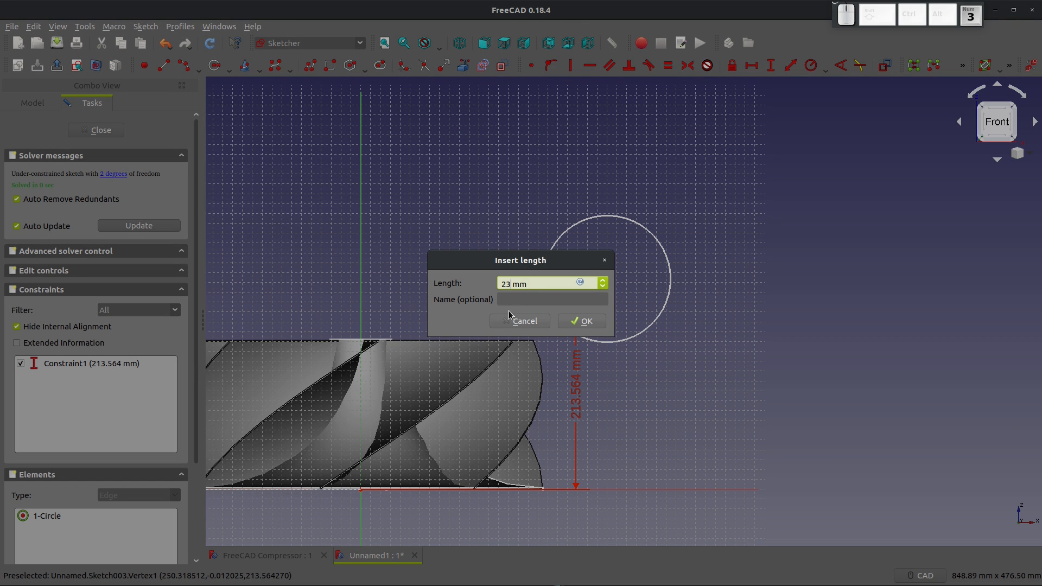
type("9.64")
key("Return")
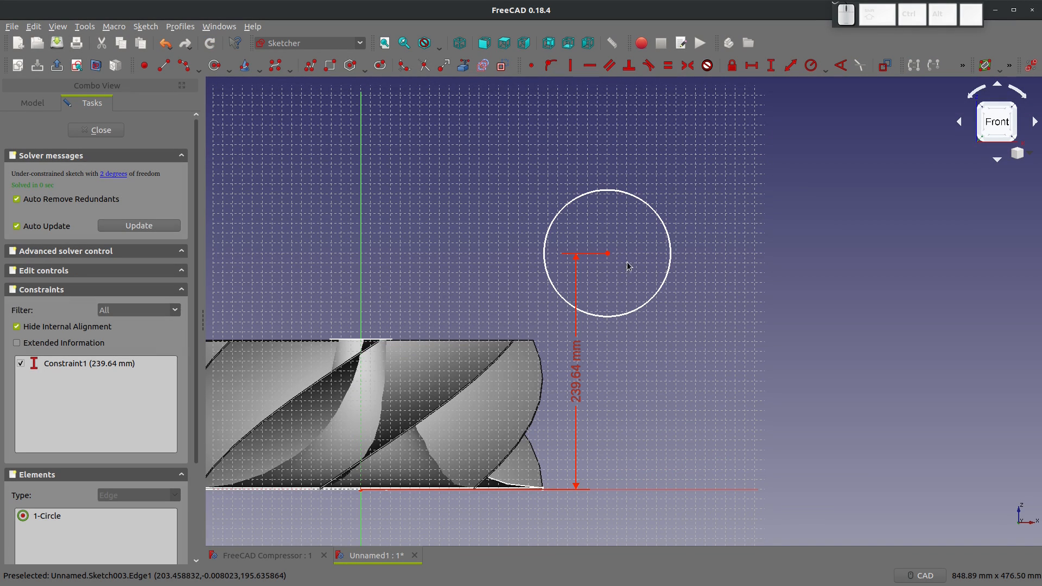
Constrain the circle centre's horizontal distance from the vertical axis to 202.51 mm.
left_click(608, 254)
key("shift+h")
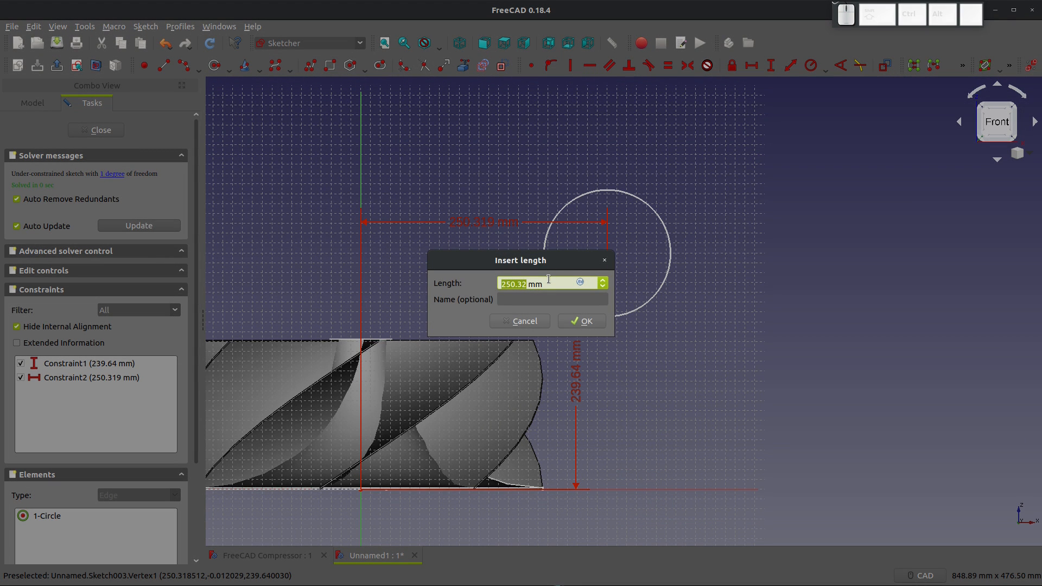
type("202.51")
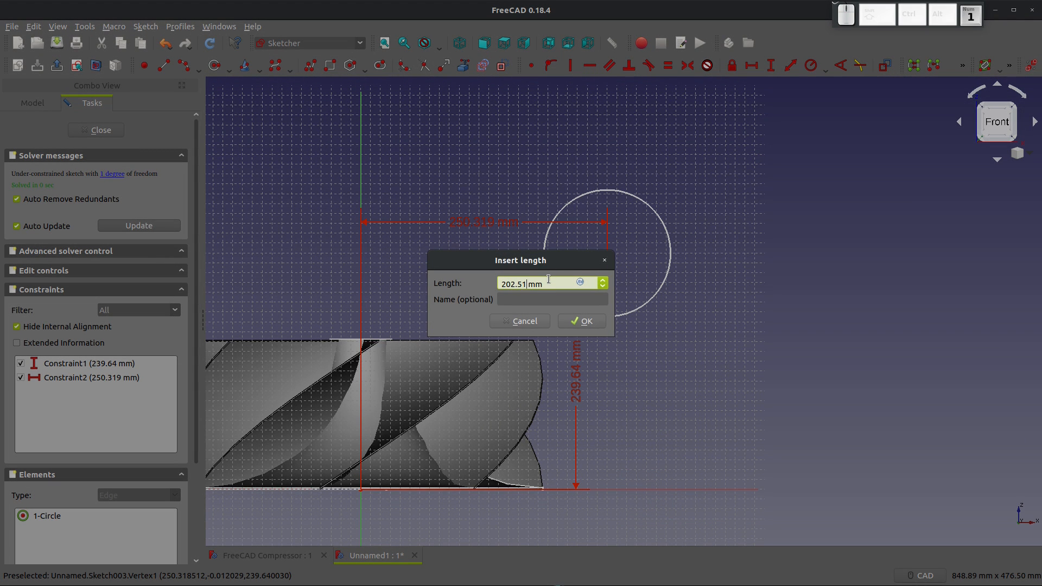
key("Return")
Constrain the circle's diameter to 280.35 mm and close the sketch.
left_click(603, 210)
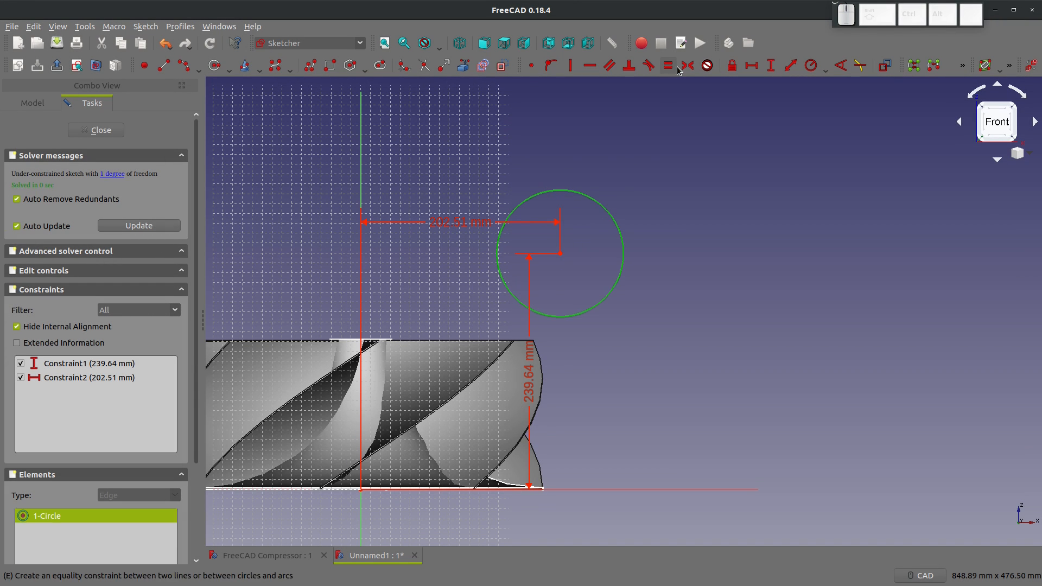
left_click(826, 69)
left_click(849, 93)
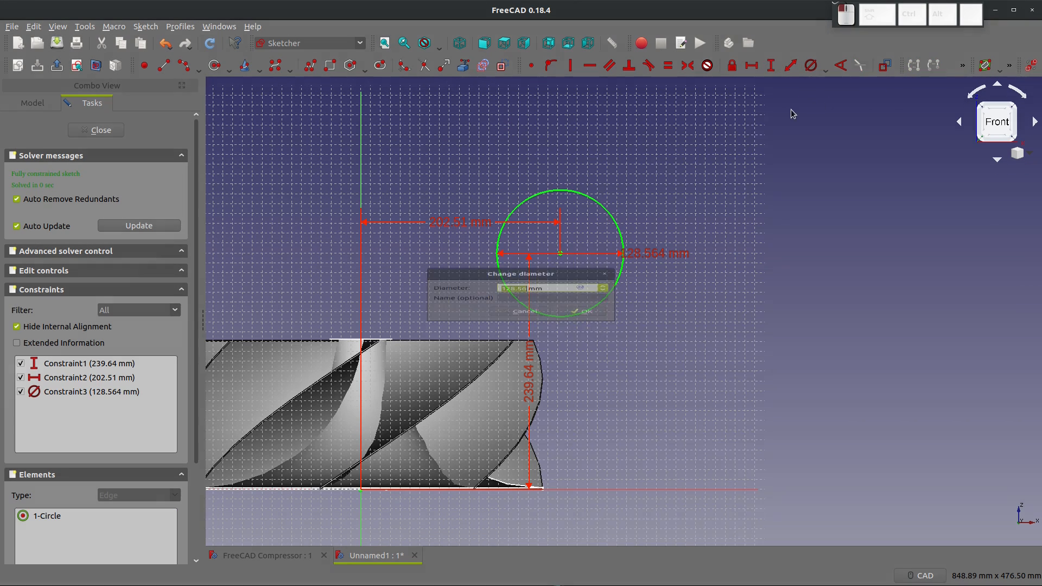
type("2803.")
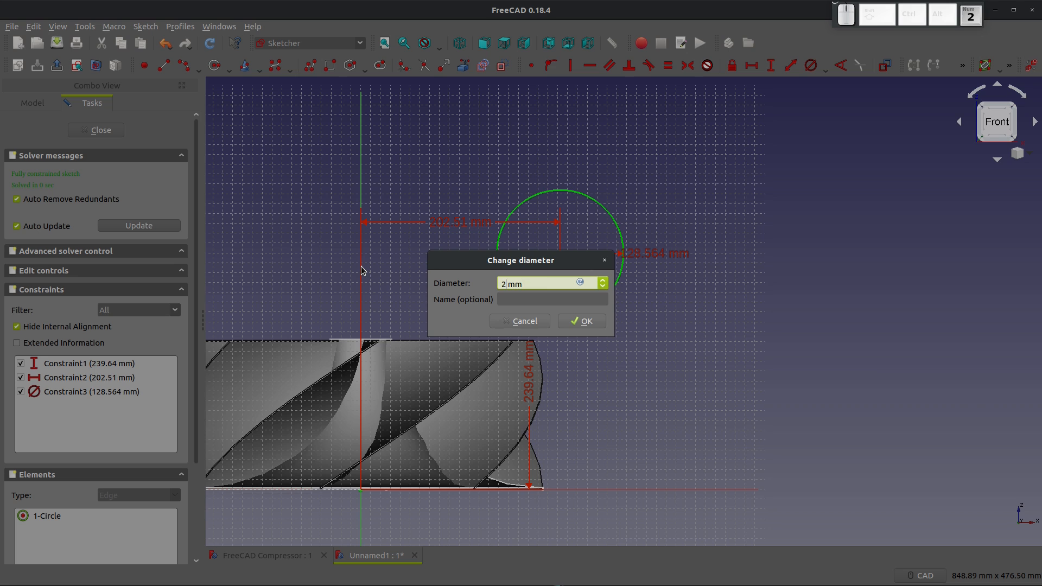
key("BackSpace")
key("BackSpace")
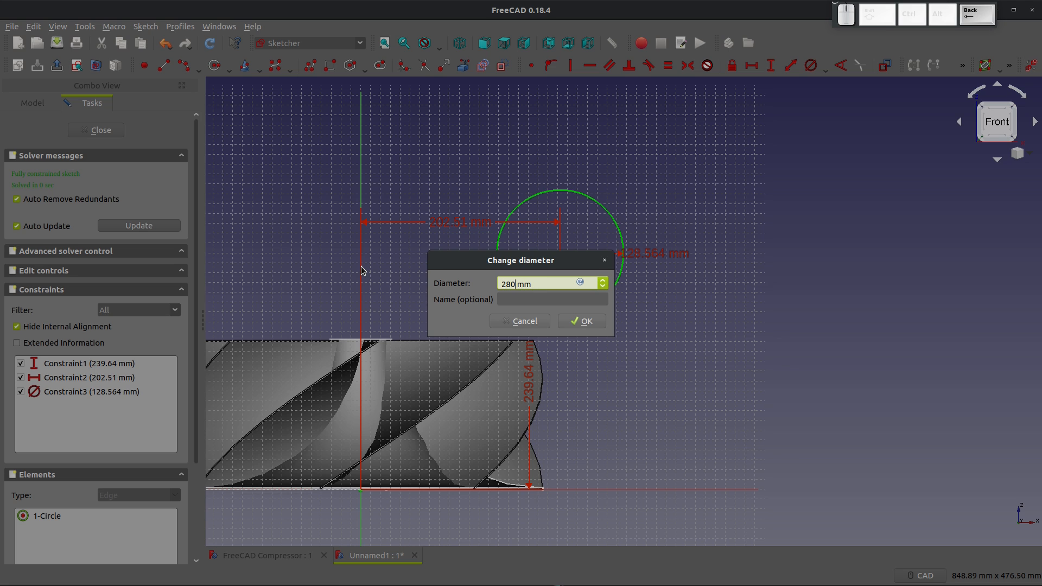
type(".35")
key("Return")
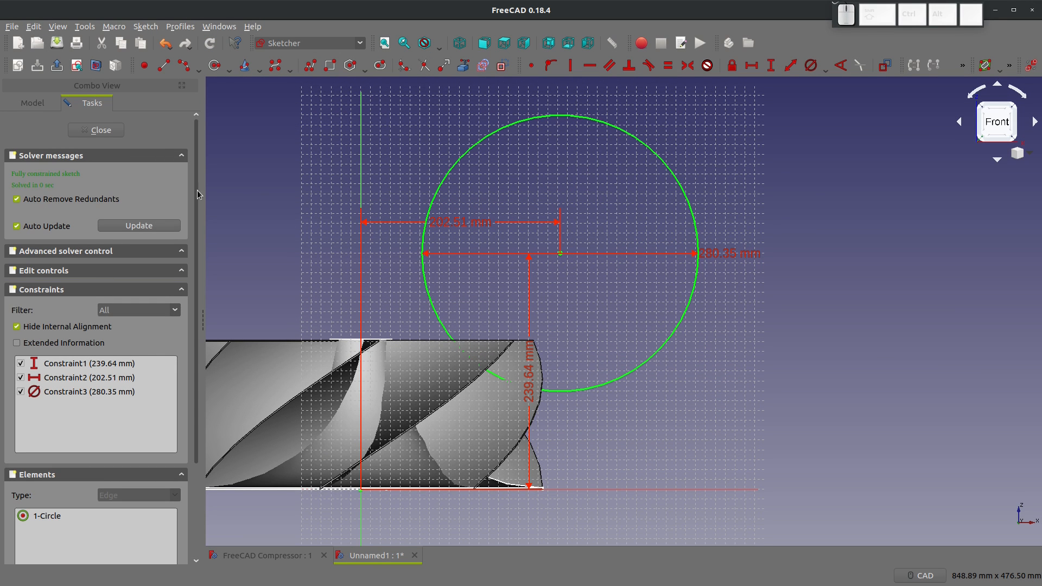
scroll(427, 251, "down", 4)
scroll(399, 264, "up", 4)
middle_click_drag(563, 249, 585, 314)
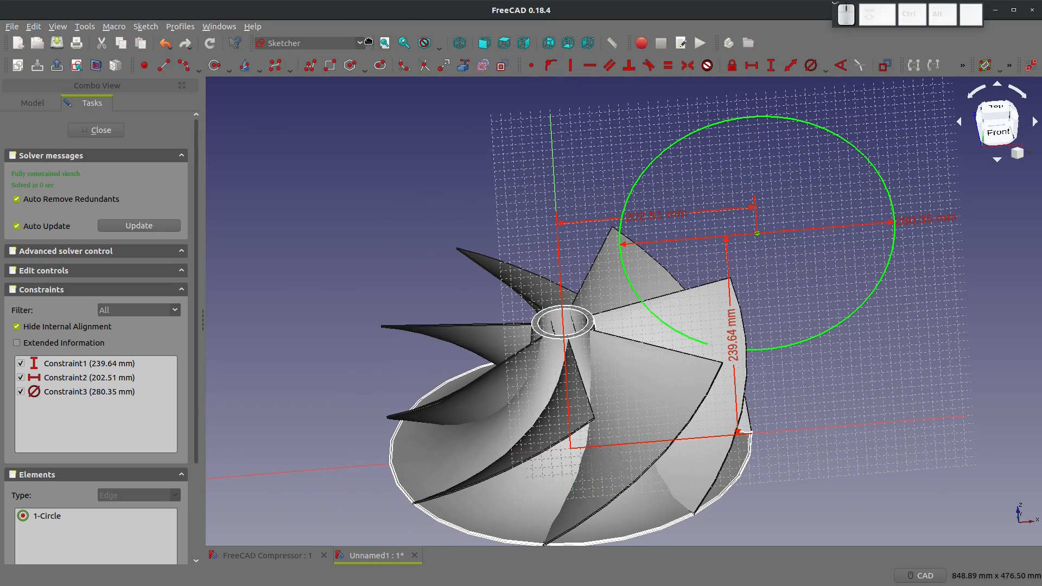
left_click(98, 131)
In the Part workbench, revolve the circle sketch 360° about the Z axis as a solid.
left_click(309, 43)
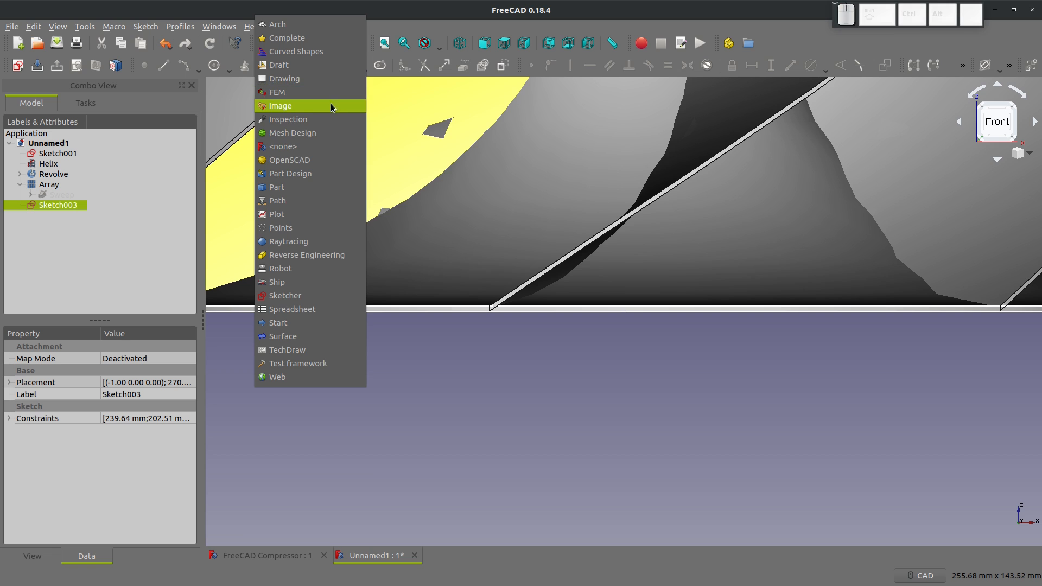
left_click(314, 187)
scroll(392, 320, "down", 12)
scroll(423, 248, "up", 6)
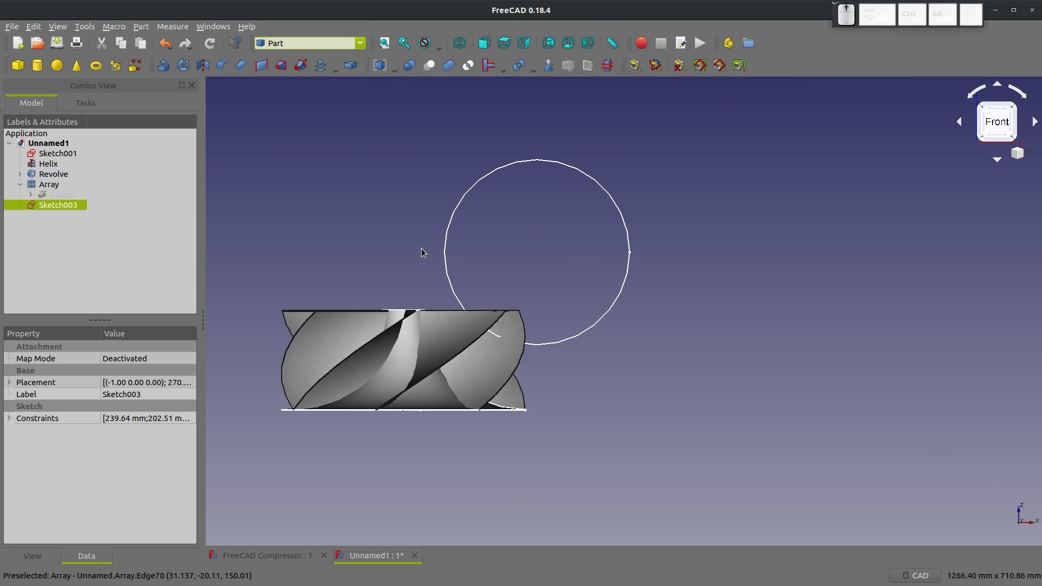
left_click(184, 67)
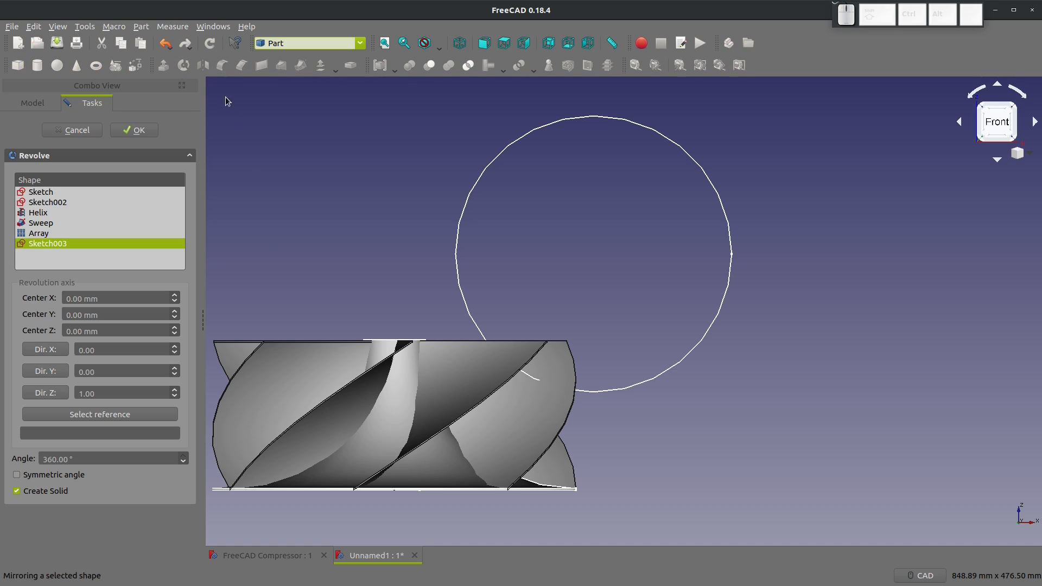
middle_click_drag(424, 281, 440, 319)
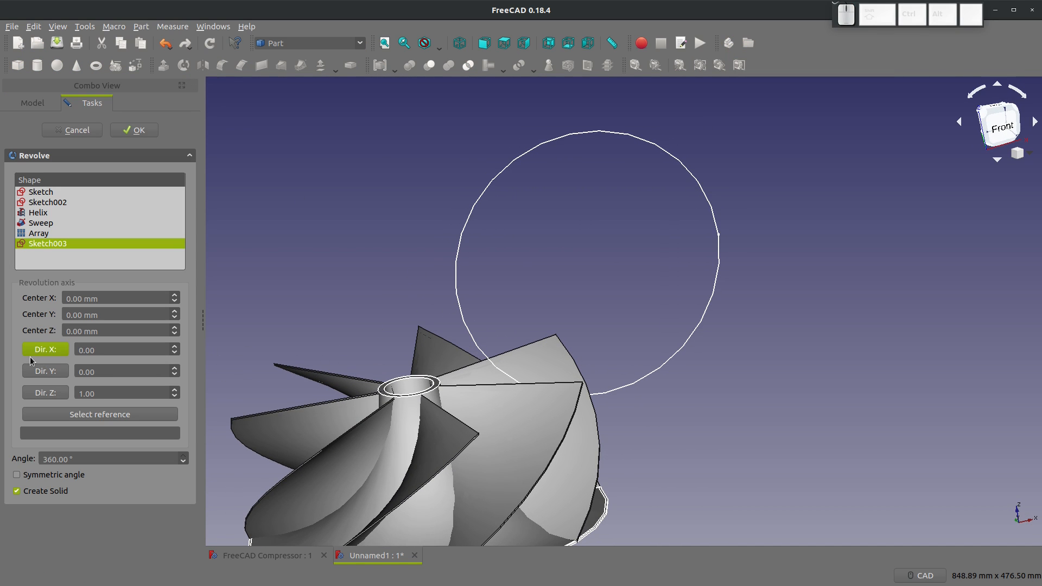
left_click(45, 393)
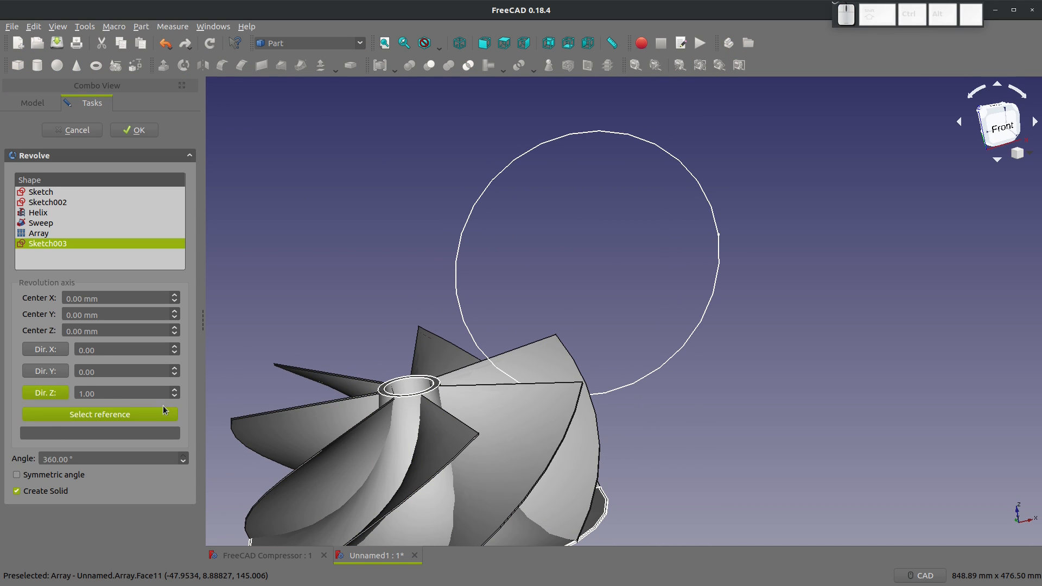
left_click(121, 132)
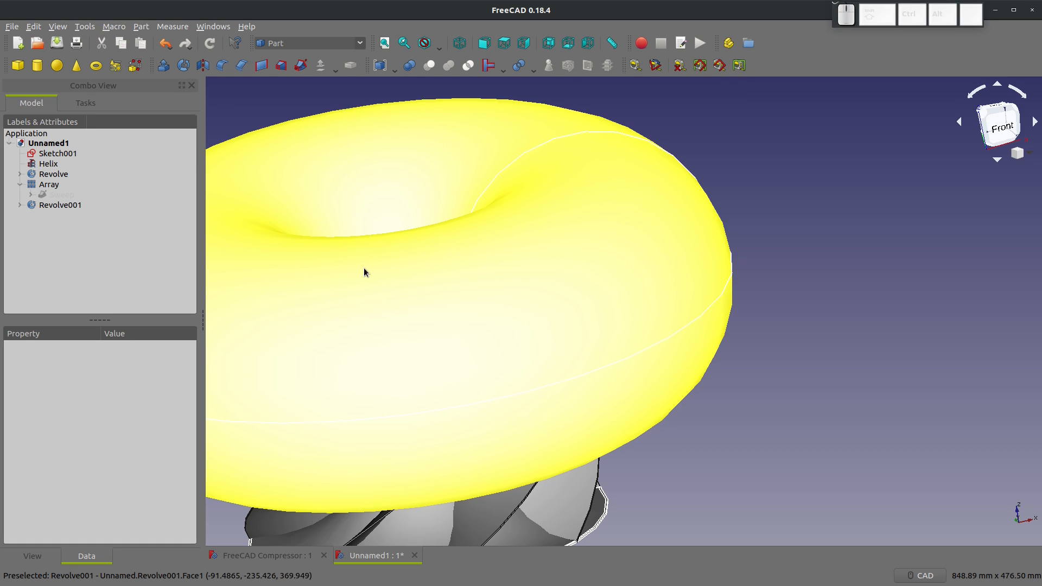
Cut the revolved ring solid from the blade array to trim the blade tips.
scroll(374, 285, "down", 2)
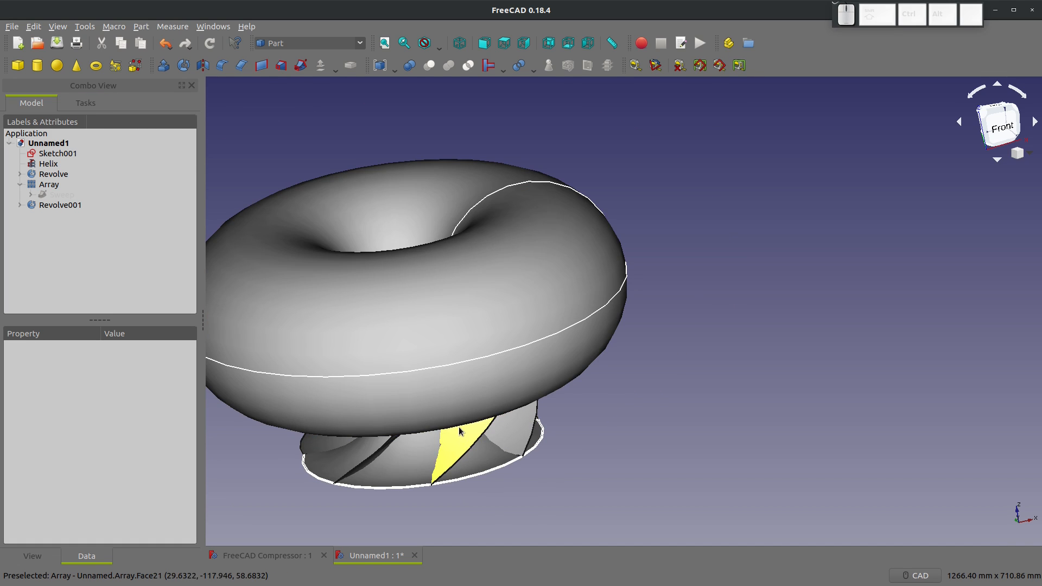
middle_click_drag(459, 432, 434, 444)
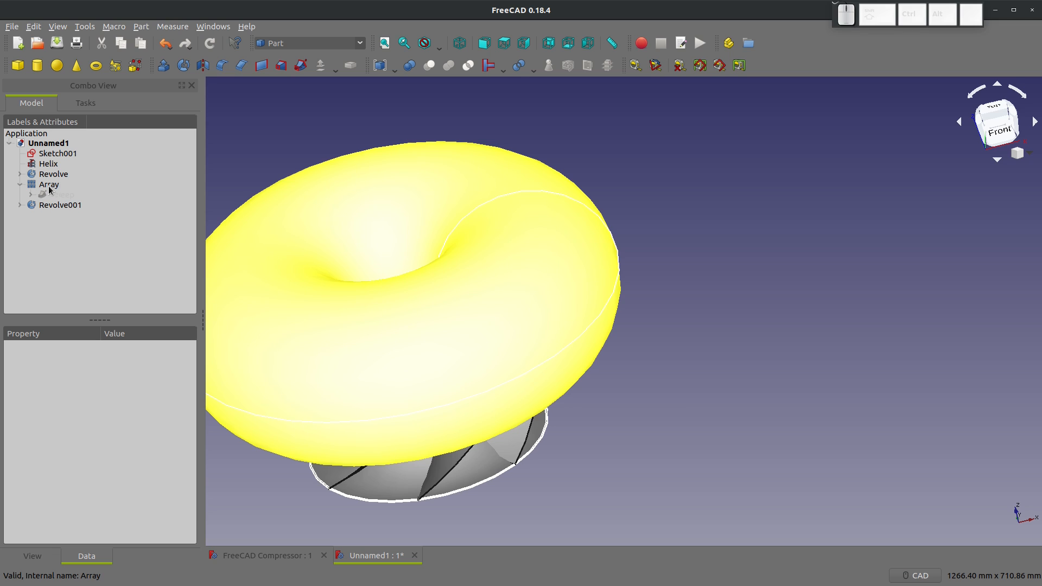
left_click(50, 186)
left_click(58, 205, "ctrl")
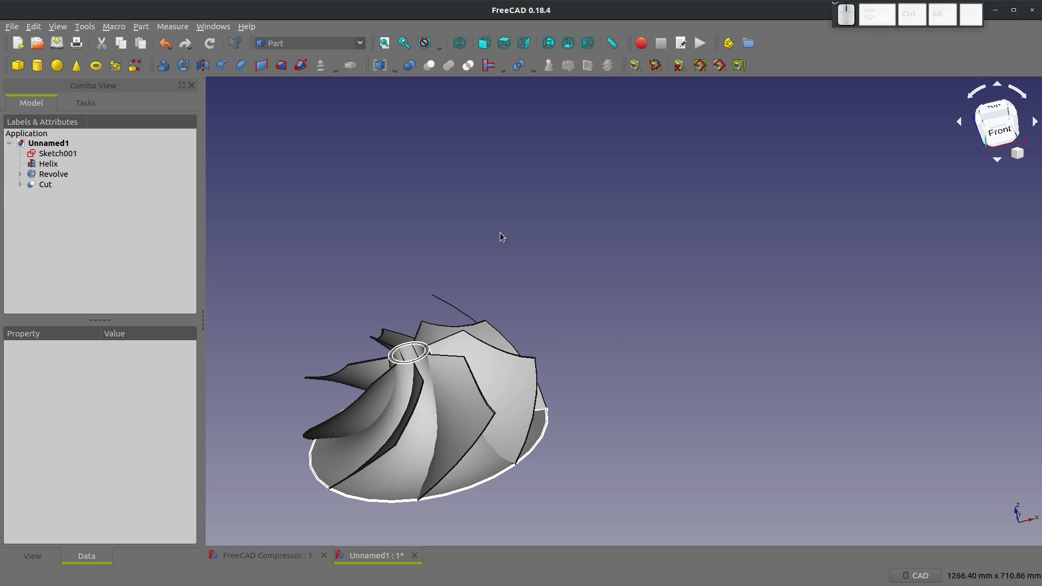
Hide the helix curve that sticks out beyond the trimmed blades.
middle_click_drag(394, 375, 413, 388)
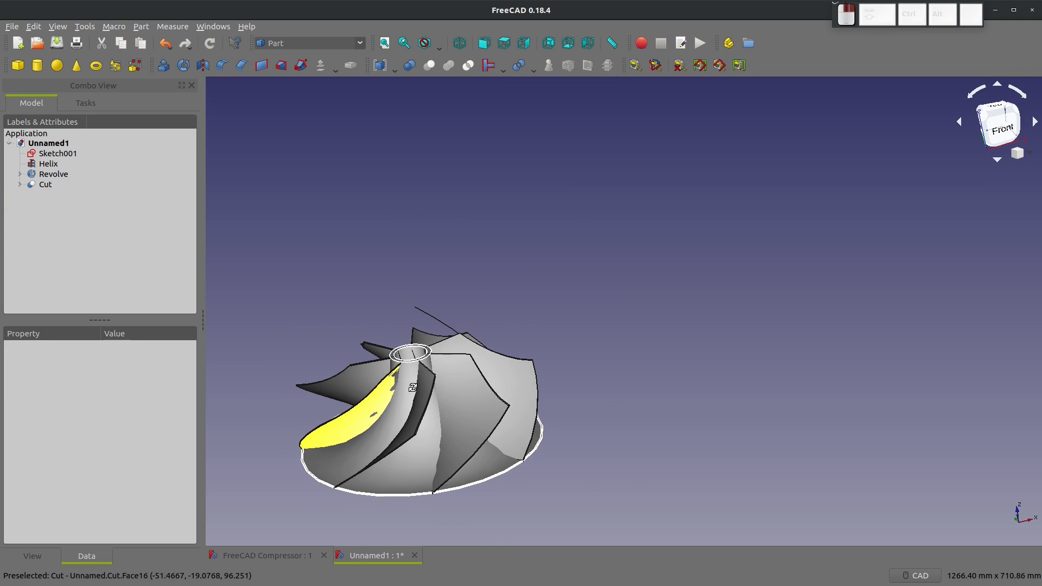
scroll(426, 404, "up", 6)
scroll(493, 300, "down", 2)
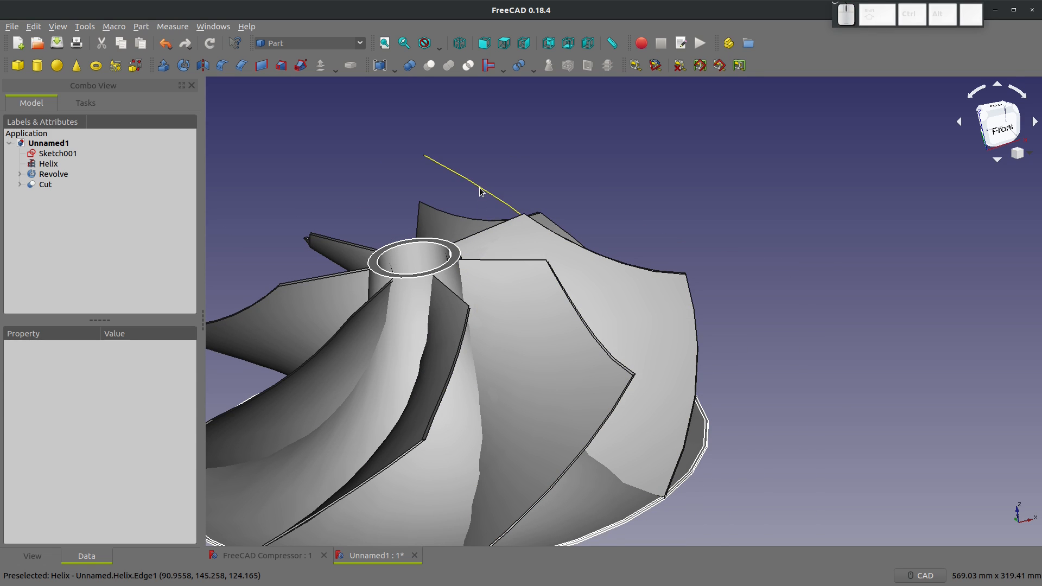
left_click(480, 191)
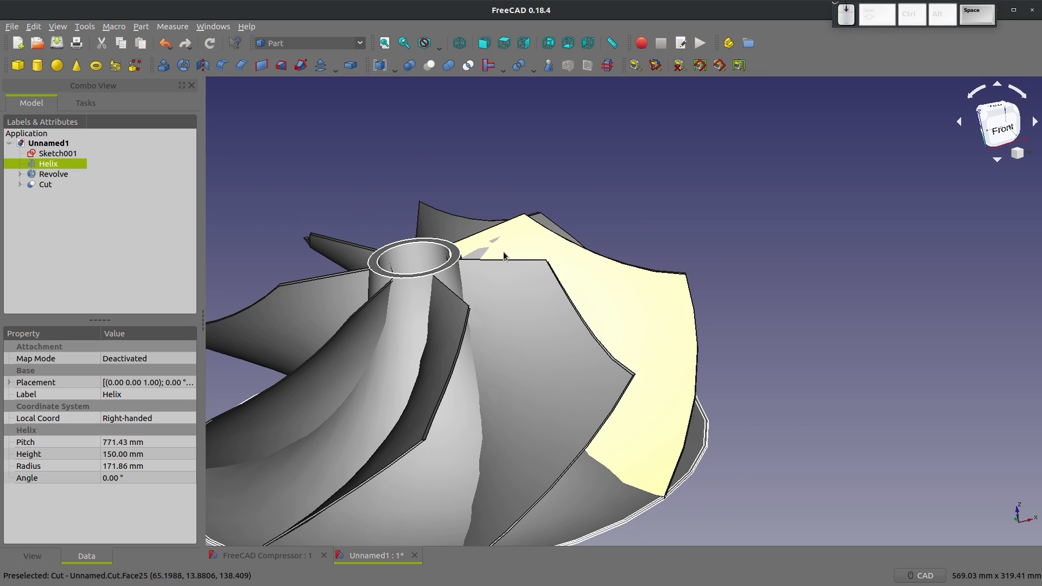
Examine the trimmed blades and hub of the compressor wheel from several angles and distances.
scroll(433, 349, "down", 4)
middle_click_drag(432, 349, 474, 346)
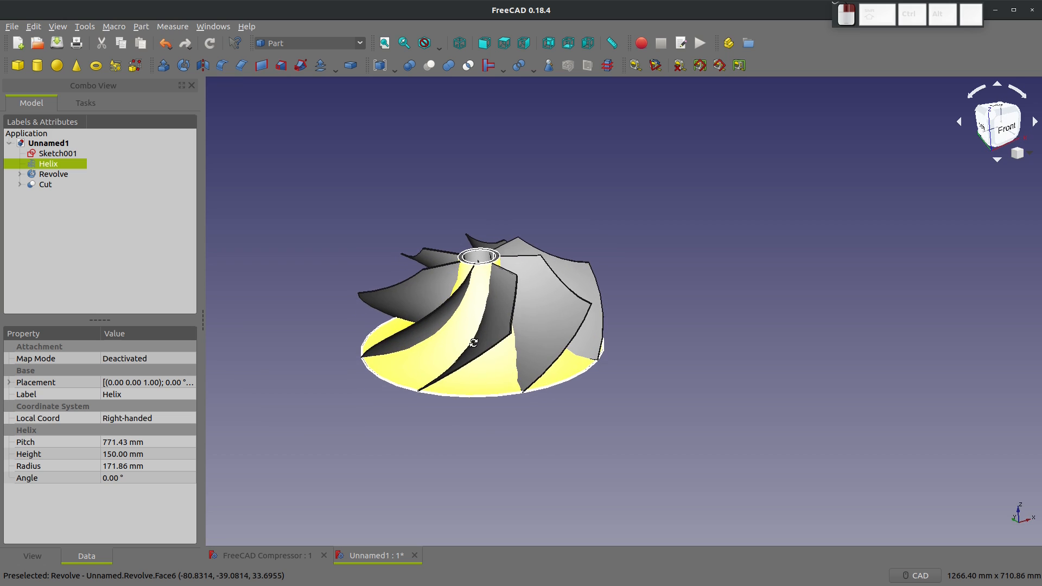
scroll(472, 273, "up", 4)
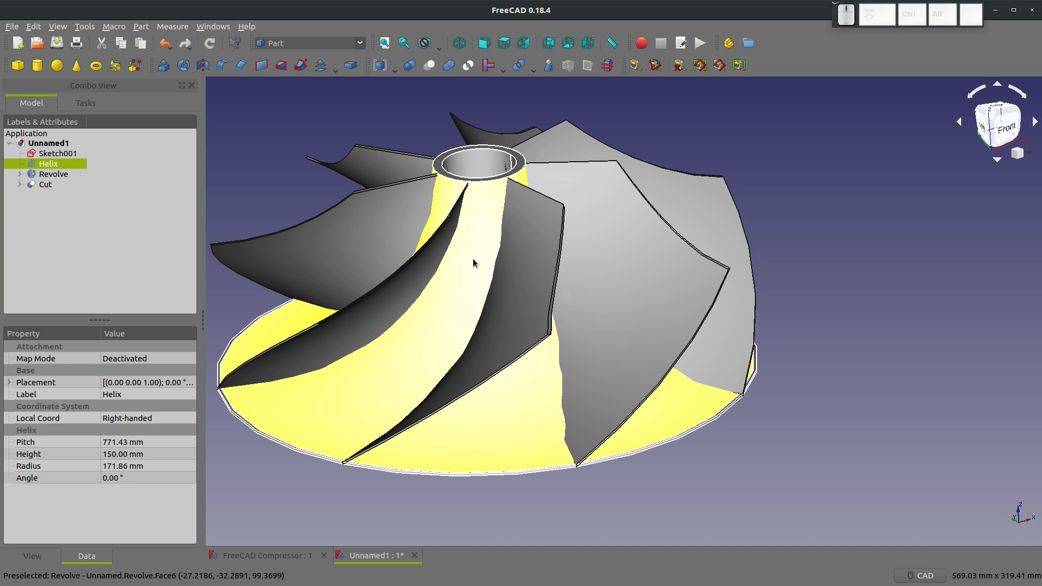
middle_click_drag(488, 239, 614, 257)
left_click(384, 130)
scroll(419, 145, "down", 4)
scroll(418, 100, "up", 4)
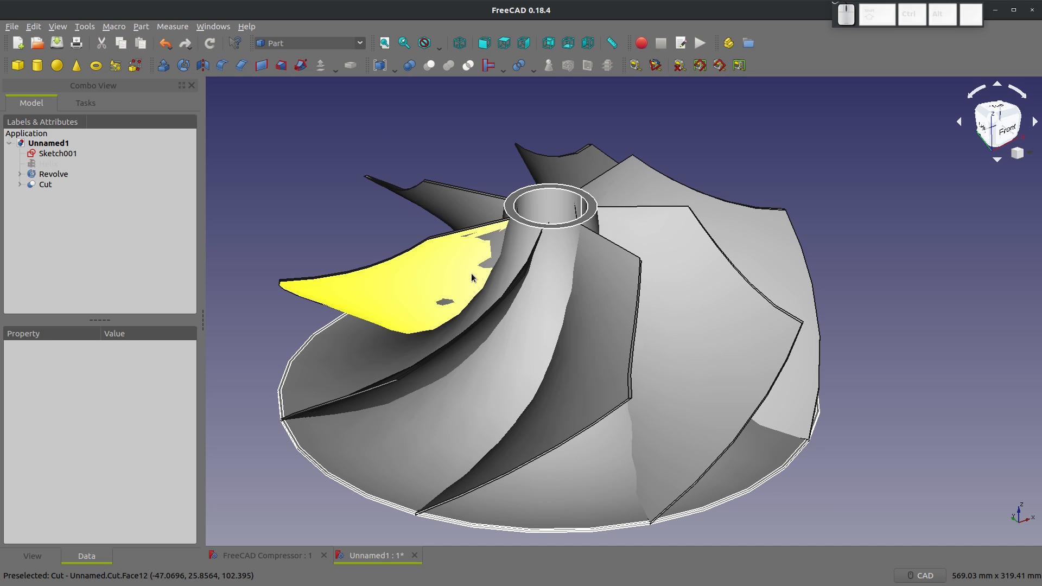
middle_click_drag(470, 272, 474, 243)
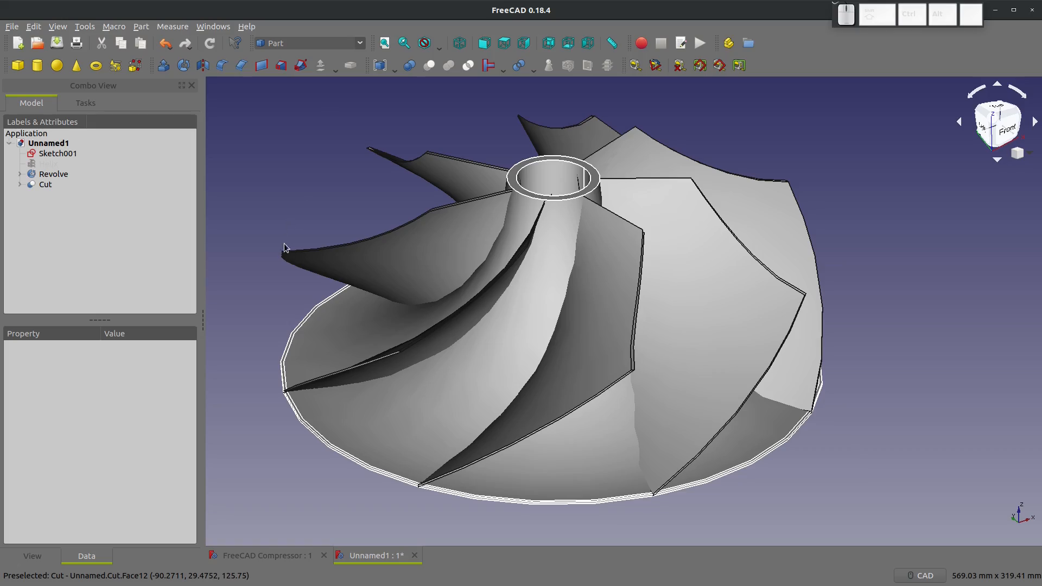